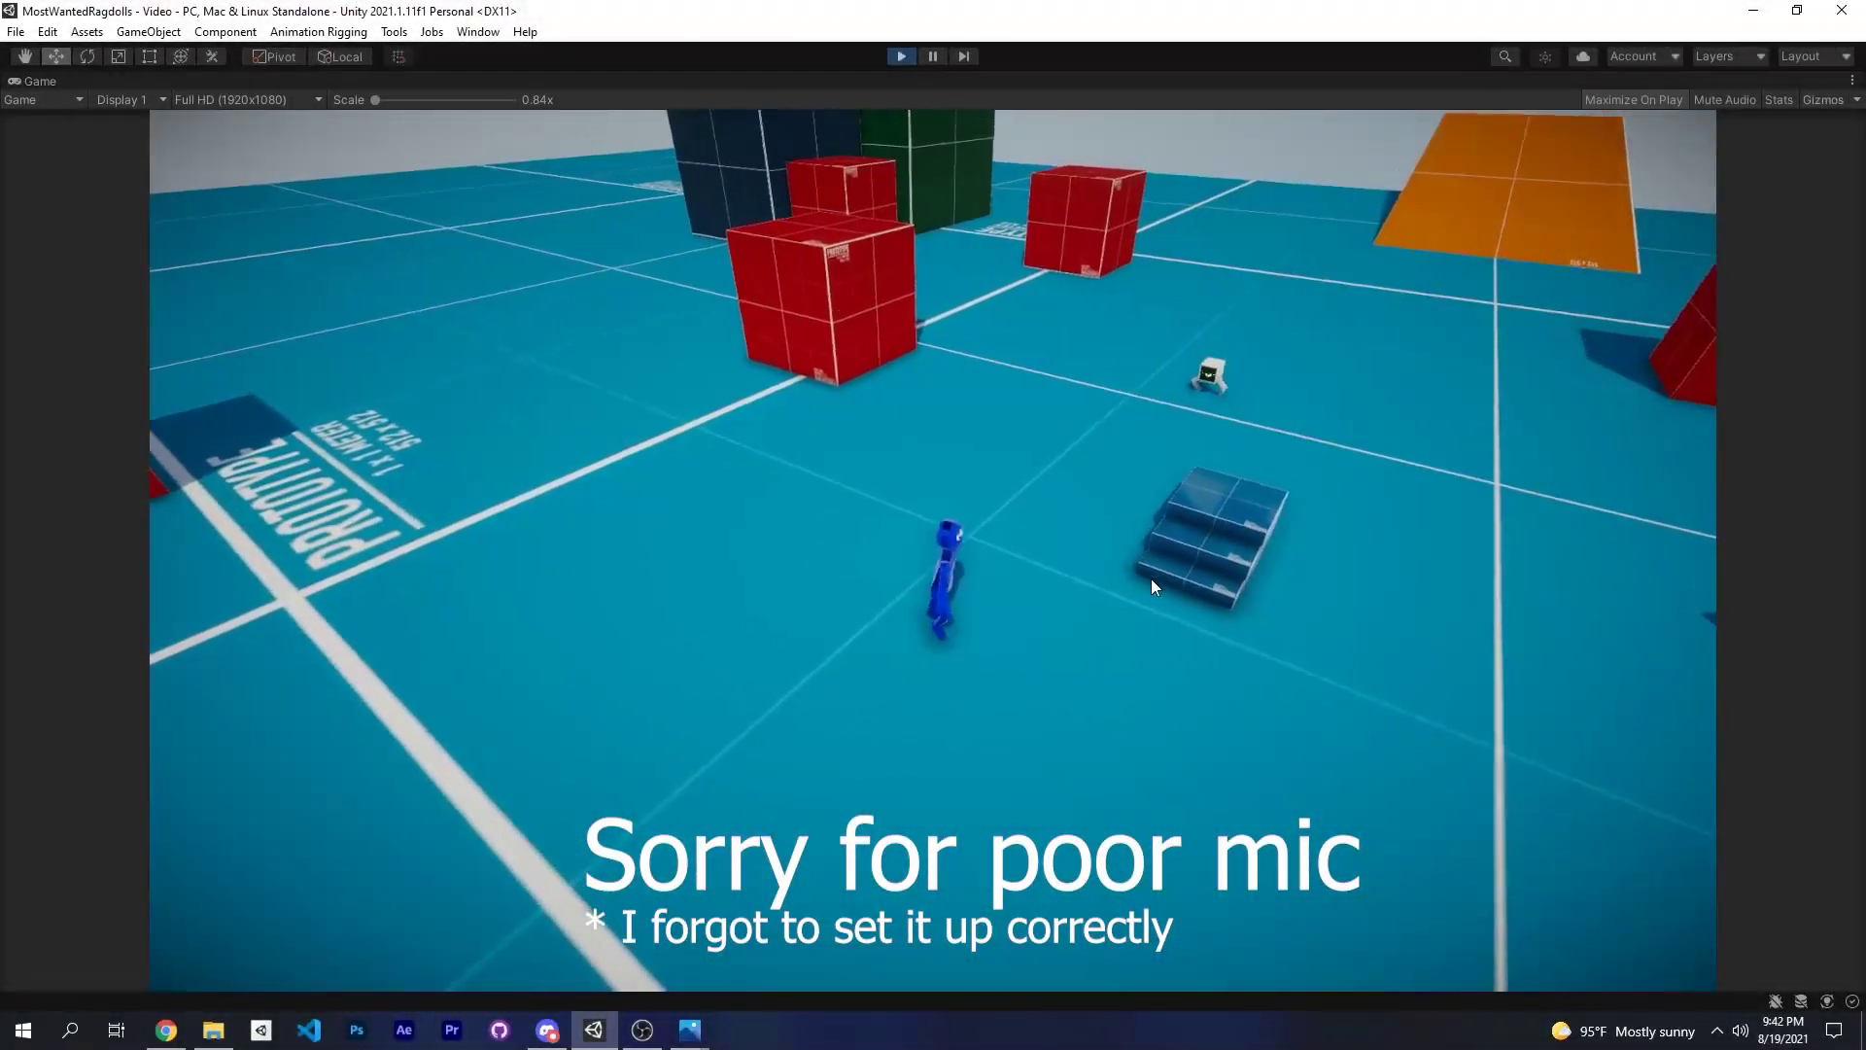
key("w")
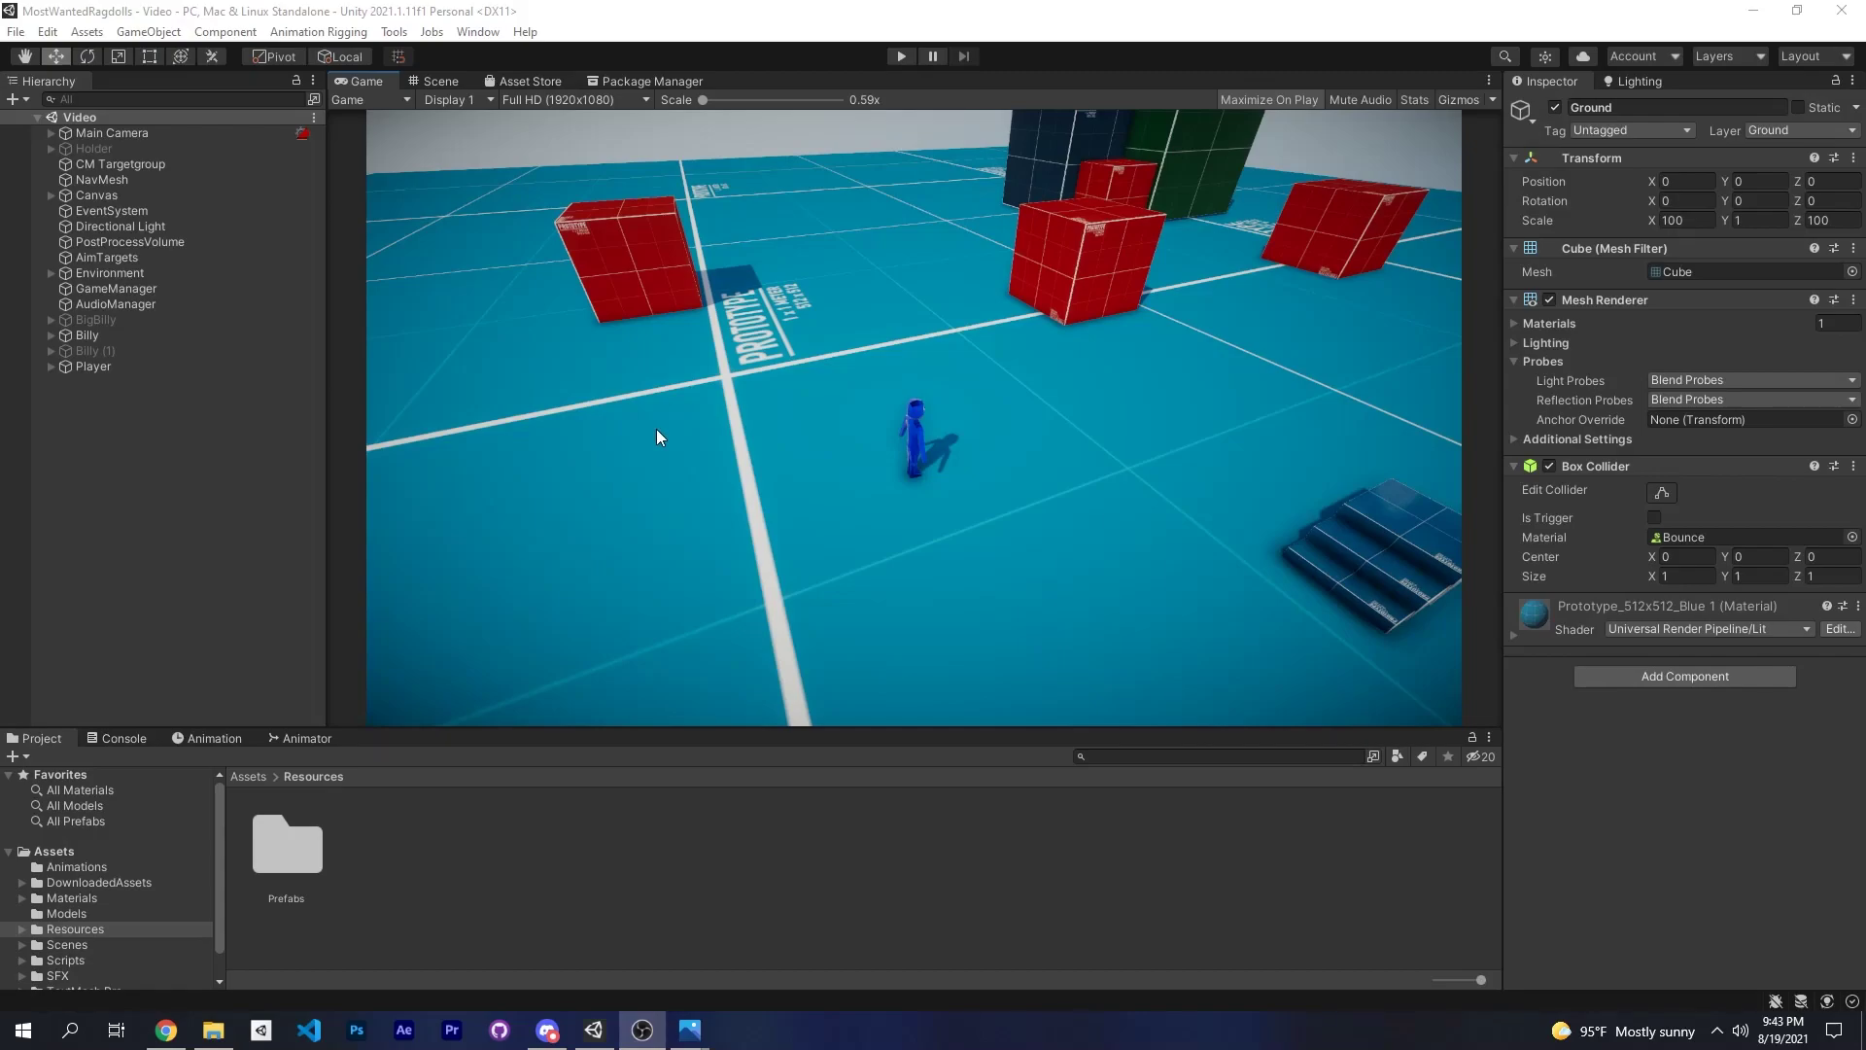
left_click(175, 1034)
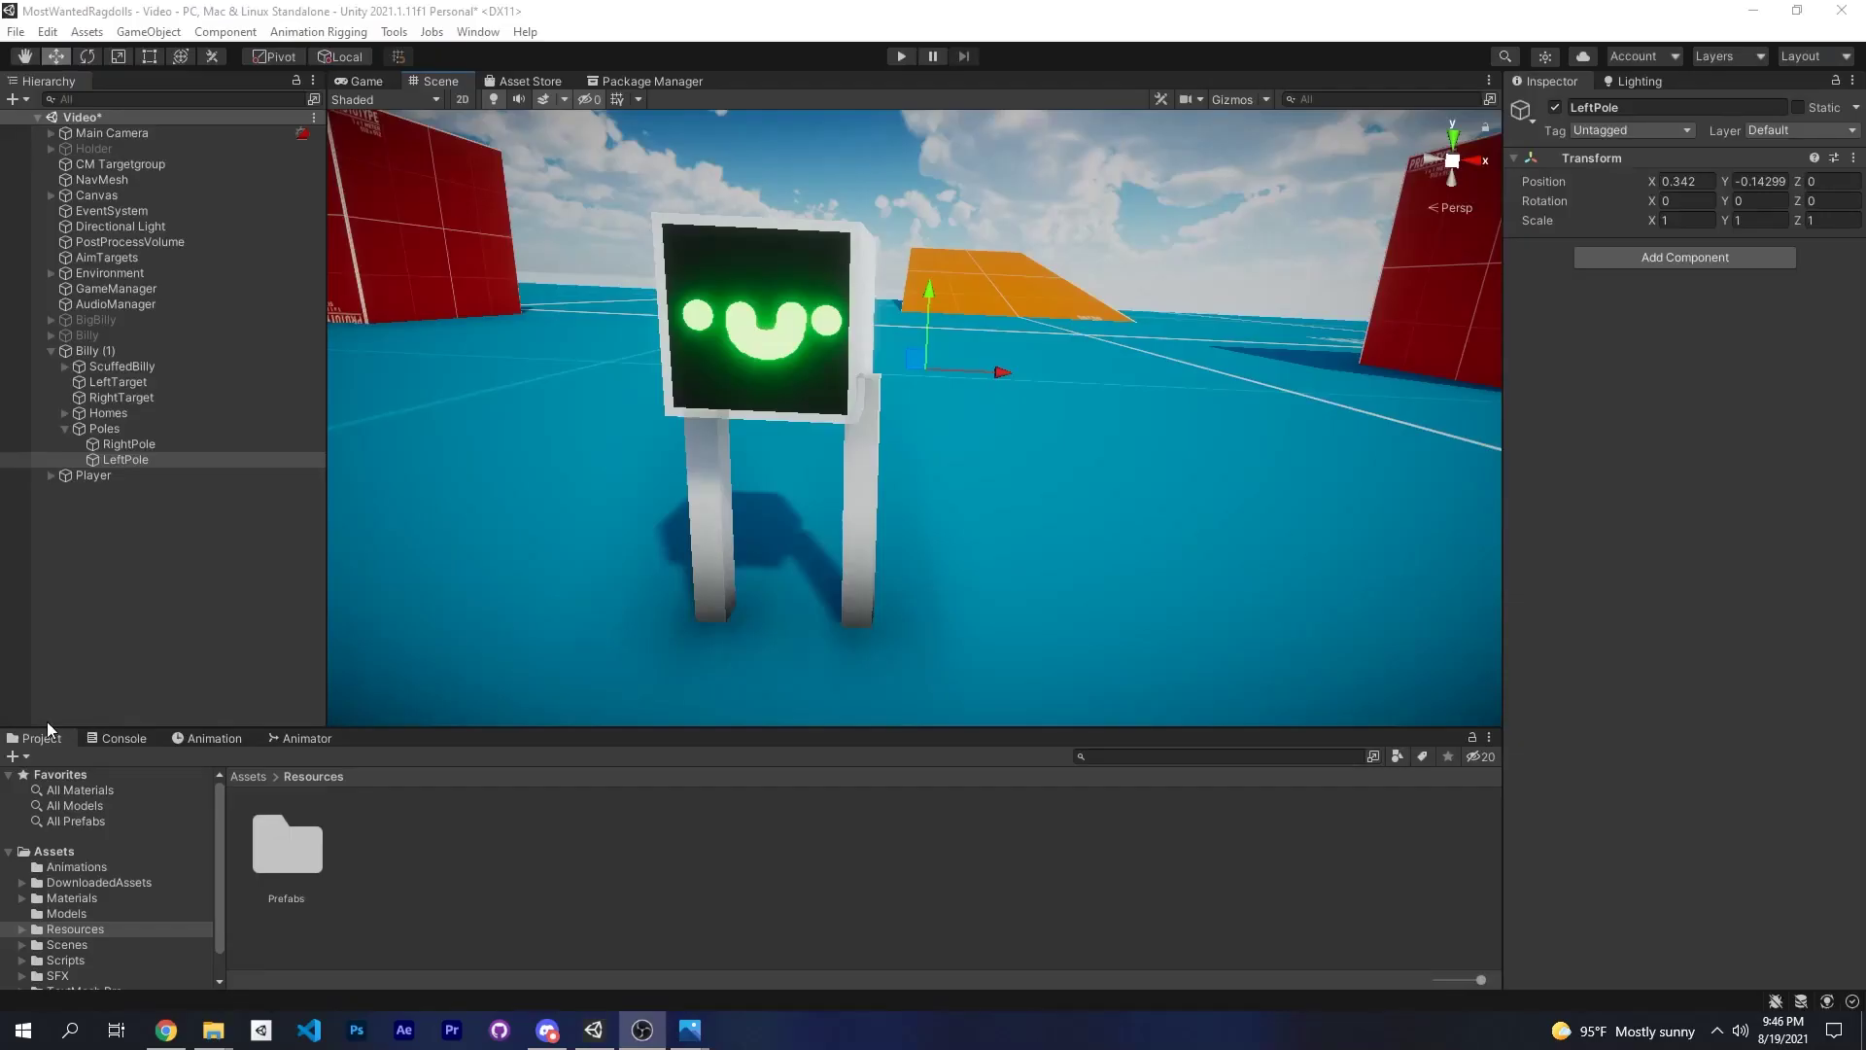
Examine the robot's parent object Billy (1) and its ScuffedBilly body with the components attached to it.
right_click_drag(992, 637, 1021, 573)
key("a")
key("s")
key("w")
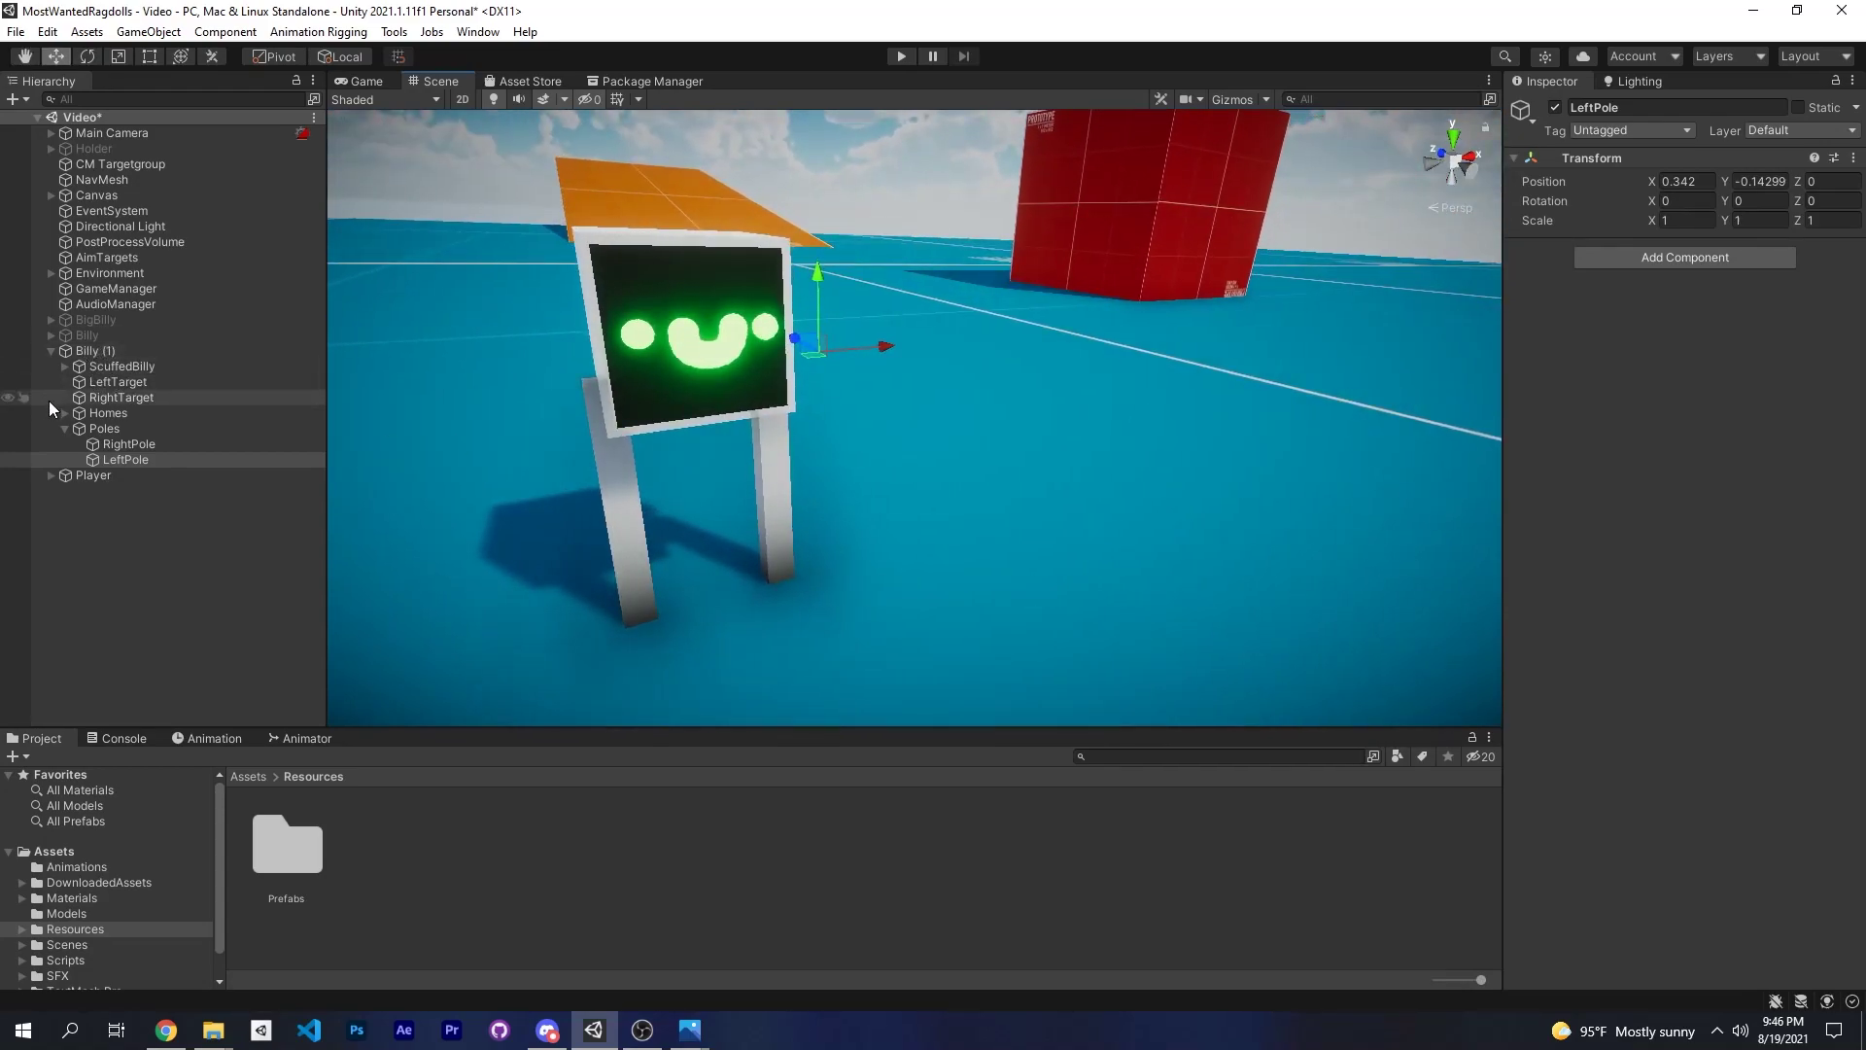
left_click(51, 351)
left_click(51, 352)
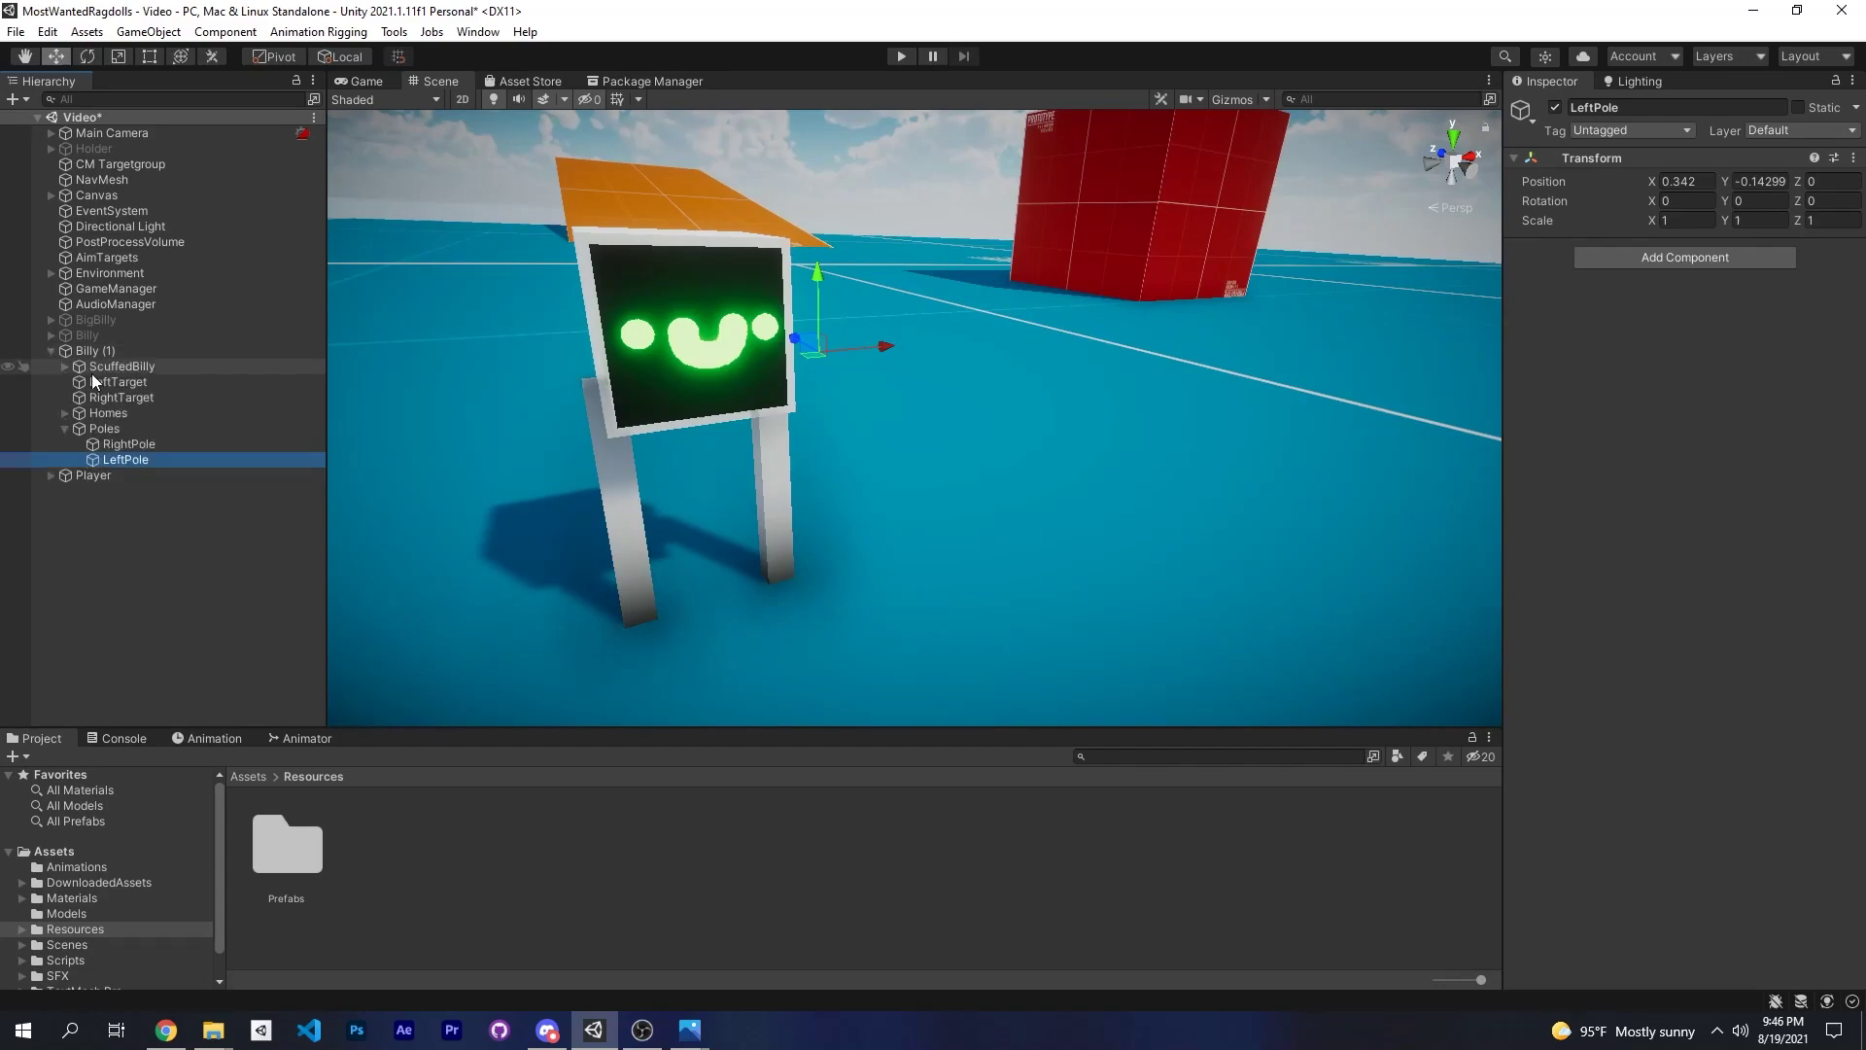
left_click(91, 368)
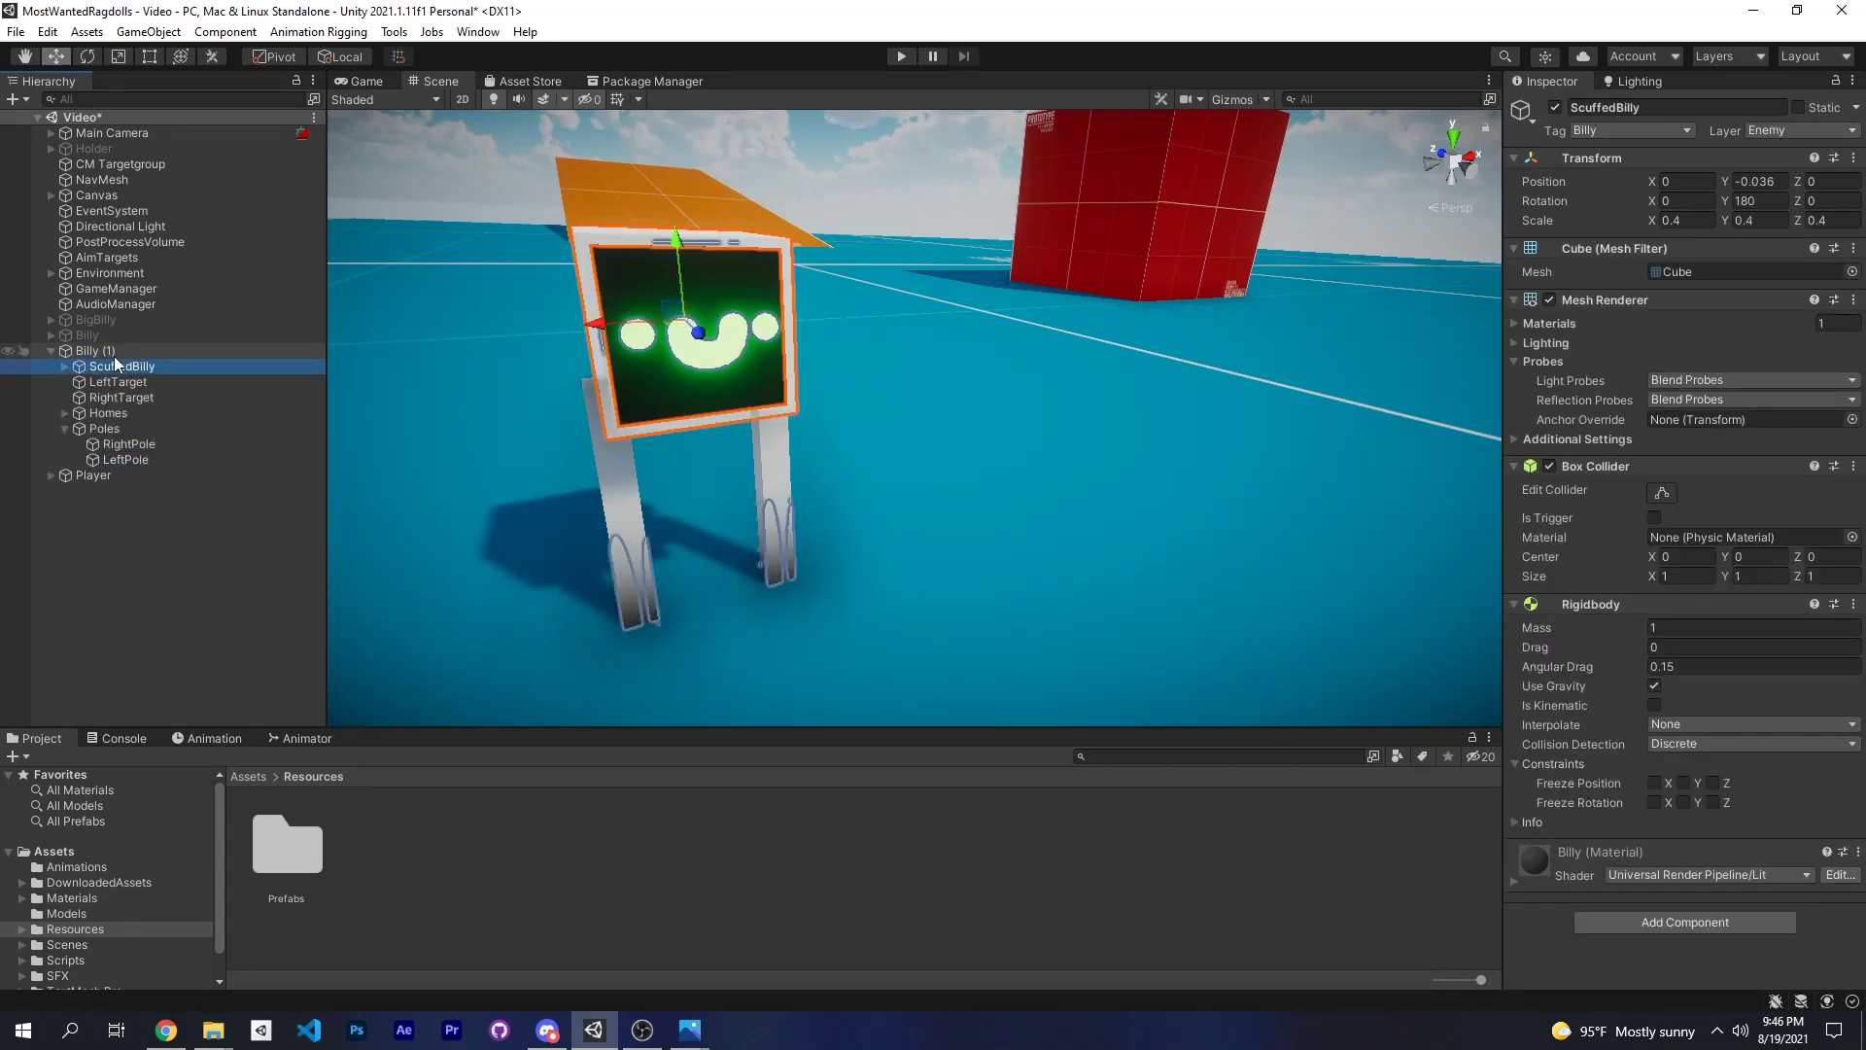
left_click(86, 352)
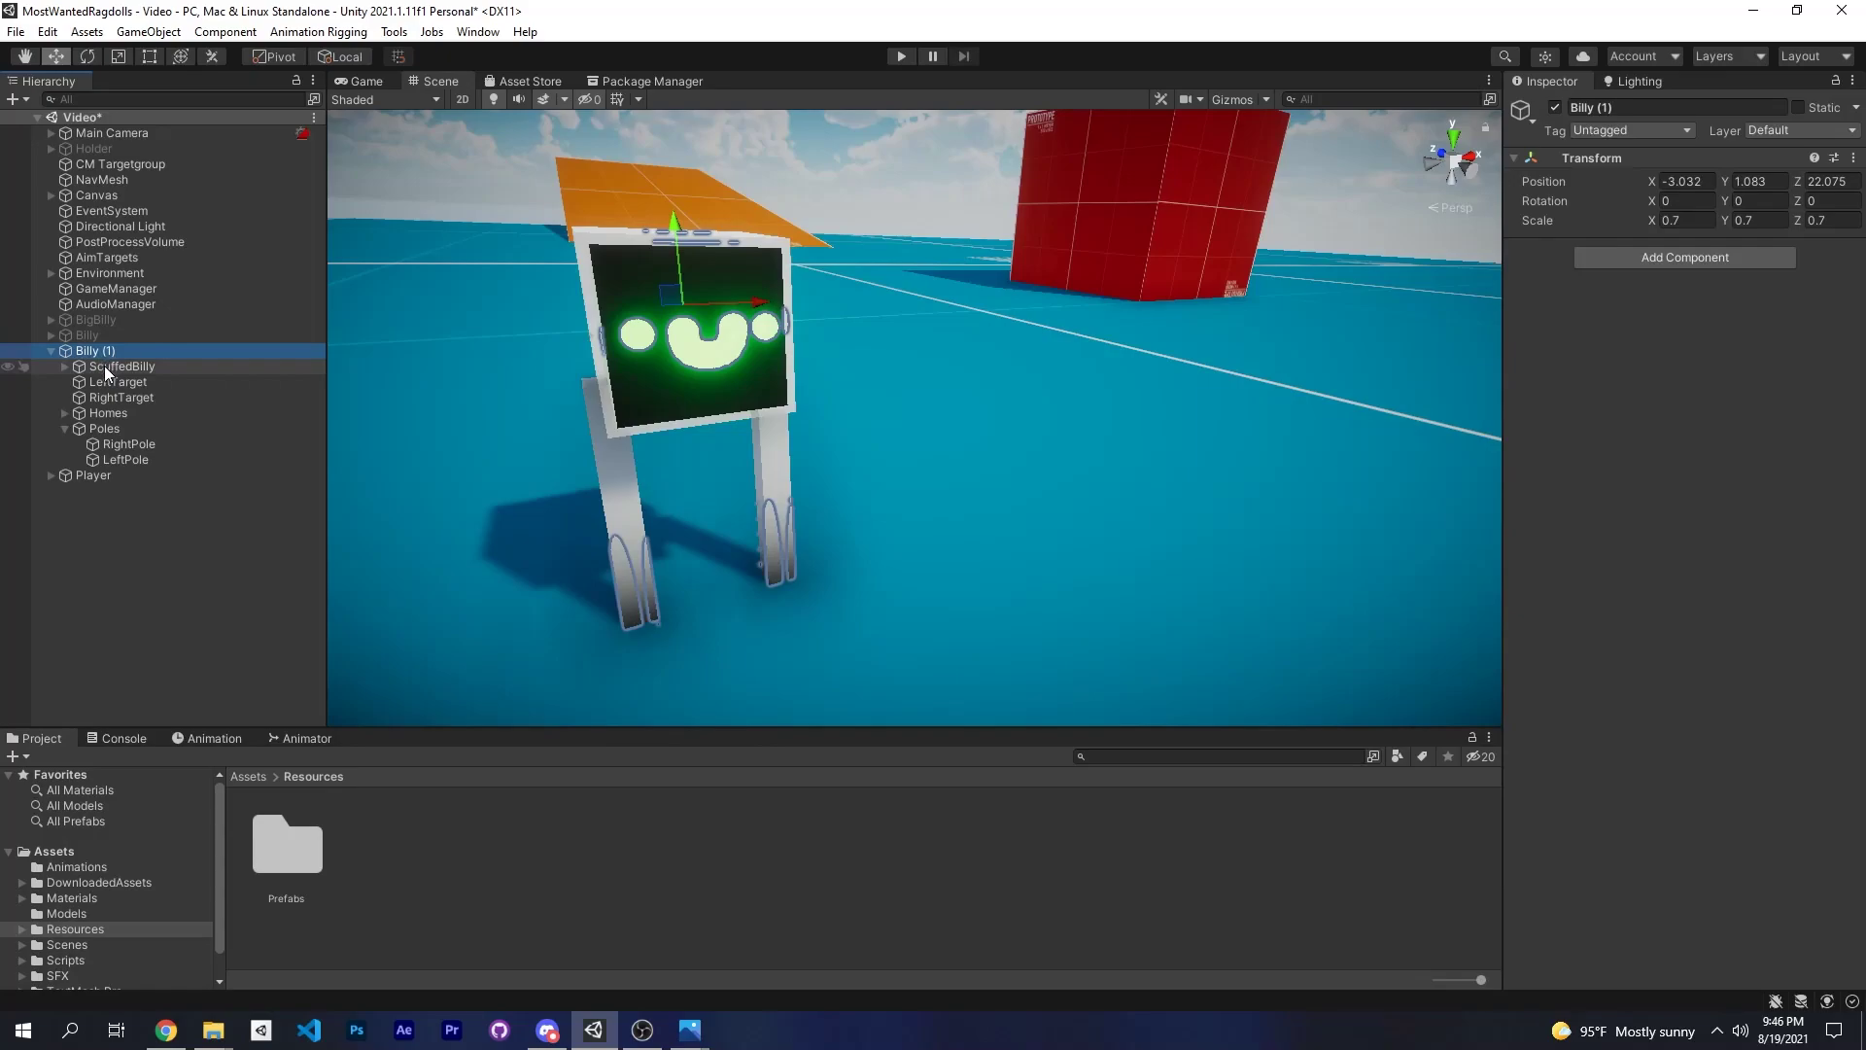
left_click(121, 366)
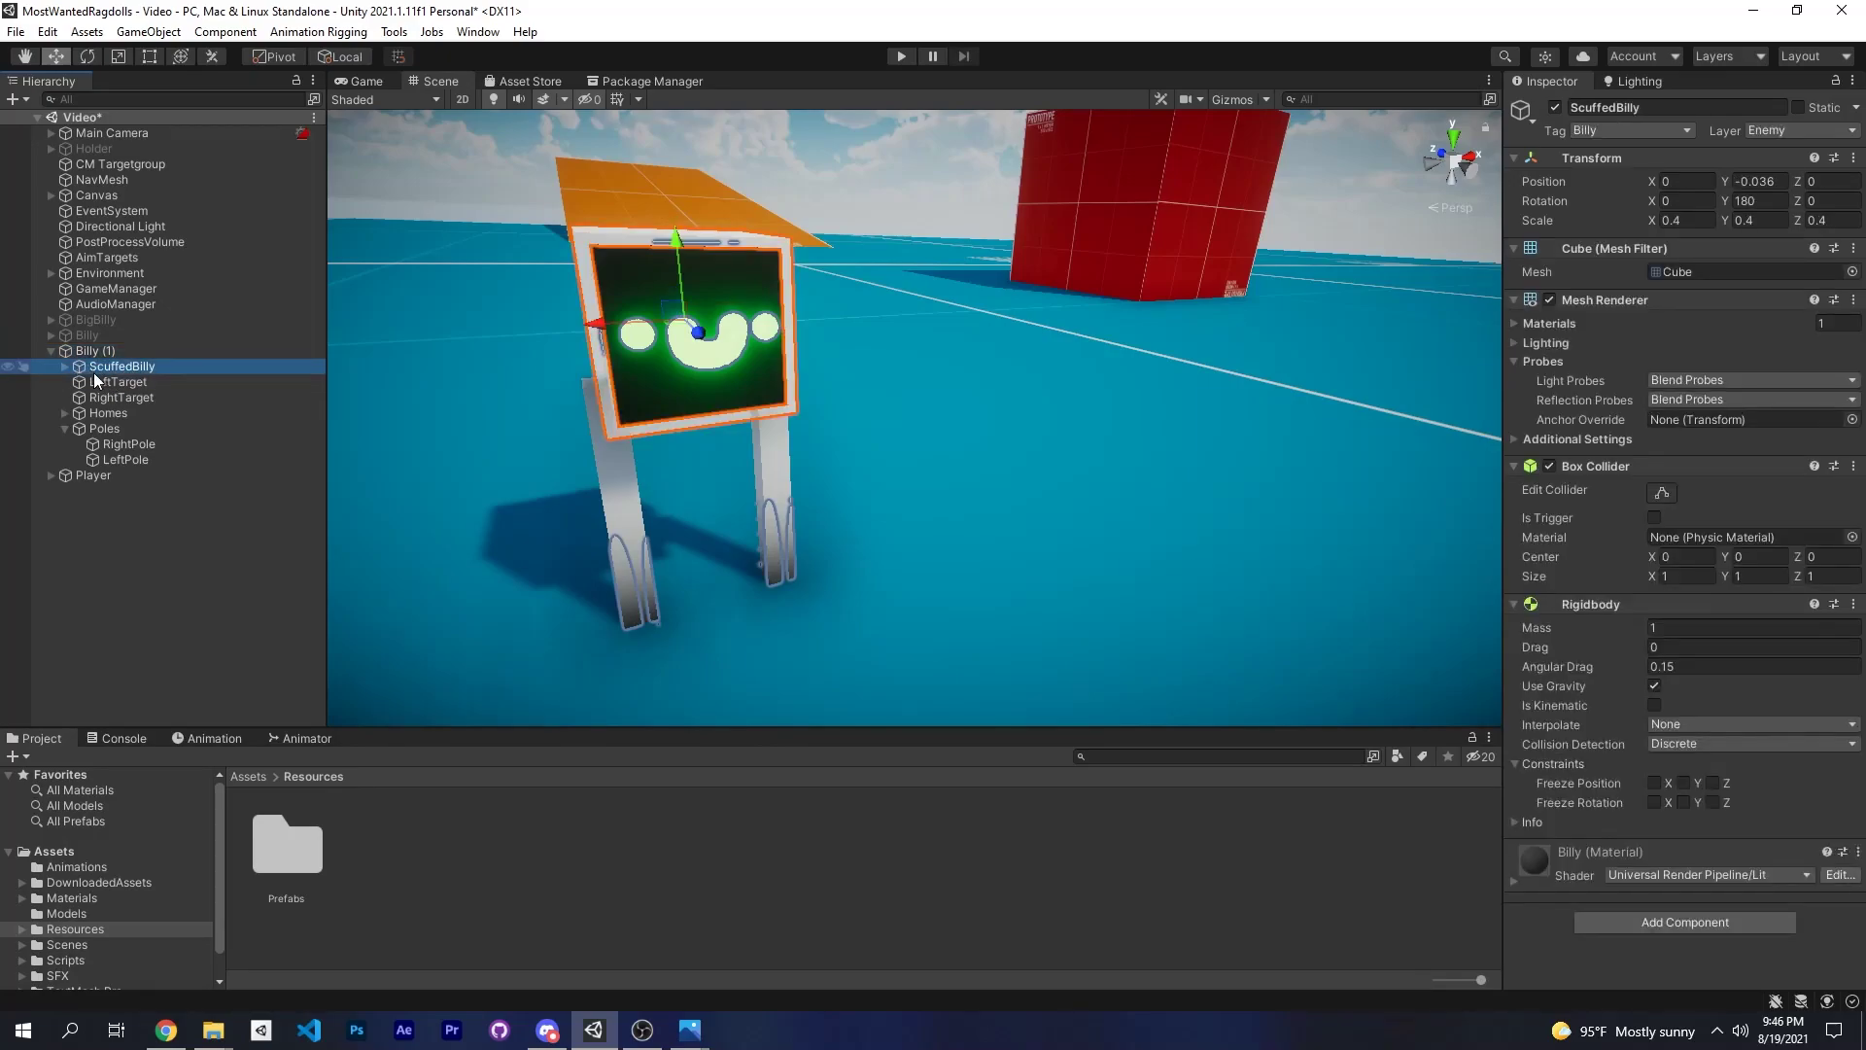
Examine the bone hierarchies of StoopidLeg and StoopidLeg (1) inside ScuffedBilly, and collapse ScuffedBilly again.
left_click(64, 366)
left_click(78, 397)
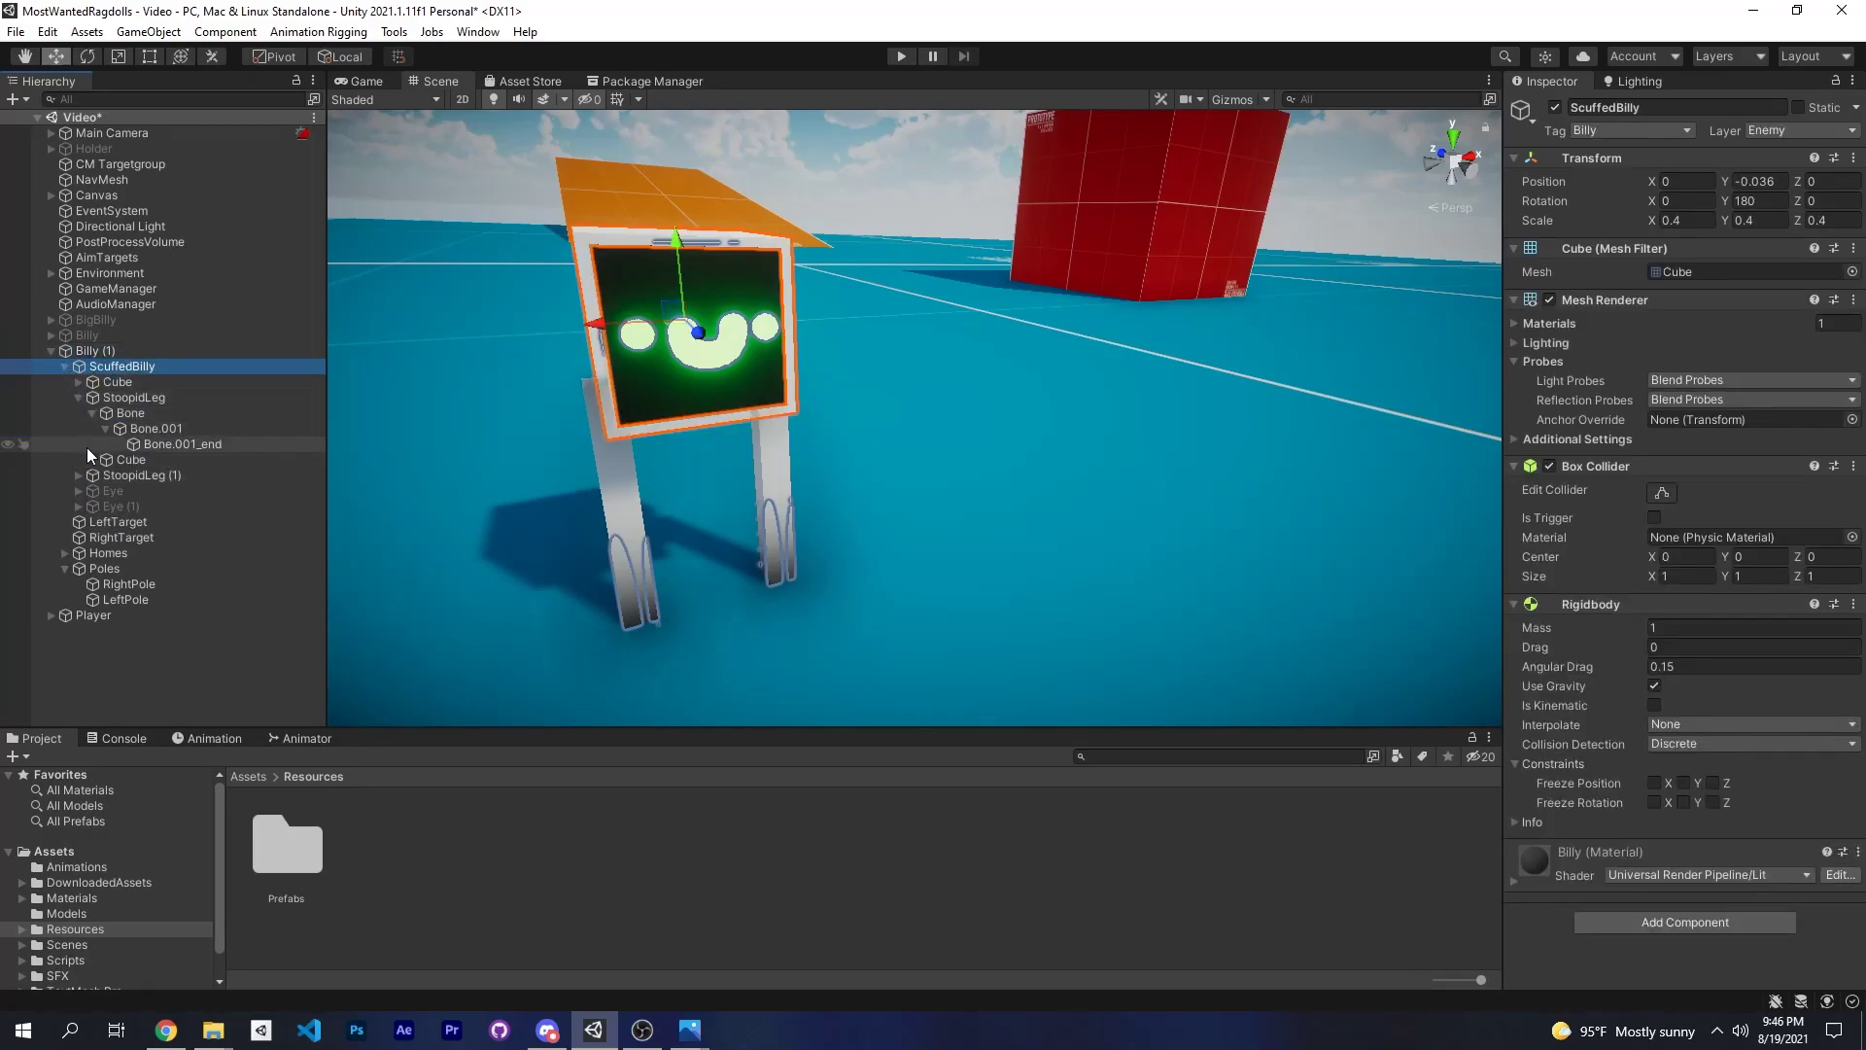
left_click(78, 474)
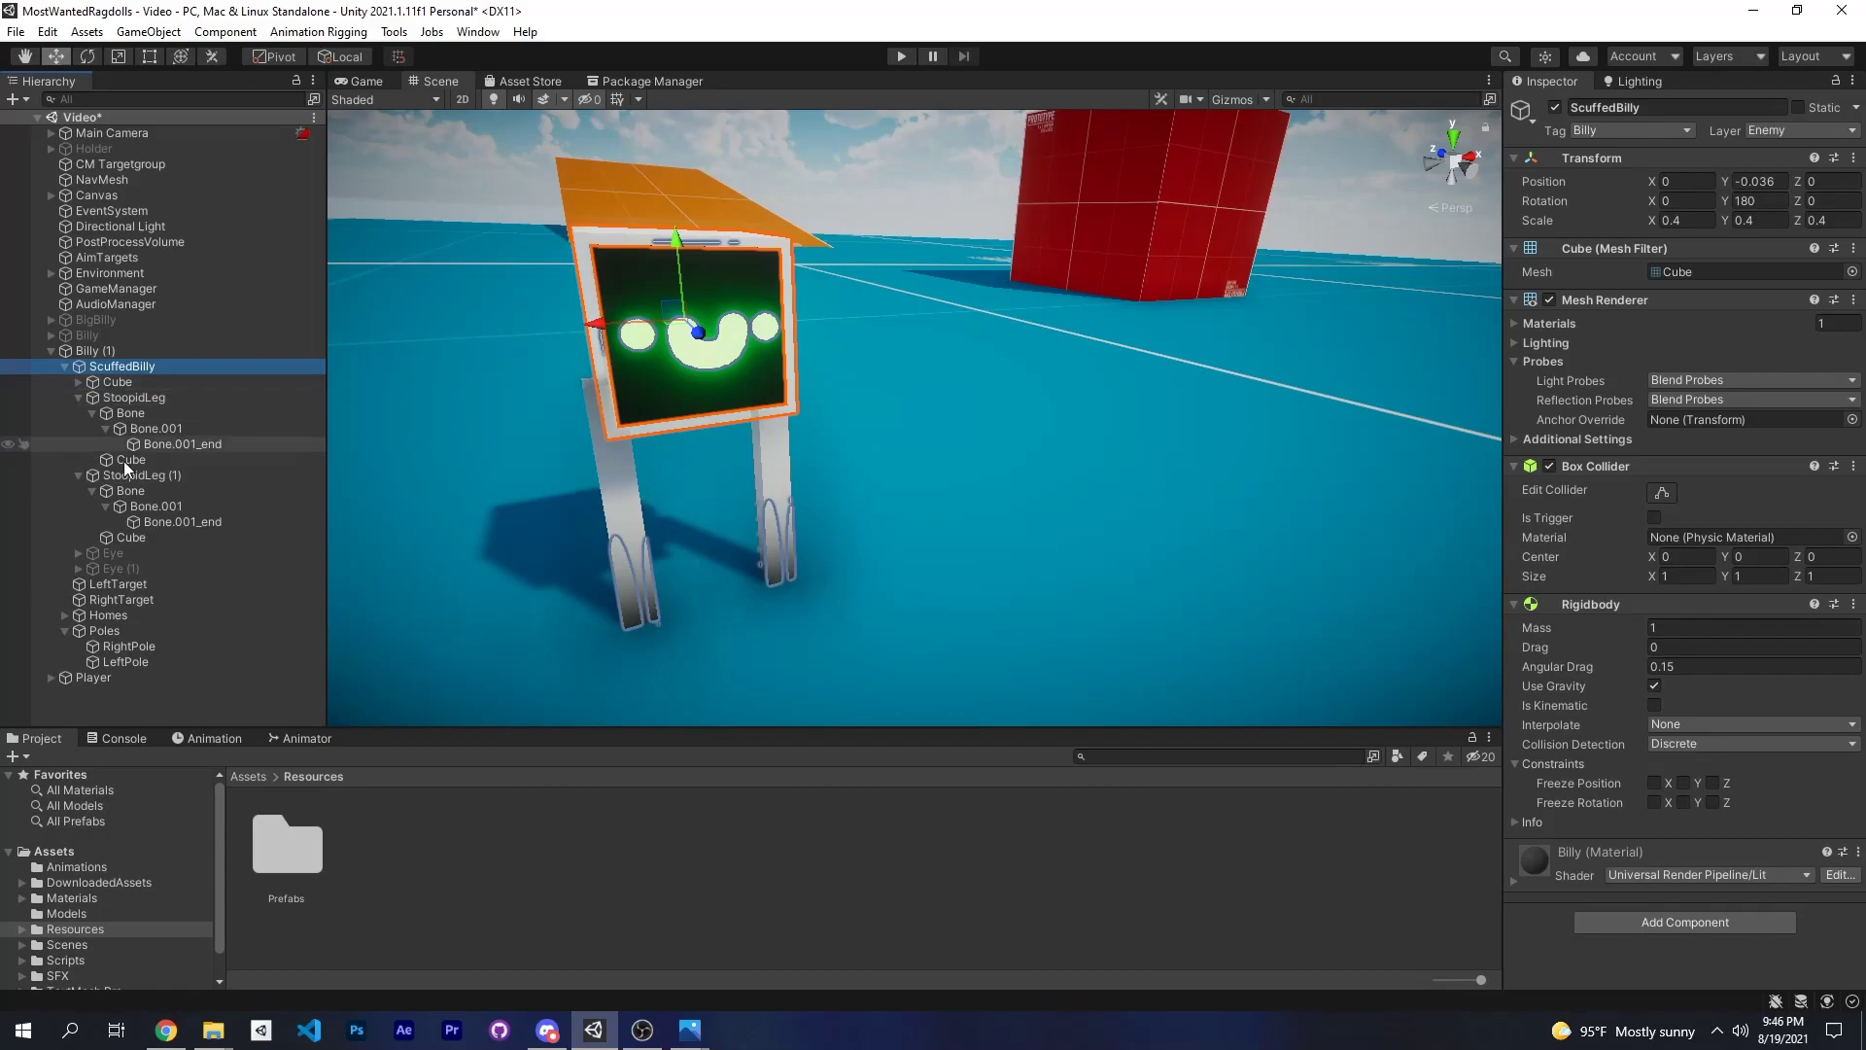
left_click(62, 364)
left_click(51, 350)
key("f")
left_click(50, 350)
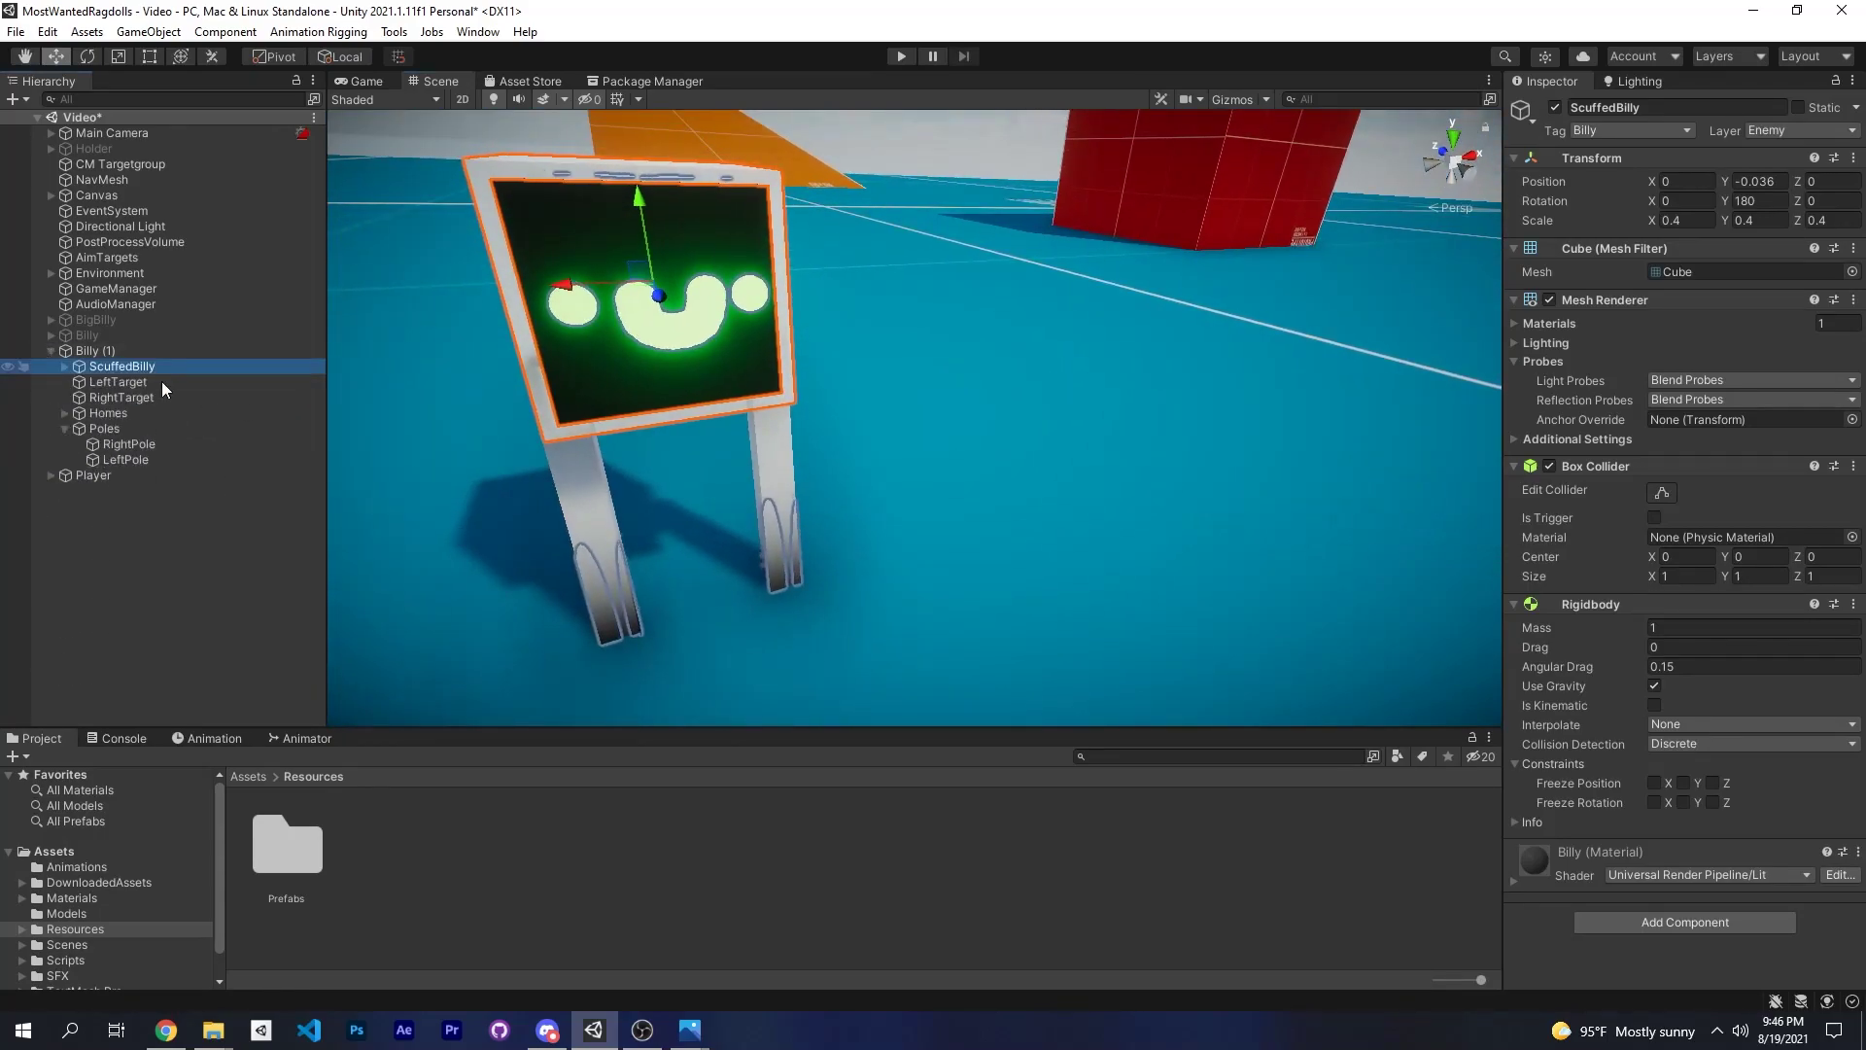
Look through the target objects, Homes and Poles under Billy (1), and expand Homes to show its children.
scroll(459, 438, "down", 3)
left_click(112, 385)
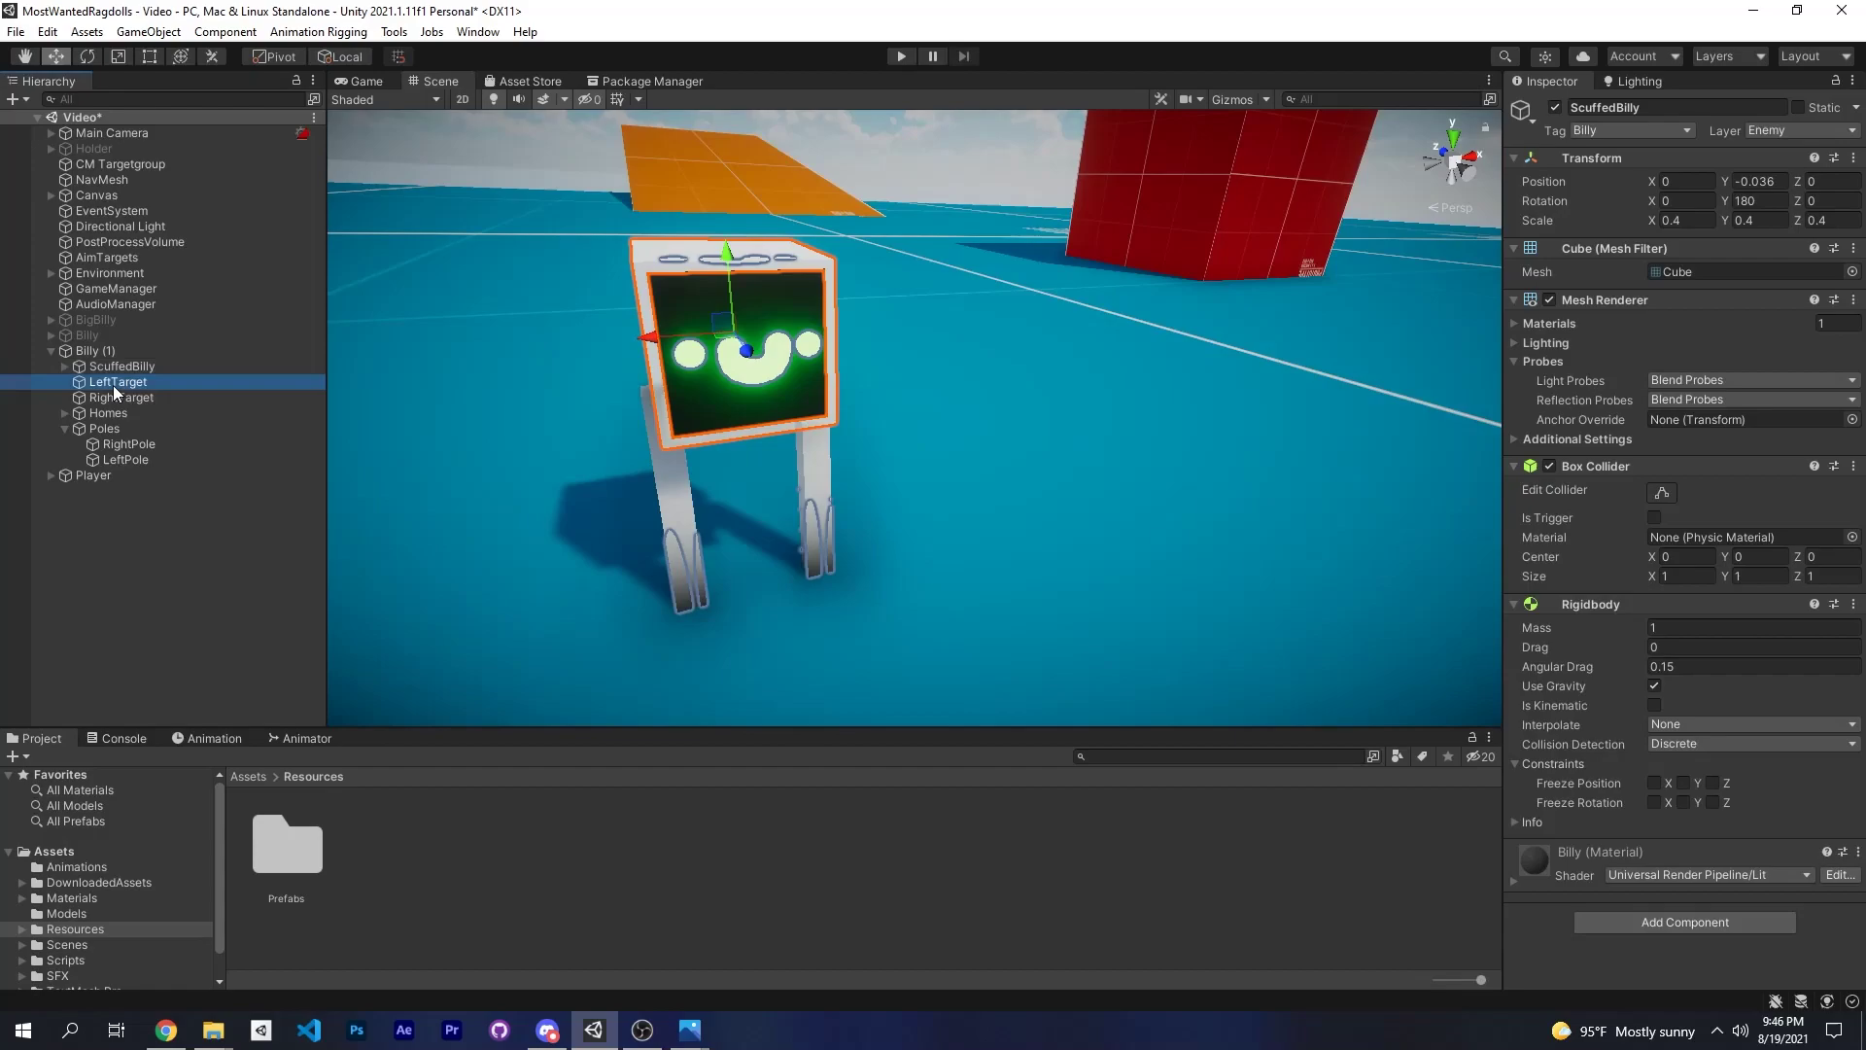
left_click(113, 395)
left_click(107, 416)
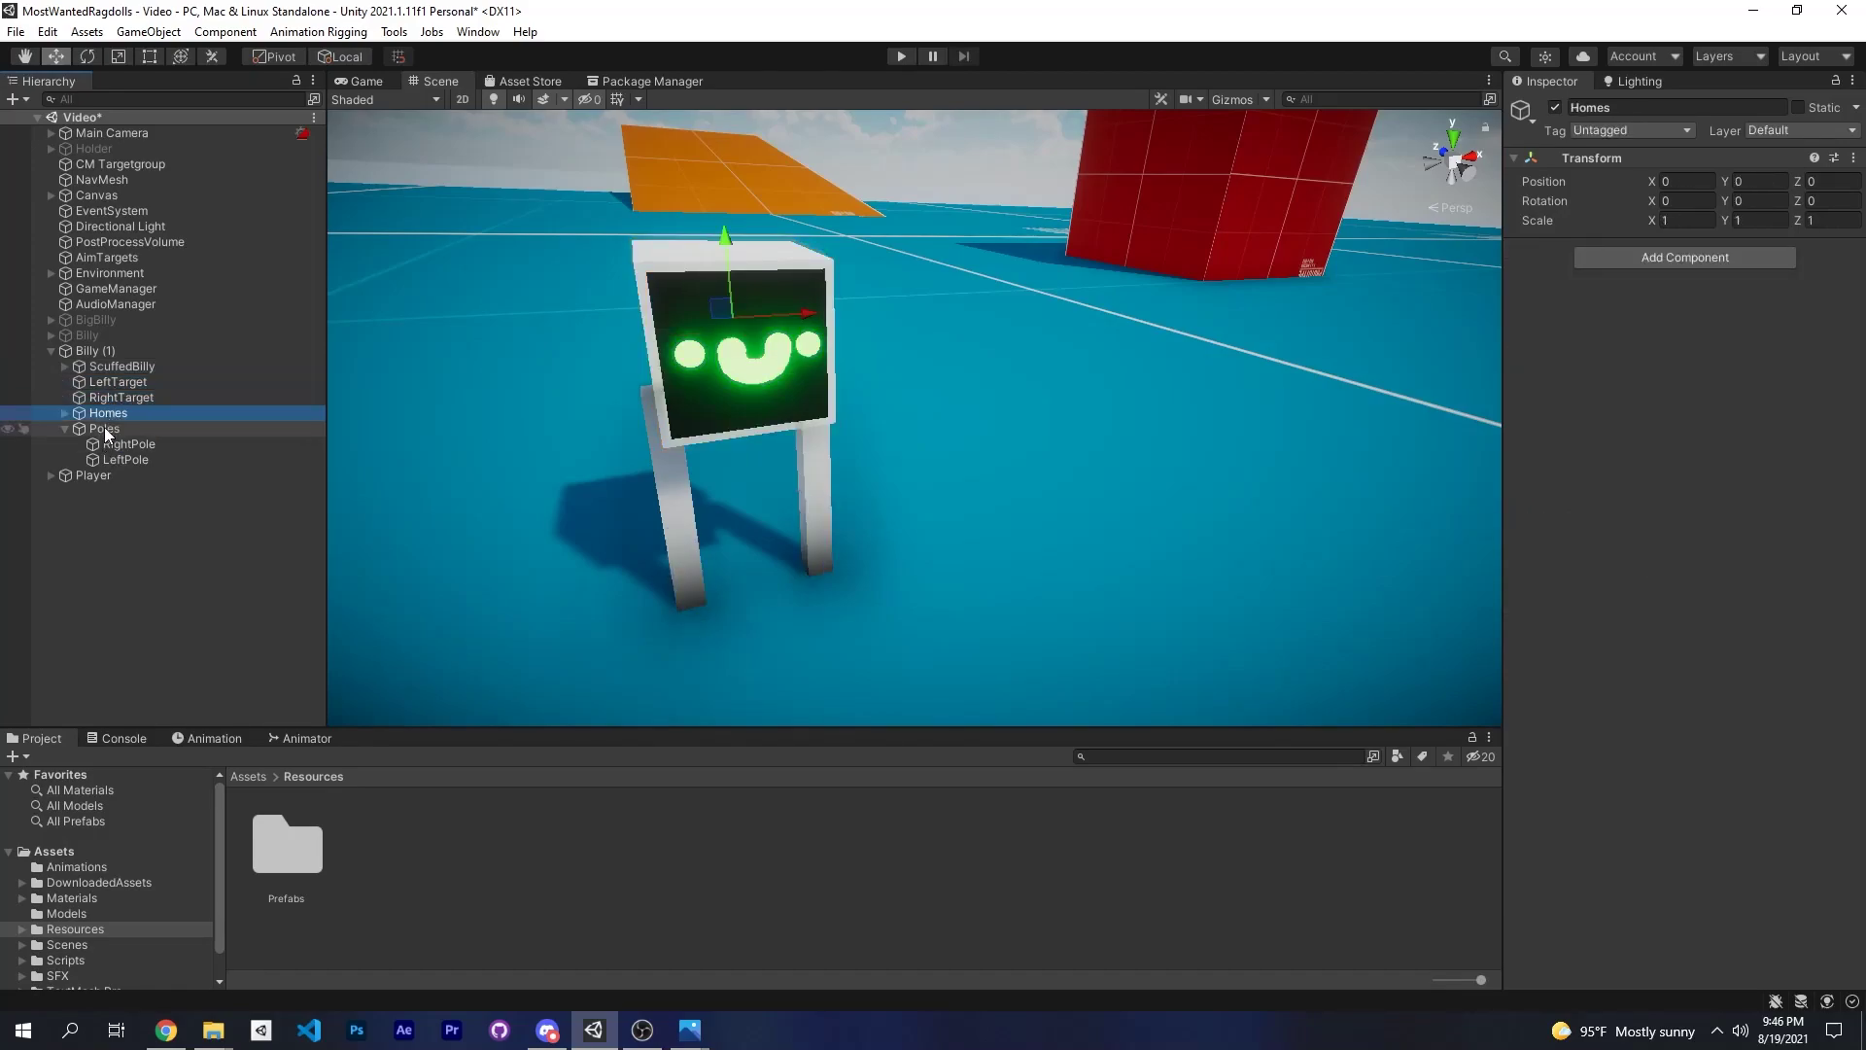
left_click(103, 428)
left_click(65, 411)
right_click_drag(807, 461, 925, 544)
key("f")
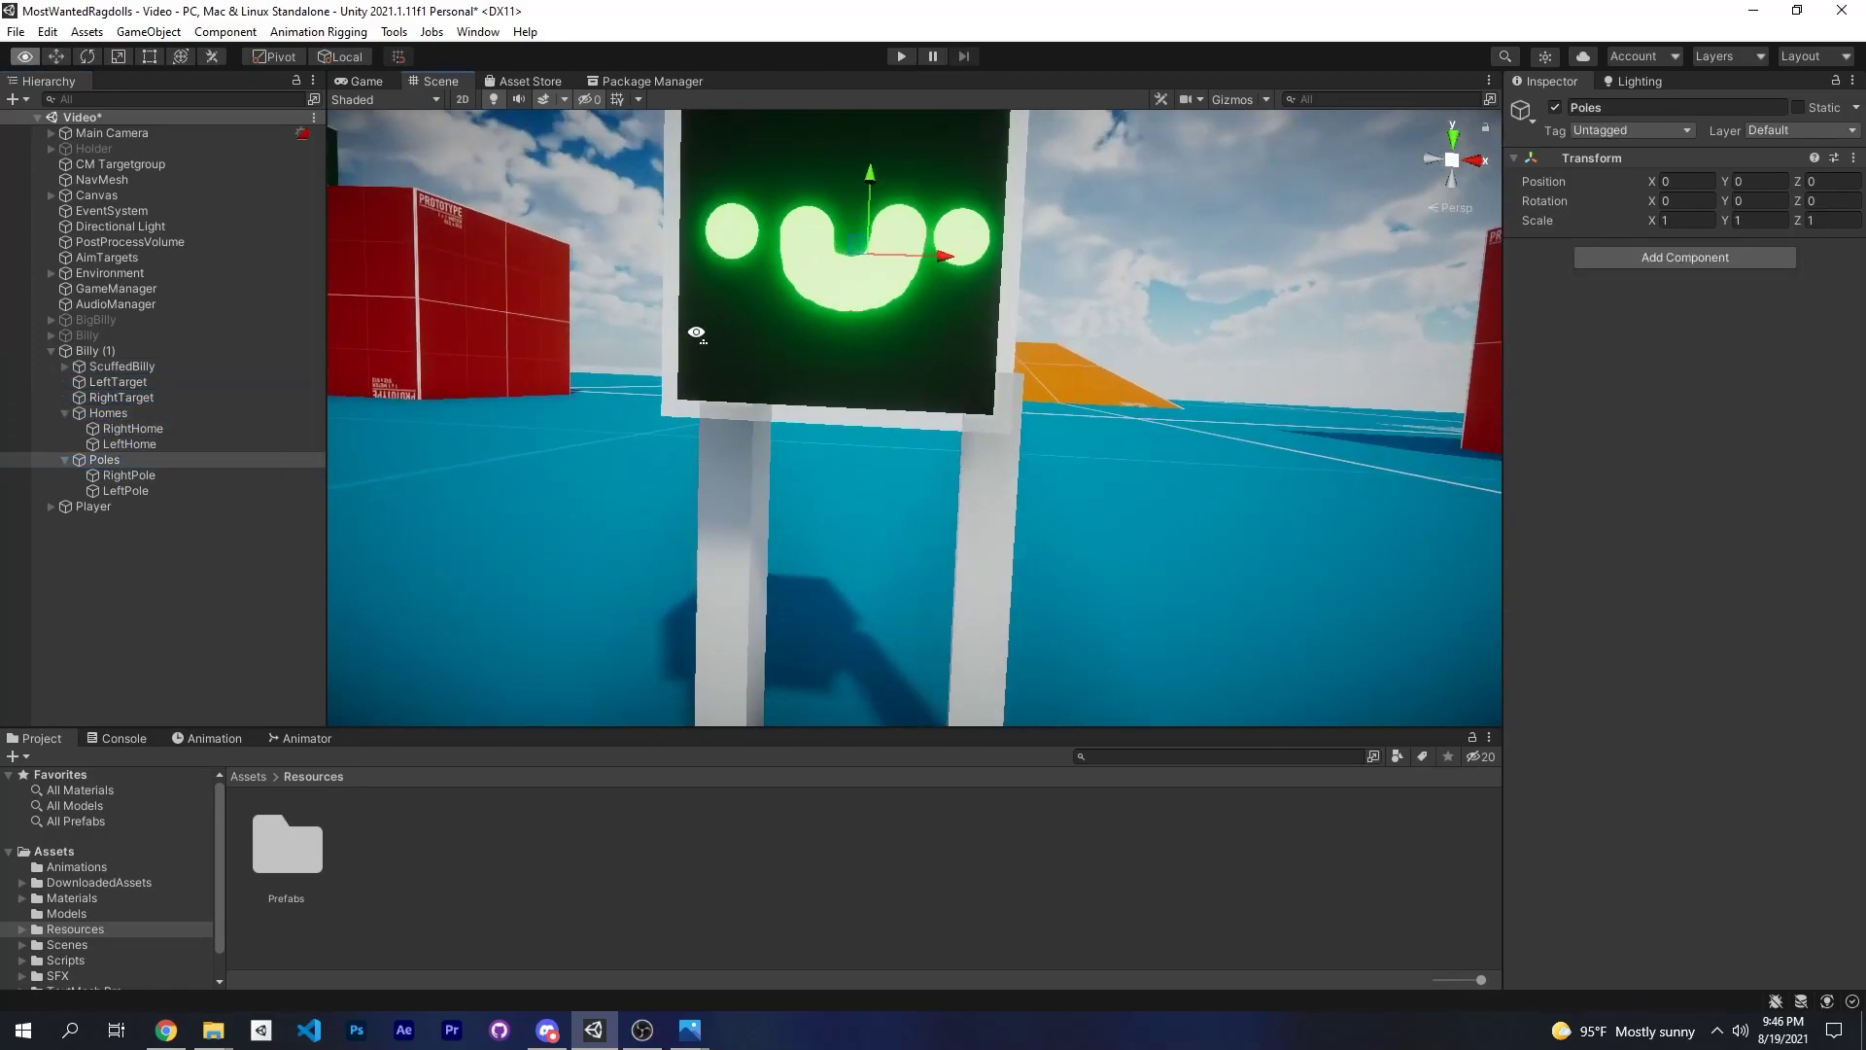
Examine where LeftTarget and RightTarget sit on the robot, viewing it from the side and from behind.
left_click(117, 383)
left_click(131, 395)
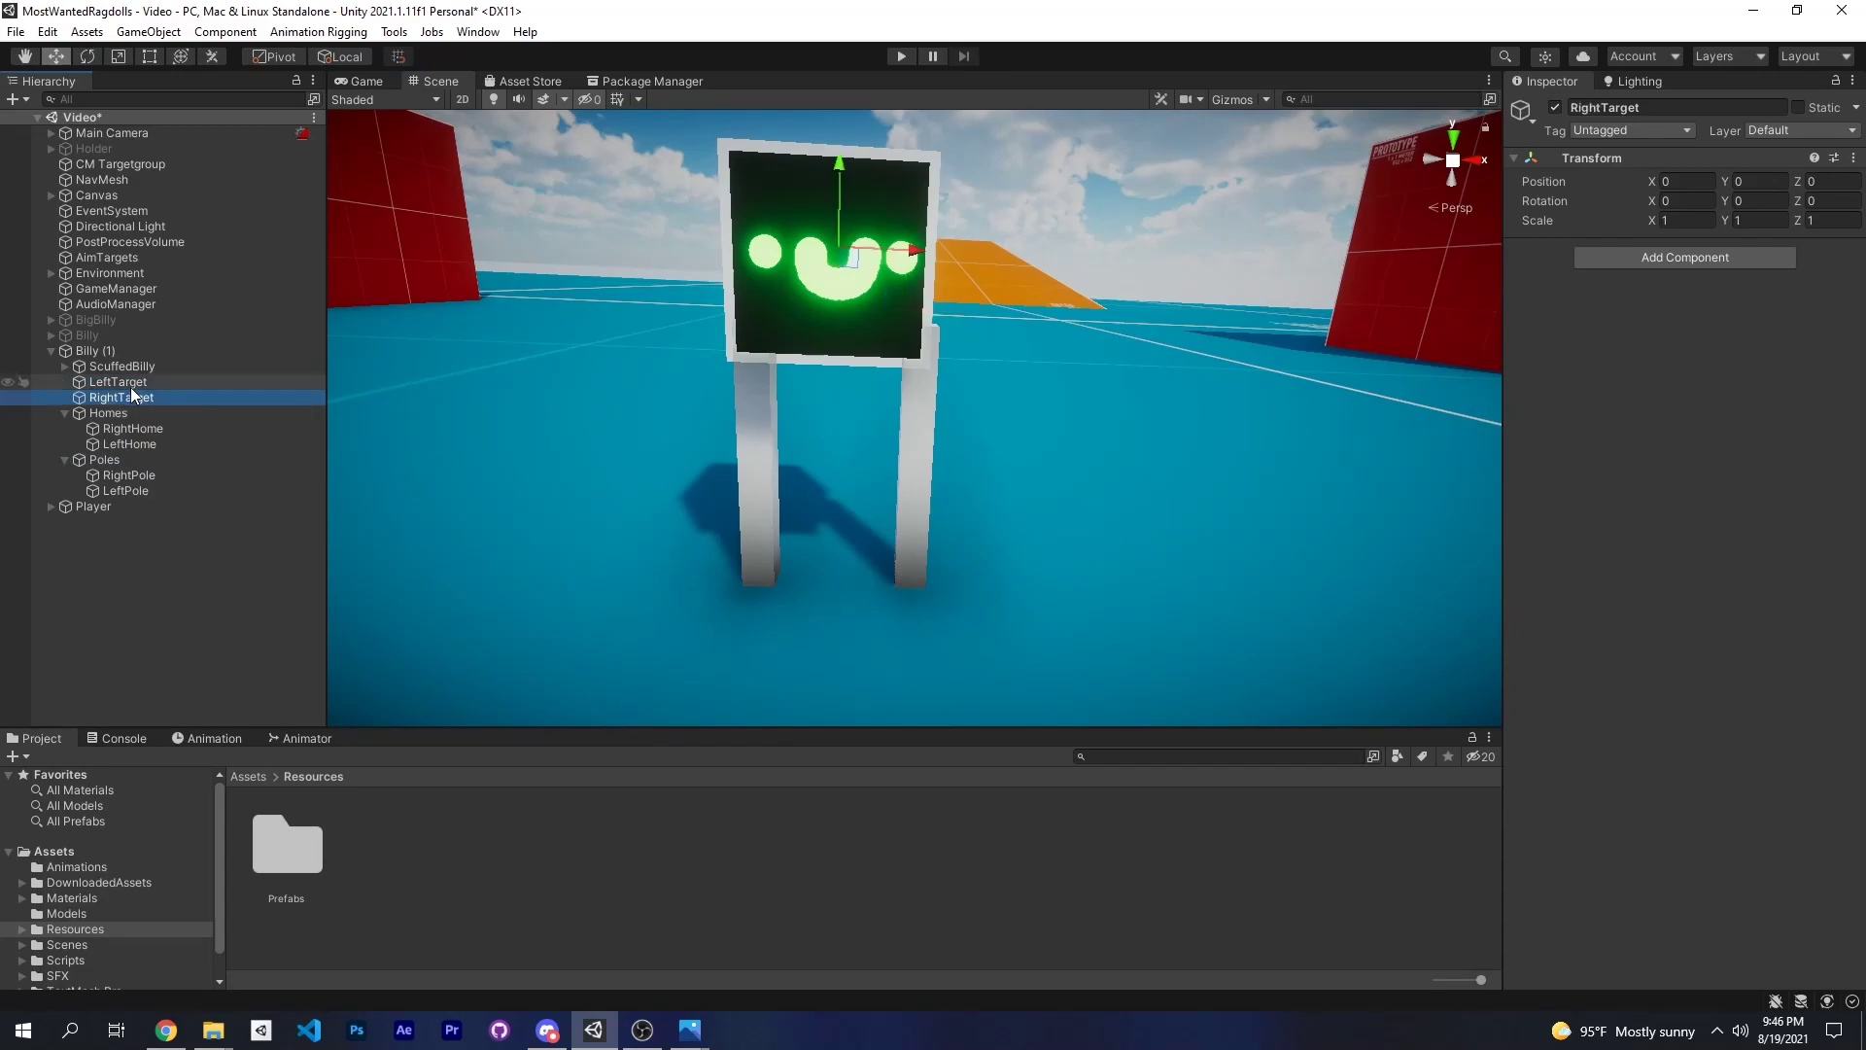
left_click(130, 387)
left_click(125, 412)
right_click_drag(1091, 473, 1030, 544)
right_click_drag(986, 433, 1002, 458)
mouse_move(1002, 459)
left_mouse_down("alt")
mouse_move(1279, 405)
mouse_move(1596, 445)
mouse_move(1528, 465)
mouse_move(966, 471)
mouse_move(1003, 486)
left_mouse_up("alt")
left_click(115, 382)
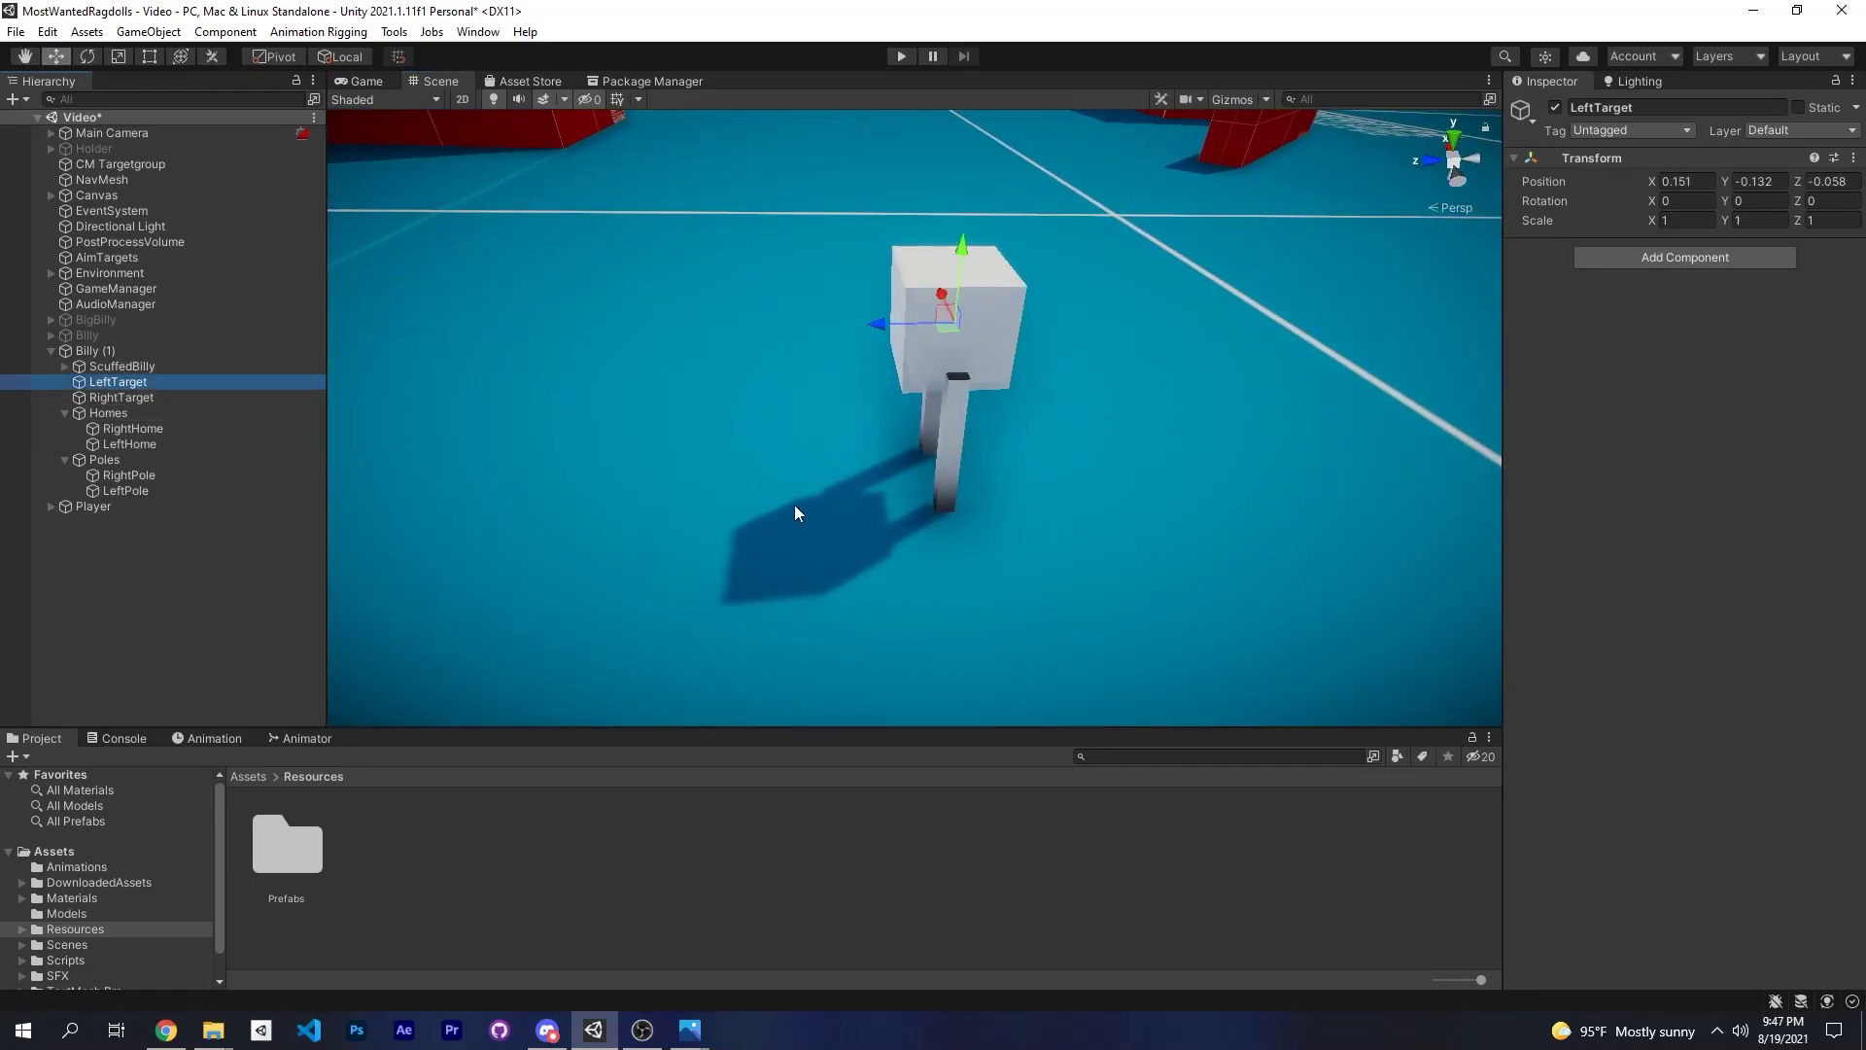
right_click_drag(828, 408, 874, 506)
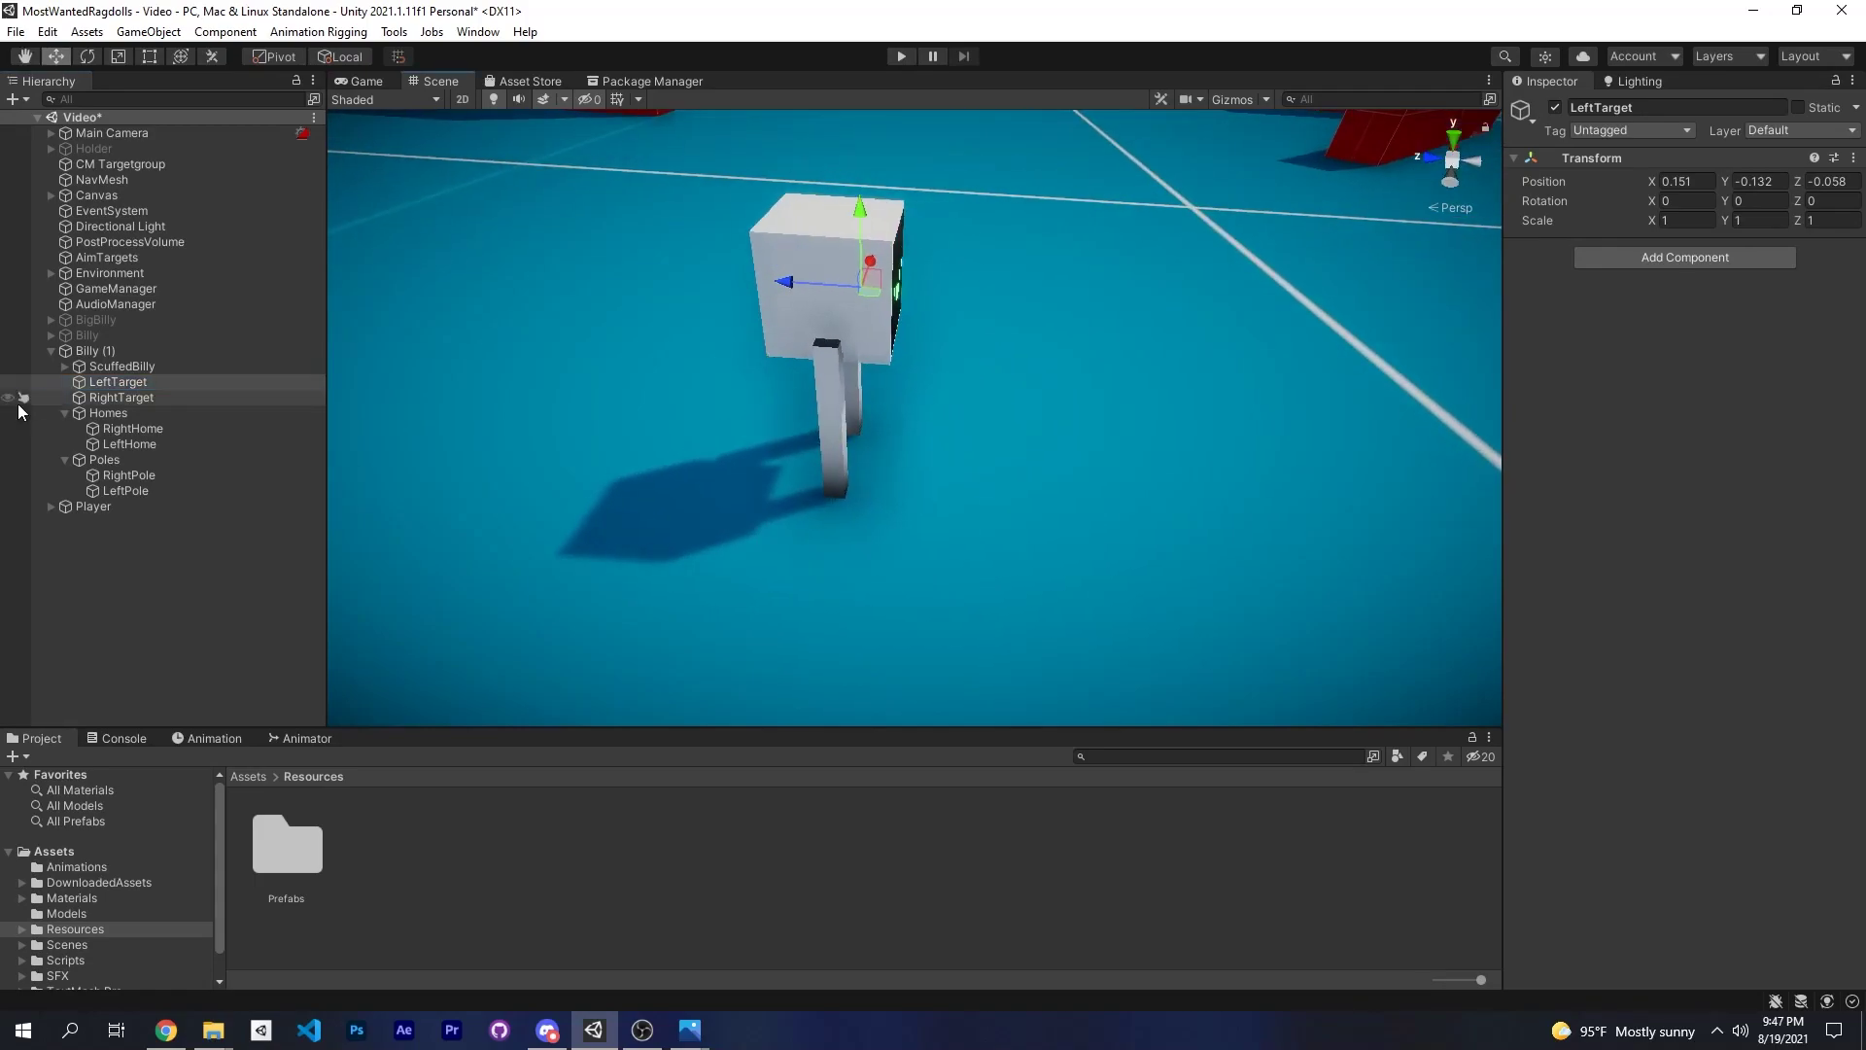
right_click_drag(844, 427, 828, 348)
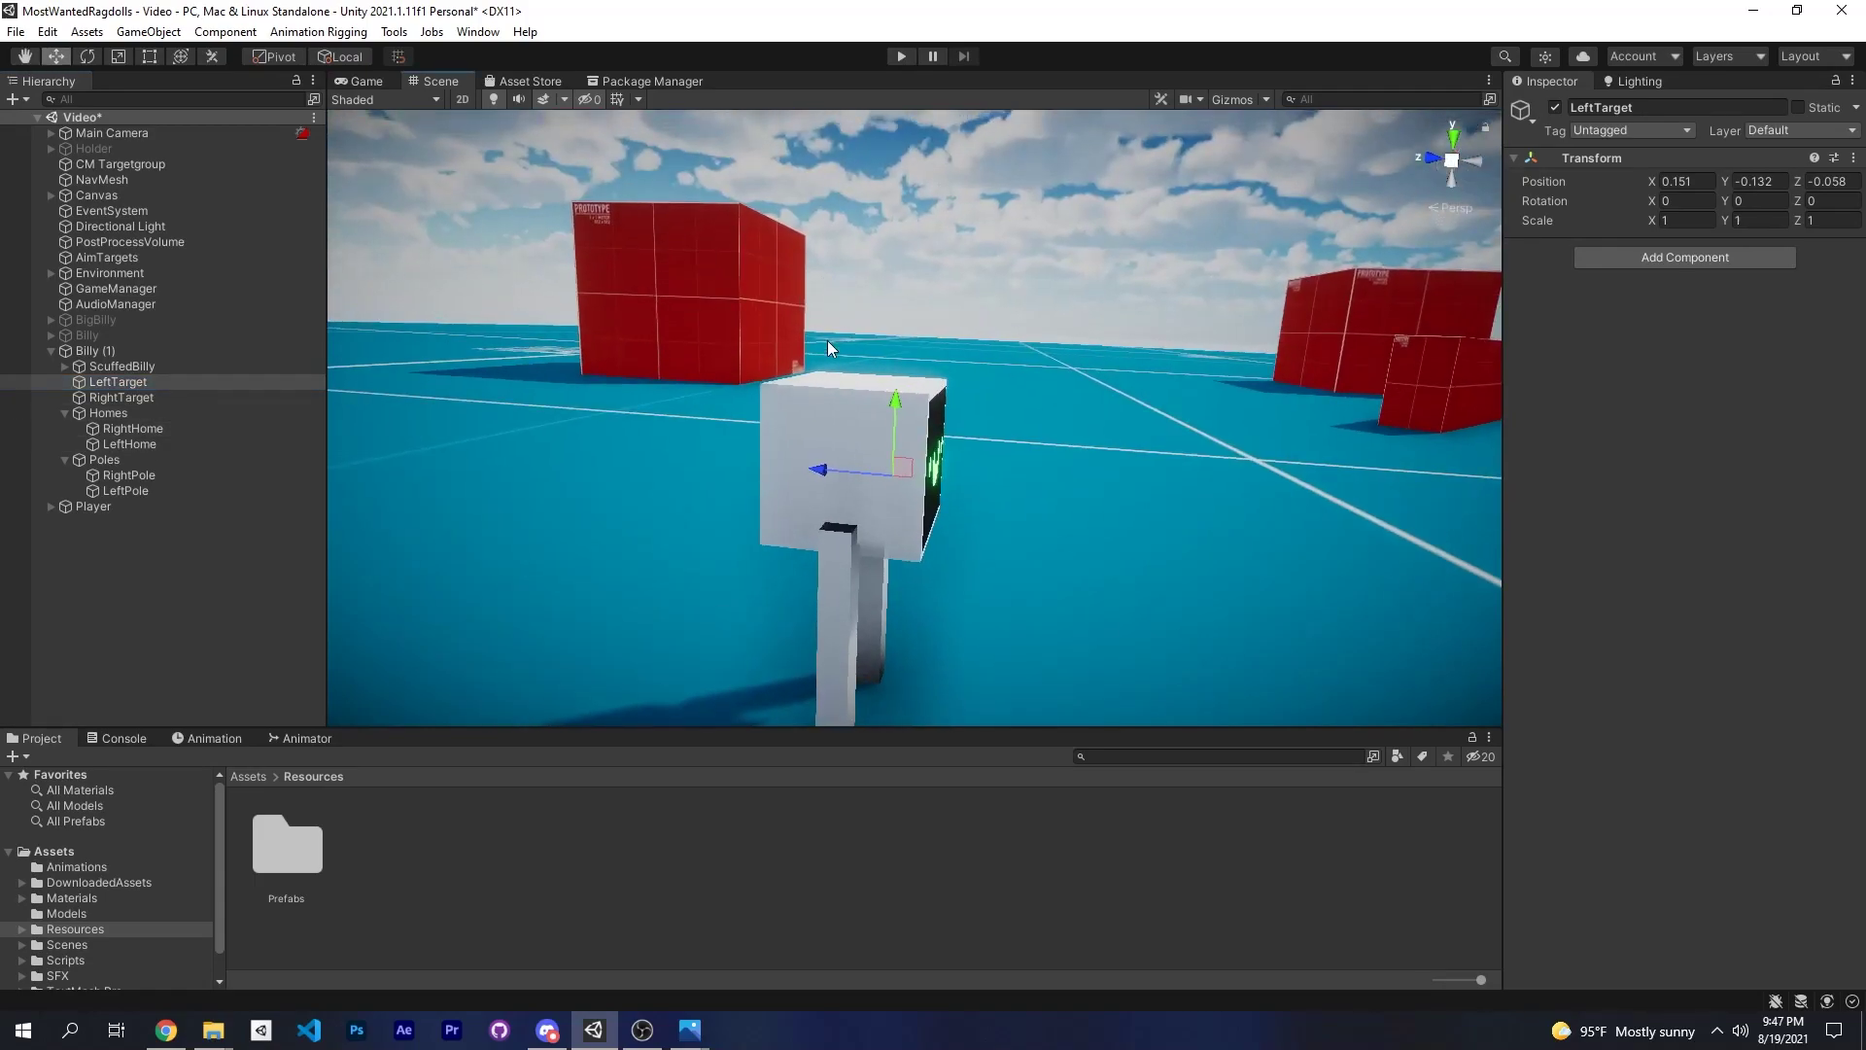
right_click_drag(954, 464, 955, 463)
left_click_drag(953, 465, 748, 534, "alt")
Examine the Homes group and the positions of RightHome and LeftHome relative to the robot's feet.
left_click(109, 413)
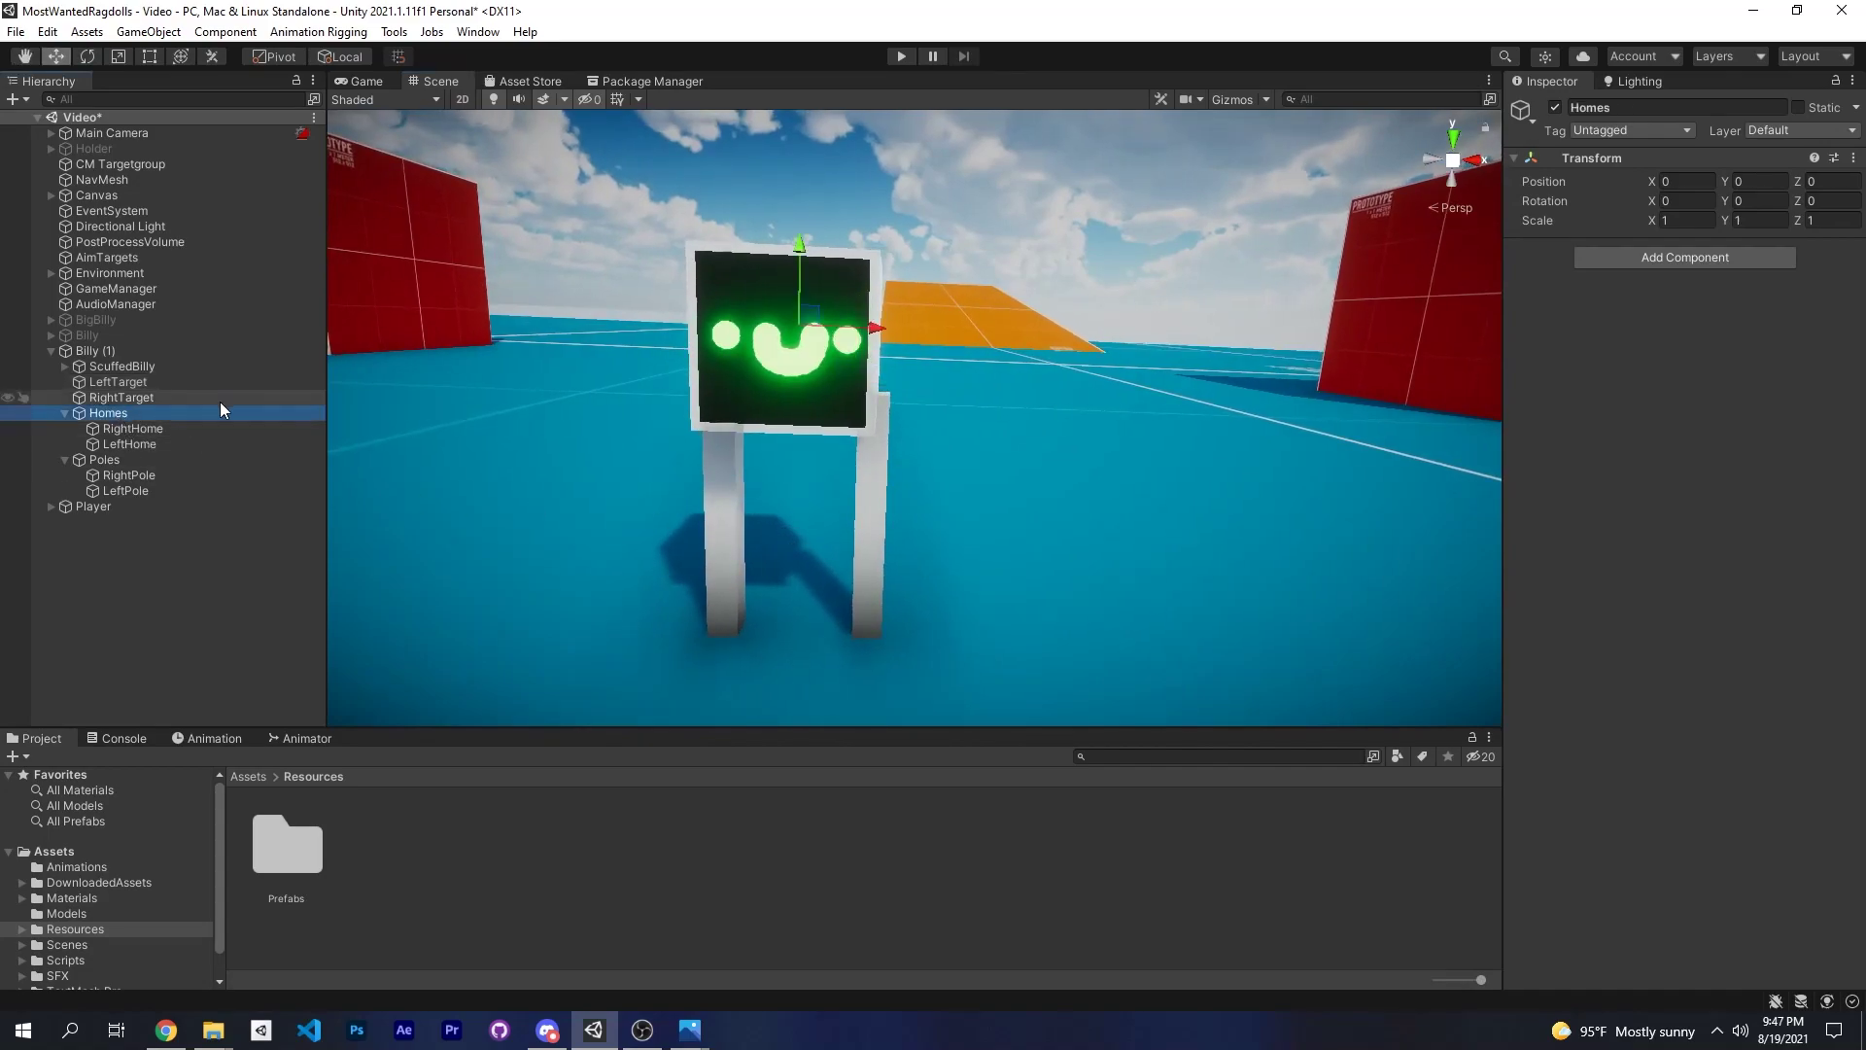
left_click_drag(836, 428, 814, 422, "alt")
right_click_drag(814, 423, 868, 519)
left_click(152, 429)
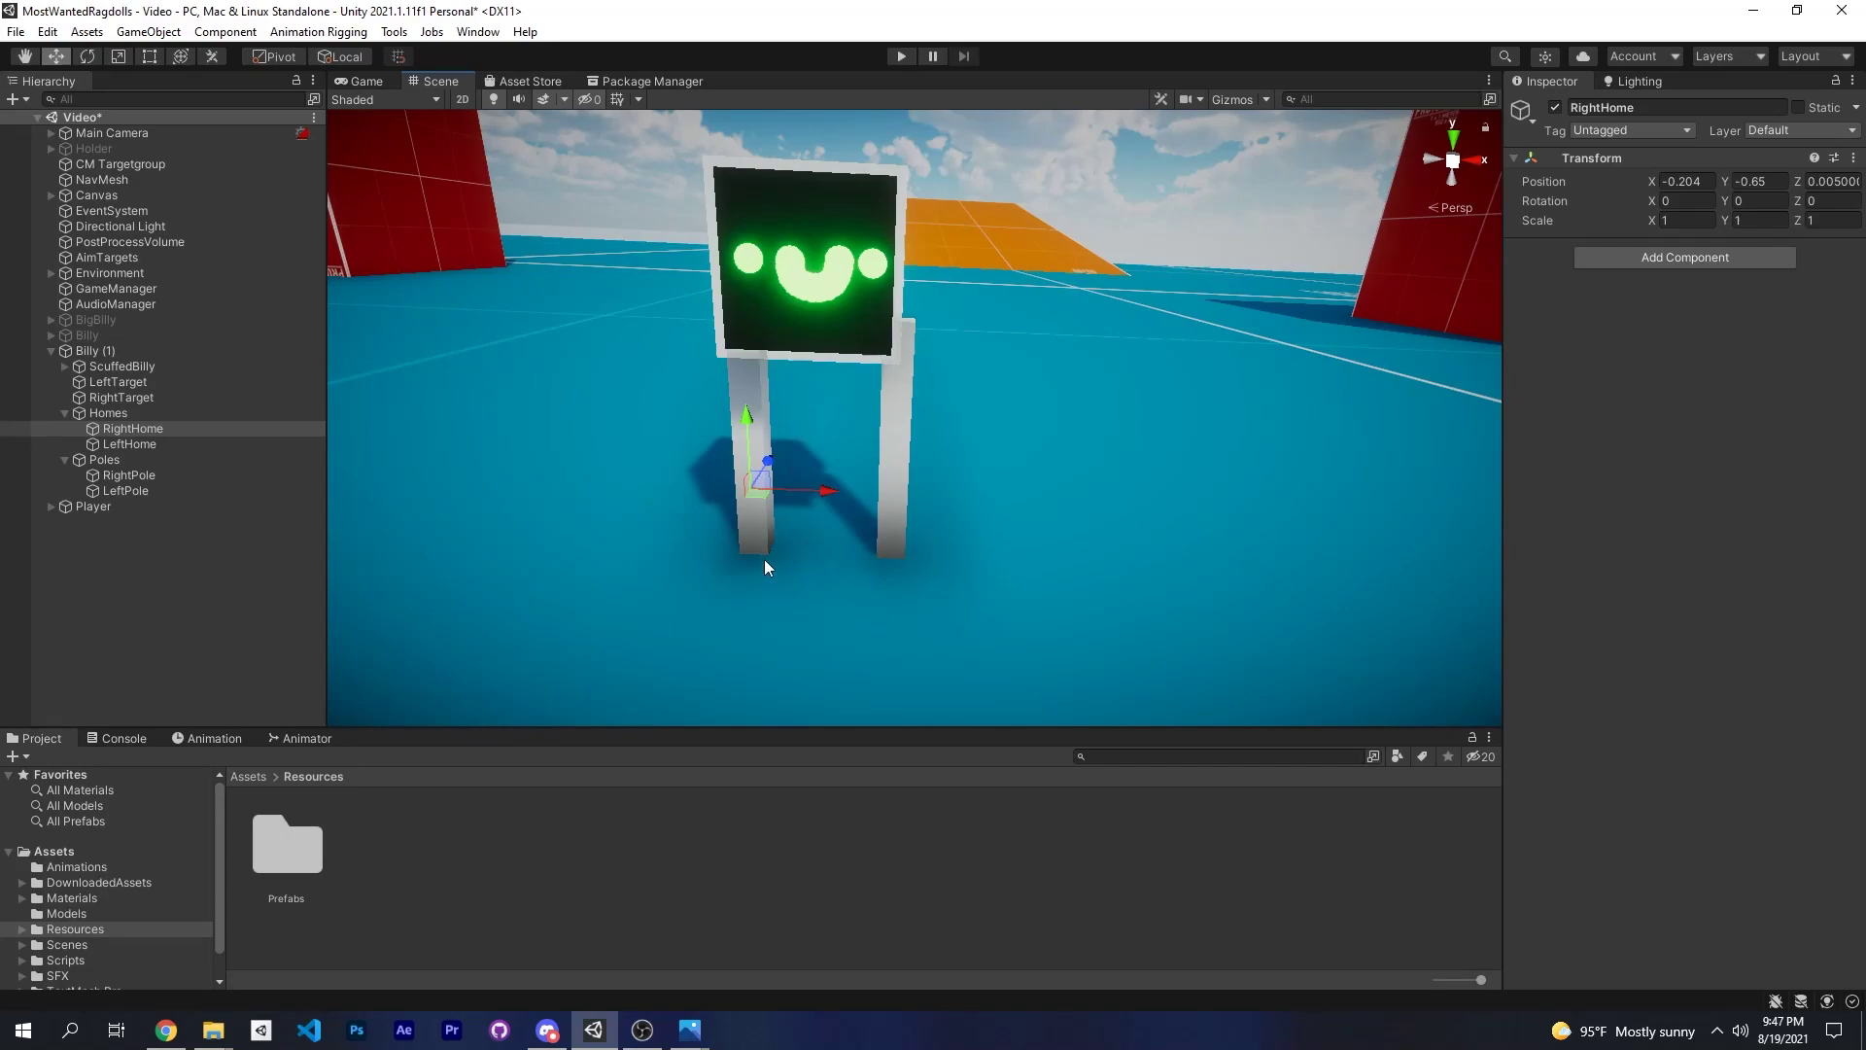
left_click(129, 444)
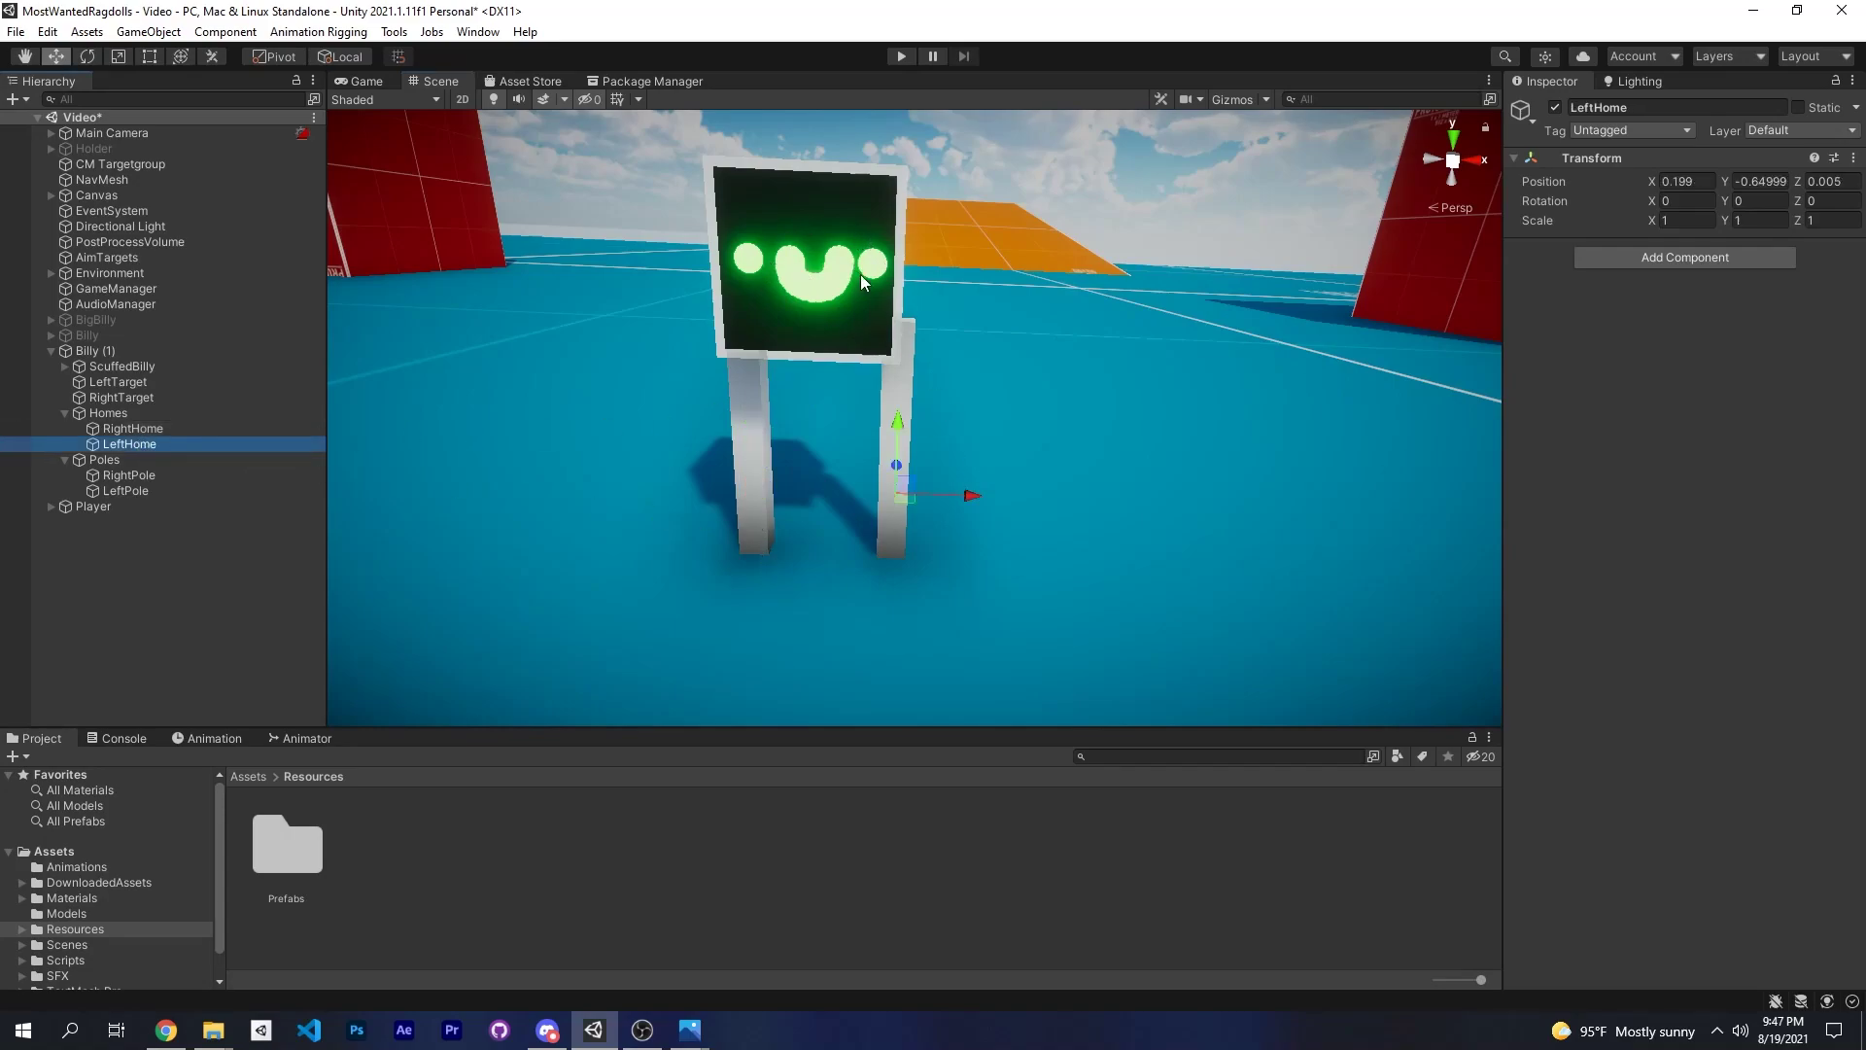
left_click_drag(866, 282, 948, 544, "alt")
right_click_drag(949, 544, 862, 546)
key("w")
key("d")
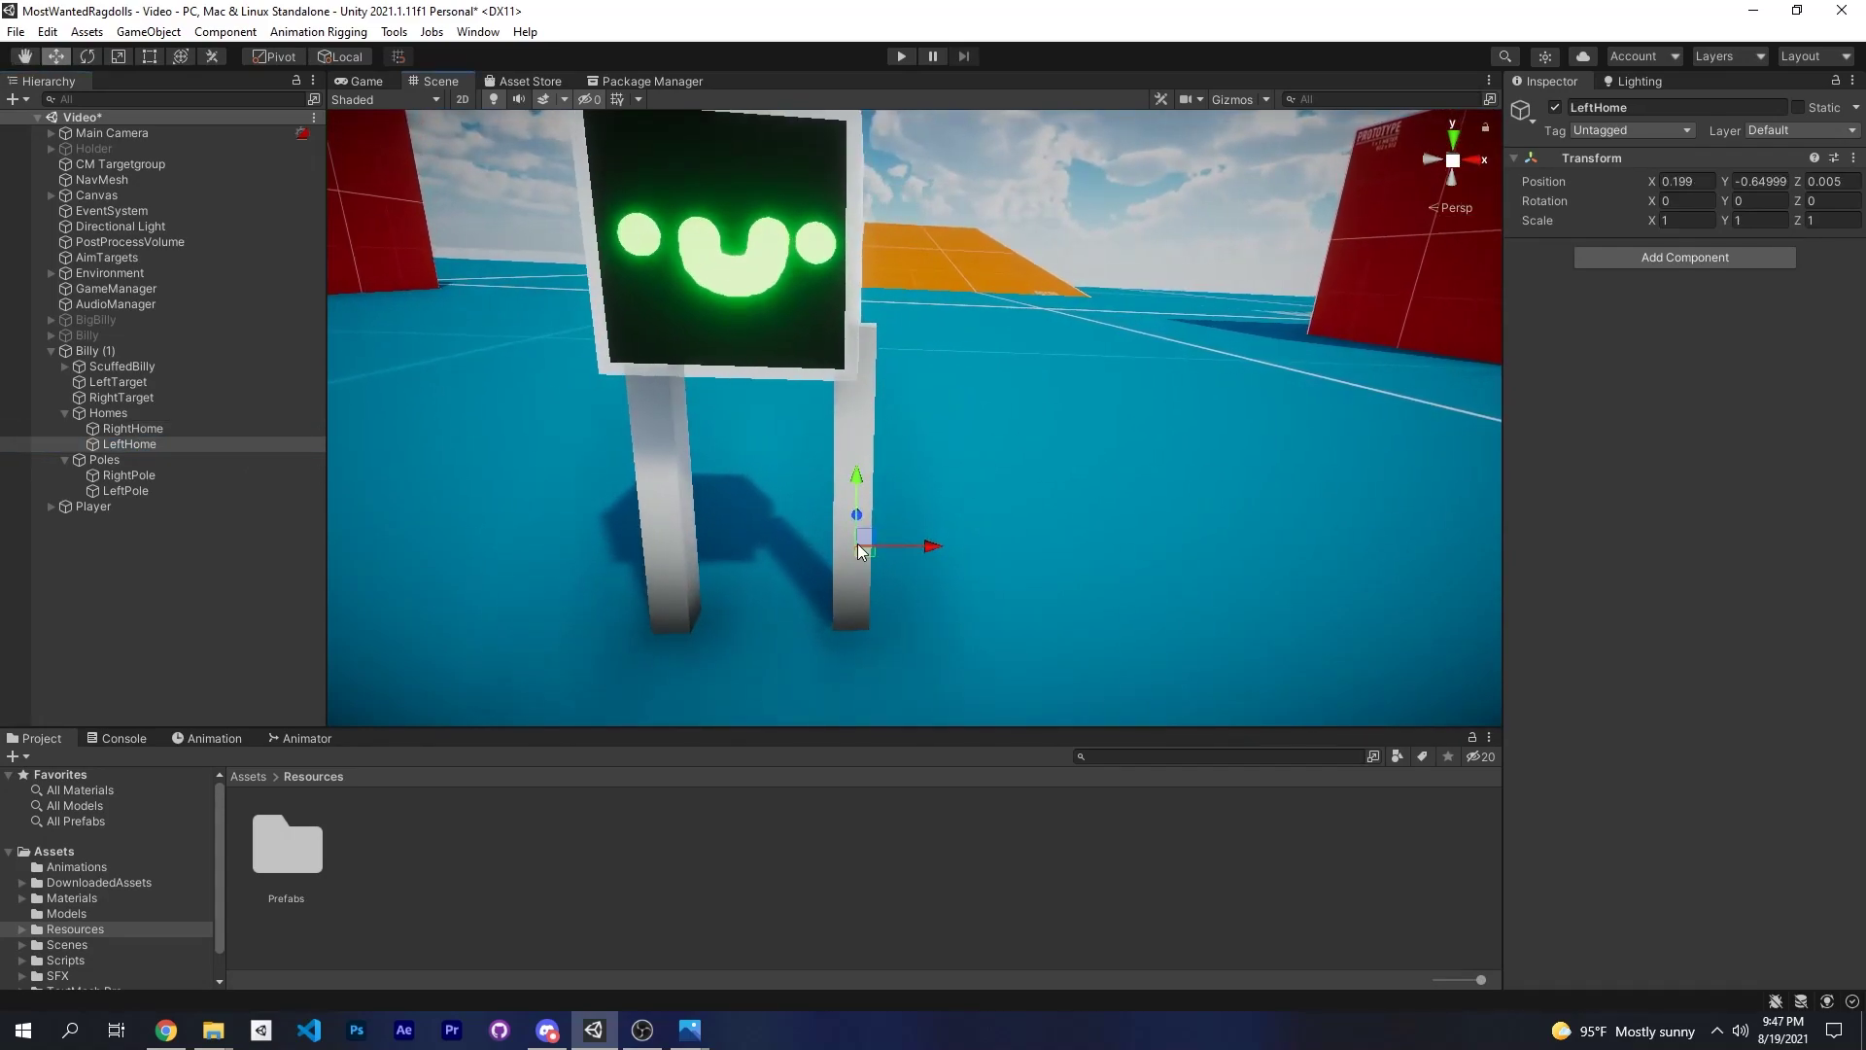
key("w")
right_click_drag(1311, 457, 1557, 329)
key("s")
right_click_drag(792, 440, 720, 446)
key("s")
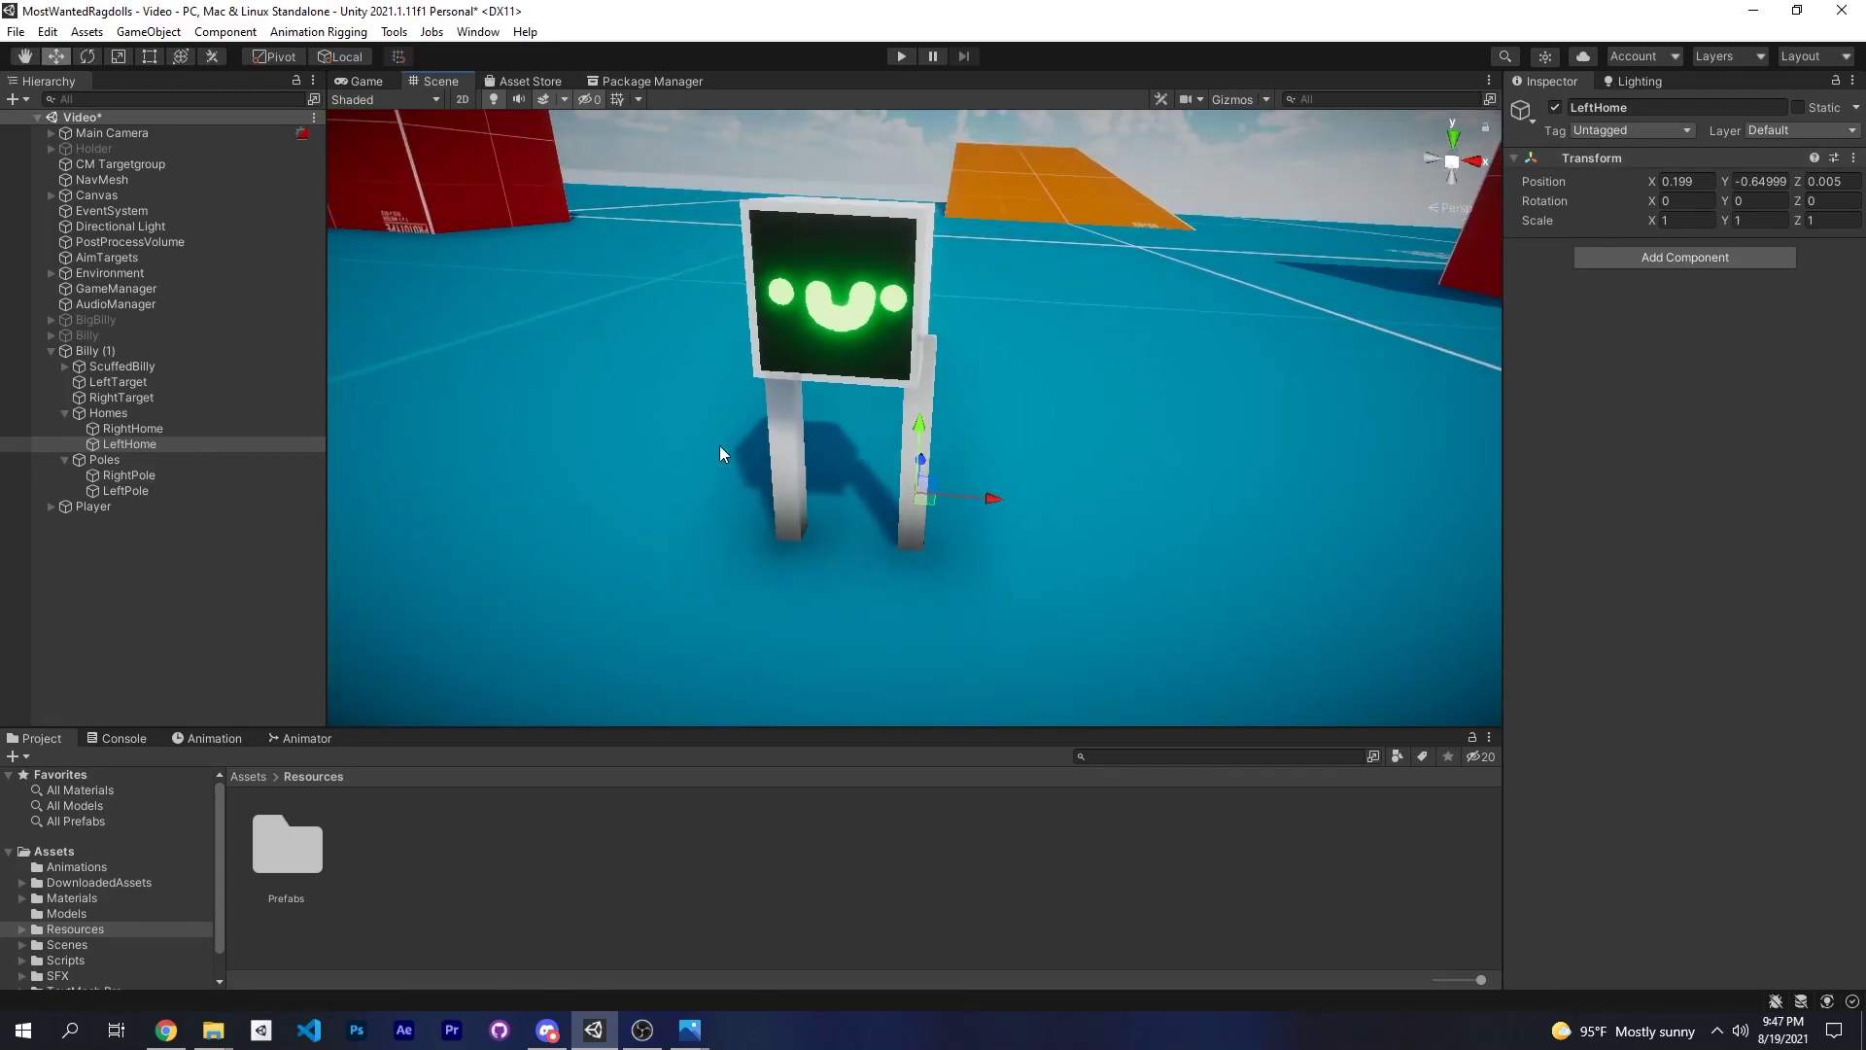
Examine the Poles group and RightPole's position beside the robot's leg from several distances.
left_click(95, 459)
right_click_drag(931, 449, 811, 398)
key("d")
left_click_drag(812, 399, 781, 337, "alt")
left_click_drag(833, 542, 571, 521, "alt")
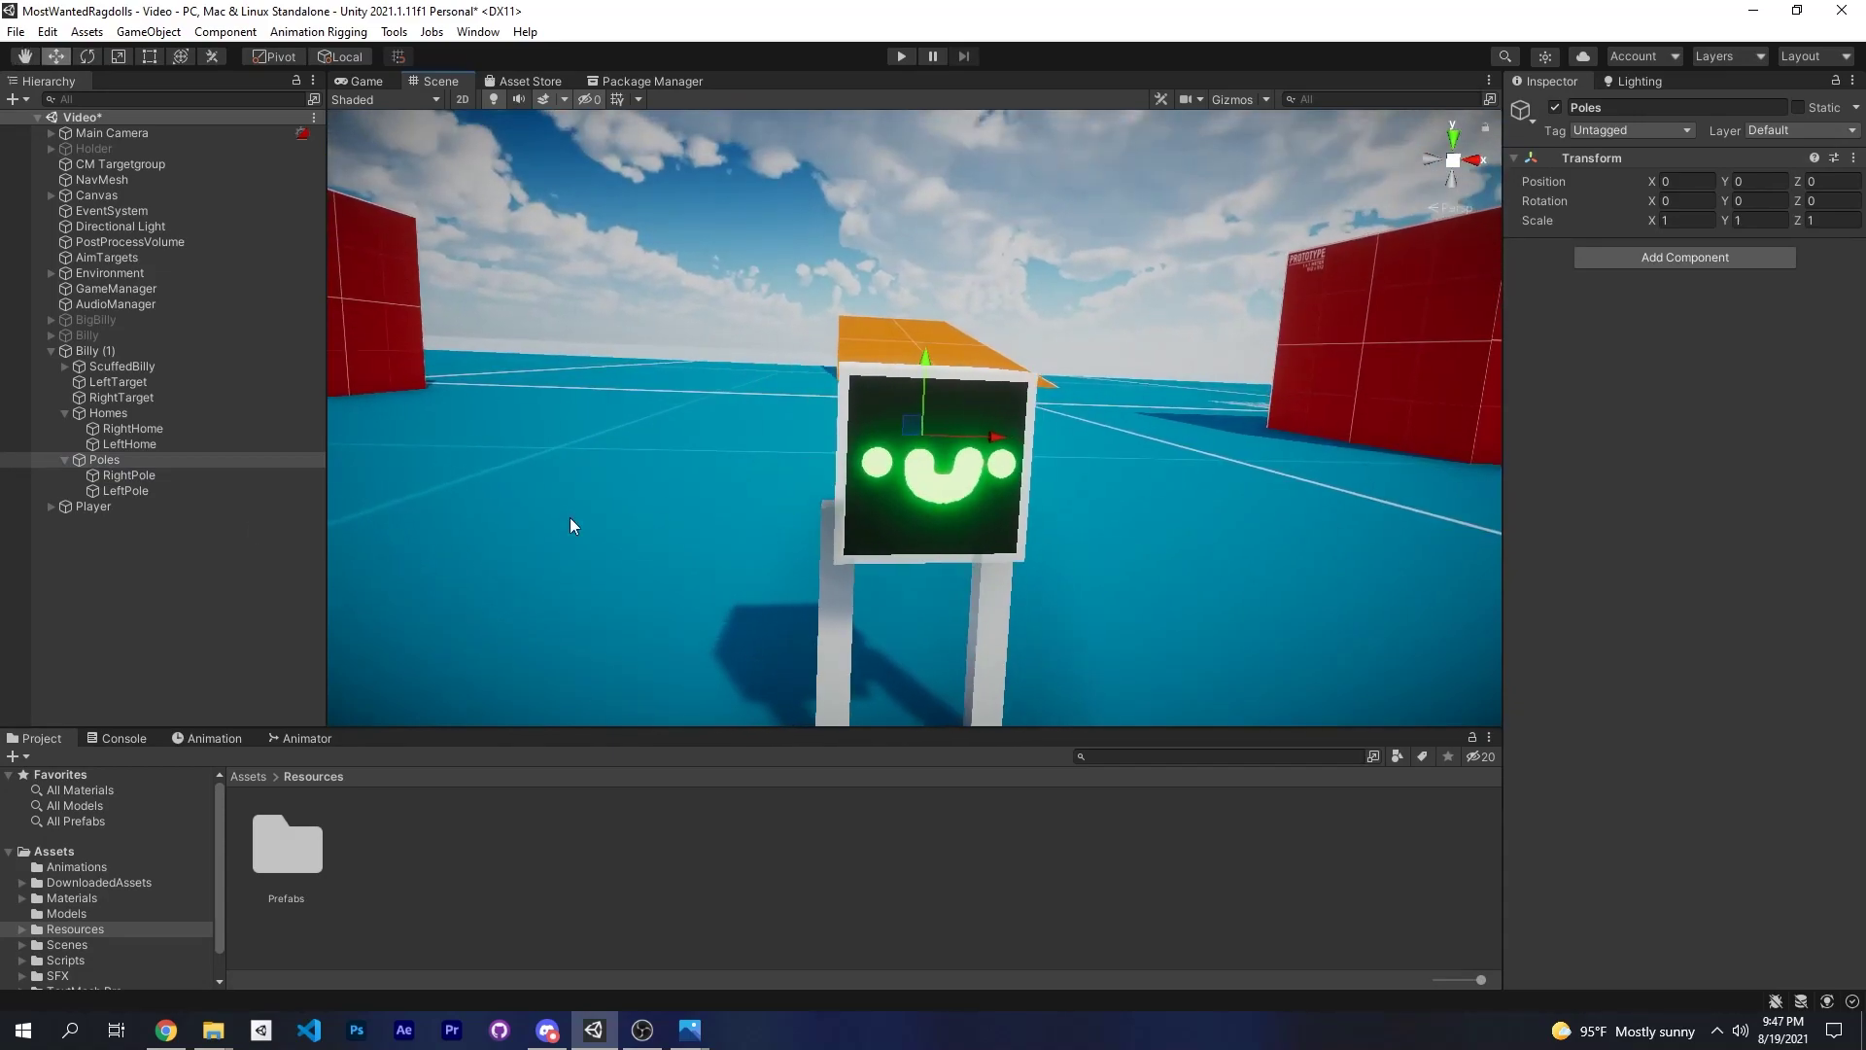
left_click(117, 475)
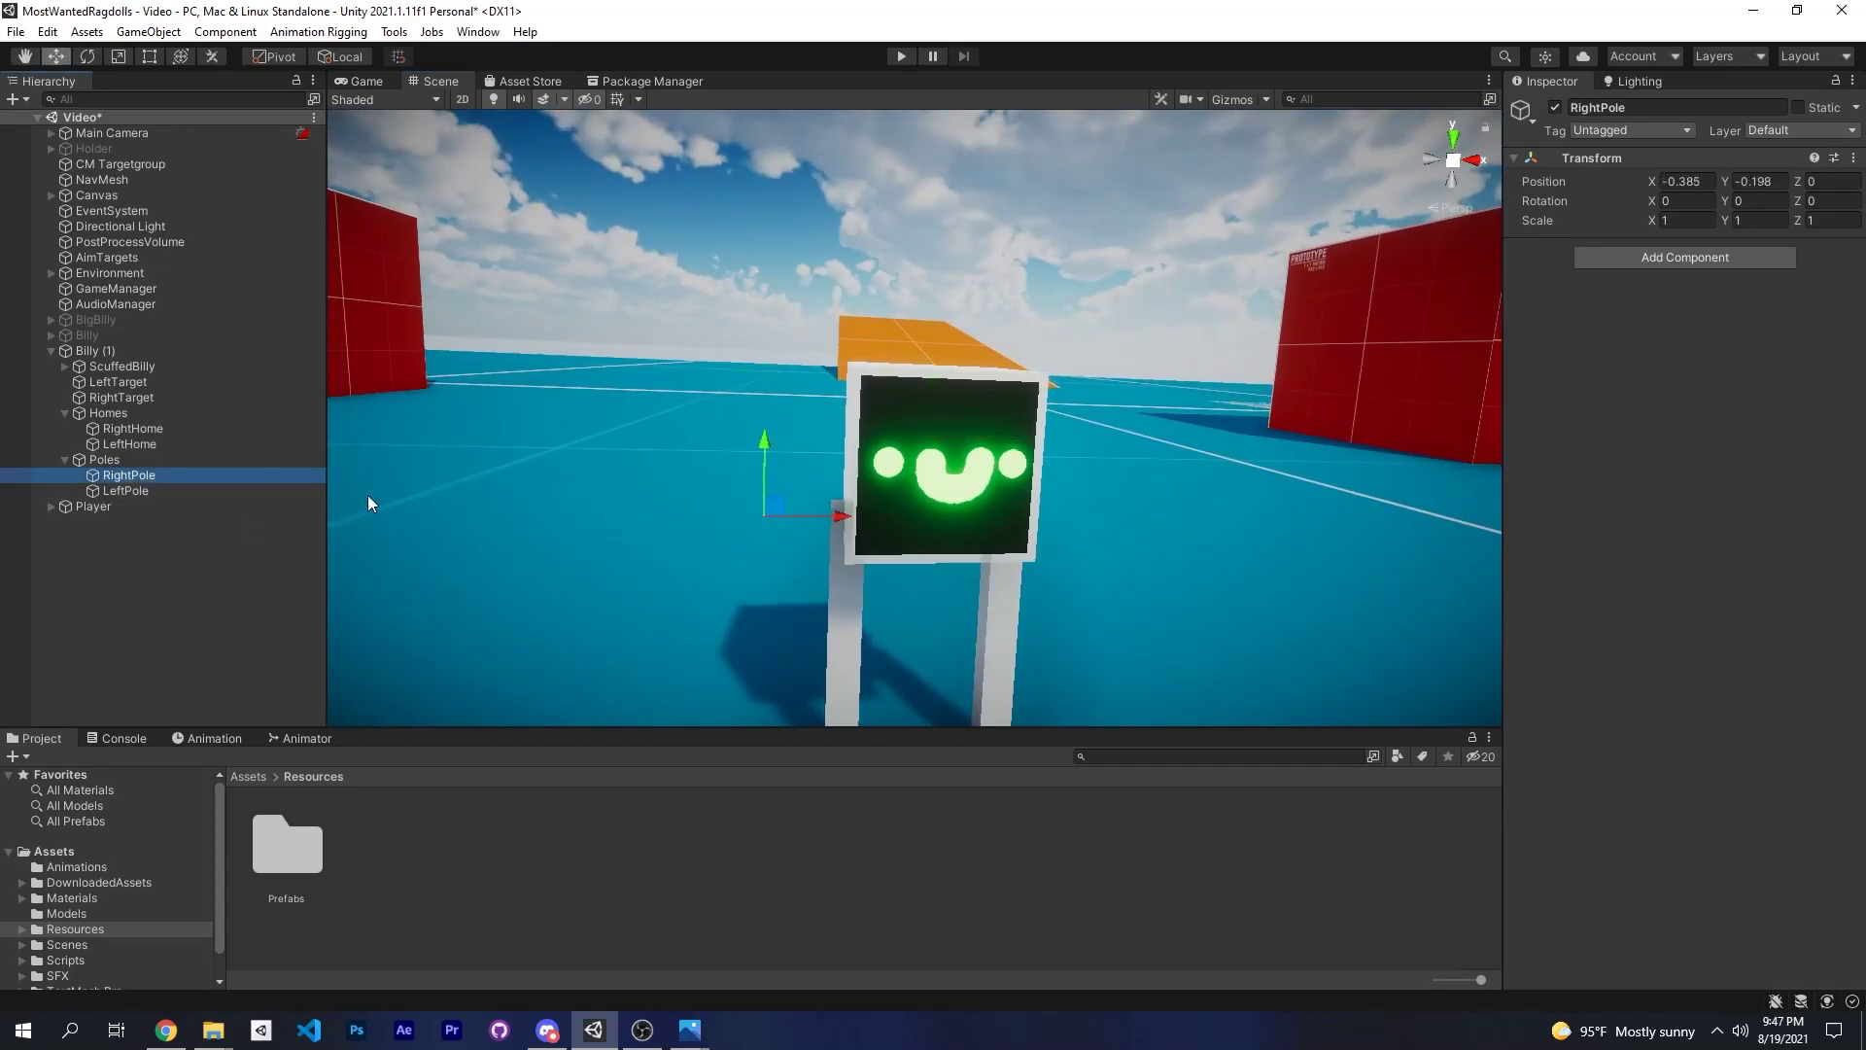
key("s")
right_click_drag(900, 505, 933, 573)
key("d")
key("a")
key("w")
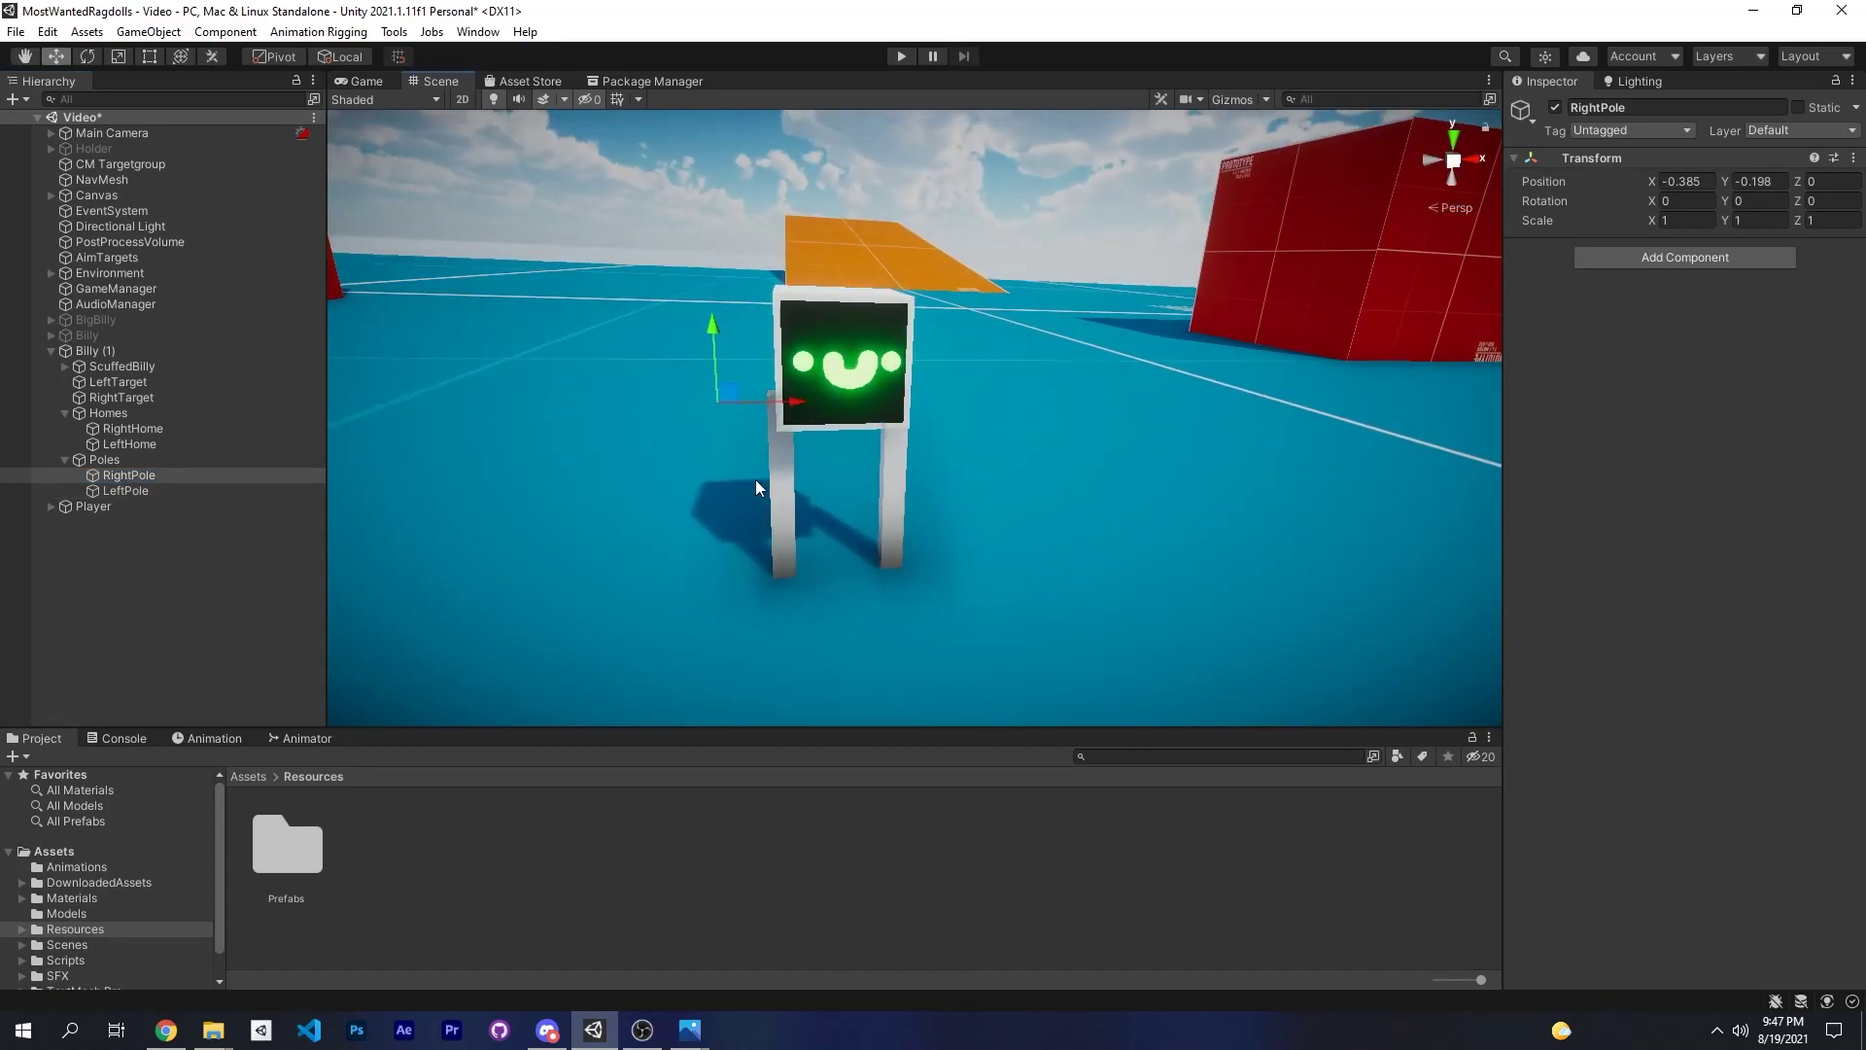
right_click_drag(800, 409, 851, 495)
key("w")
key("a")
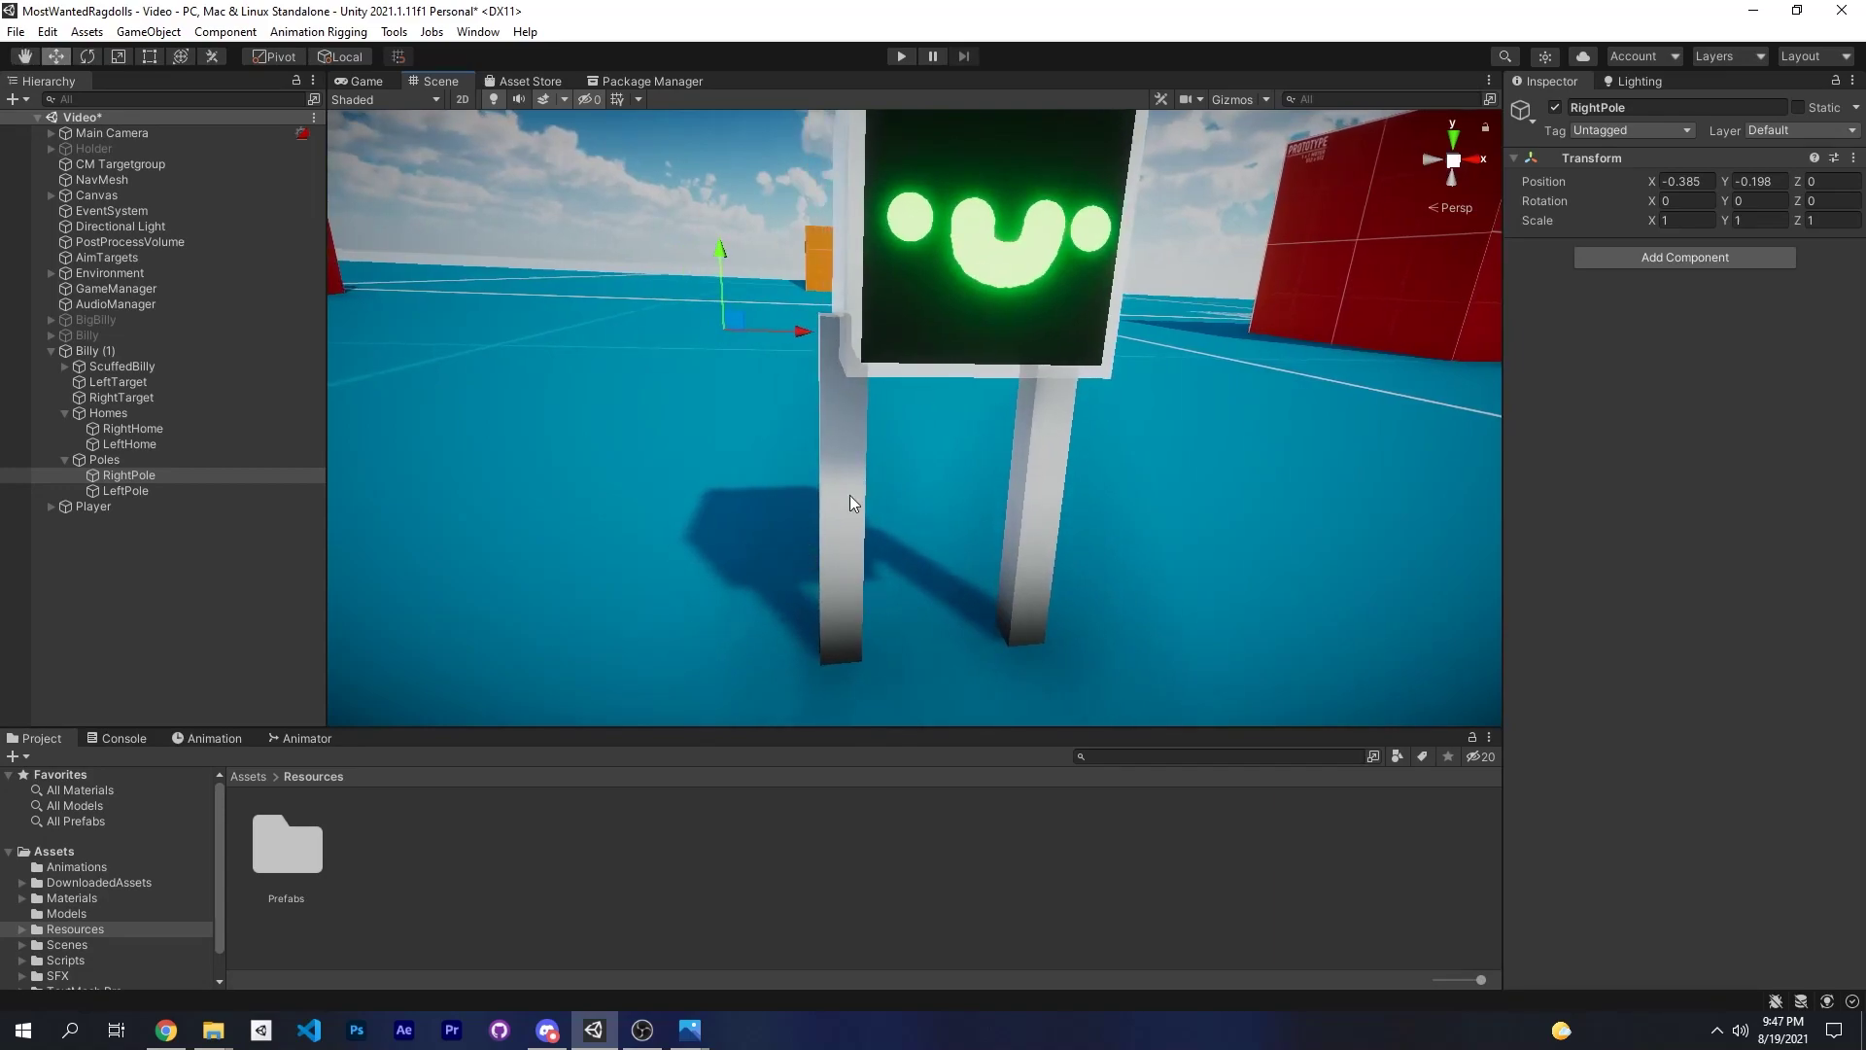
key("s")
right_click_drag(1097, 500, 1075, 516)
left_click_drag(776, 373, 789, 459, "alt")
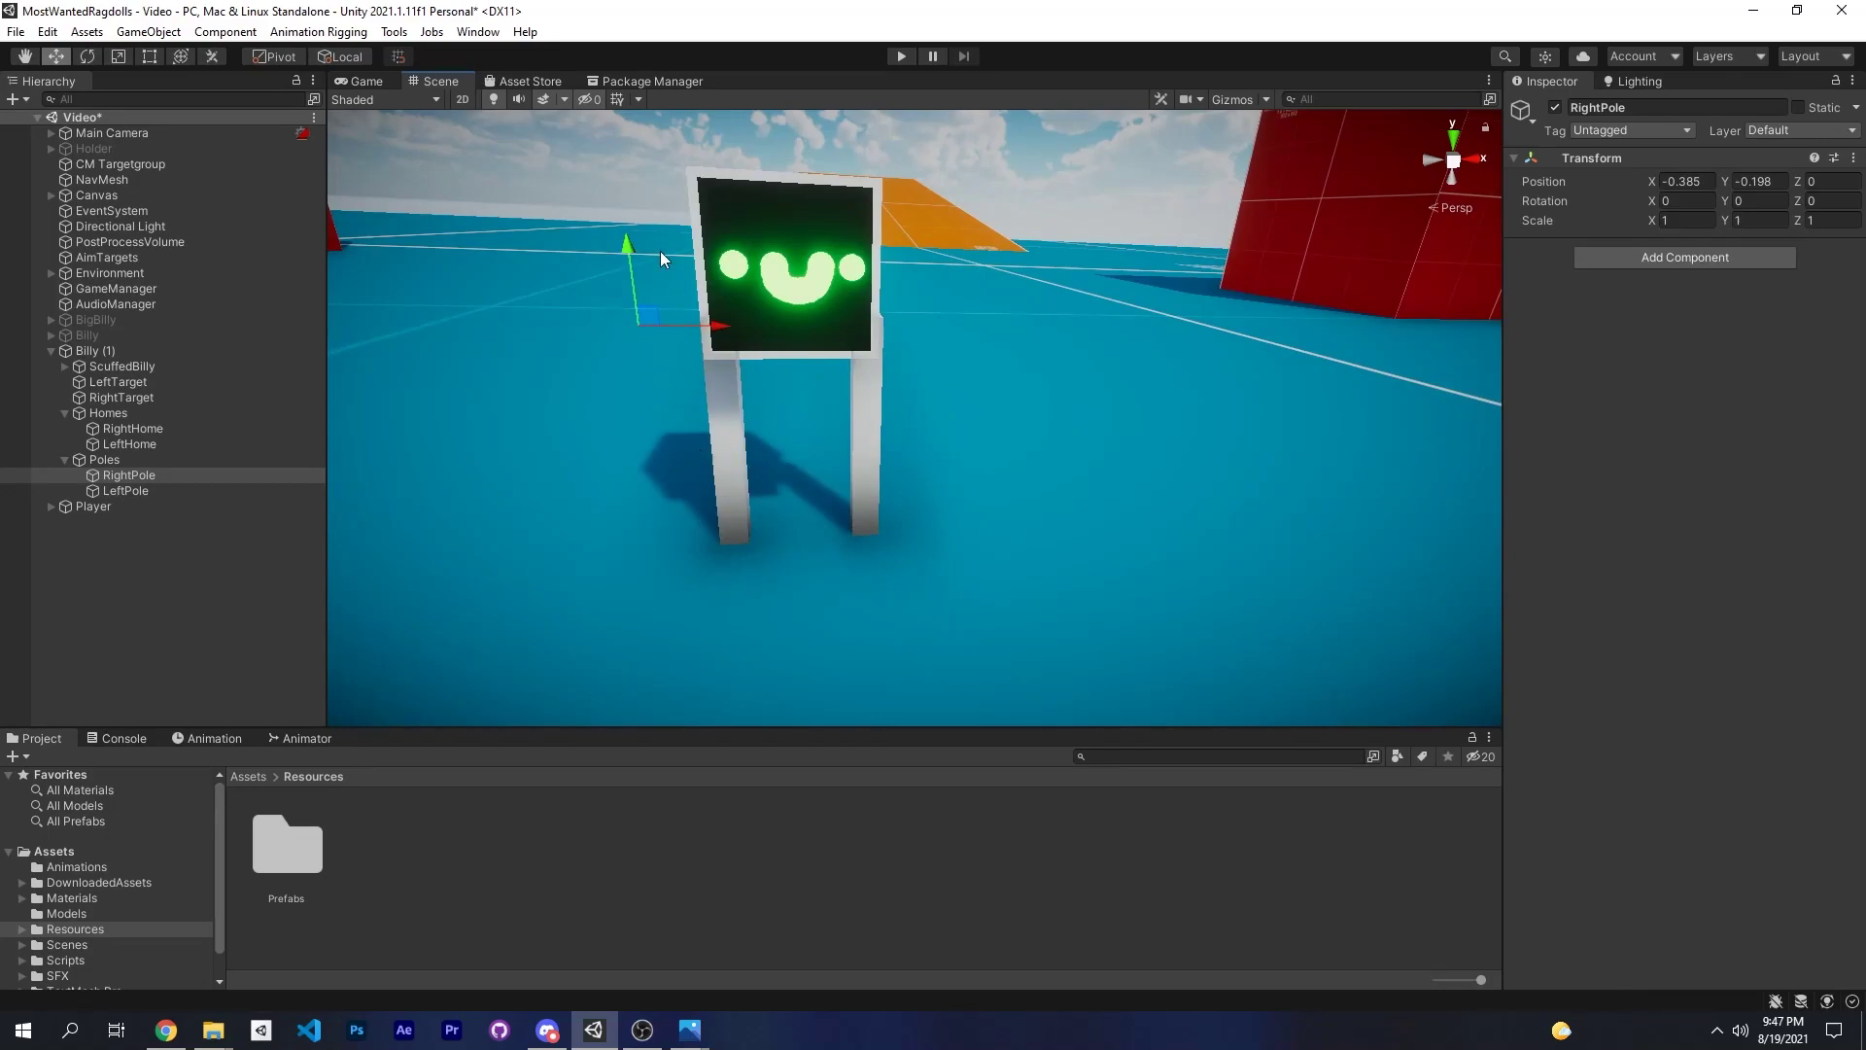
Examine the blue player character's legs from the side and return the view to the robot's RightPole.
left_click_drag(661, 251, 1706, 201, "alt")
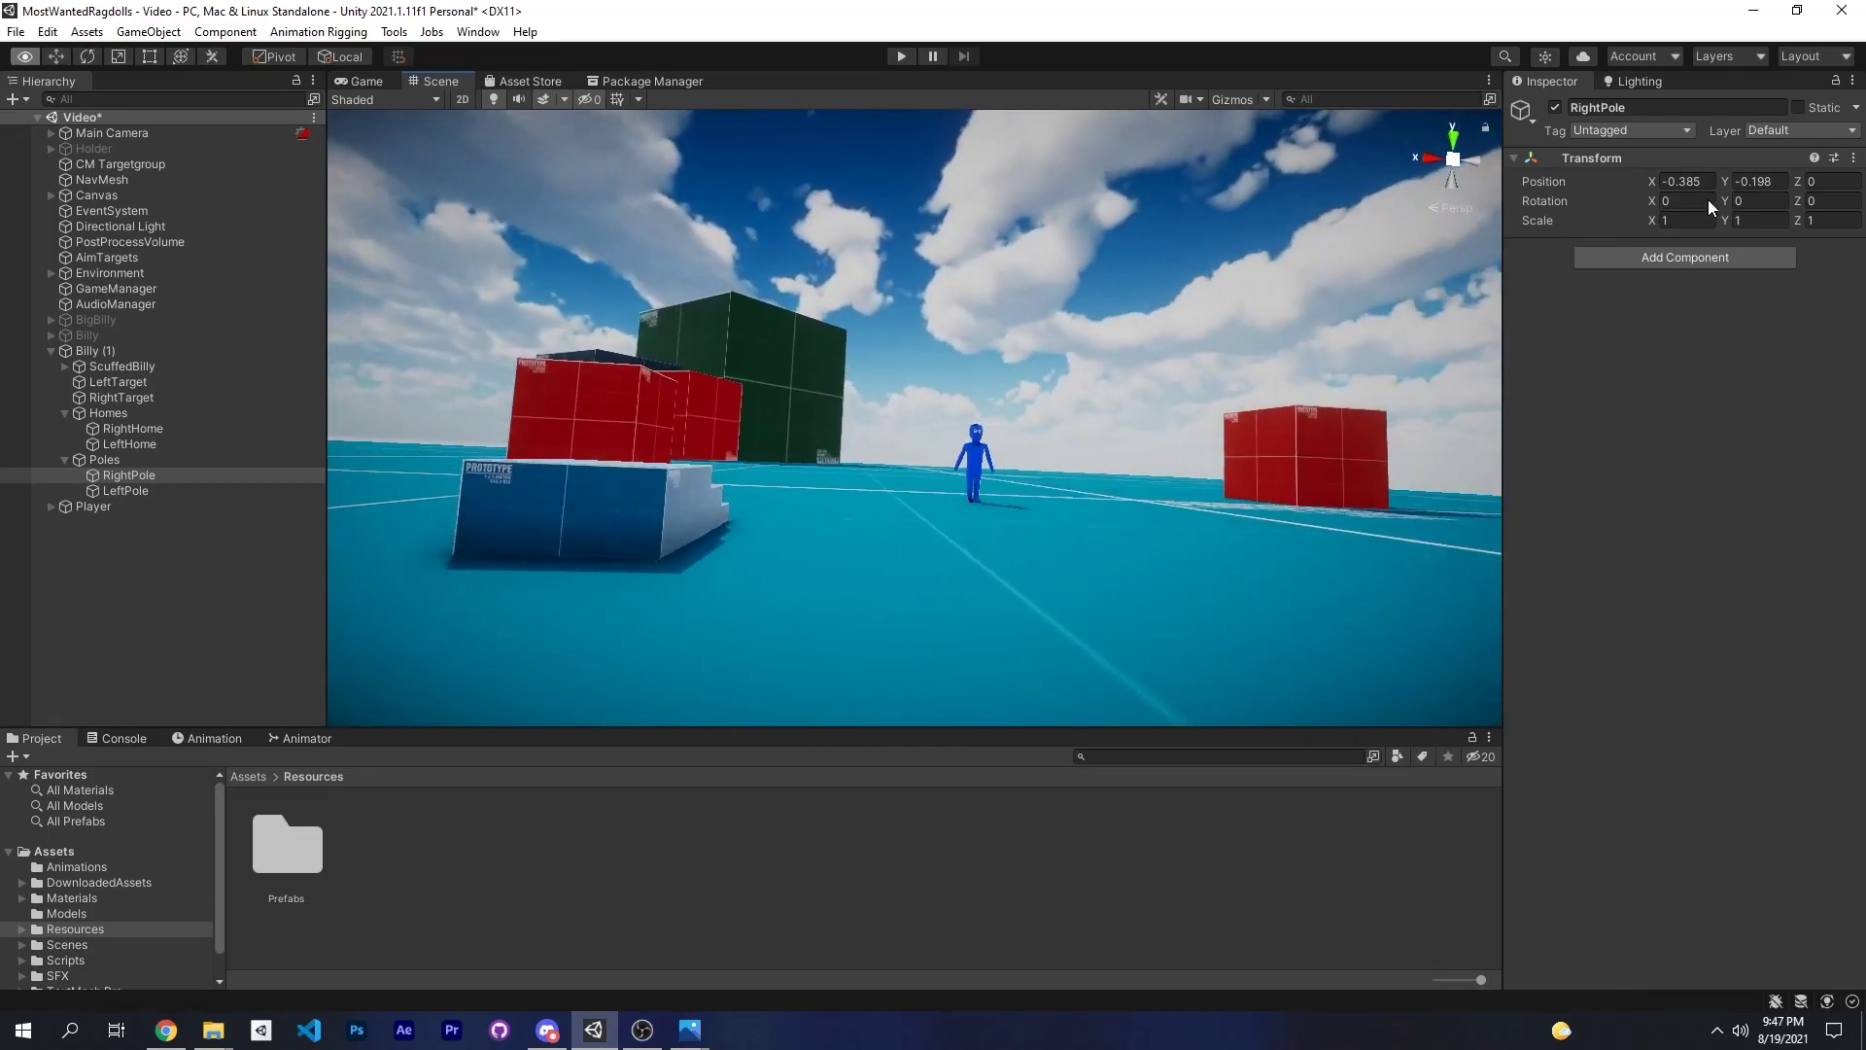
key("w")
right_click_drag(1707, 200, 1110, 370)
key("d")
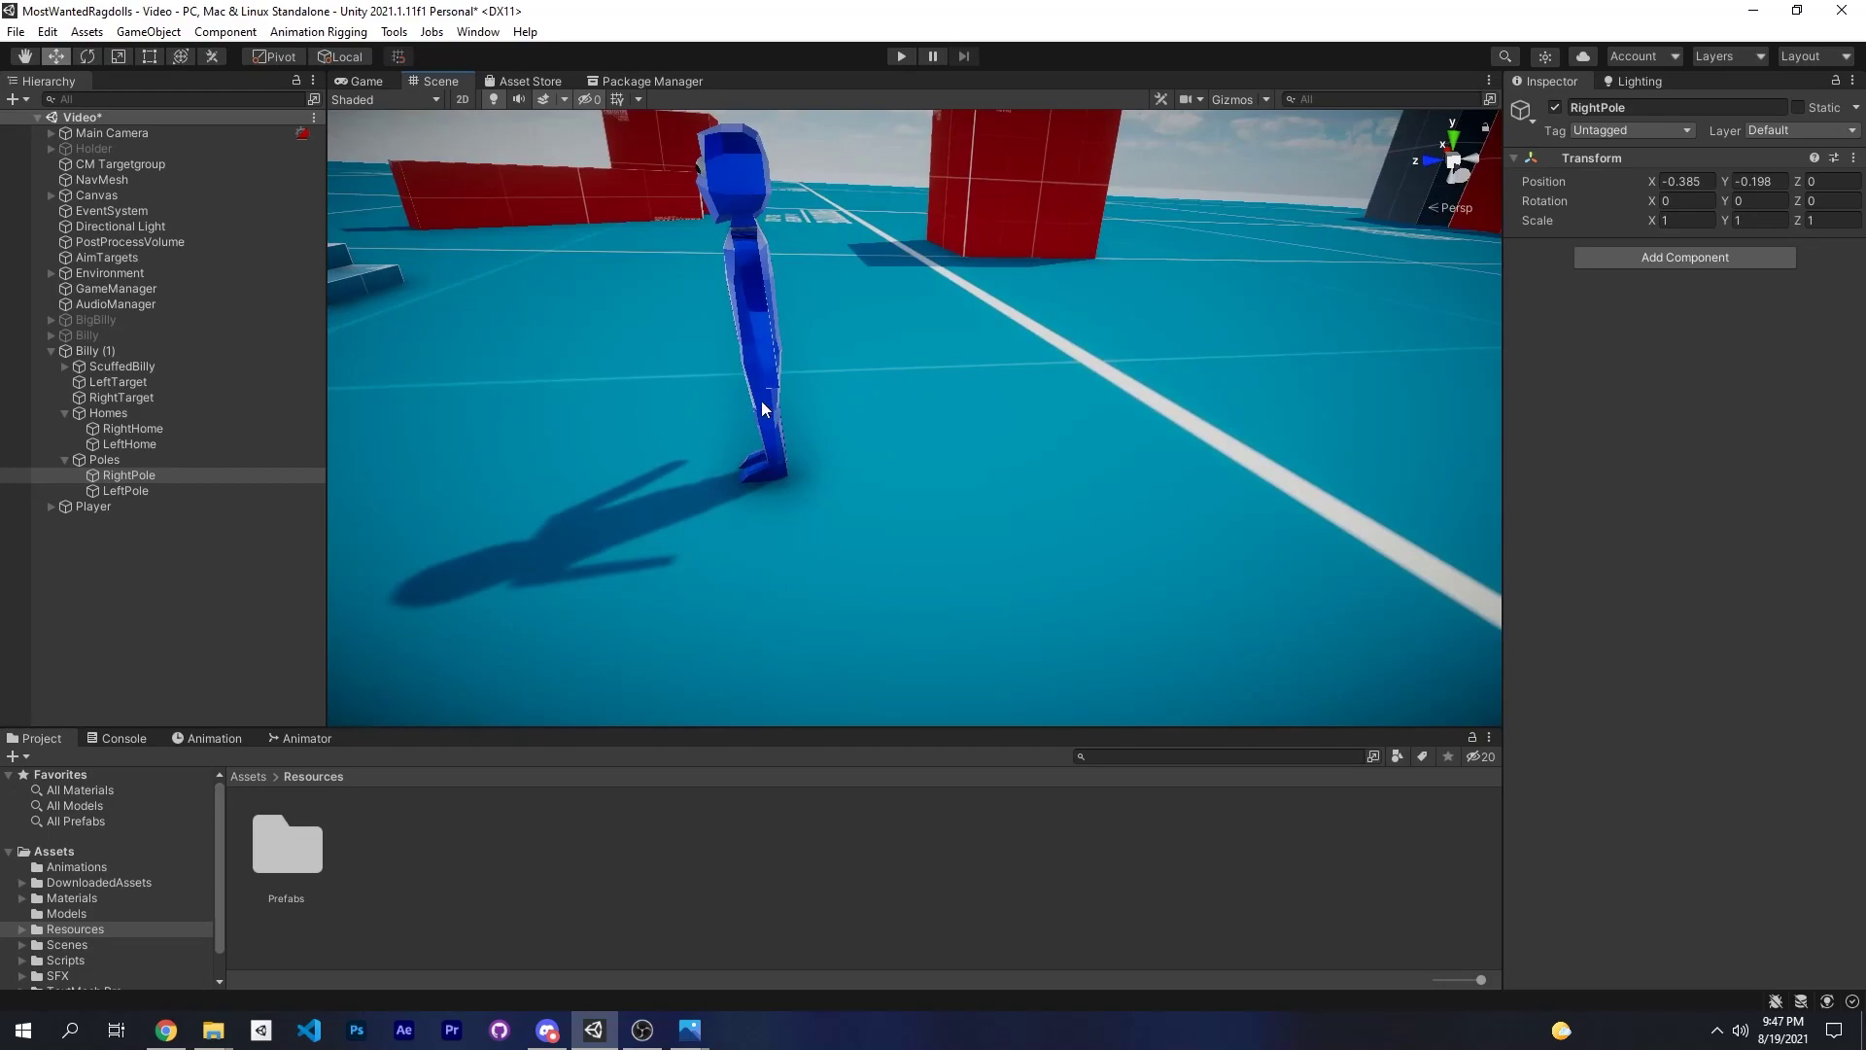
key("a")
right_click_drag(797, 443, 342, 515)
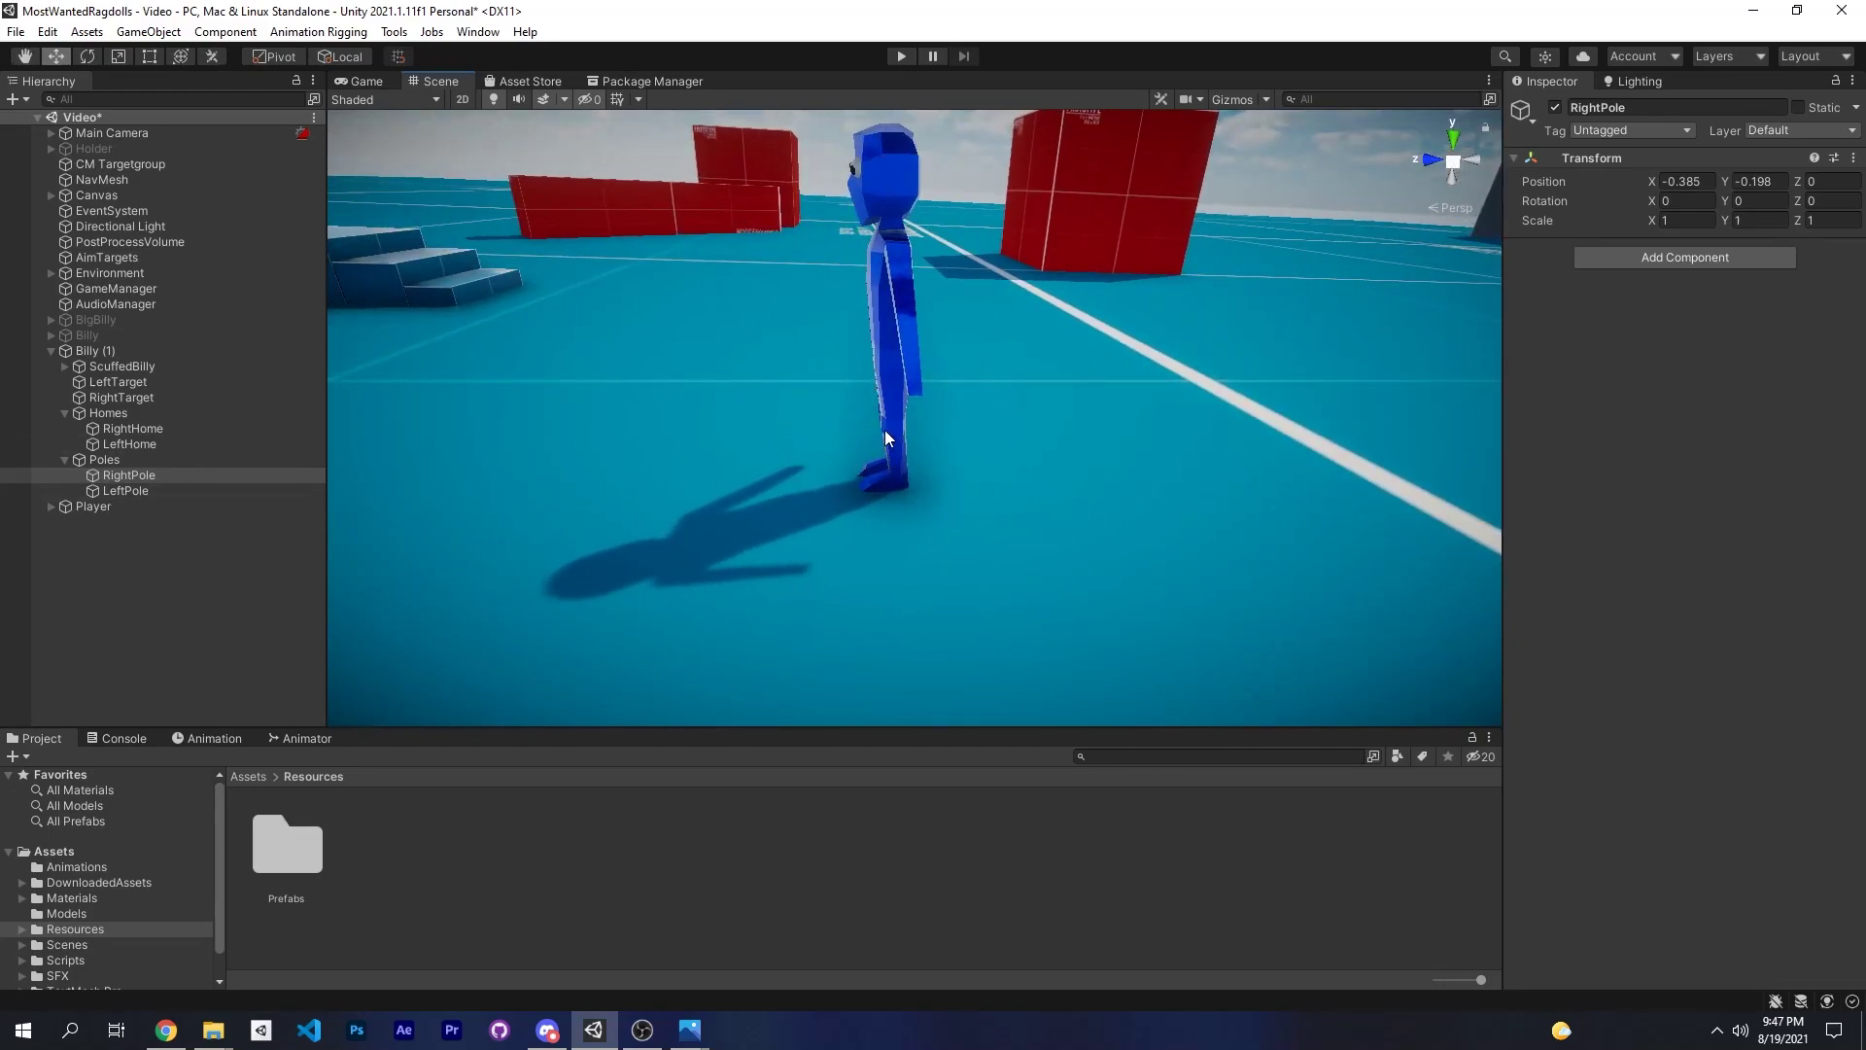
left_click_drag(937, 496, 719, 353, "alt")
key("f")
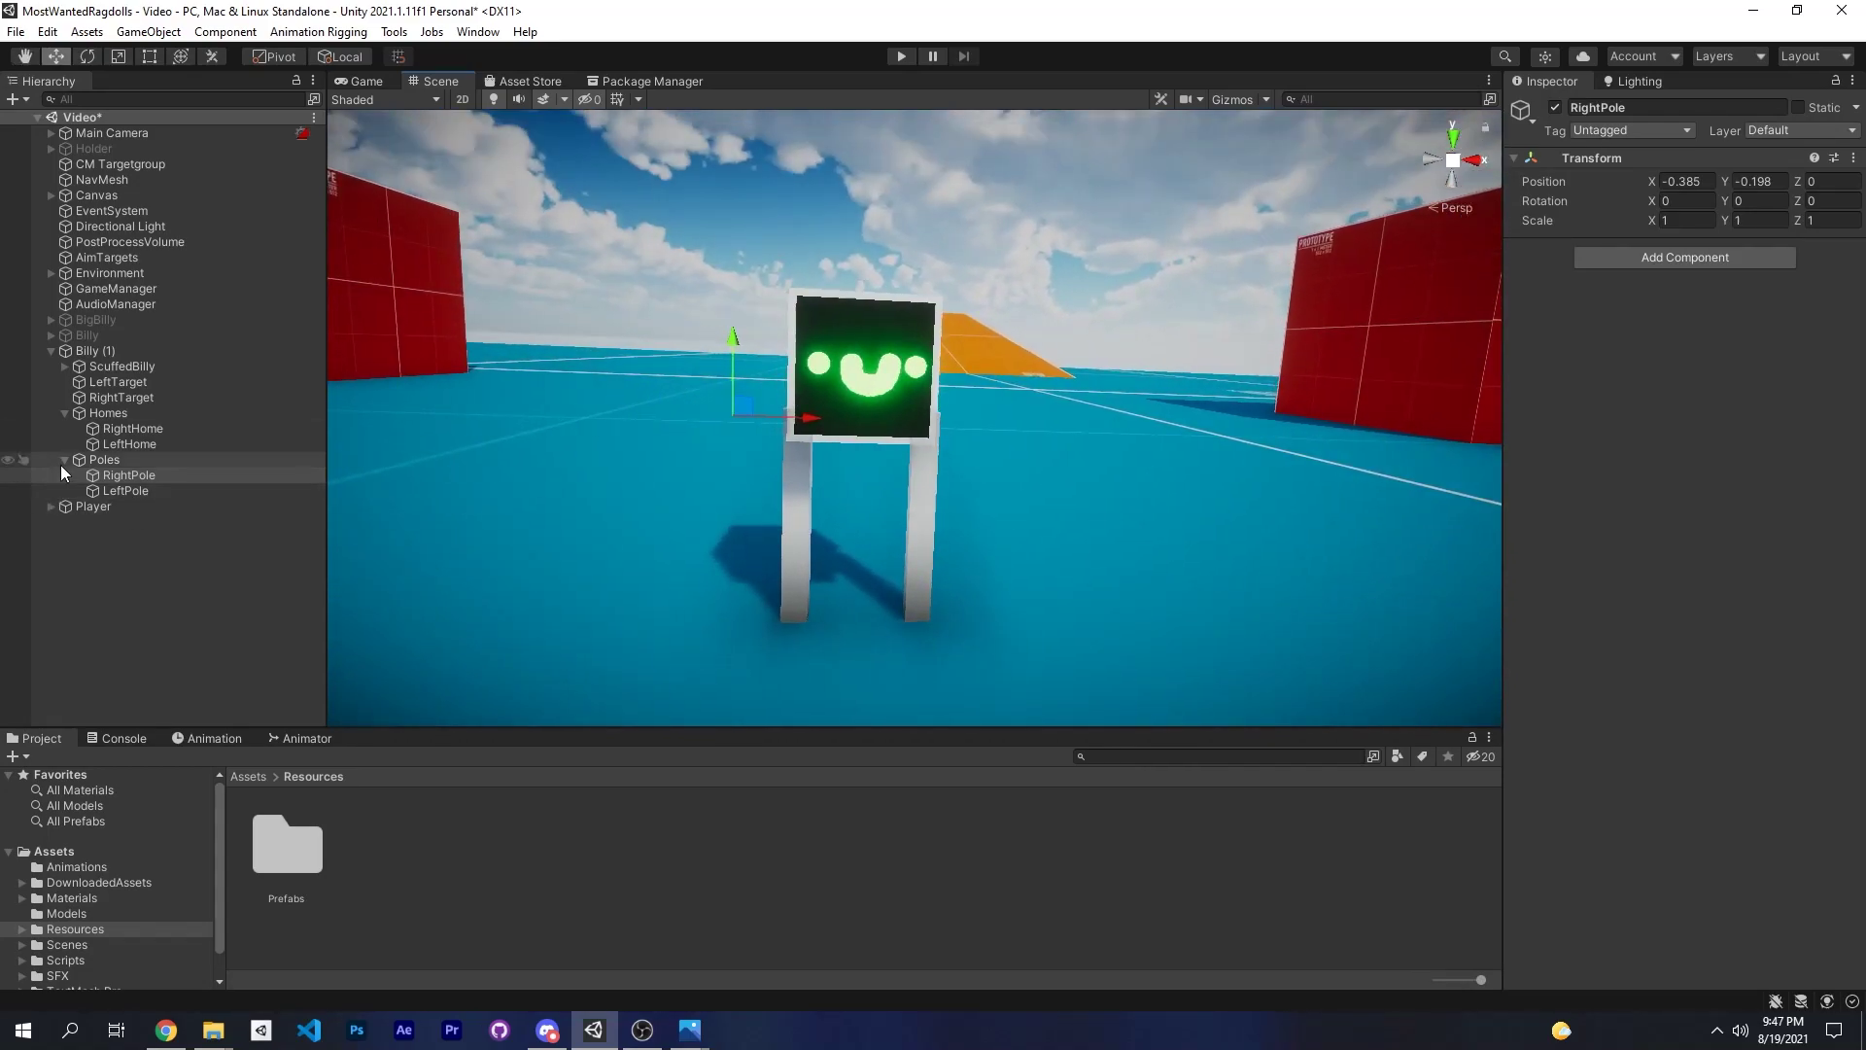
Collapse the Poles, Homes, StoopidLeg and StoopidLeg (1) hierarchies under Billy (1).
left_click(64, 460)
left_click(64, 413)
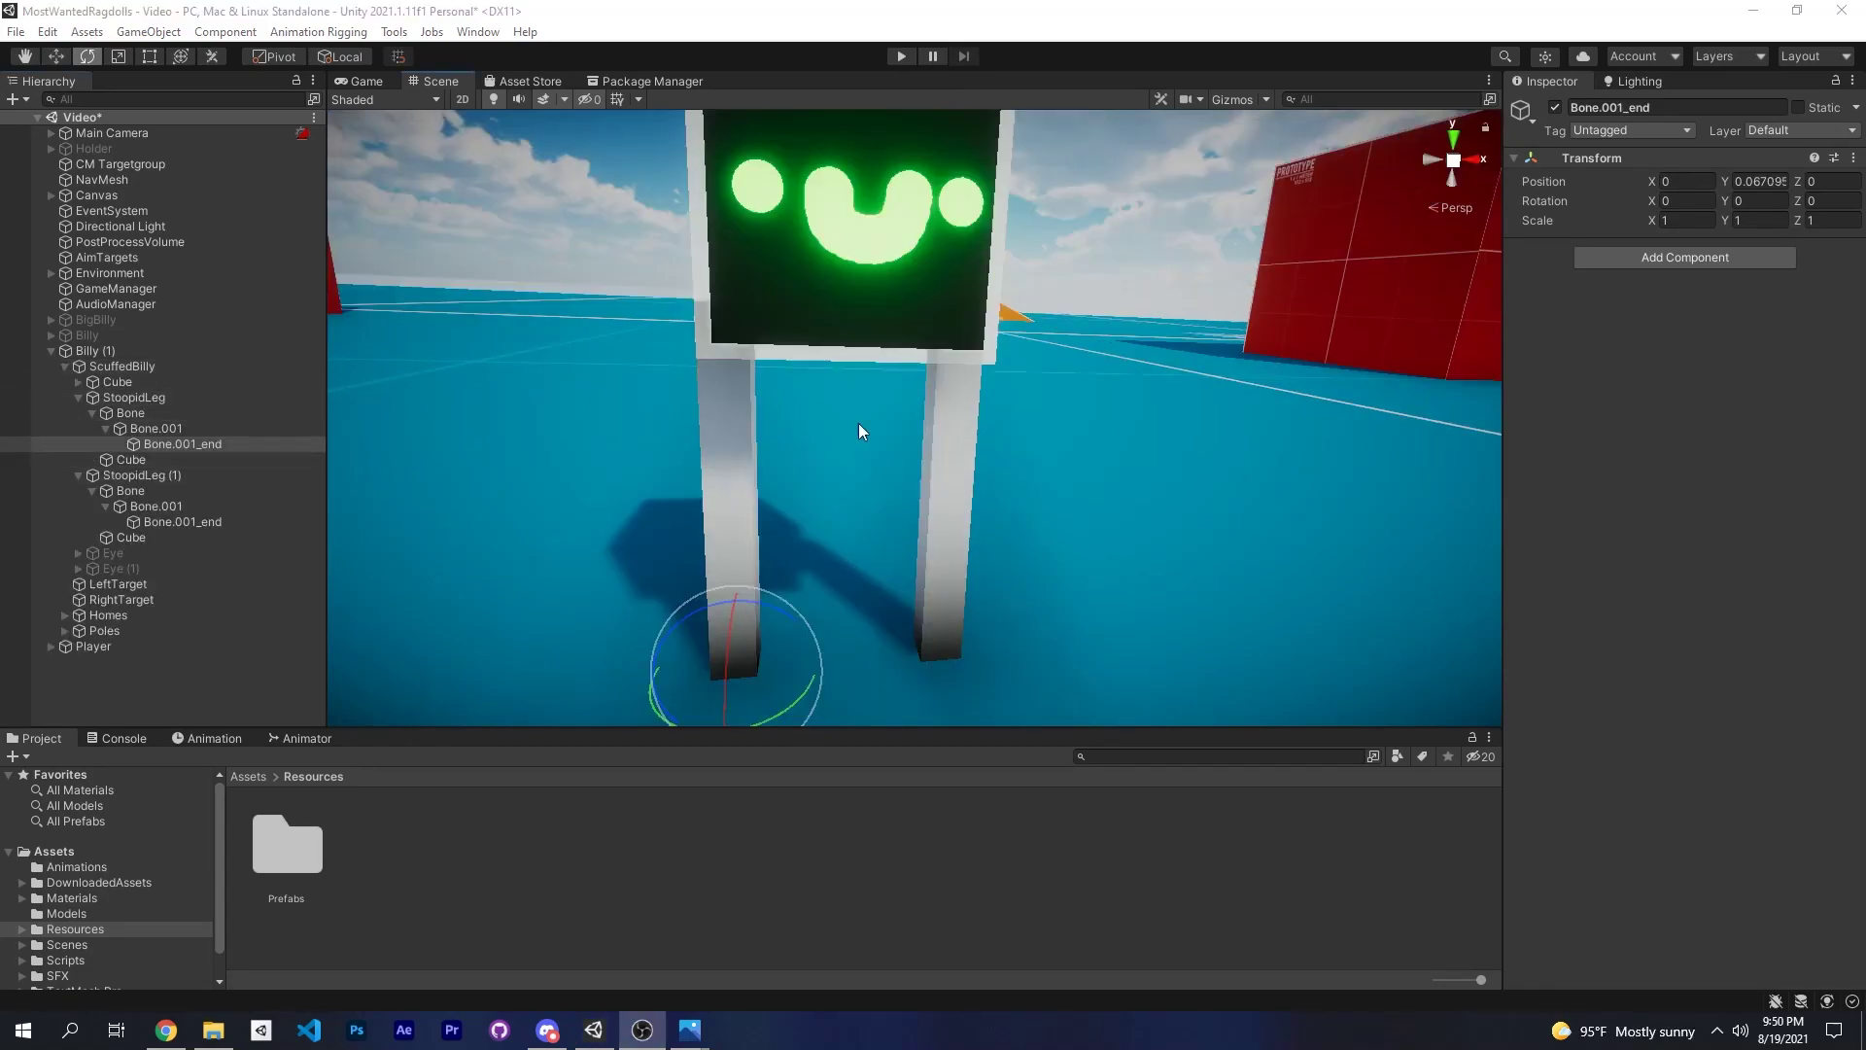
left_click_drag(859, 424, 917, 471, "alt")
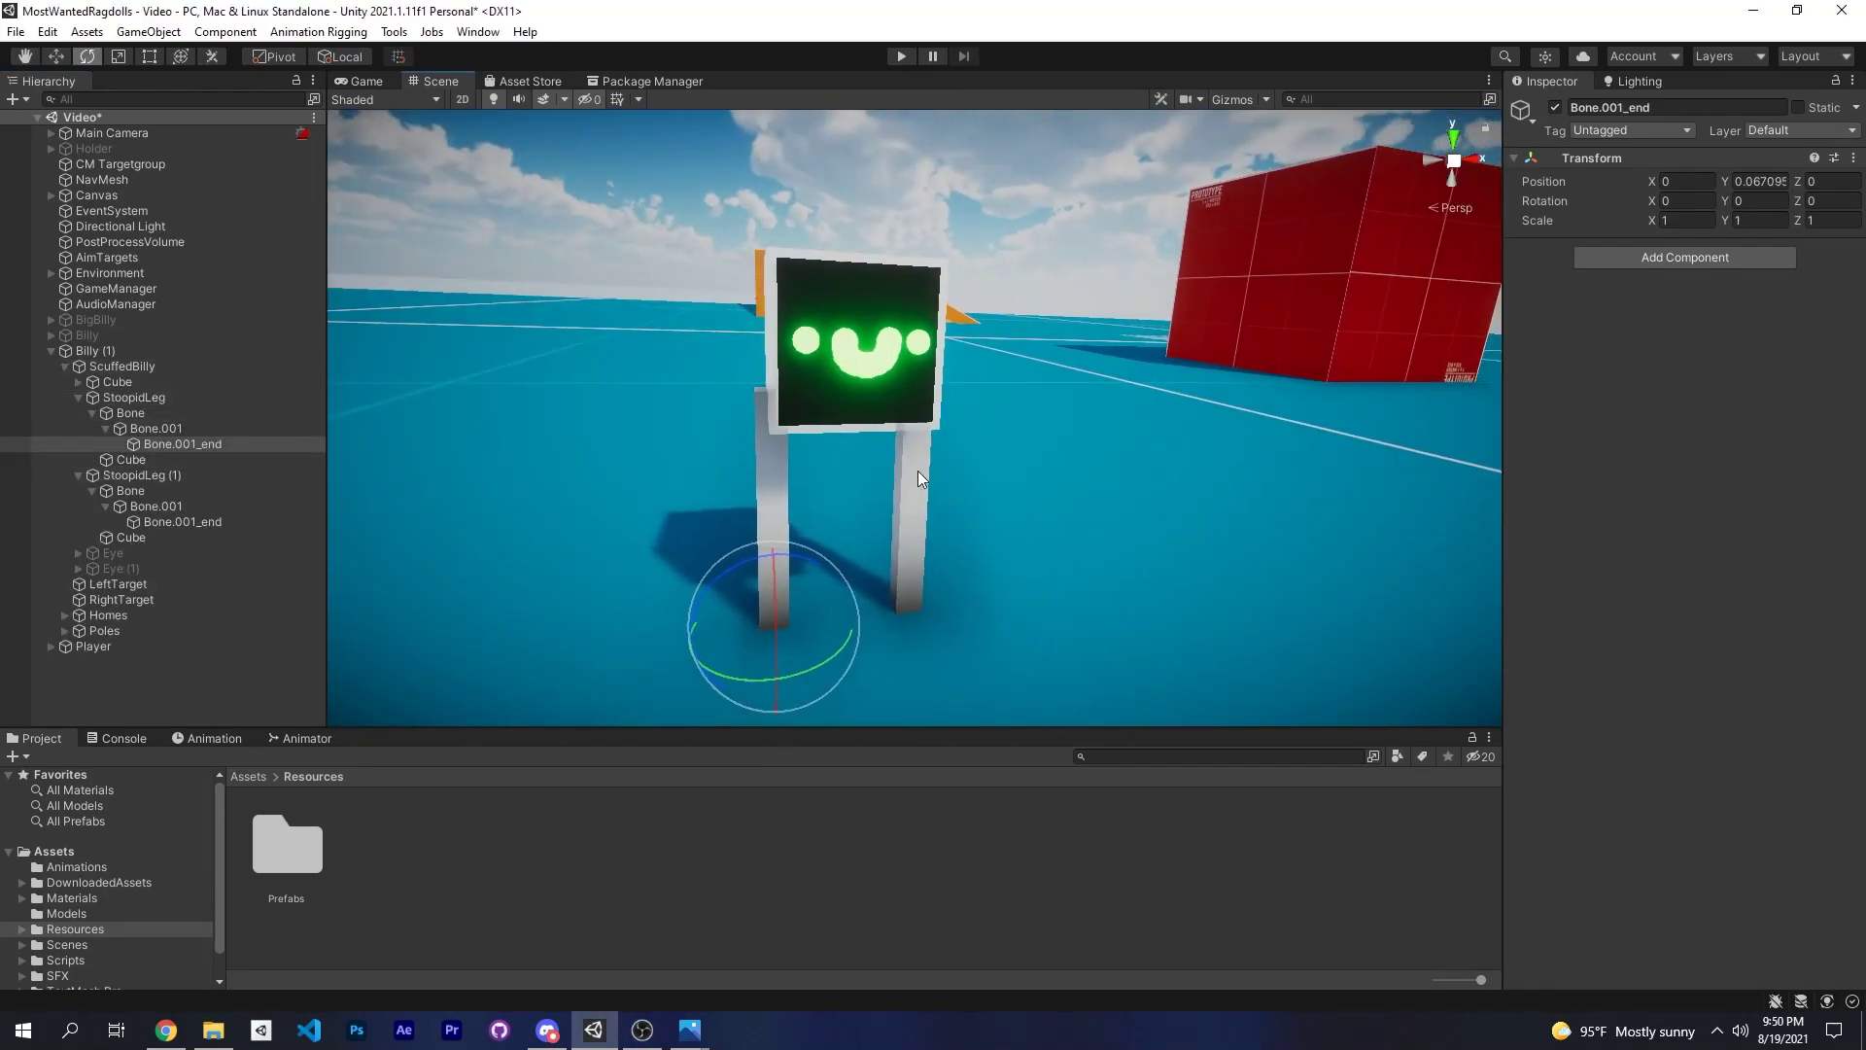
left_click(78, 397)
left_click(78, 412)
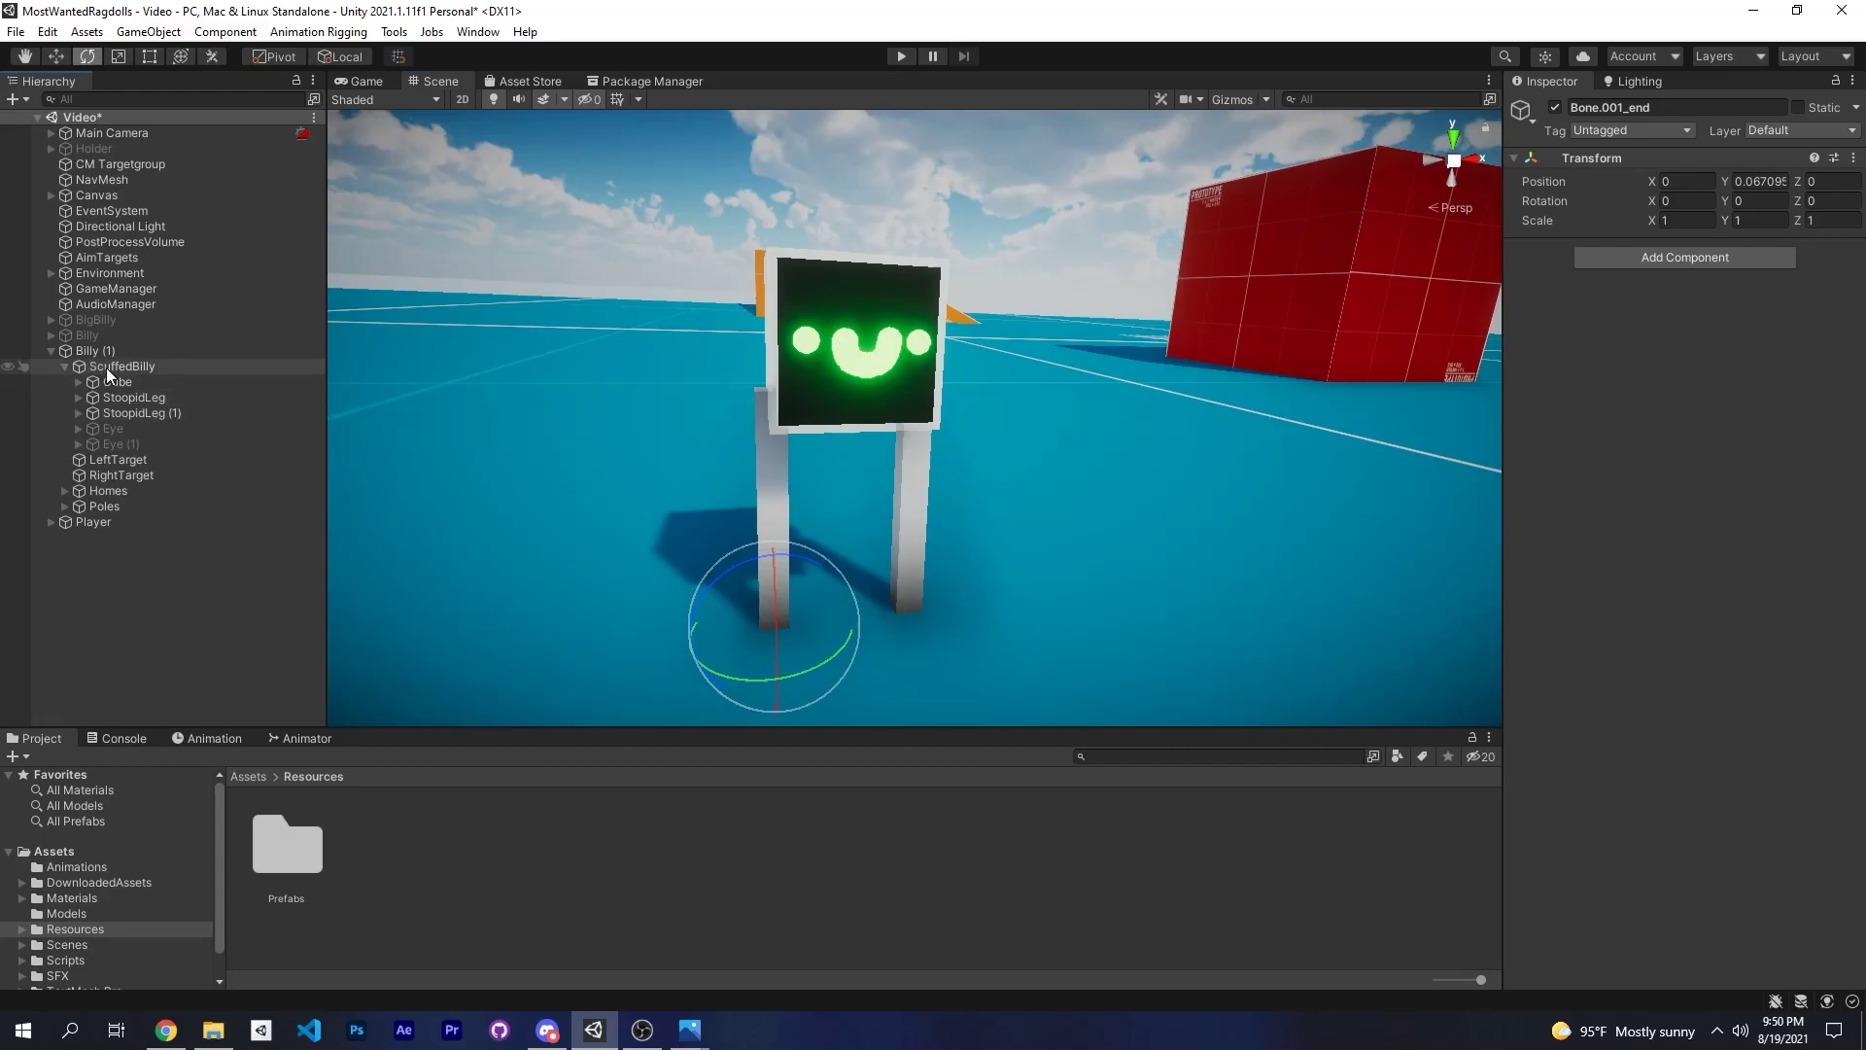
Try rotating the whole StoopidLeg object, and undo the rotation.
left_click(142, 399)
left_click(148, 417)
left_click(179, 398)
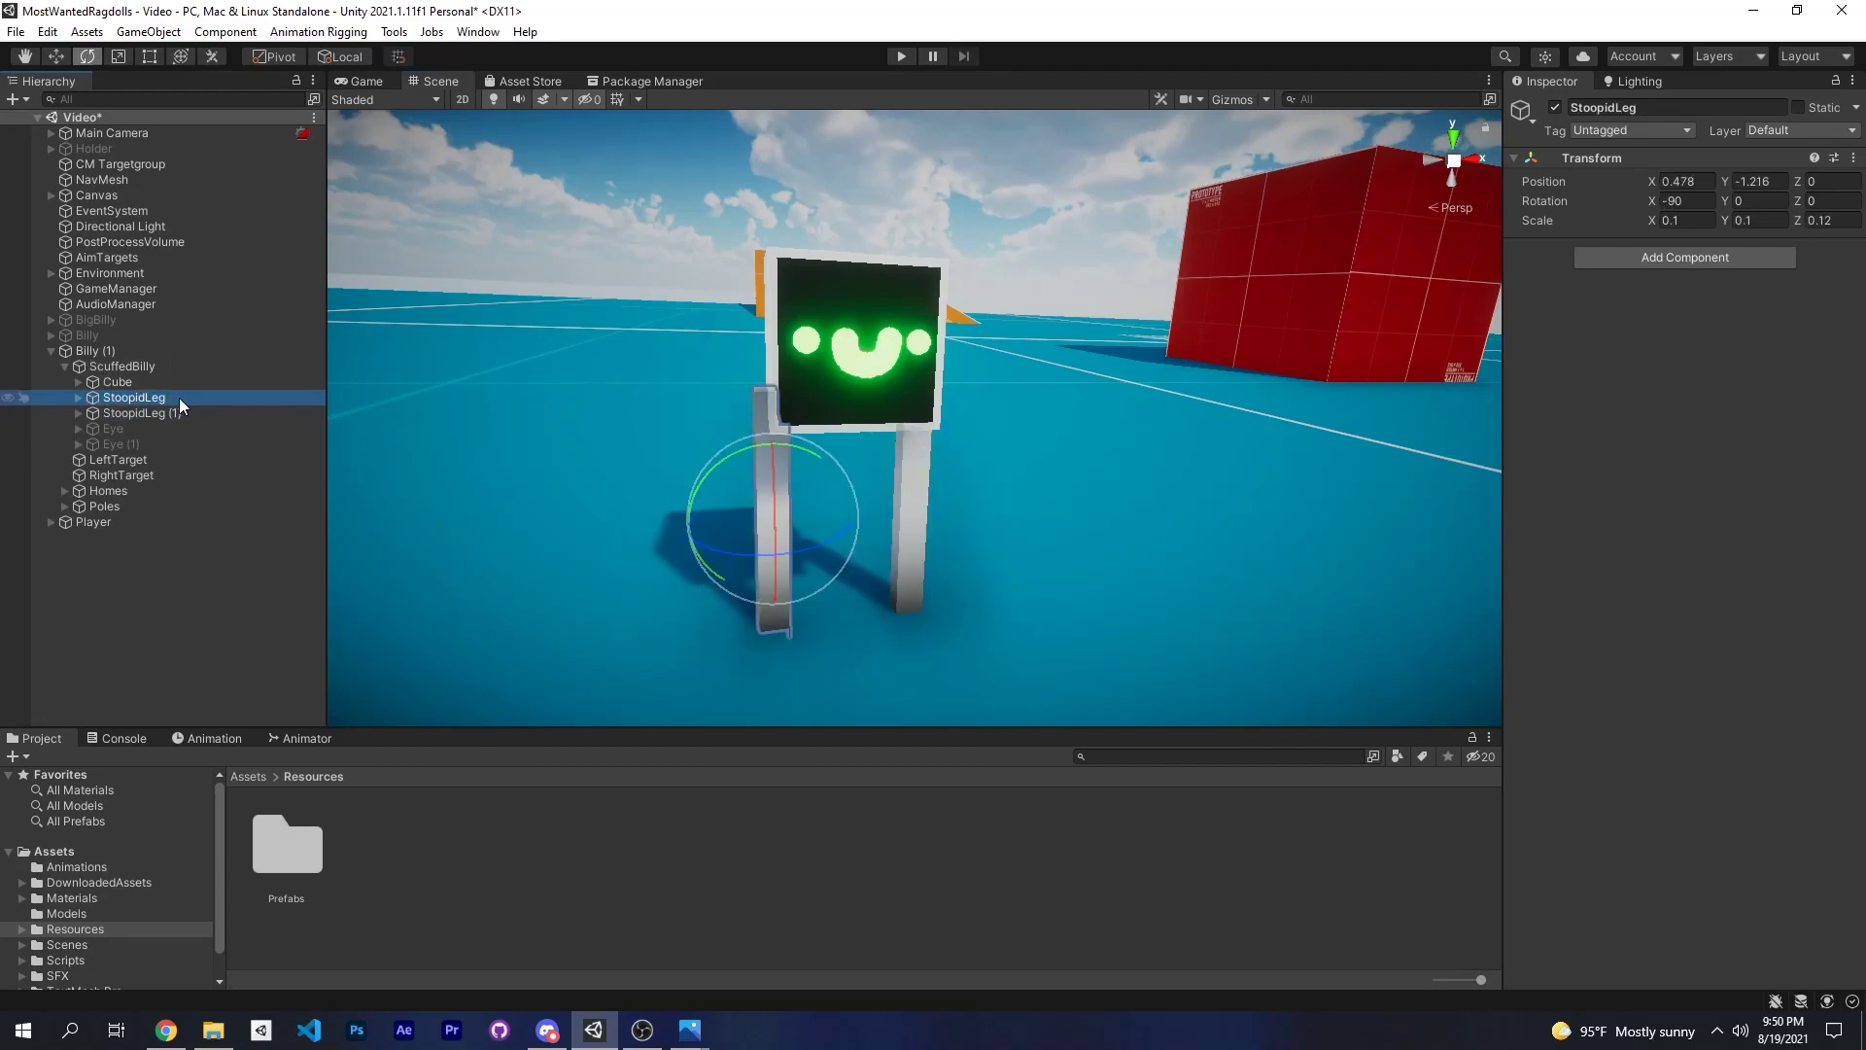
left_click_drag(720, 458, 824, 447)
key("ctrl+z")
Expand StoopidLeg and try rotating Bone, Bone.001 and Bone.001_end in turn, undoing each rotation.
left_click(77, 396)
left_click(165, 412)
left_click_drag(690, 373, 801, 364)
key("ctrl+z")
left_click(159, 431)
left_click_drag(739, 447, 809, 437)
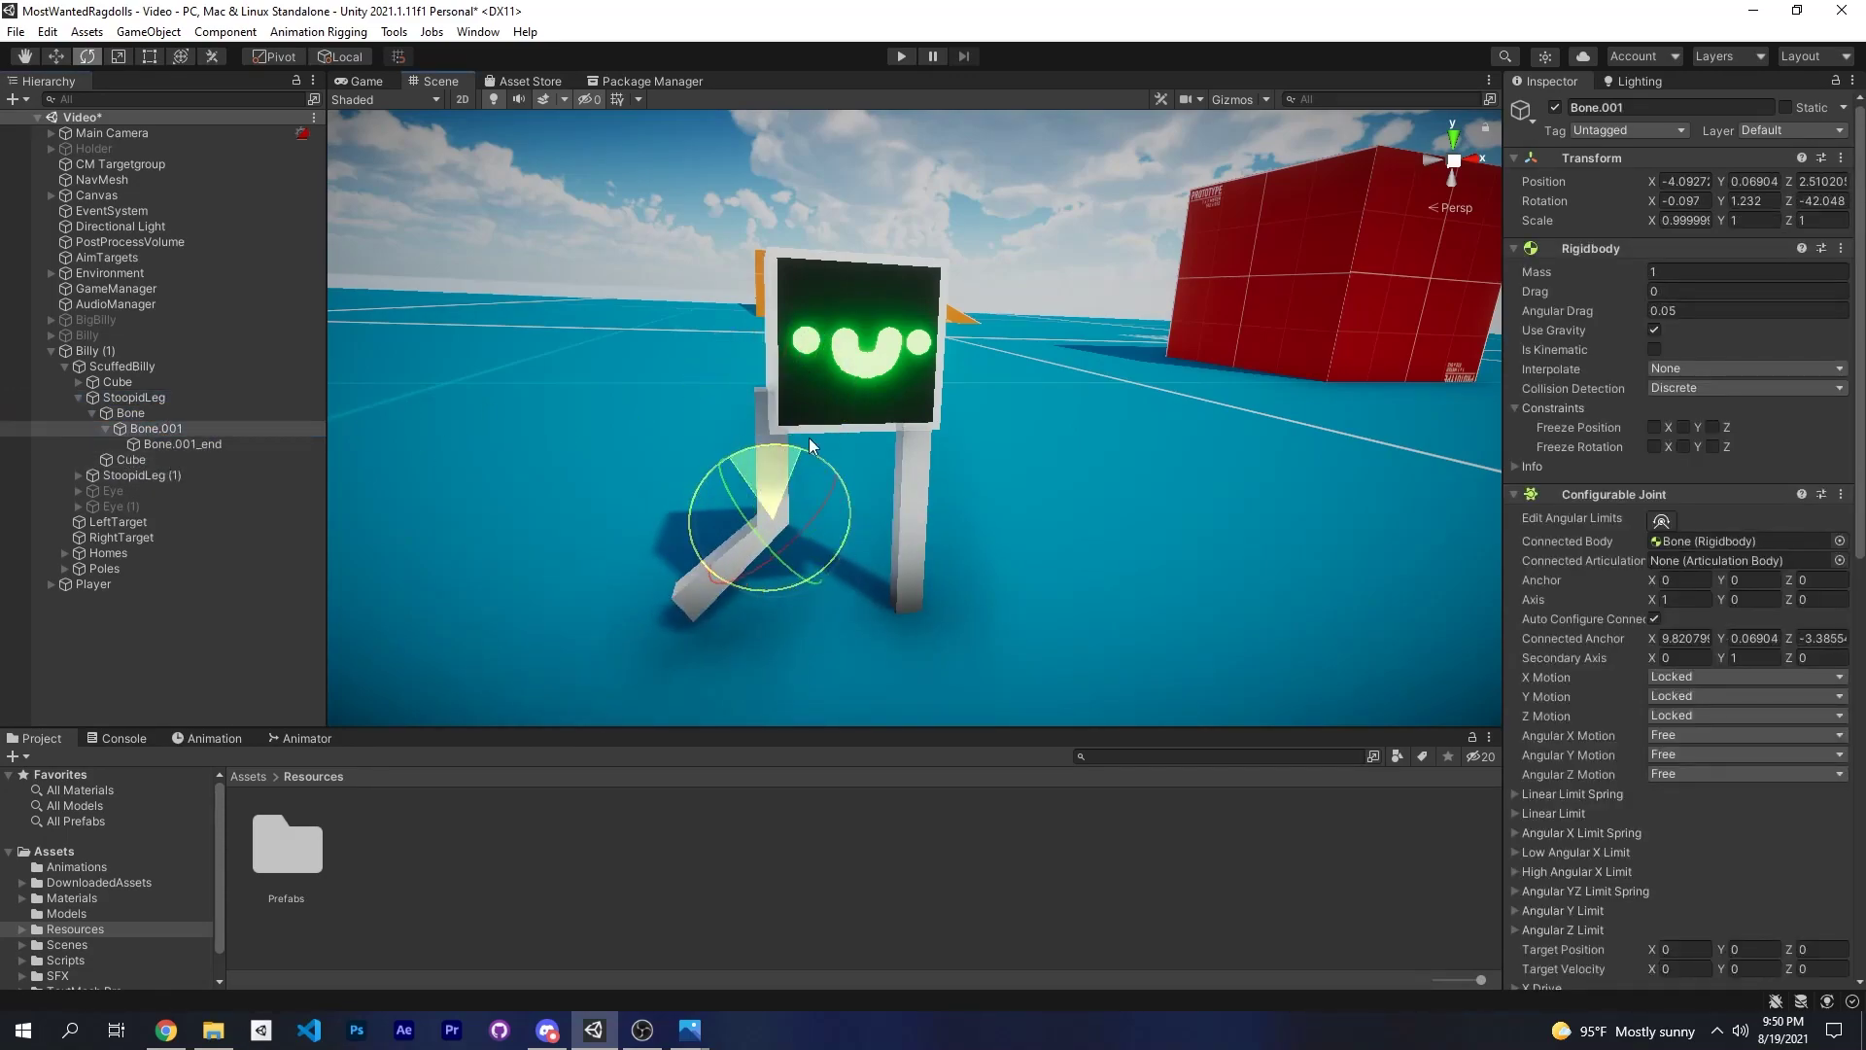
key("ctrl+z")
left_click(217, 445)
left_click_drag(741, 558, 688, 589)
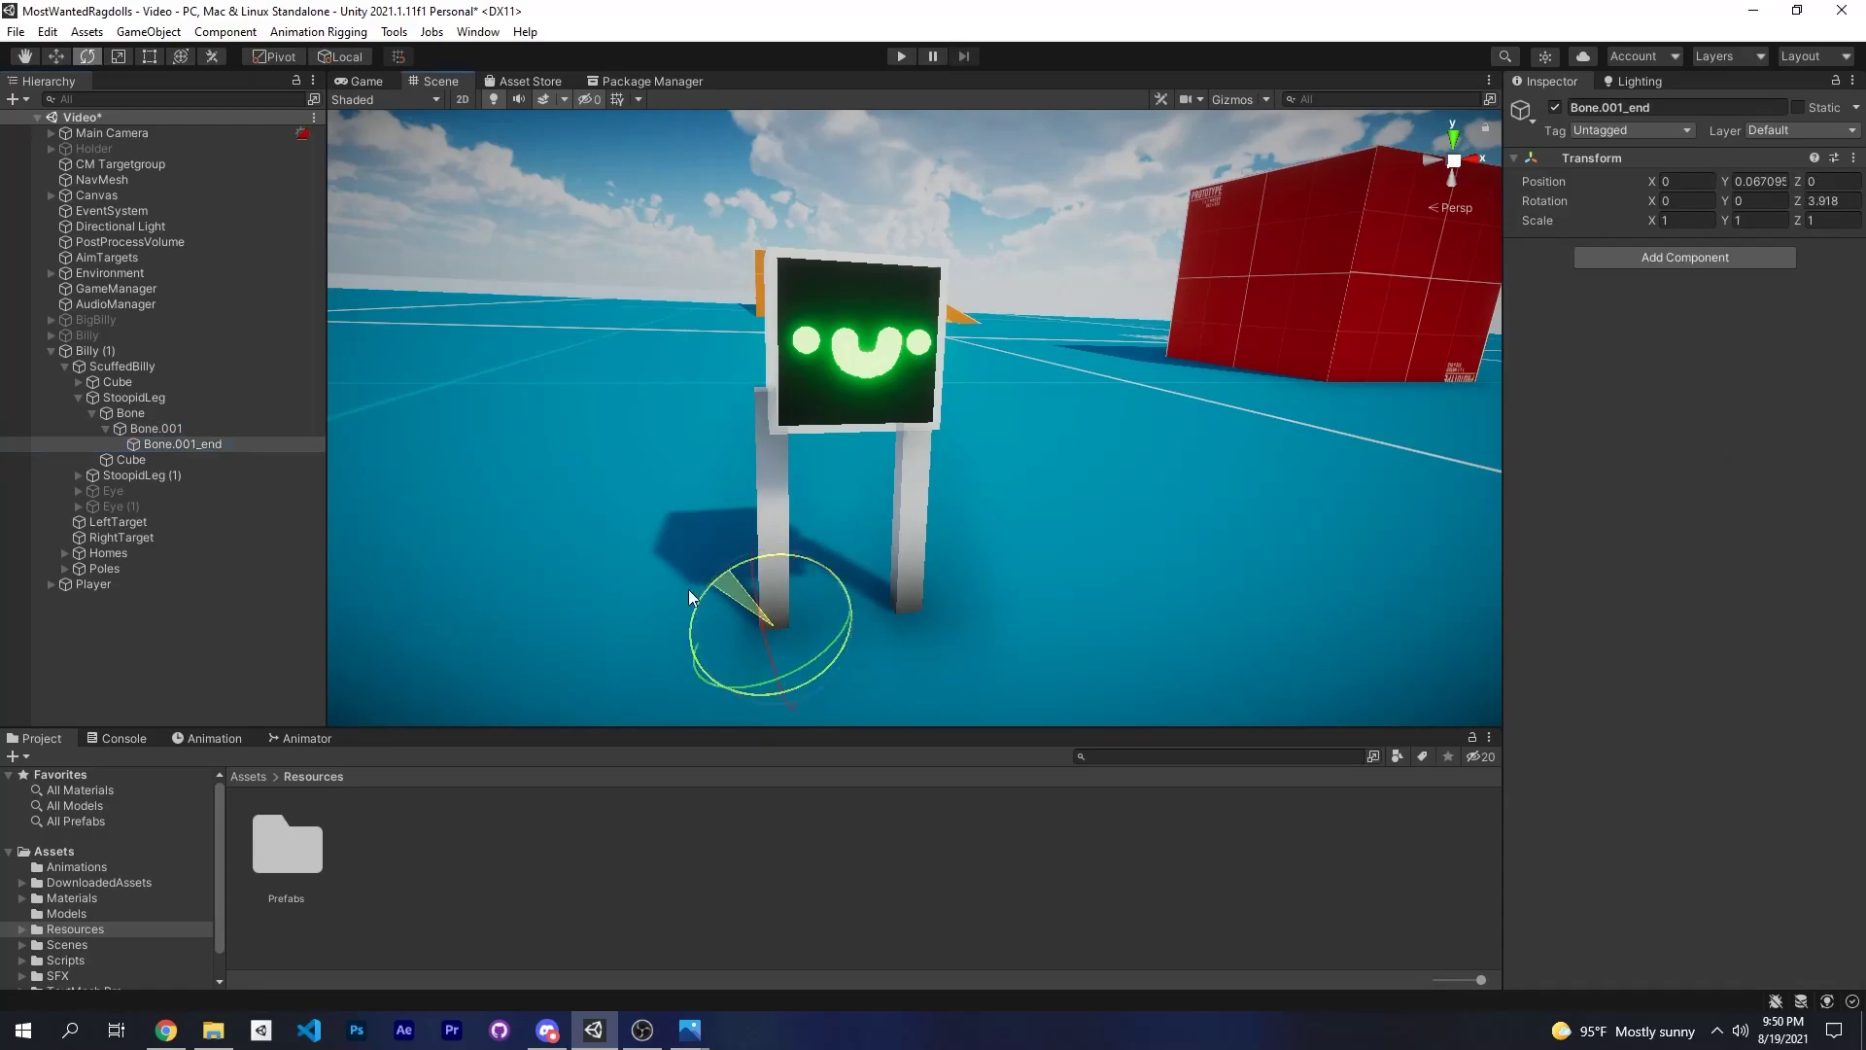
key("ctrl+z")
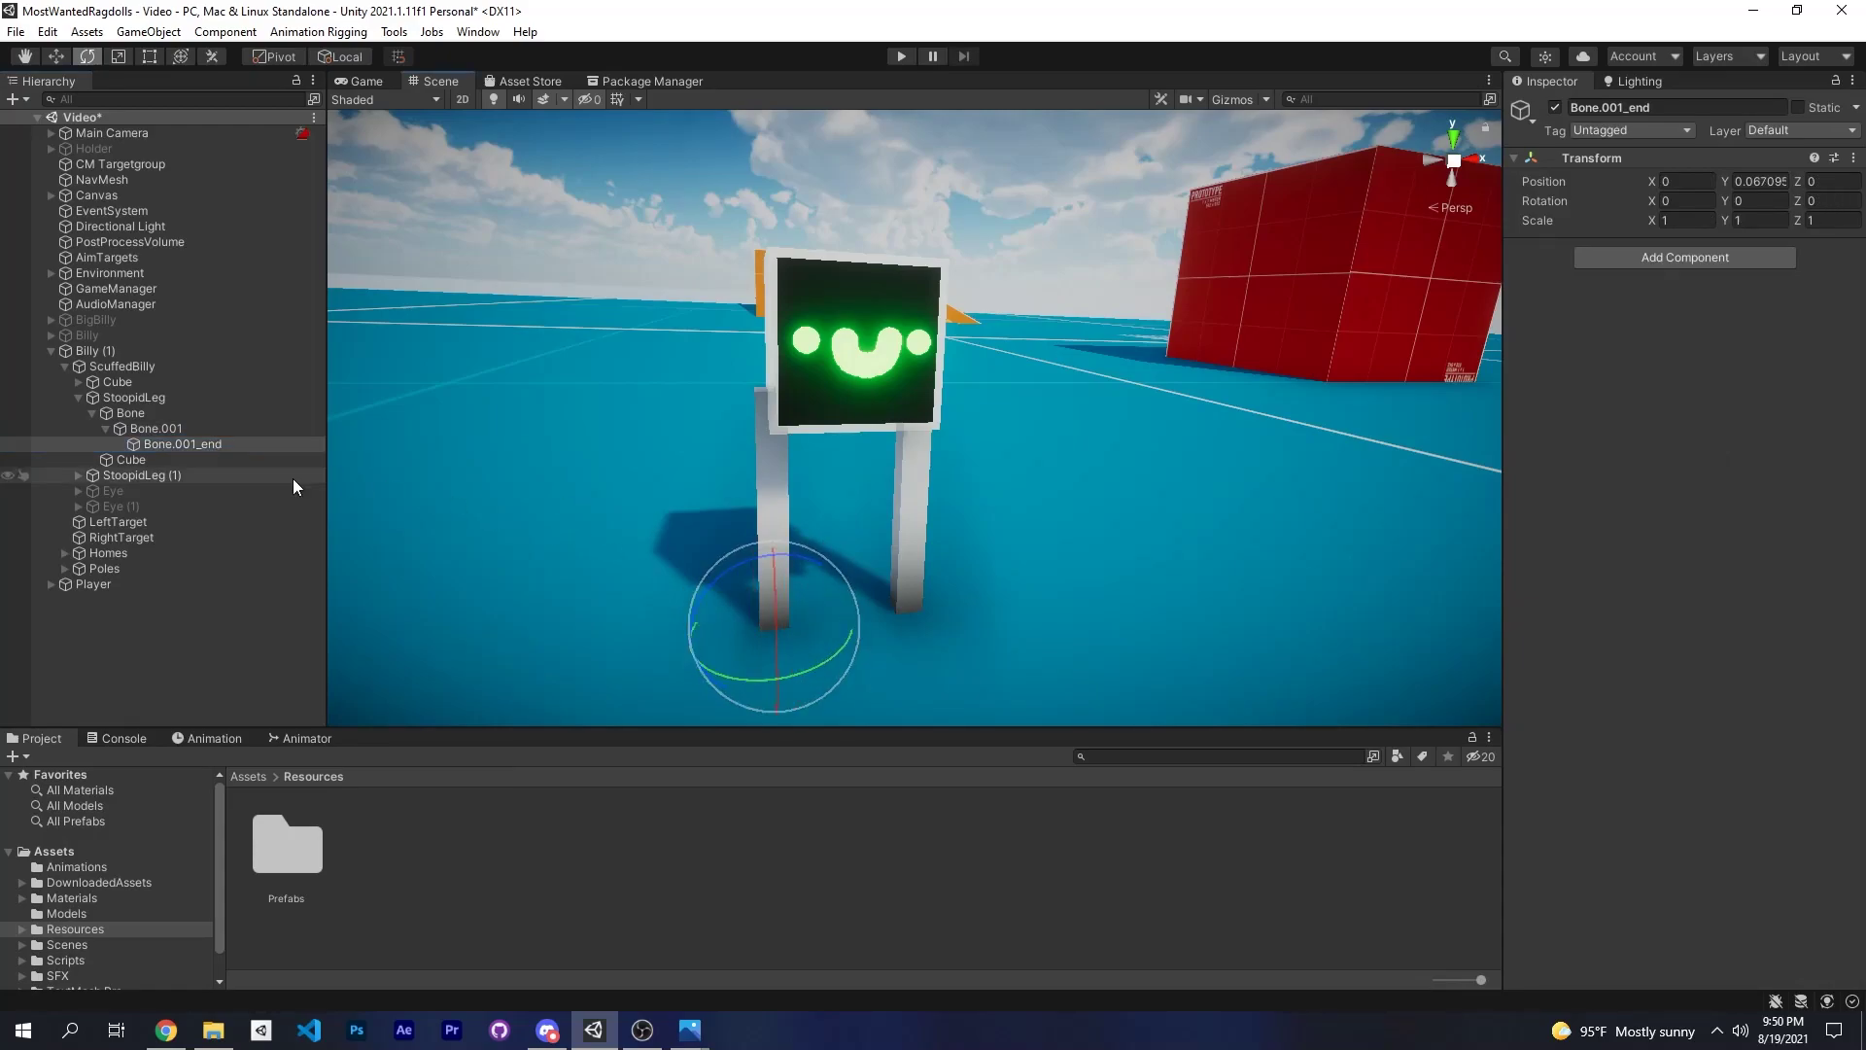
Add the Inverse Kinematics script to the Bone.001_end objects of both StoopidLeg and StoopidLeg (1).
left_click(77, 475)
left_click(186, 519)
left_click(185, 444, "ctrl")
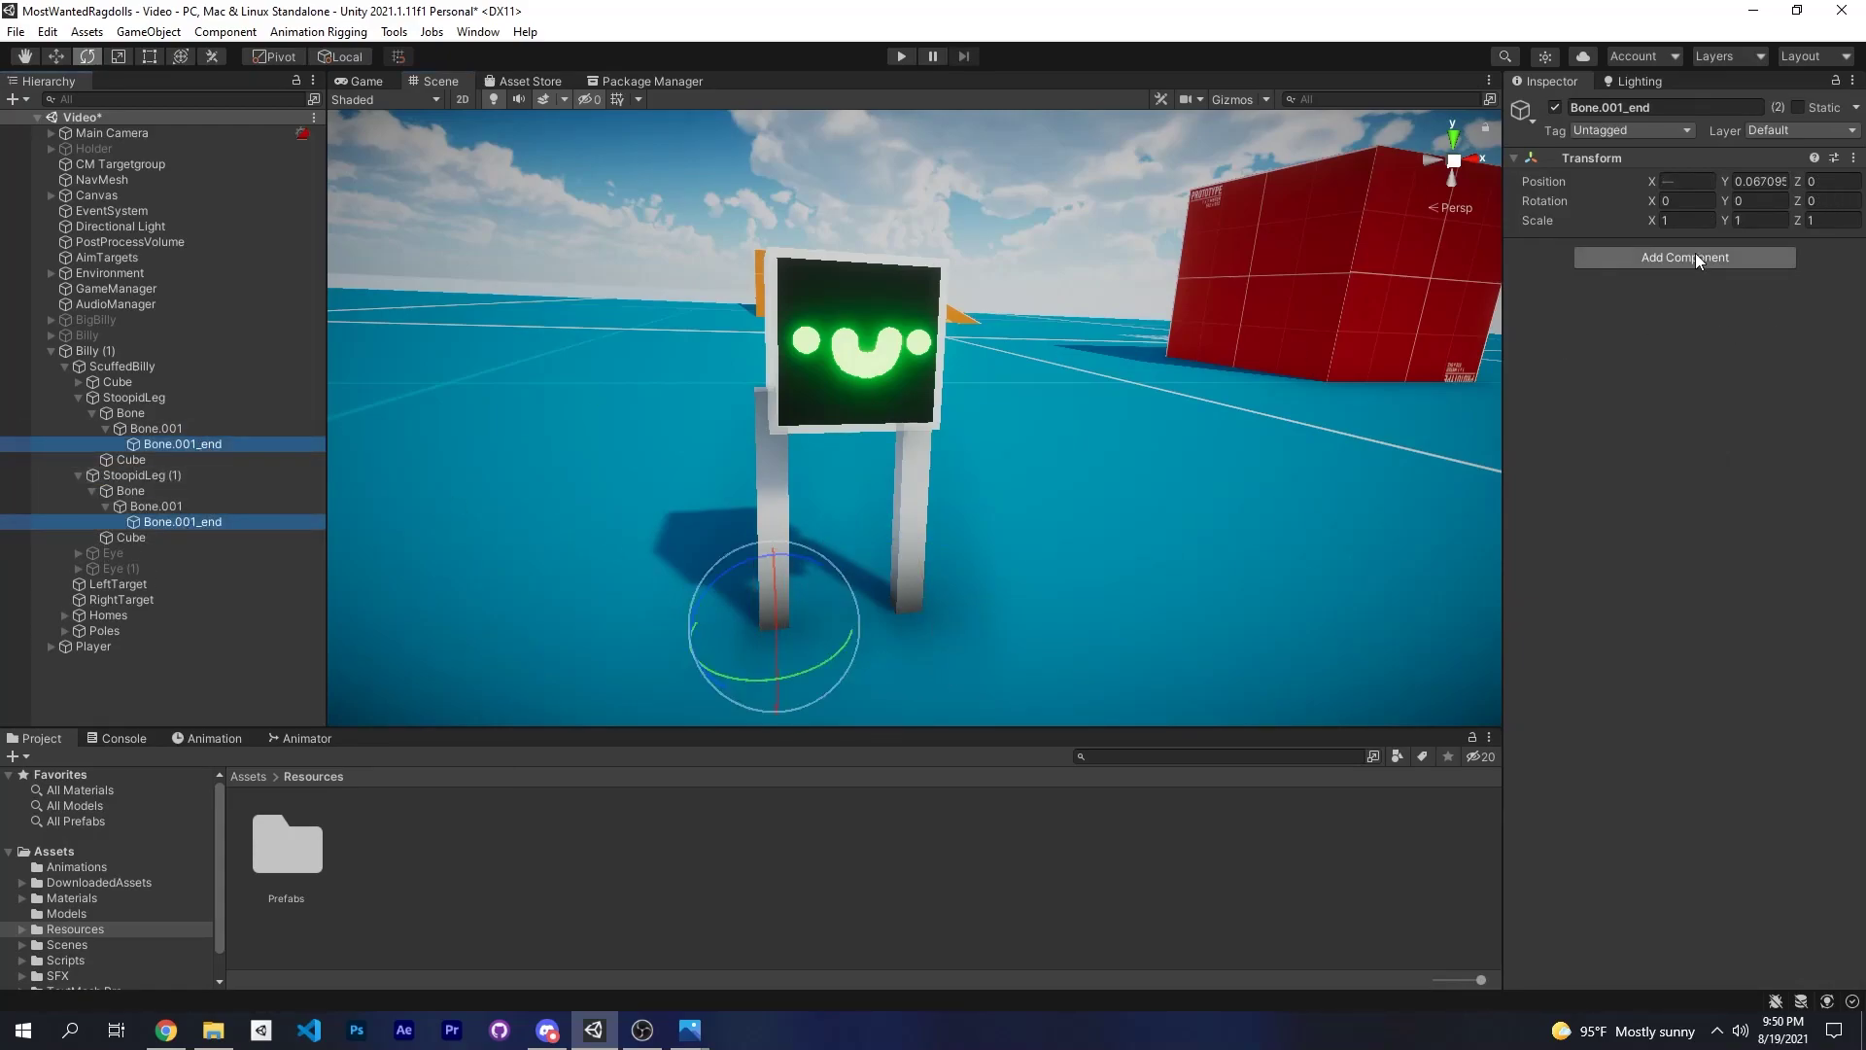
left_click(1758, 252)
type("inver")
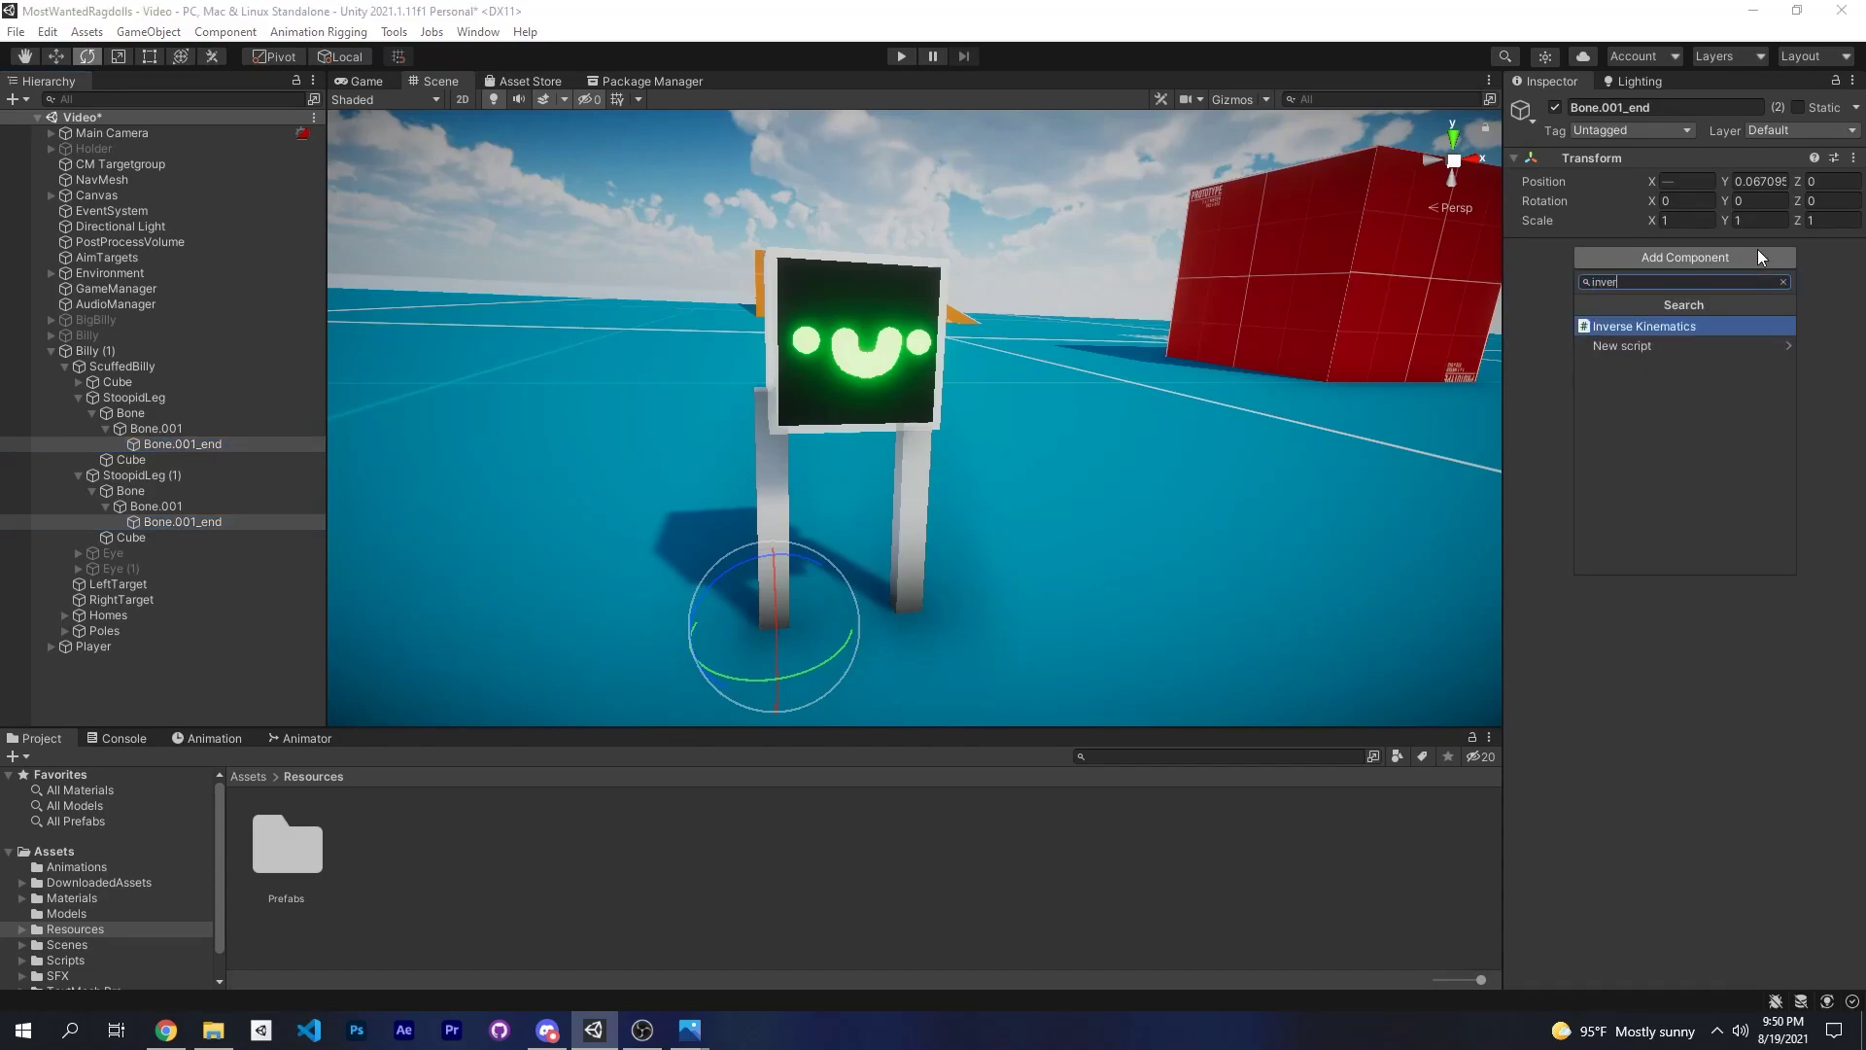
key("Return")
Add the Procedural Animation script to both Bone.001_end objects and set their Inverse Kinematics to Is Leg with ScuffedBilly as Hips.
left_click(1709, 408)
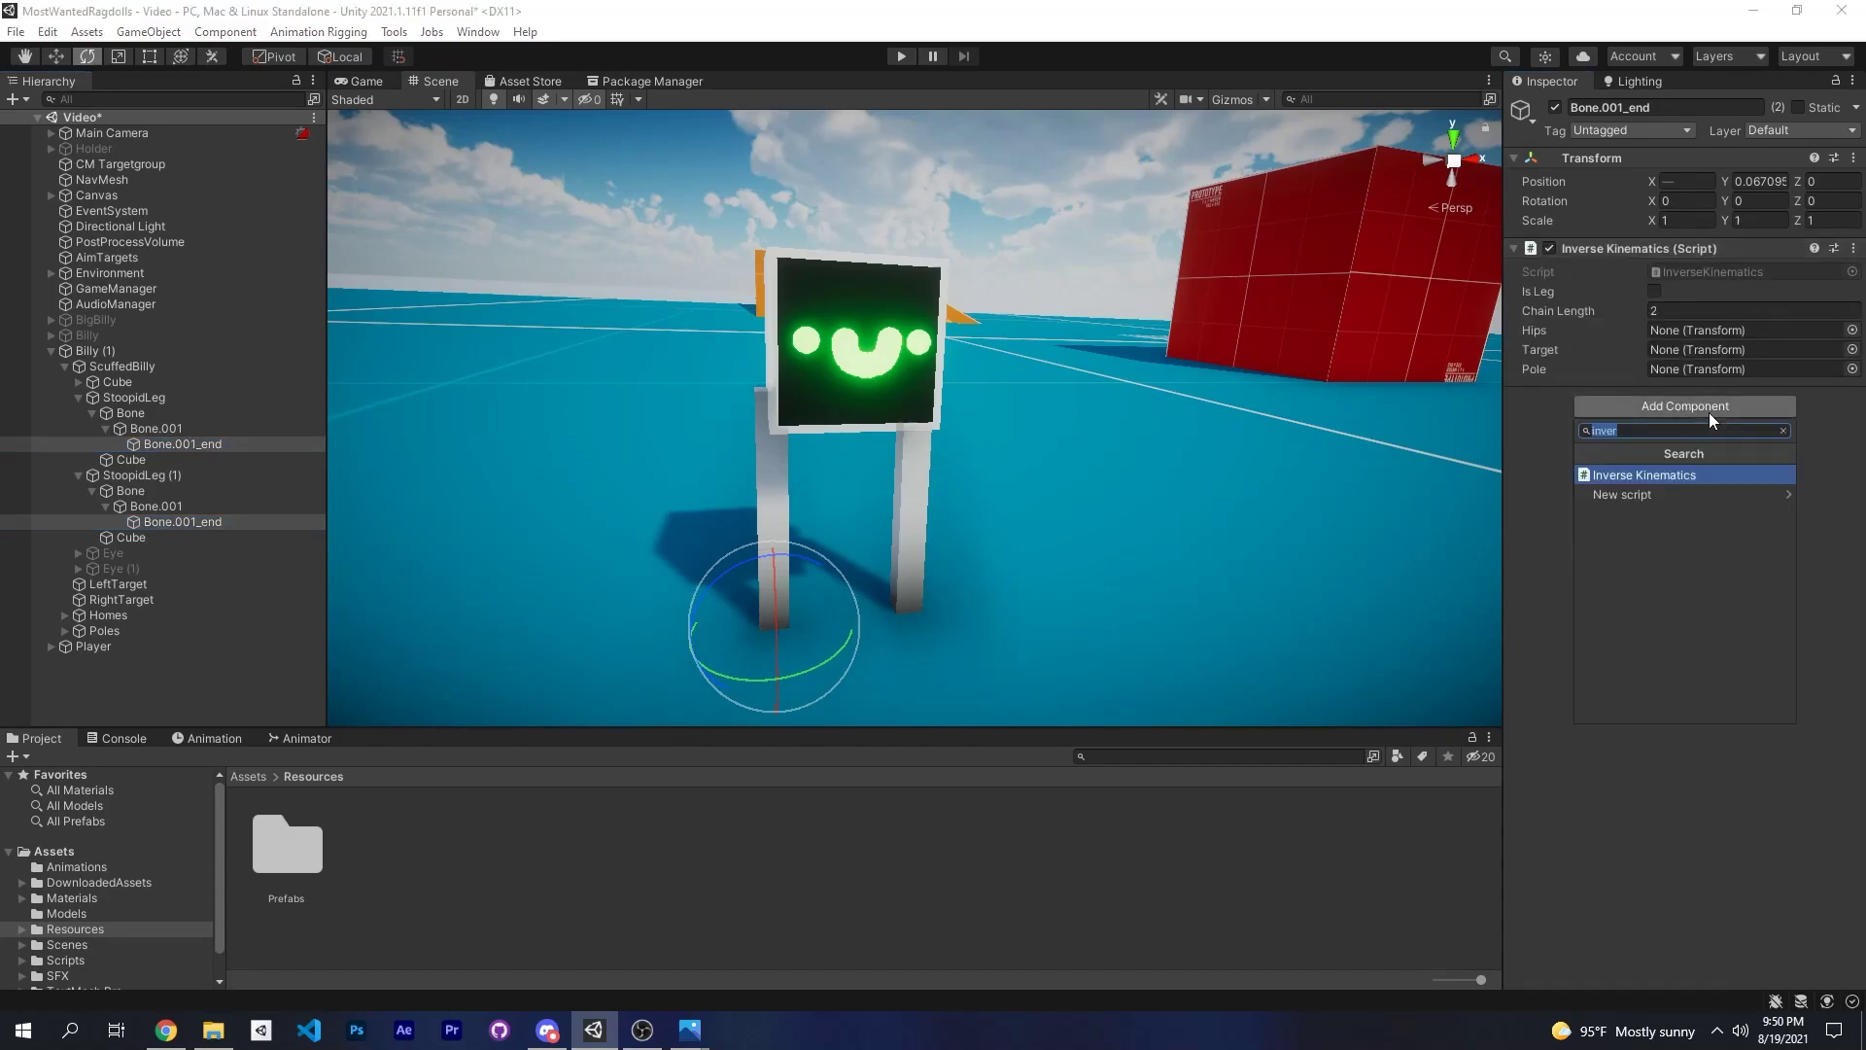
type("proc")
key("Return")
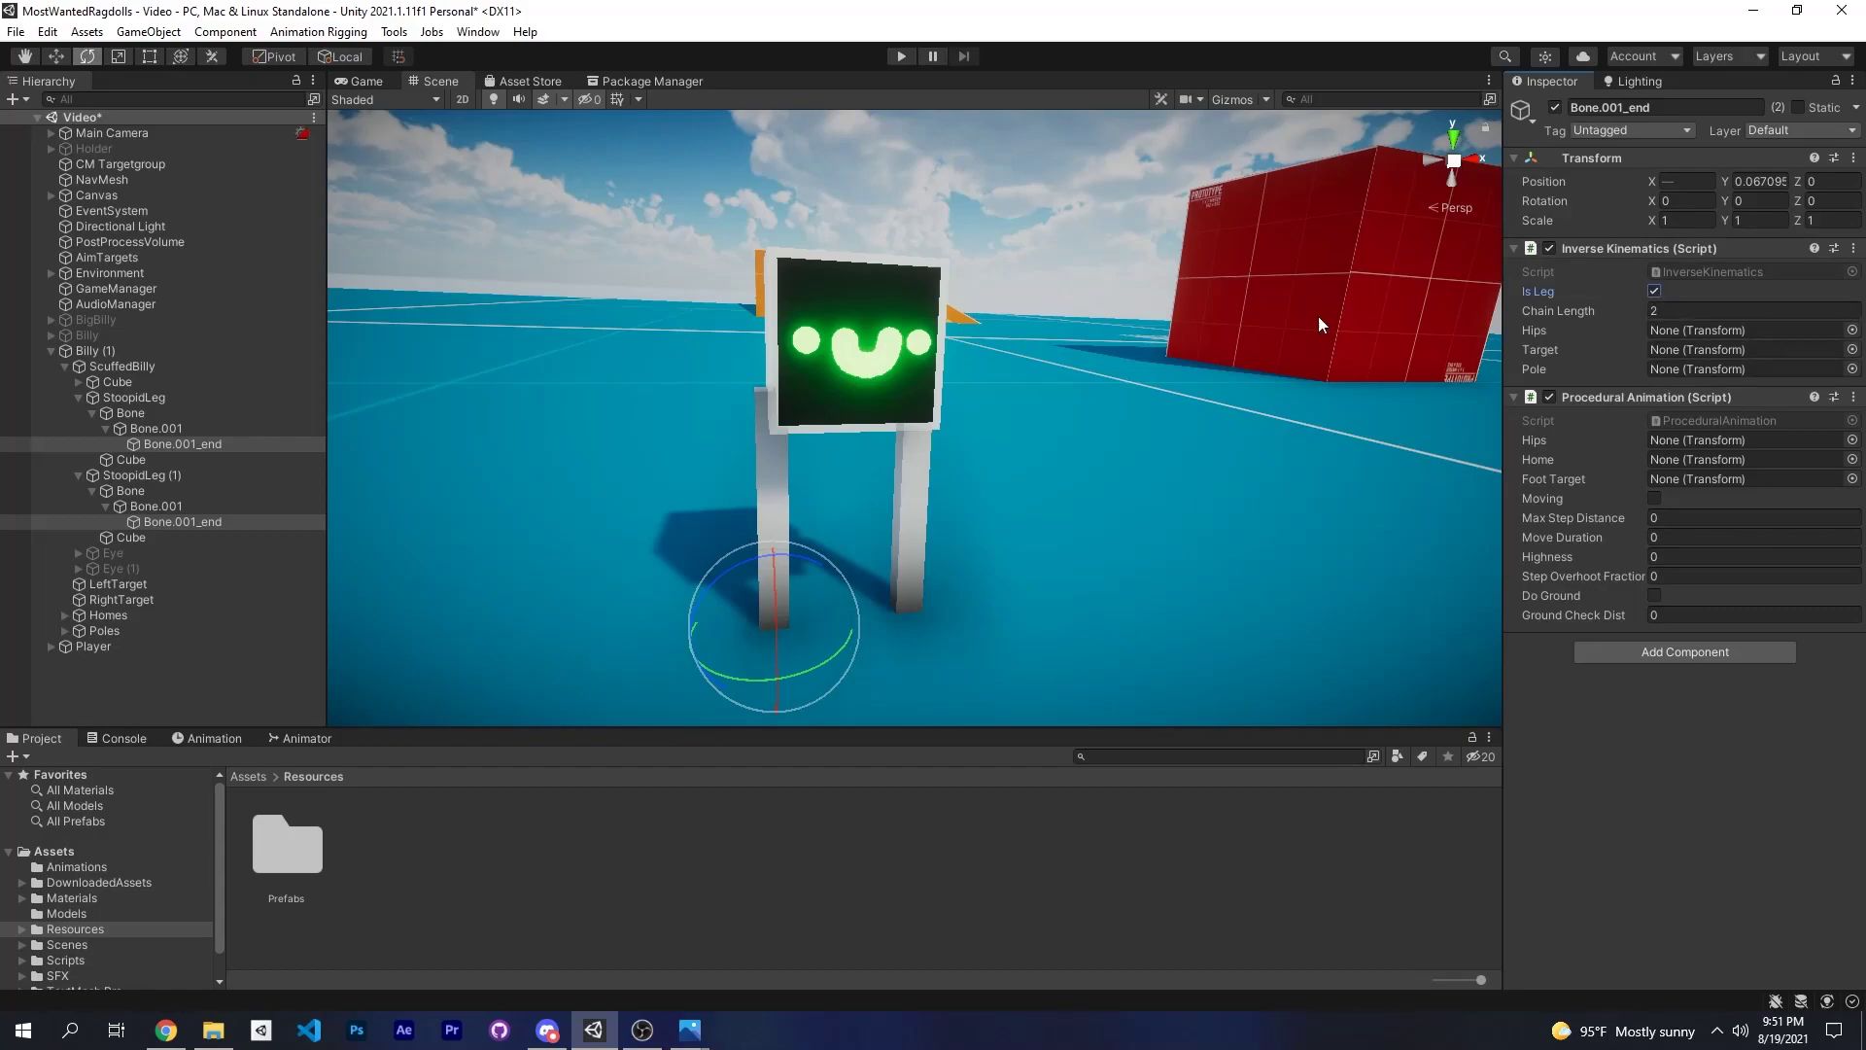
left_click_drag(137, 367, 1689, 331)
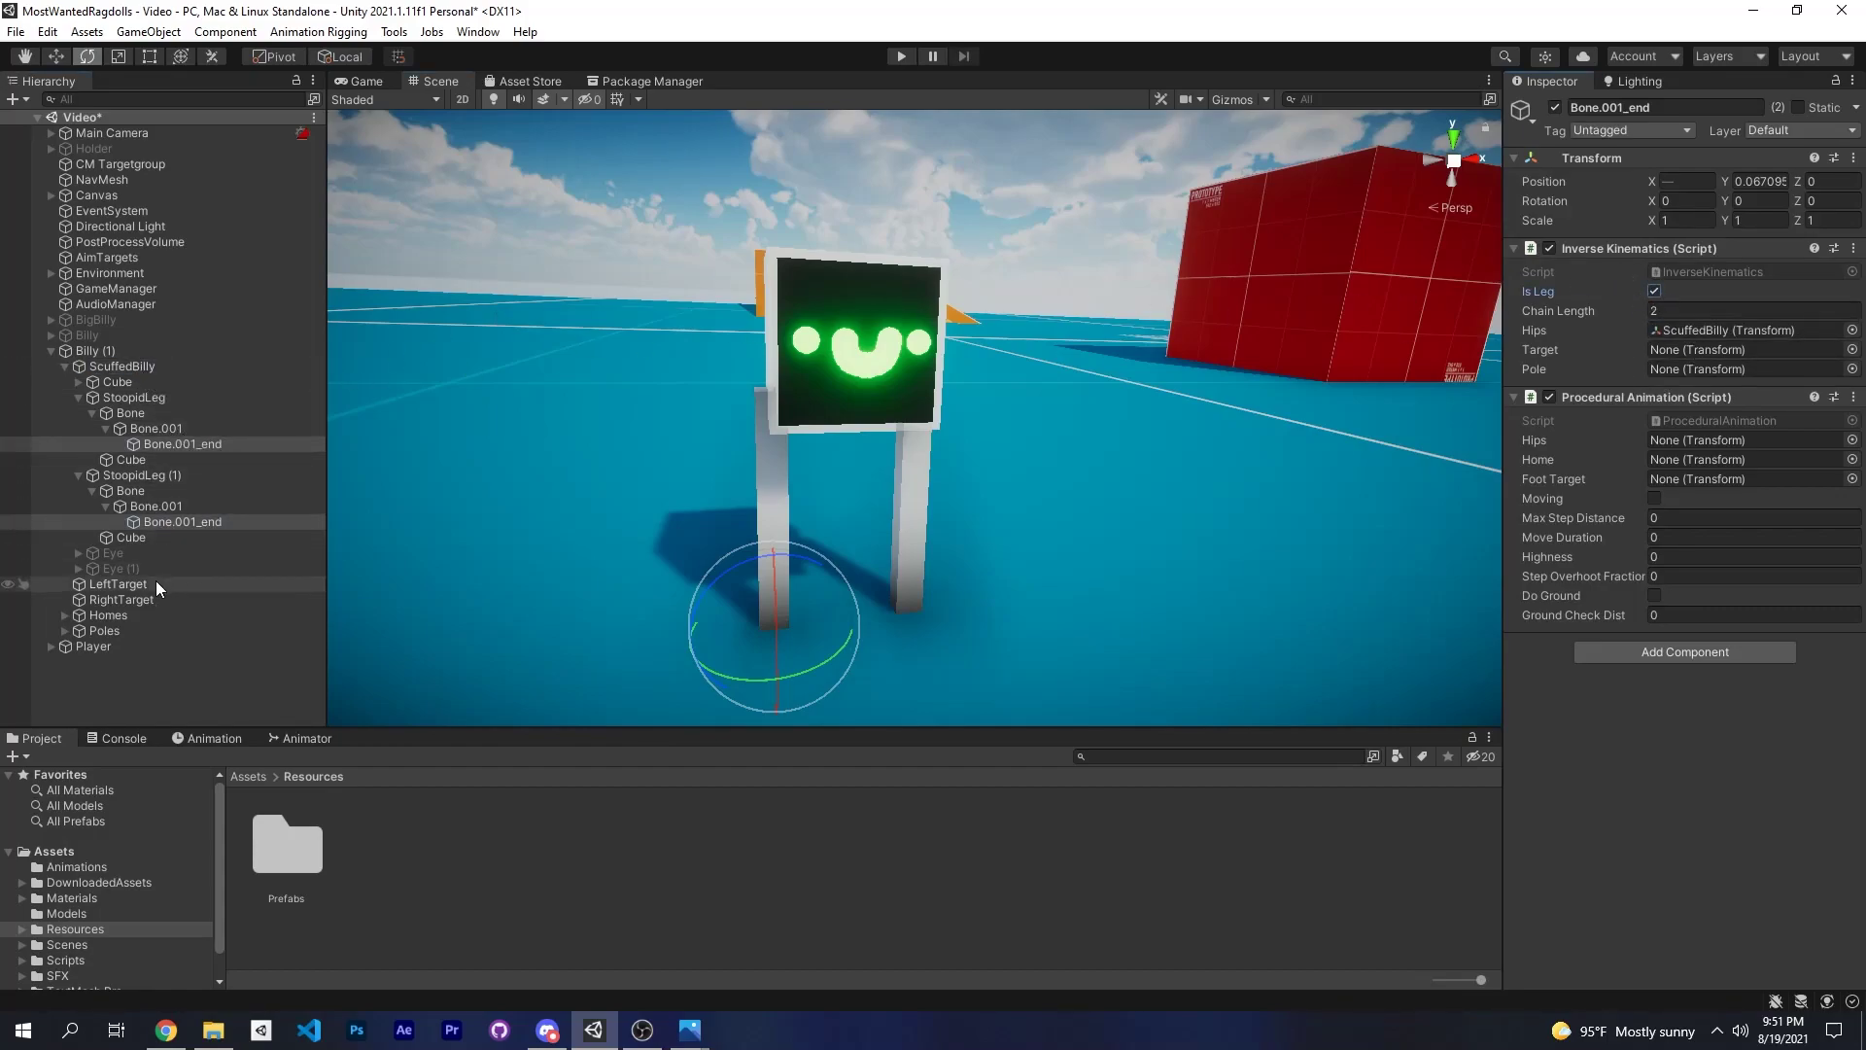
On StoopidLeg's Bone.001_end, set the Inverse Kinematics Target to RightTarget and the Pole to RightPole.
right_click_drag(1113, 402, 1069, 406)
key("w")
left_click(185, 444)
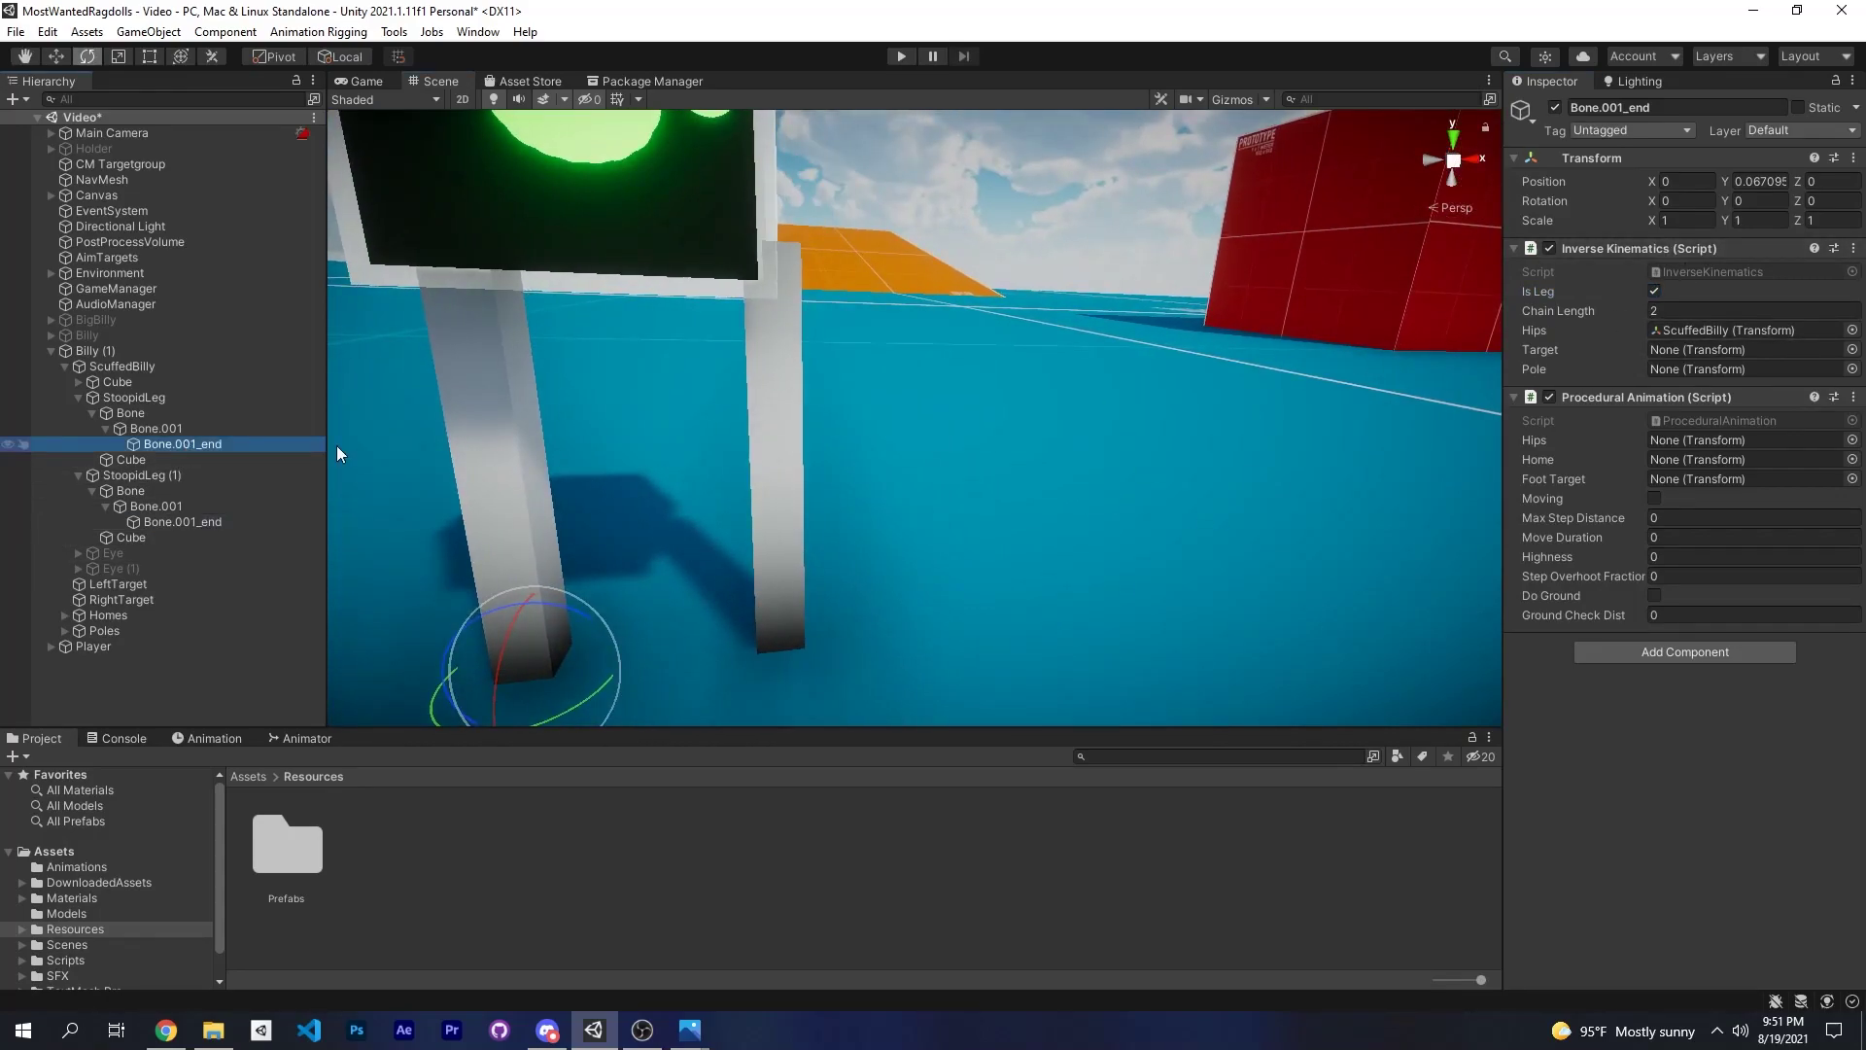
mouse_move(865, 406)
right_mouse_down()
mouse_move(846, 454)
mouse_move(836, 424)
right_mouse_up()
key("s")
key("w")
key("s")
left_click_drag(131, 599, 774, 515)
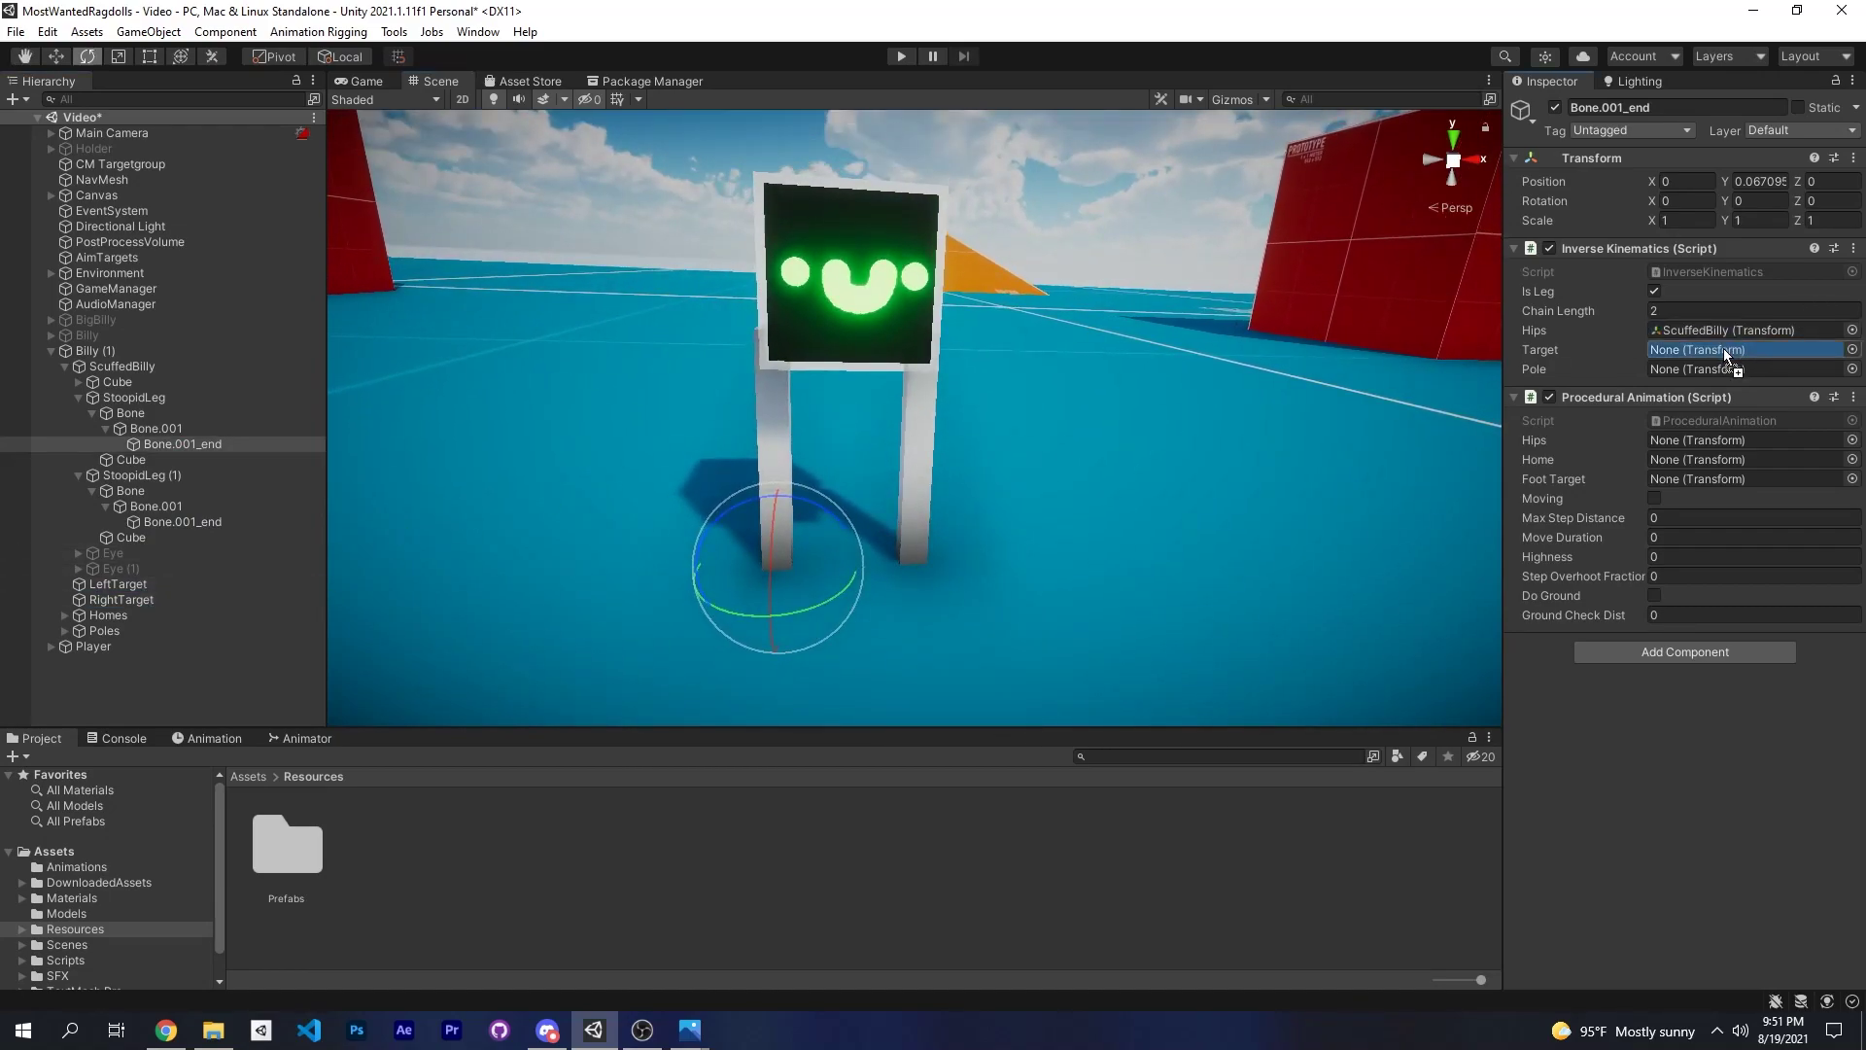
left_click_drag(1724, 351, 1724, 350)
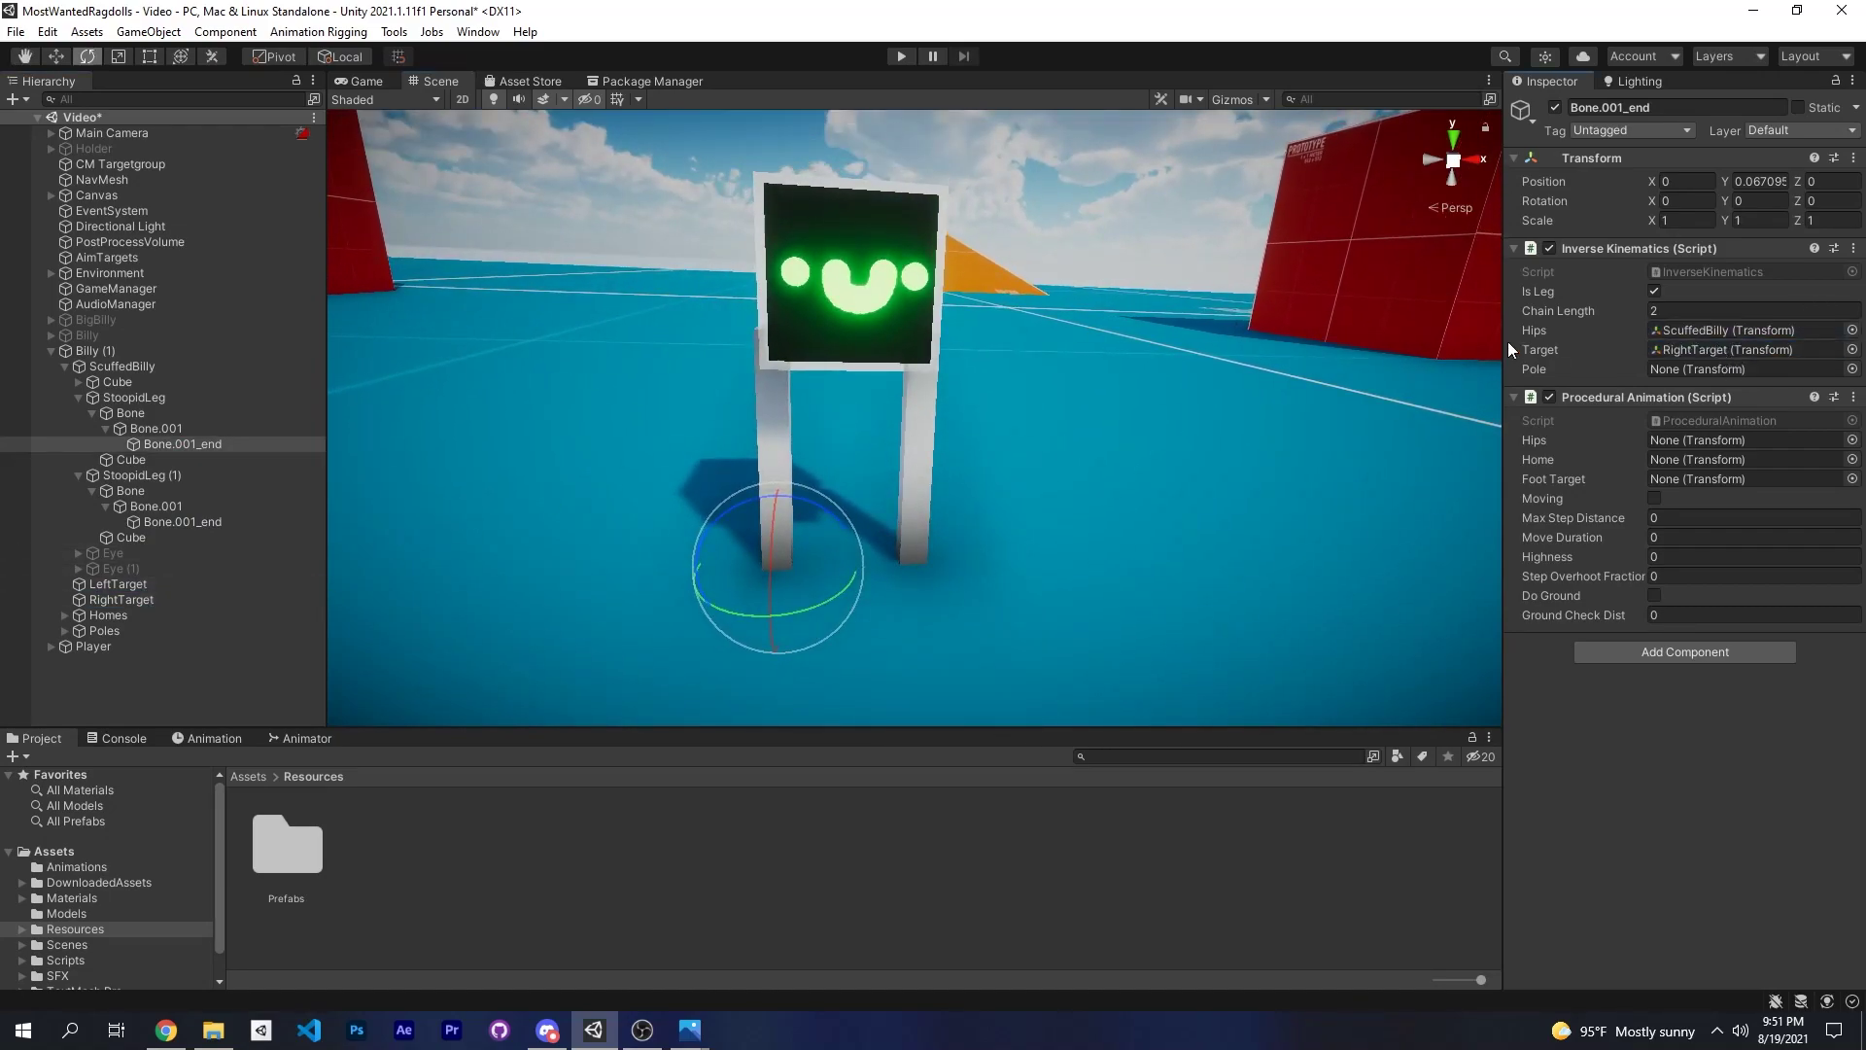
left_click(64, 631)
left_click_drag(136, 648, 1740, 367)
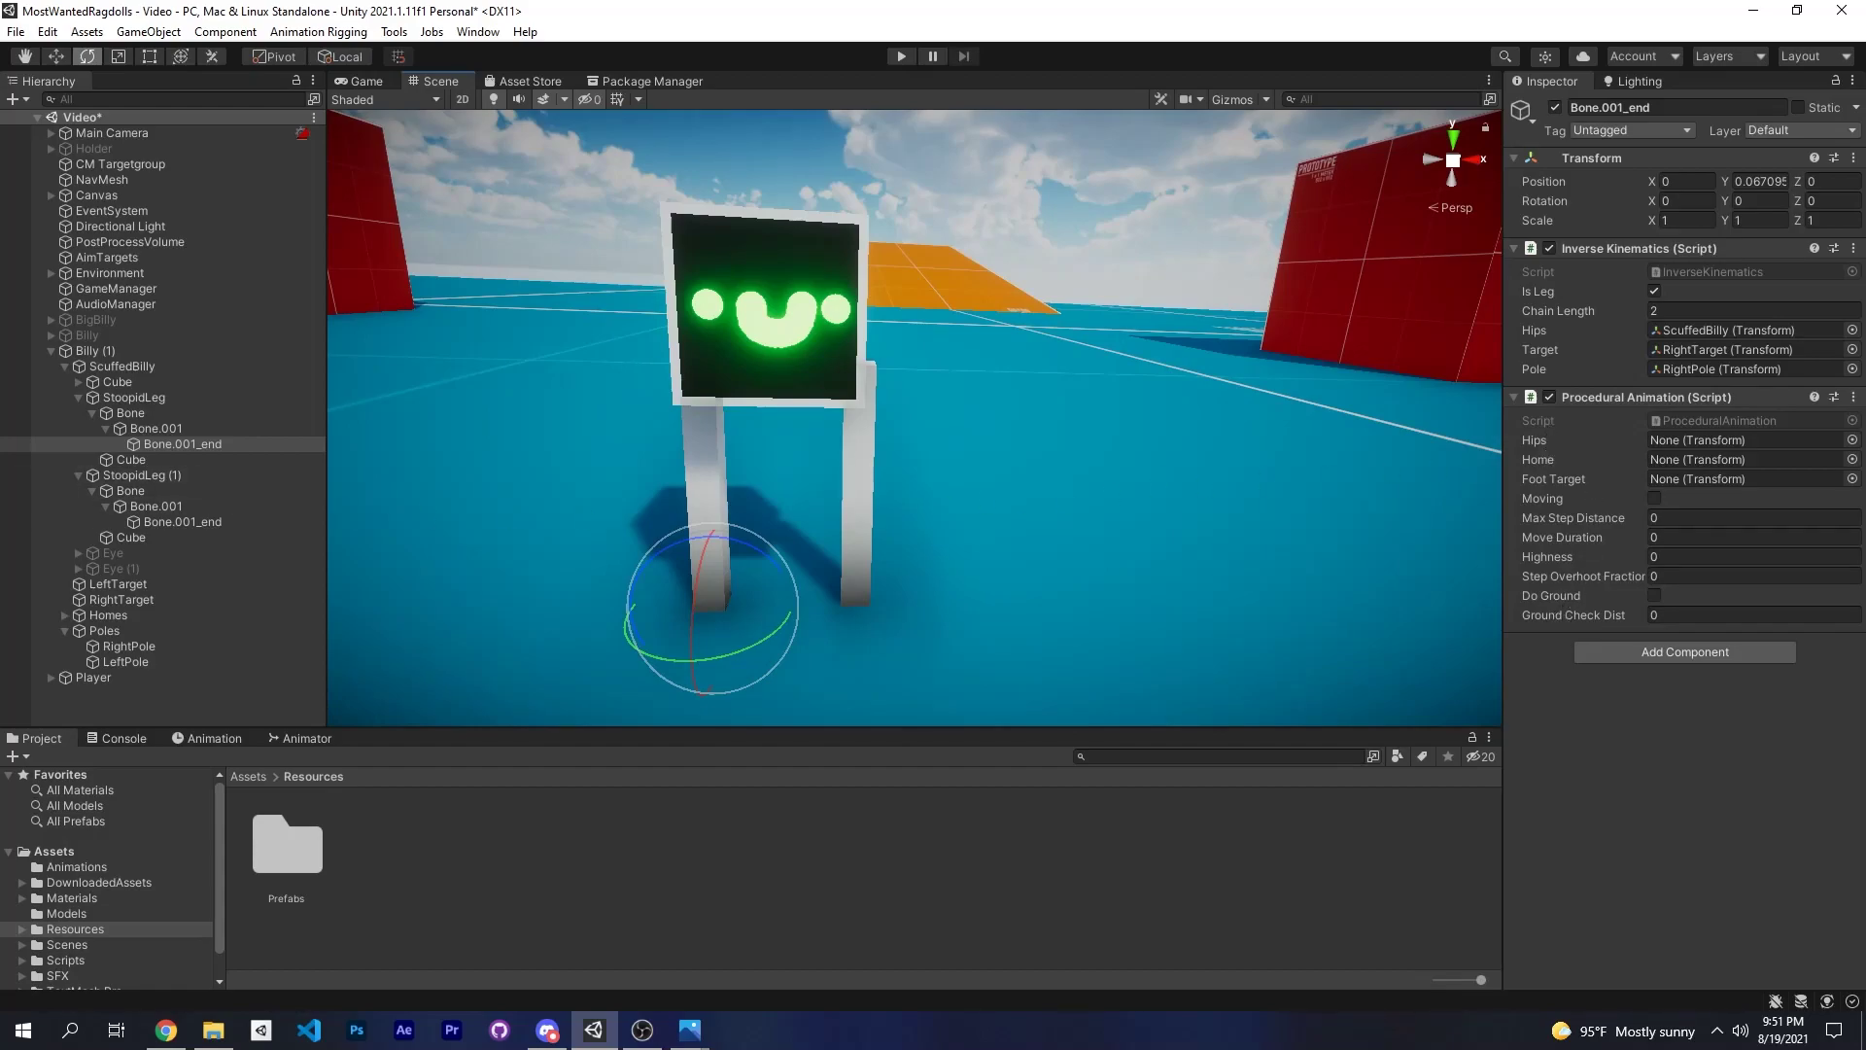
Assign ScuffedBilly as Hips, RightHome as Home and RightTarget as Foot Target in the Procedural Animation script of StoopidLeg's Bone.001_end.
key("alt+Tab")
left_click_drag(122, 366, 1740, 440)
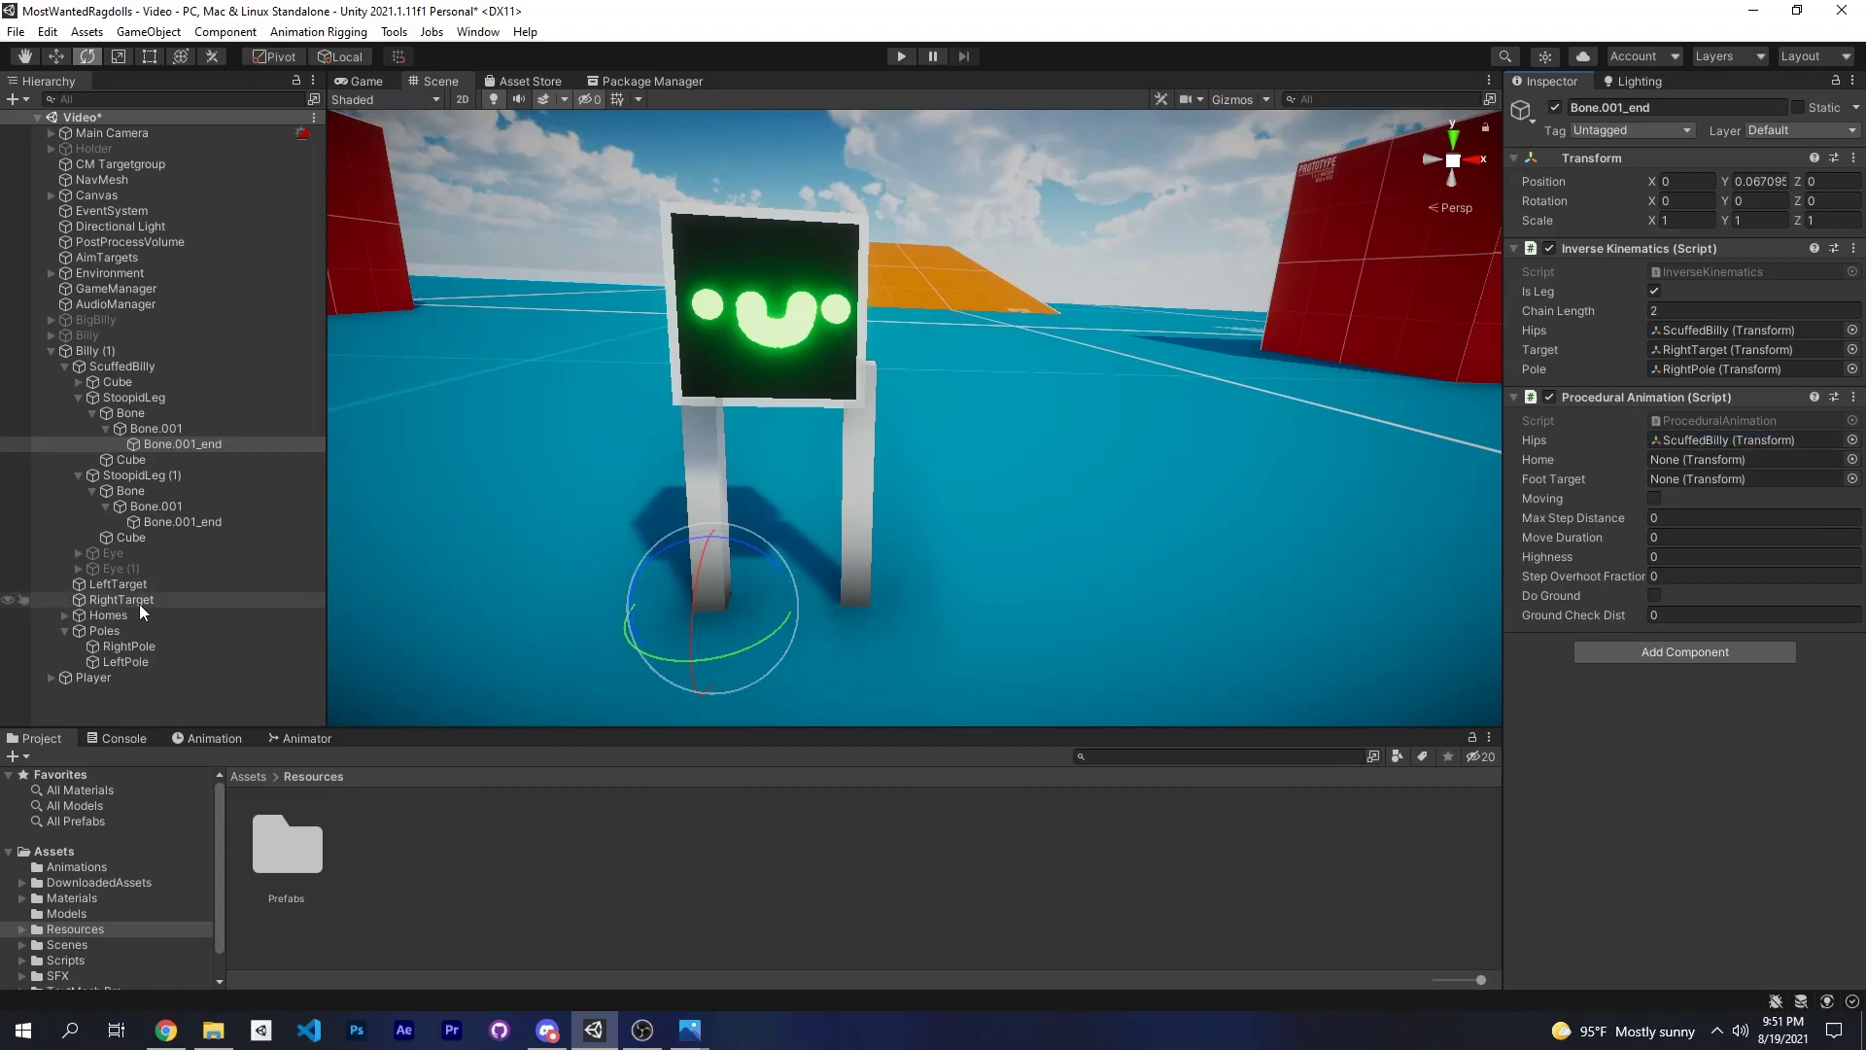
left_click(64, 616)
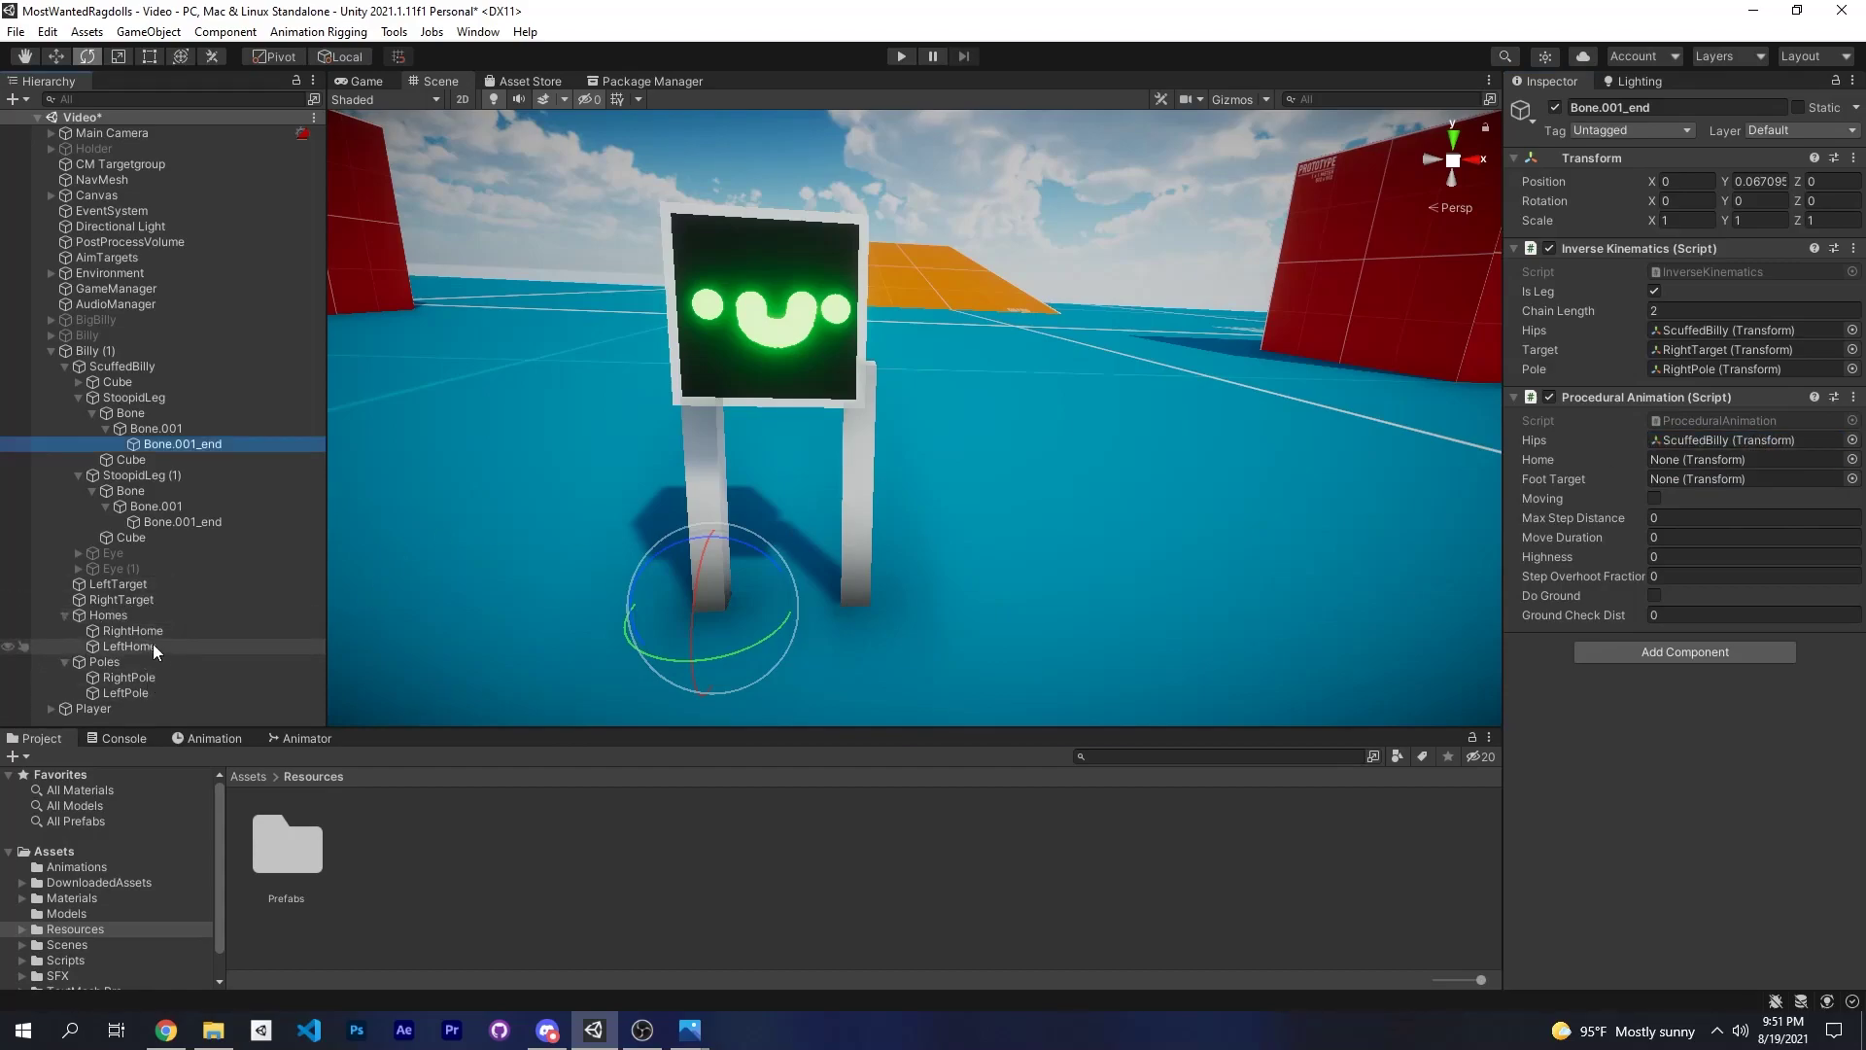
left_click_drag(141, 632, 1709, 459)
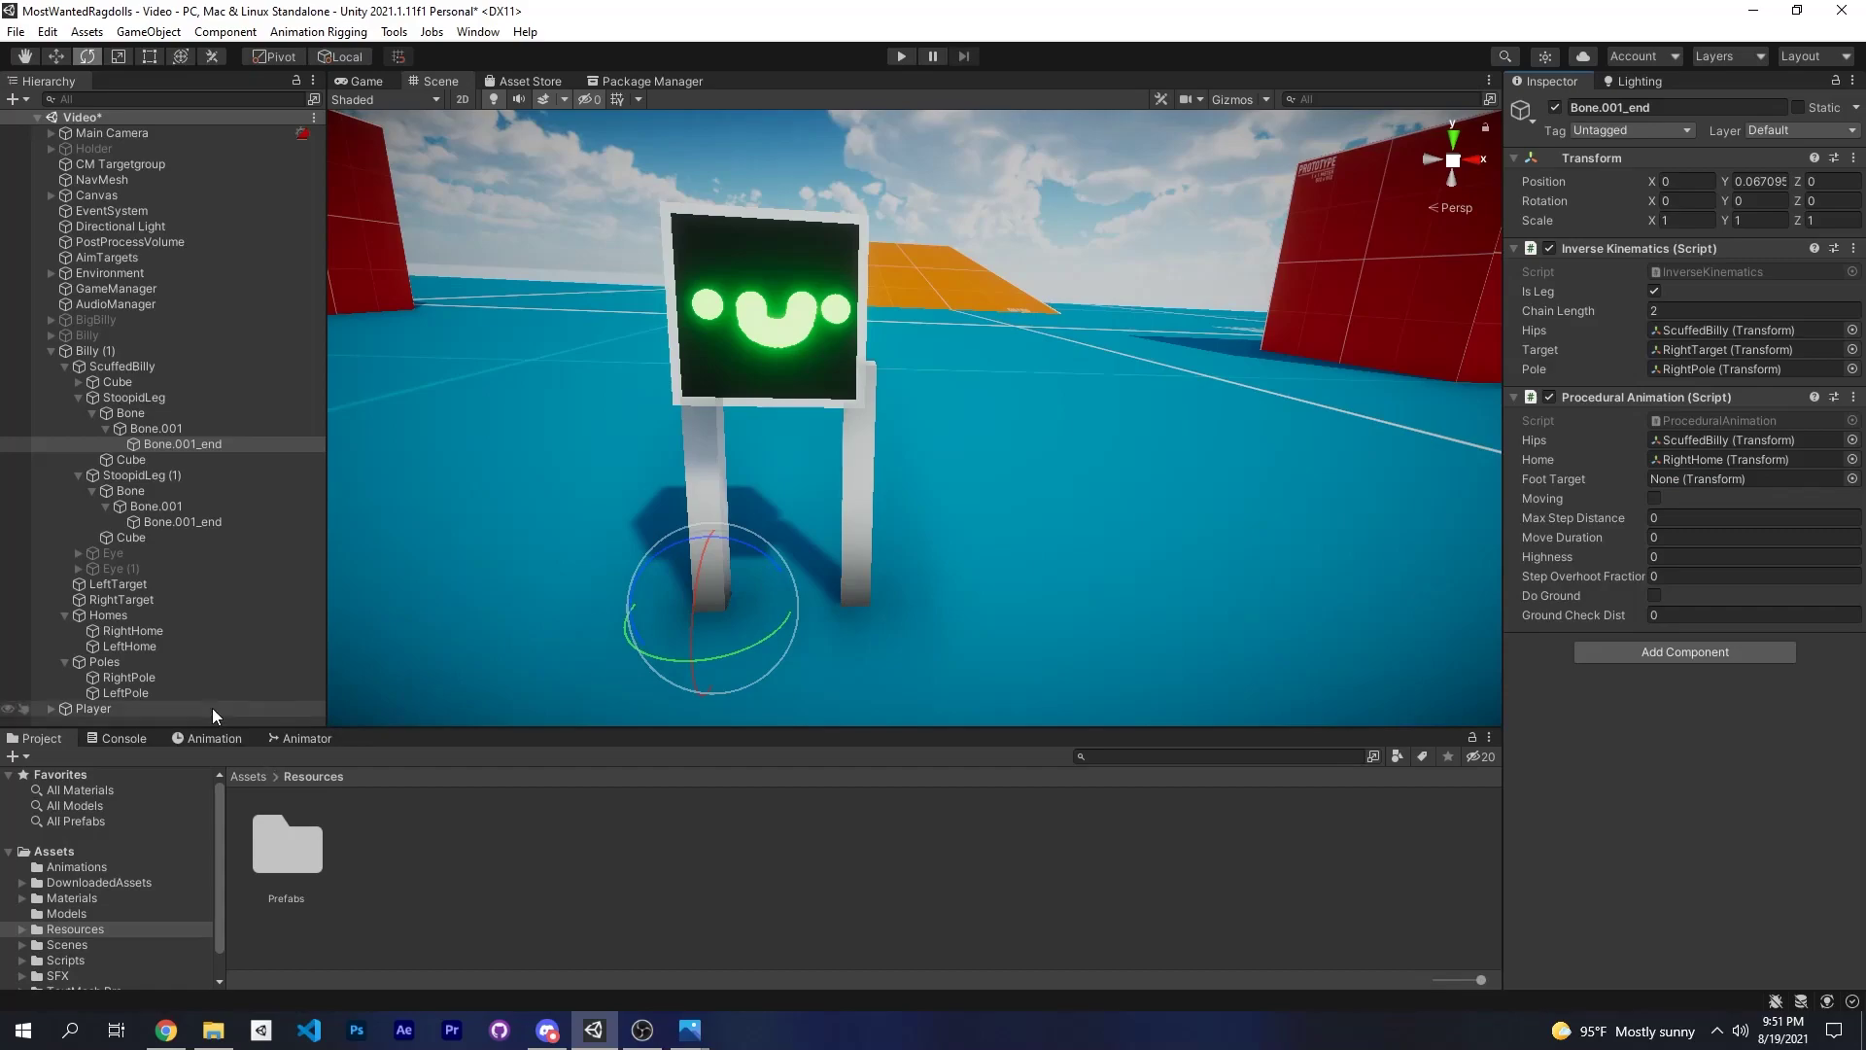
left_click(144, 601)
left_click_drag(143, 604, 1691, 479)
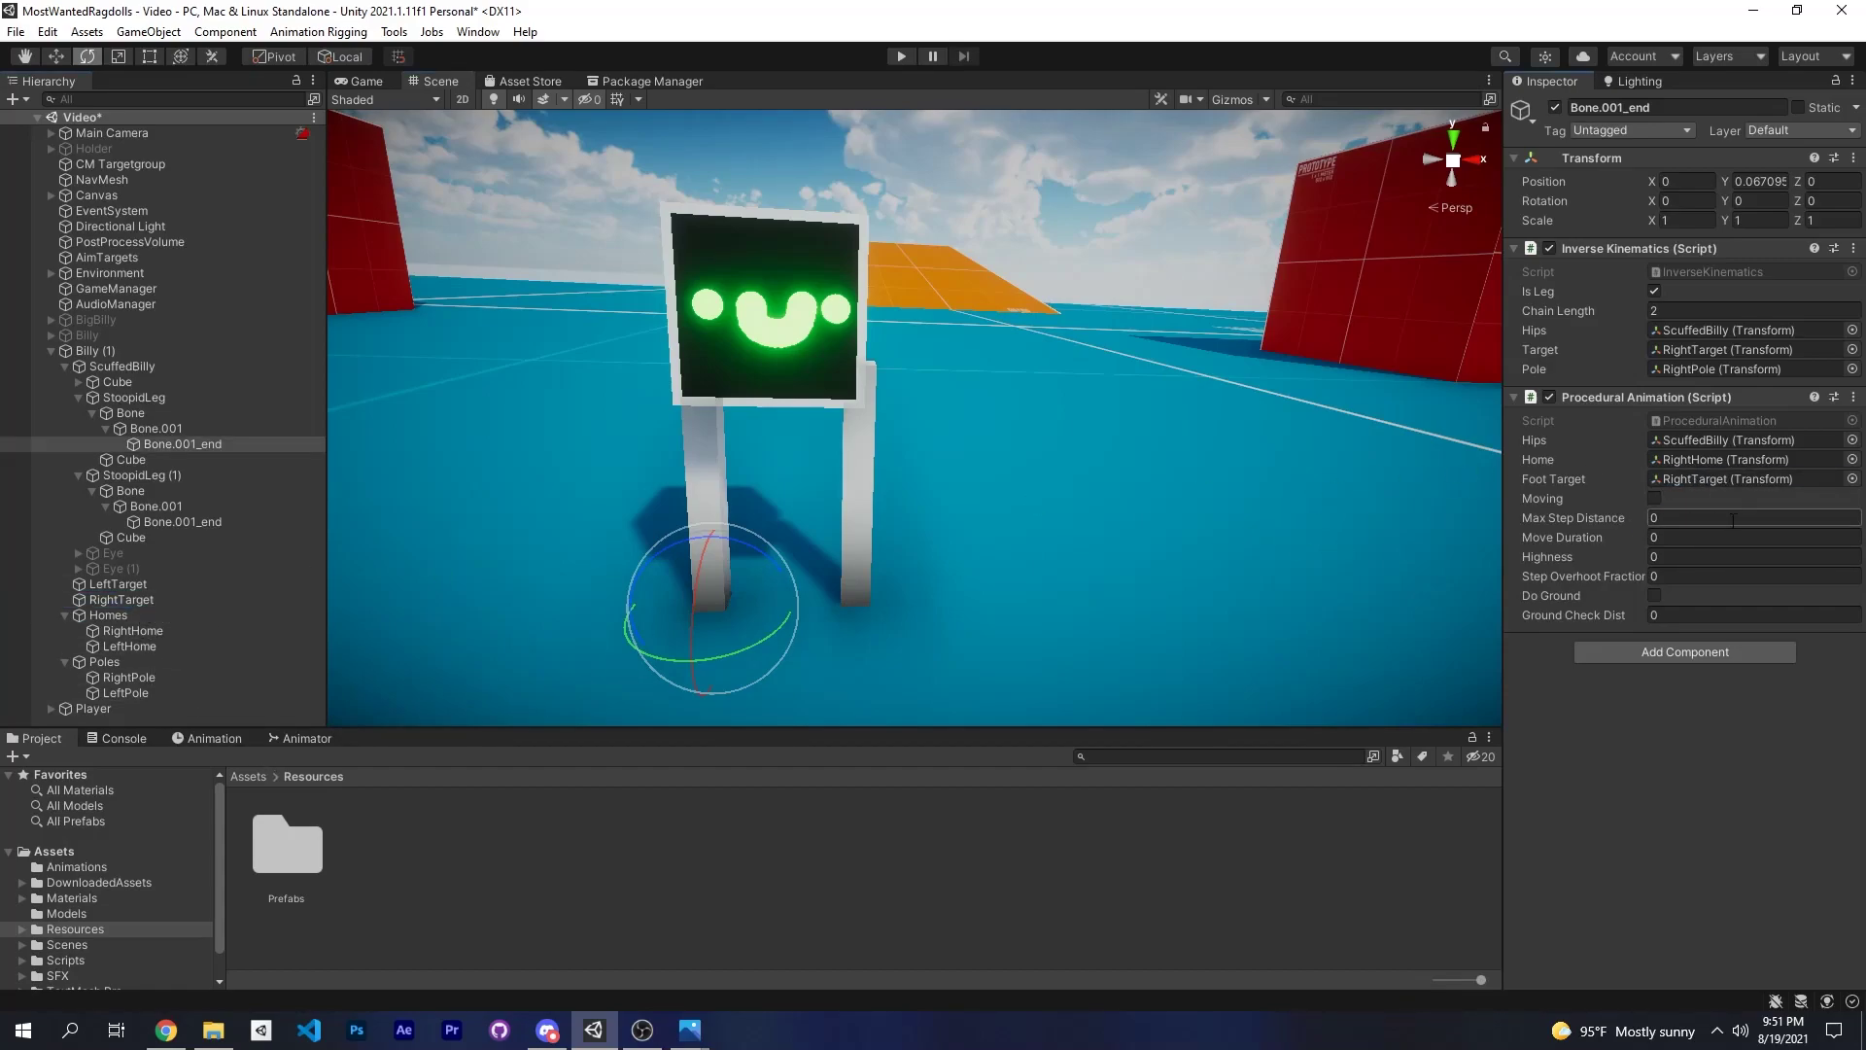
Set the Procedural Animation script's Max Step Distance to 0.25 on StoopidLeg's Bone.001_end.
left_click_drag(1114, 448, 987, 599, "alt")
left_click_drag(1273, 497, 855, 539, "alt")
left_click(1679, 515)
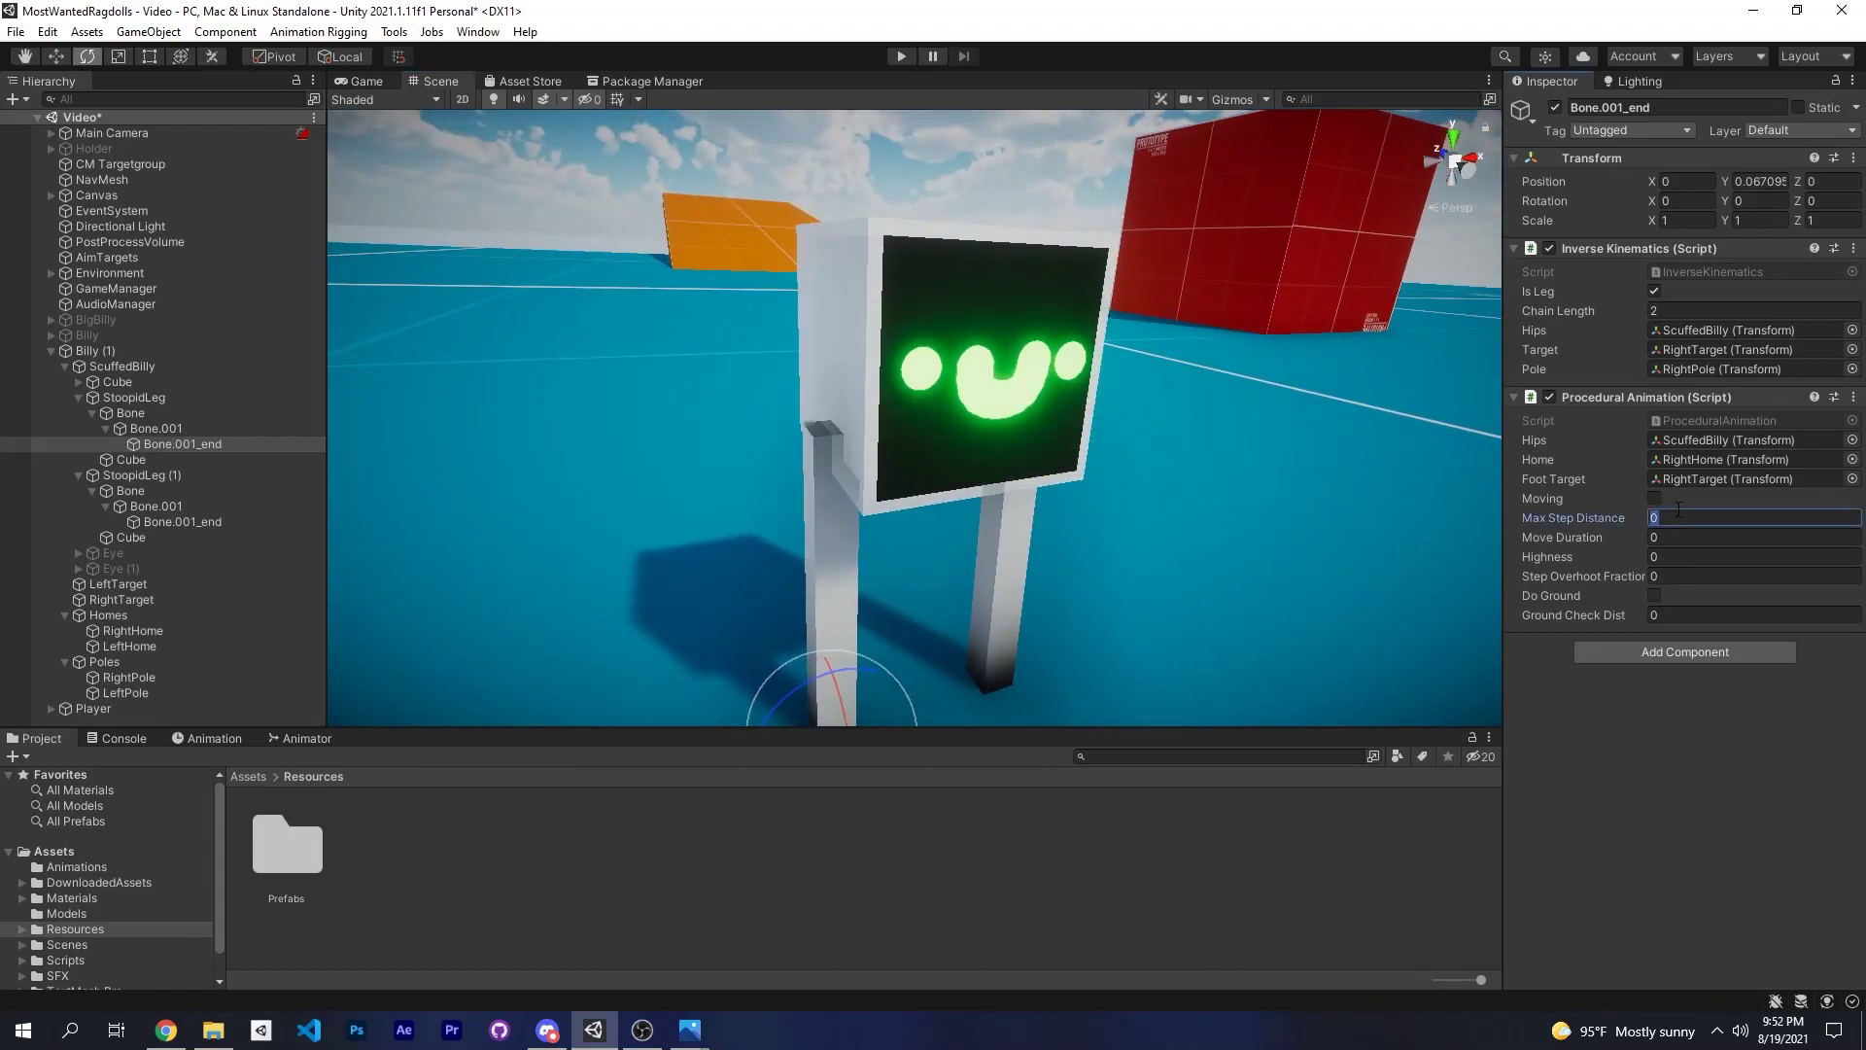
type(".25")
key("Return")
Set the Procedural Animation script's Move Duration to 0.25 and Highness to 1.5.
right_click_drag(1207, 416, 855, 437)
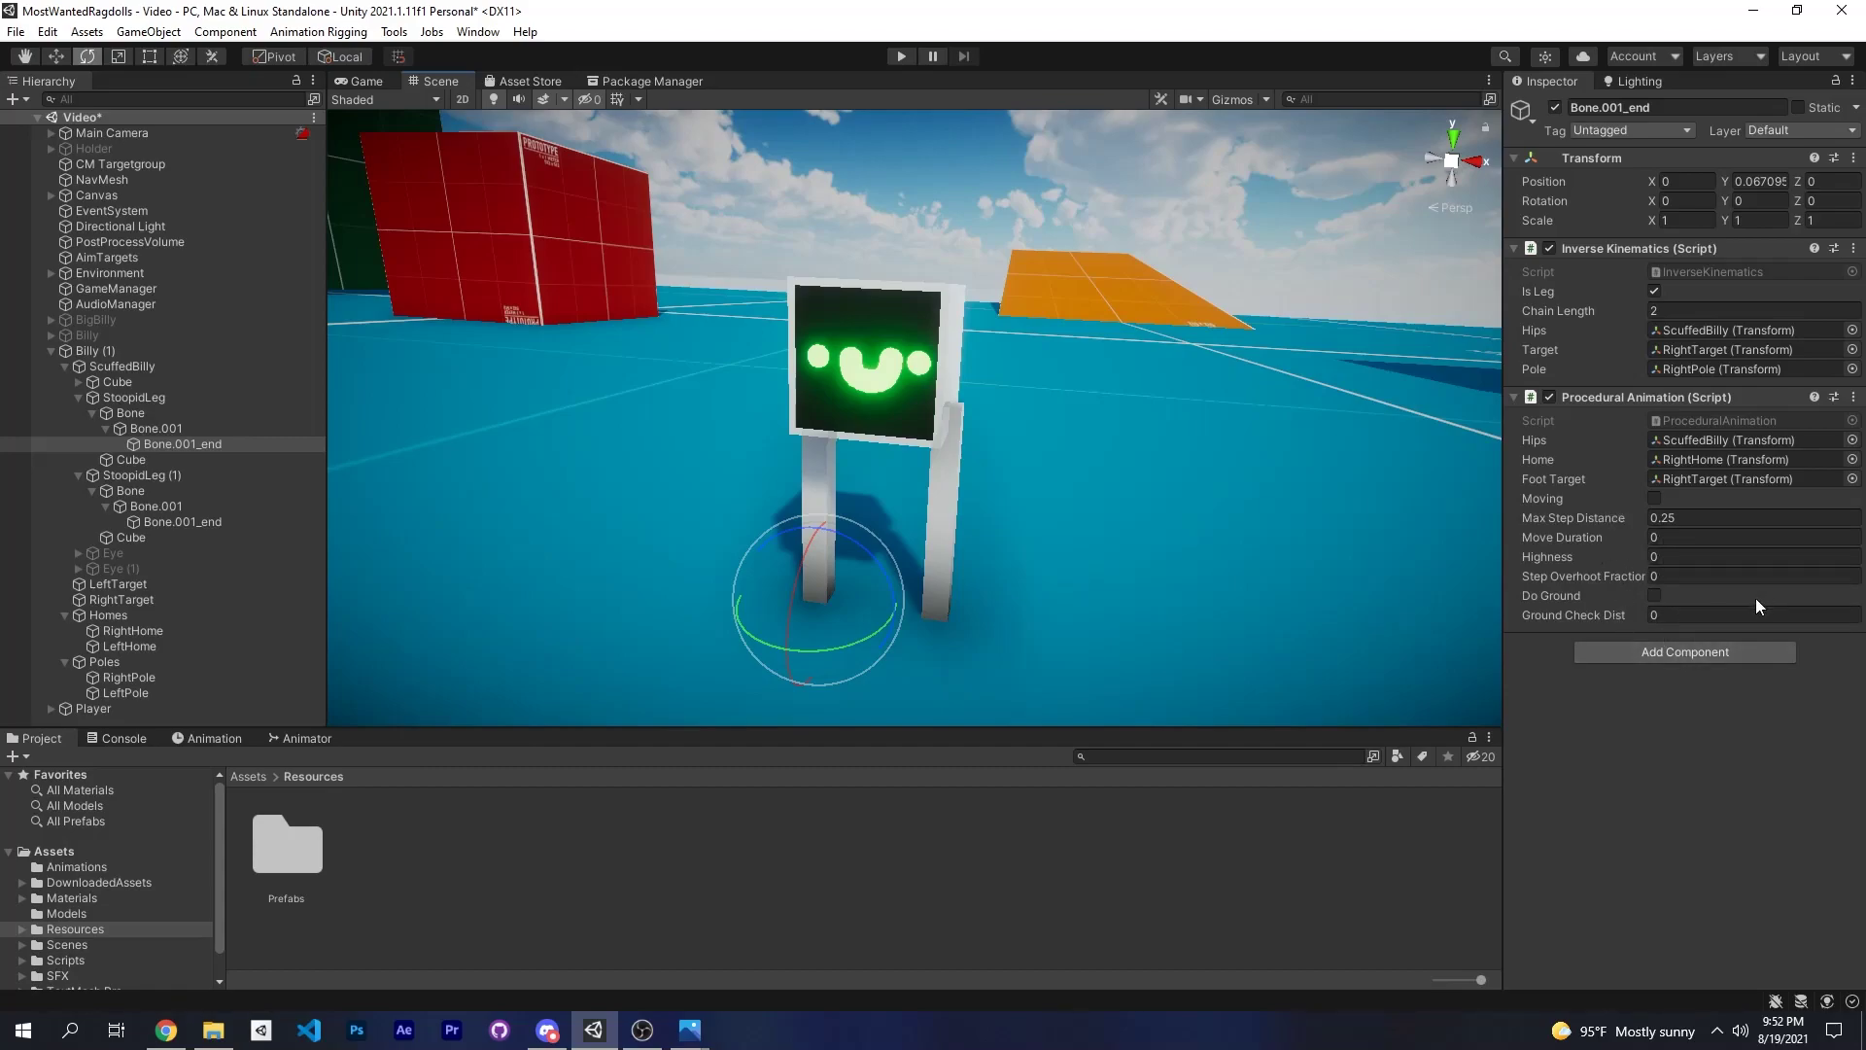
left_click(1700, 540)
type(".25")
left_click(1688, 556)
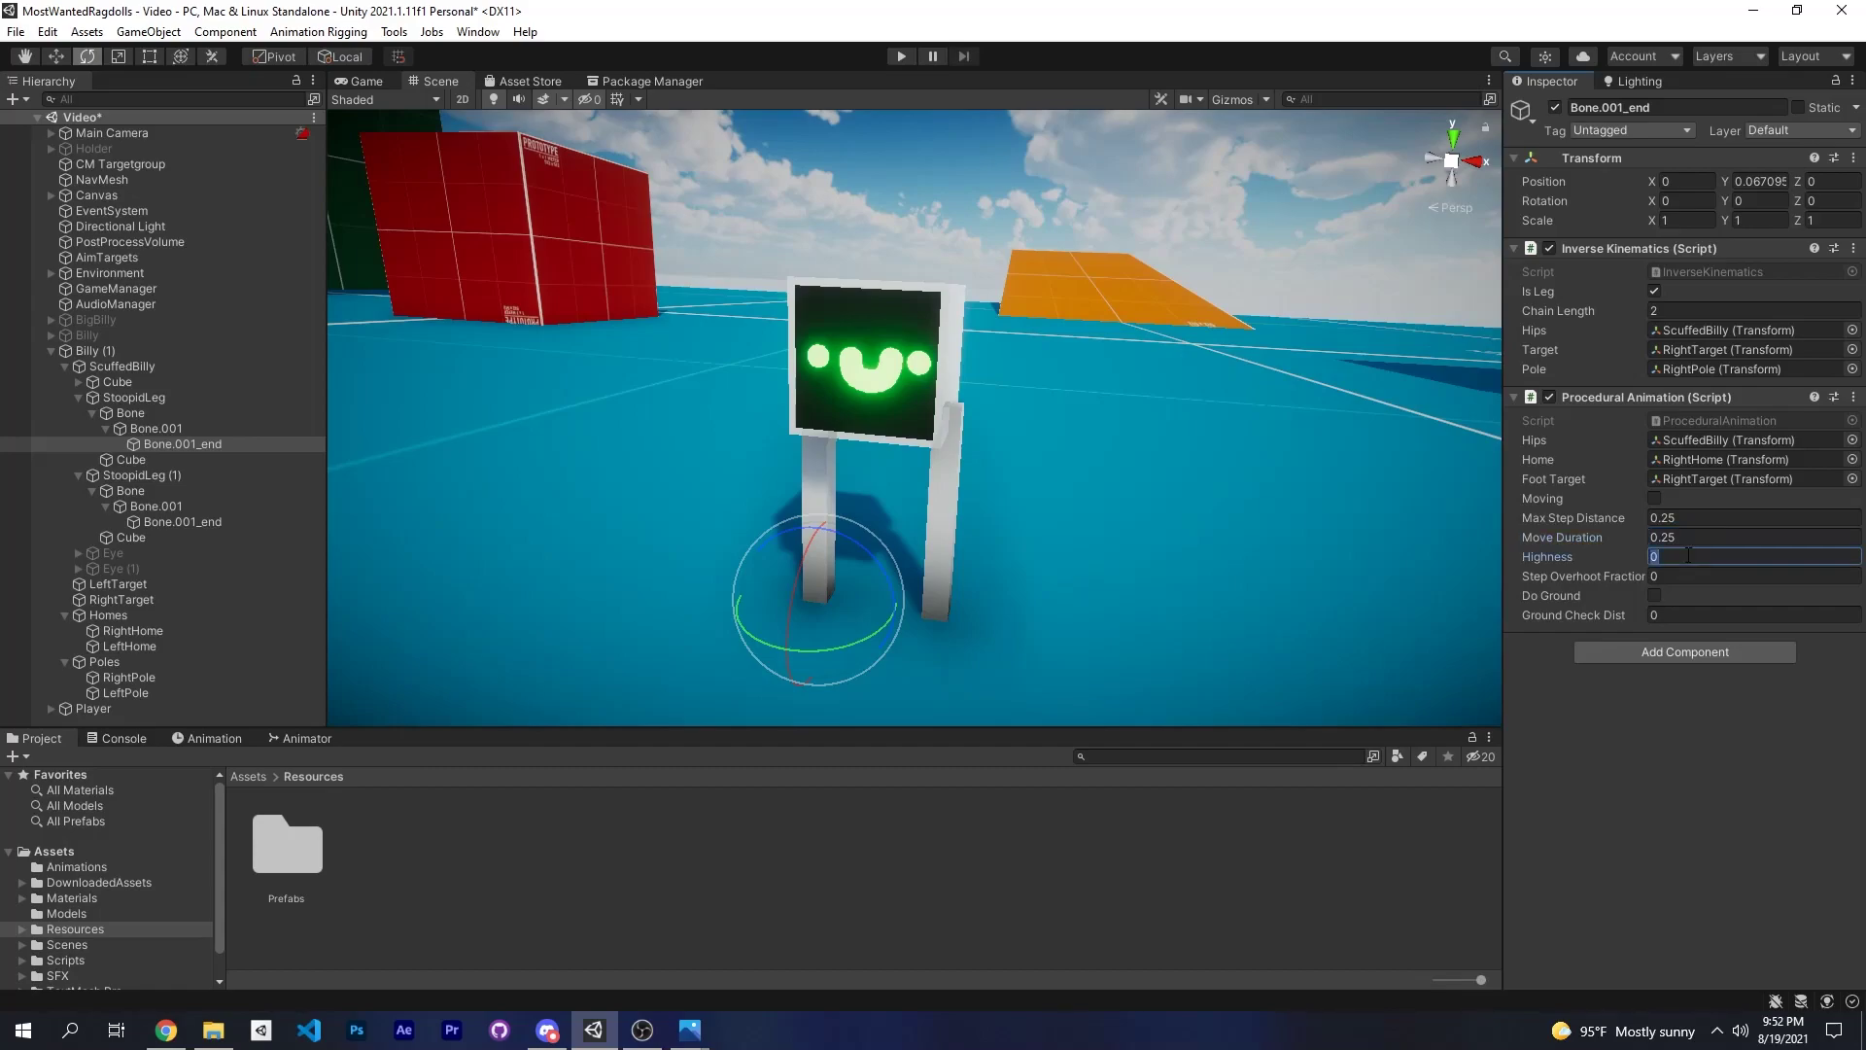
type("1.5")
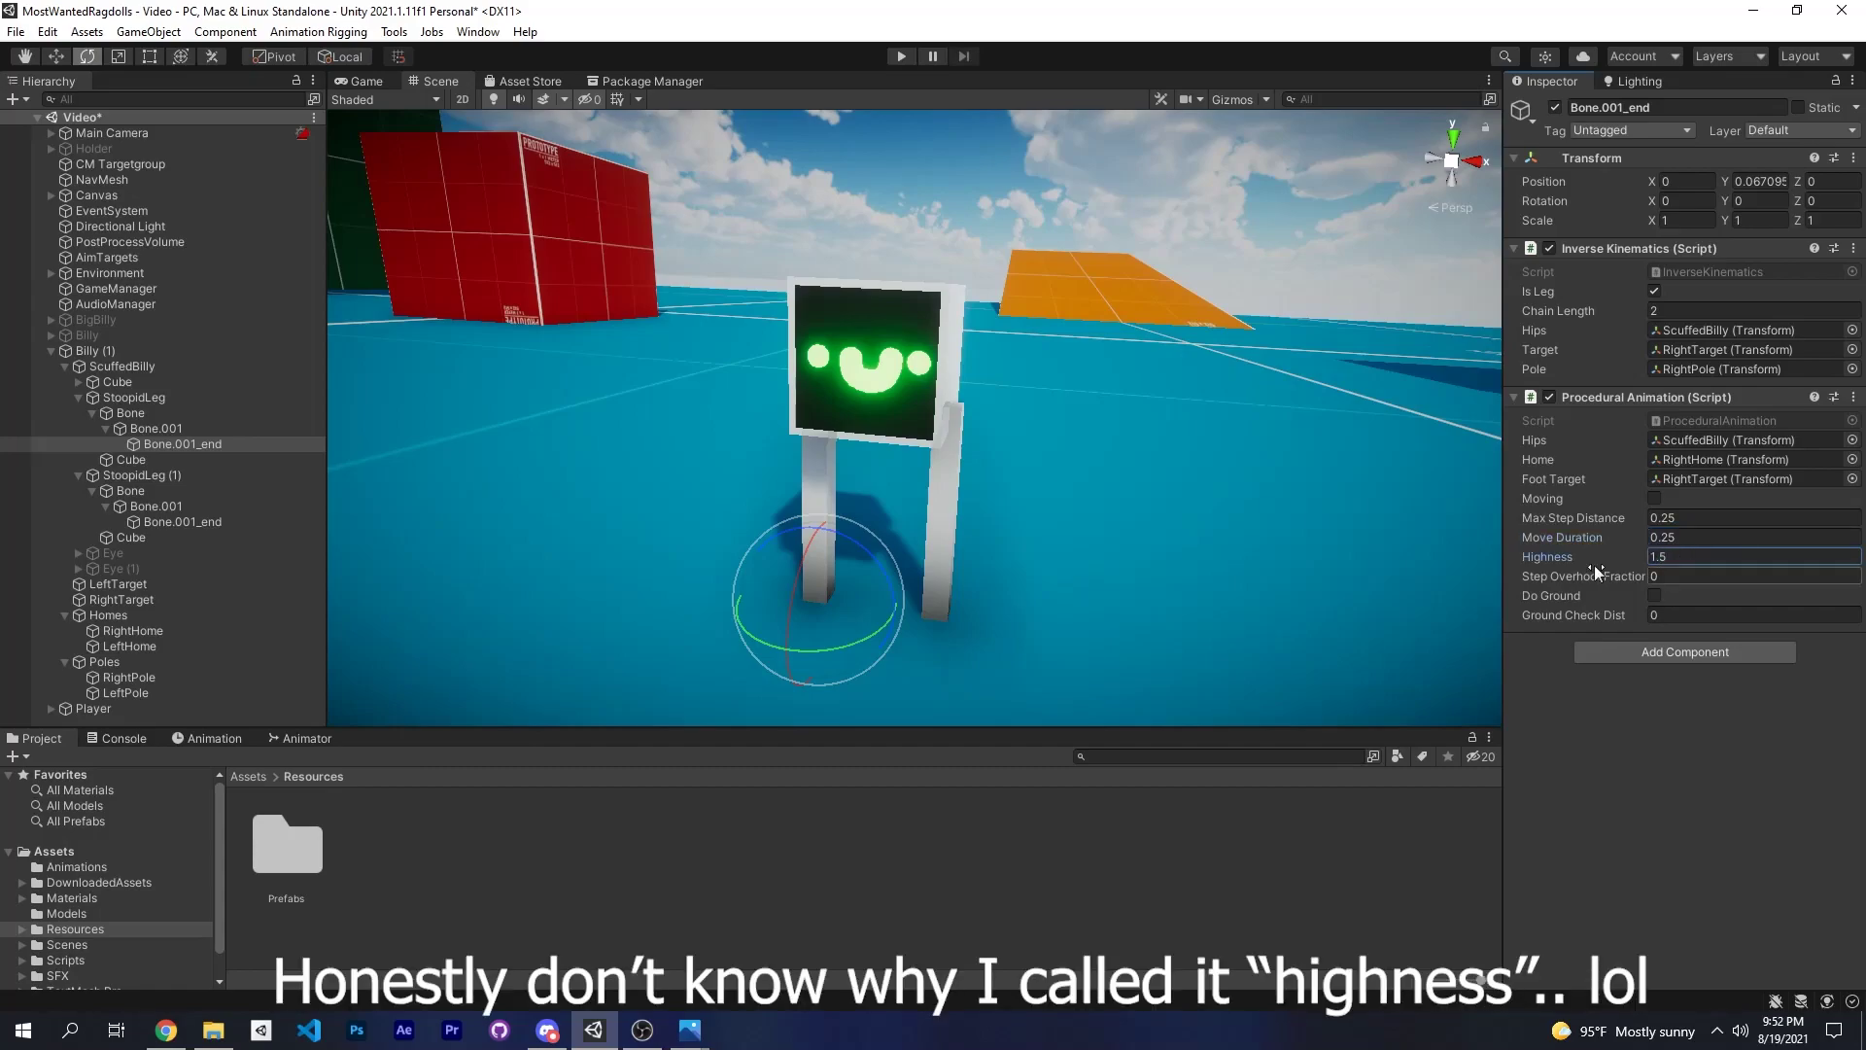
Set the Procedural Animation script's Step Overhoot Fraction to 3.
left_click_drag(845, 491, 1563, 531, "alt")
scroll(855, 538, "down", 5)
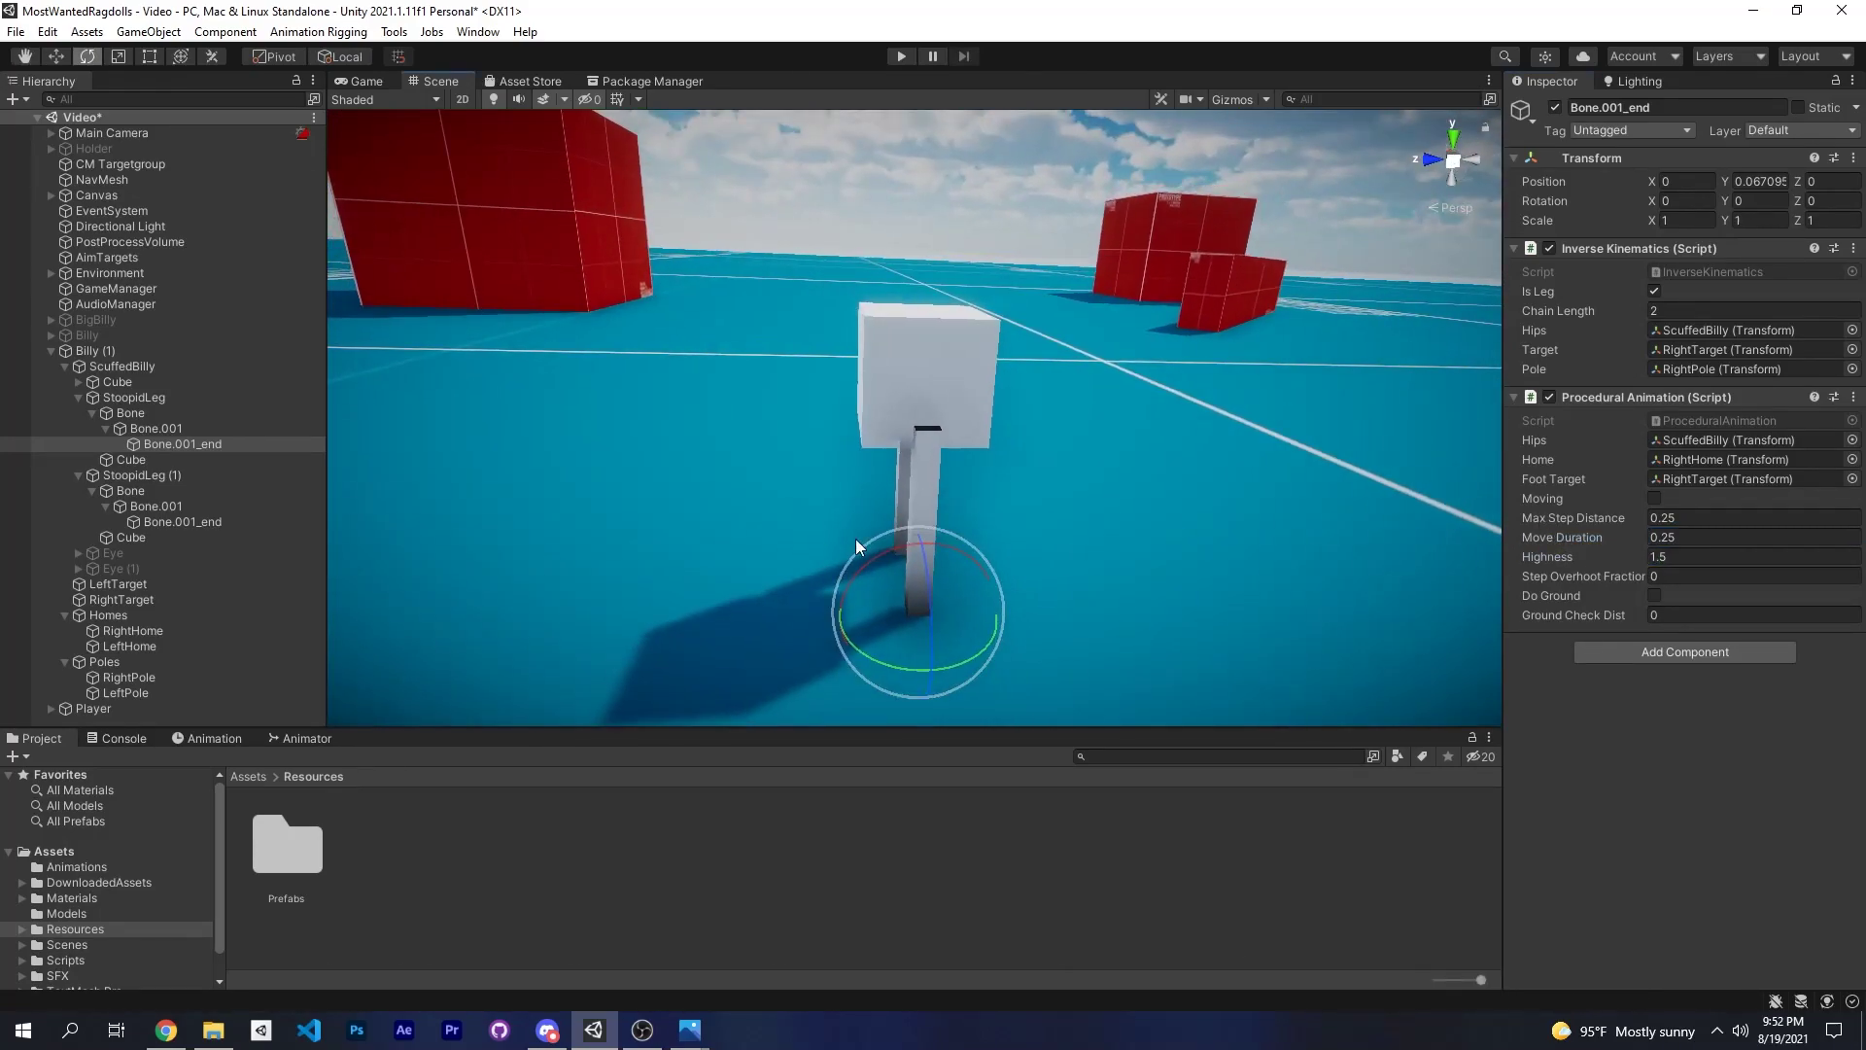
right_click_drag(1239, 488, 799, 509)
key("w")
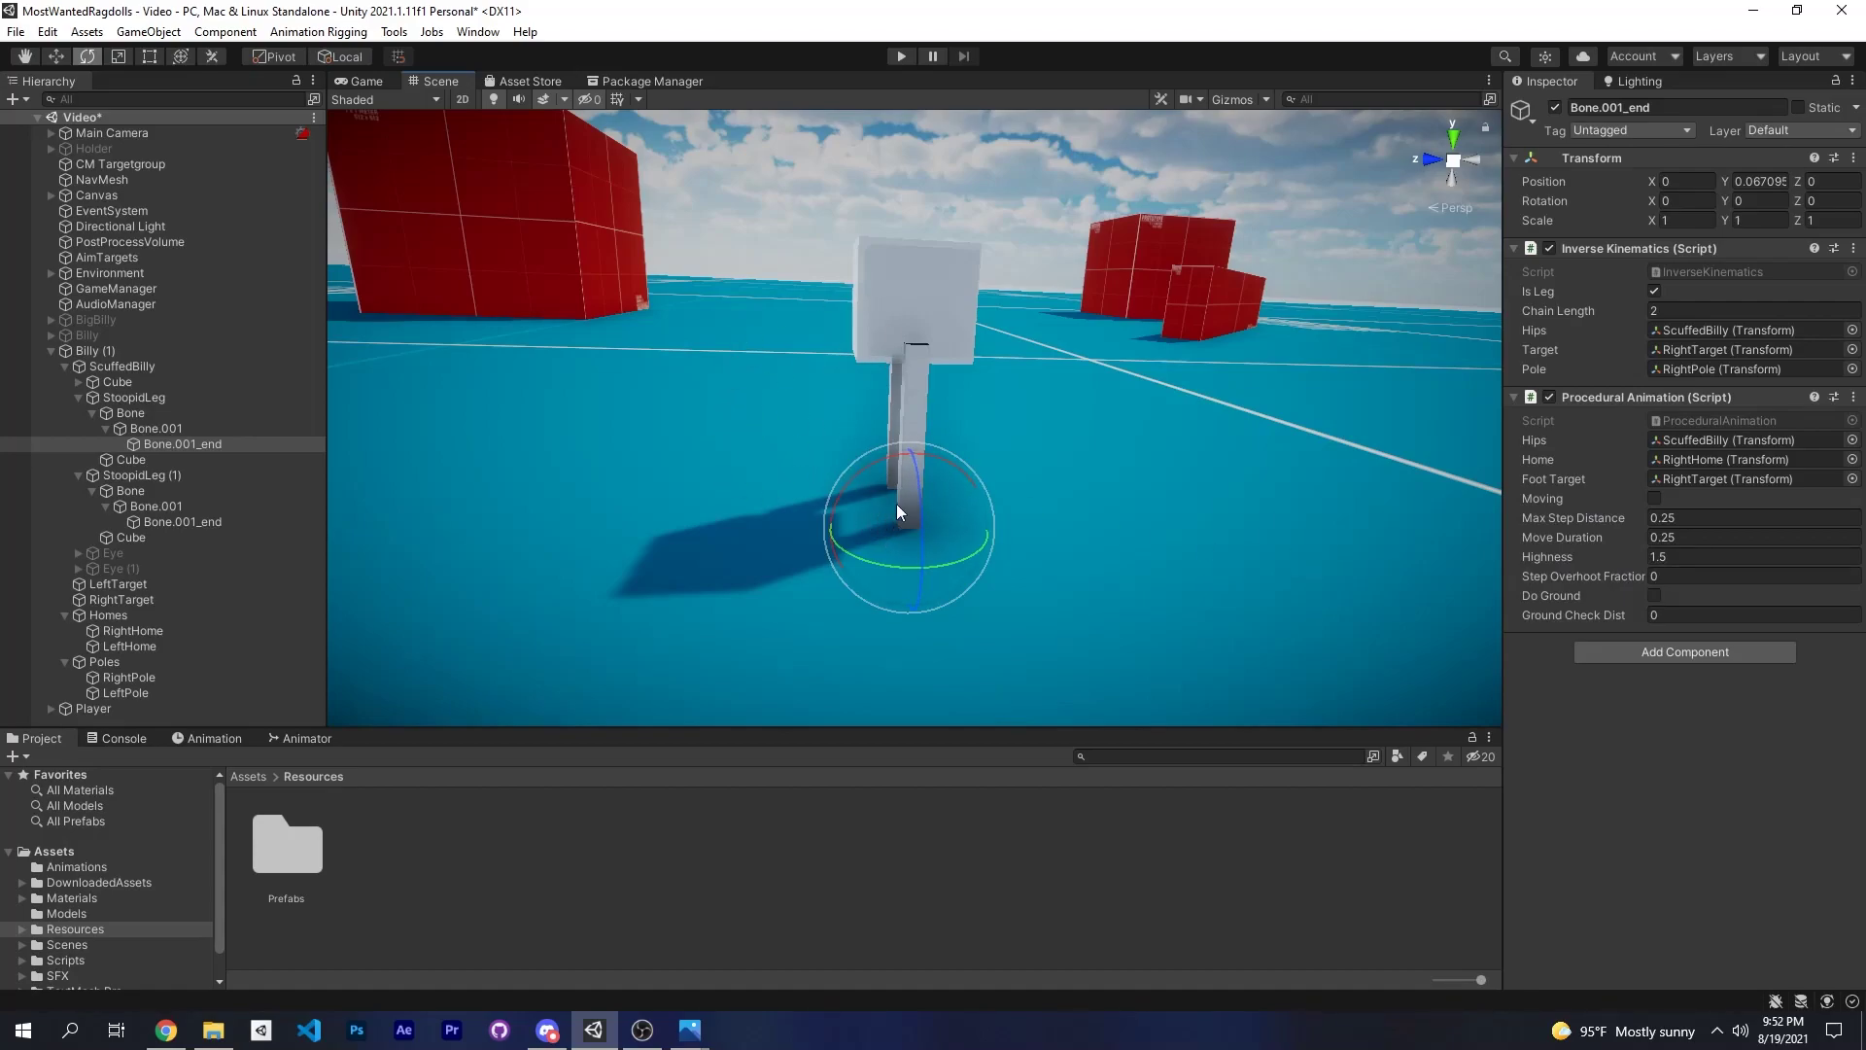
left_click_drag(1210, 465, 1409, 486, "alt")
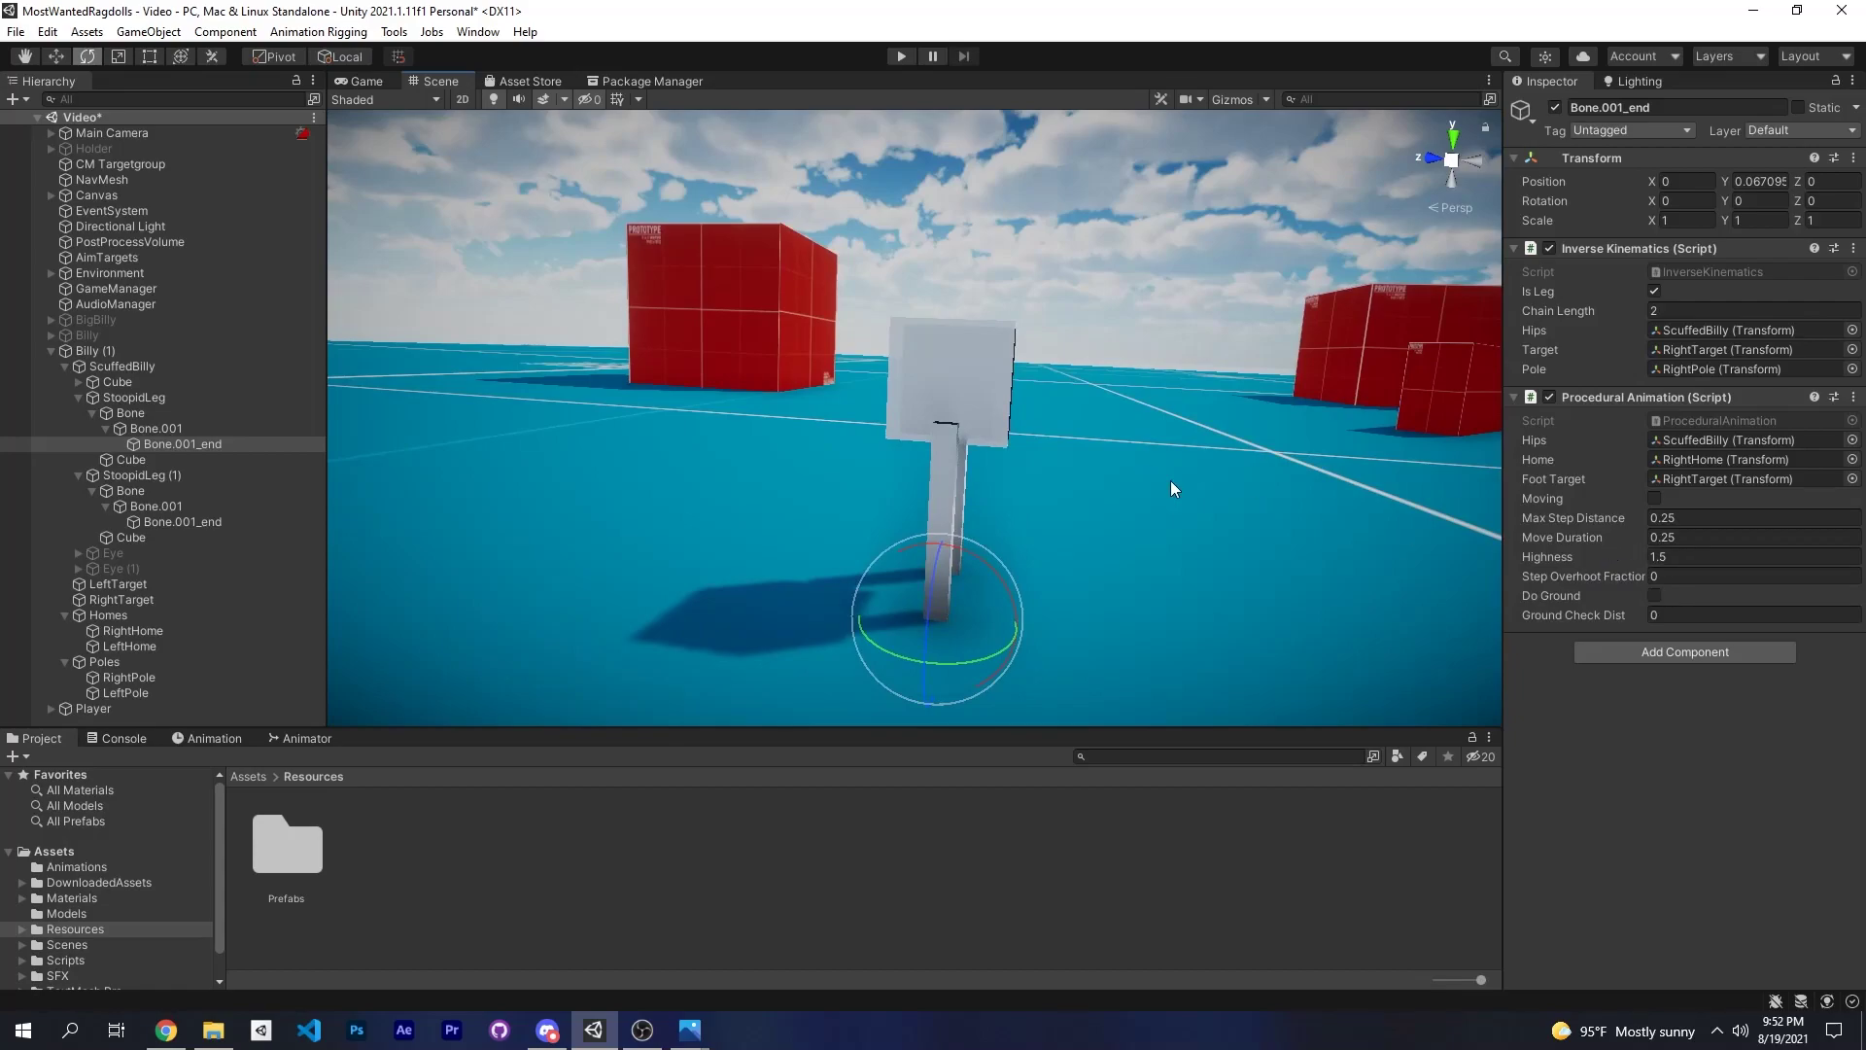
left_click_drag(1170, 481, 985, 476, "alt")
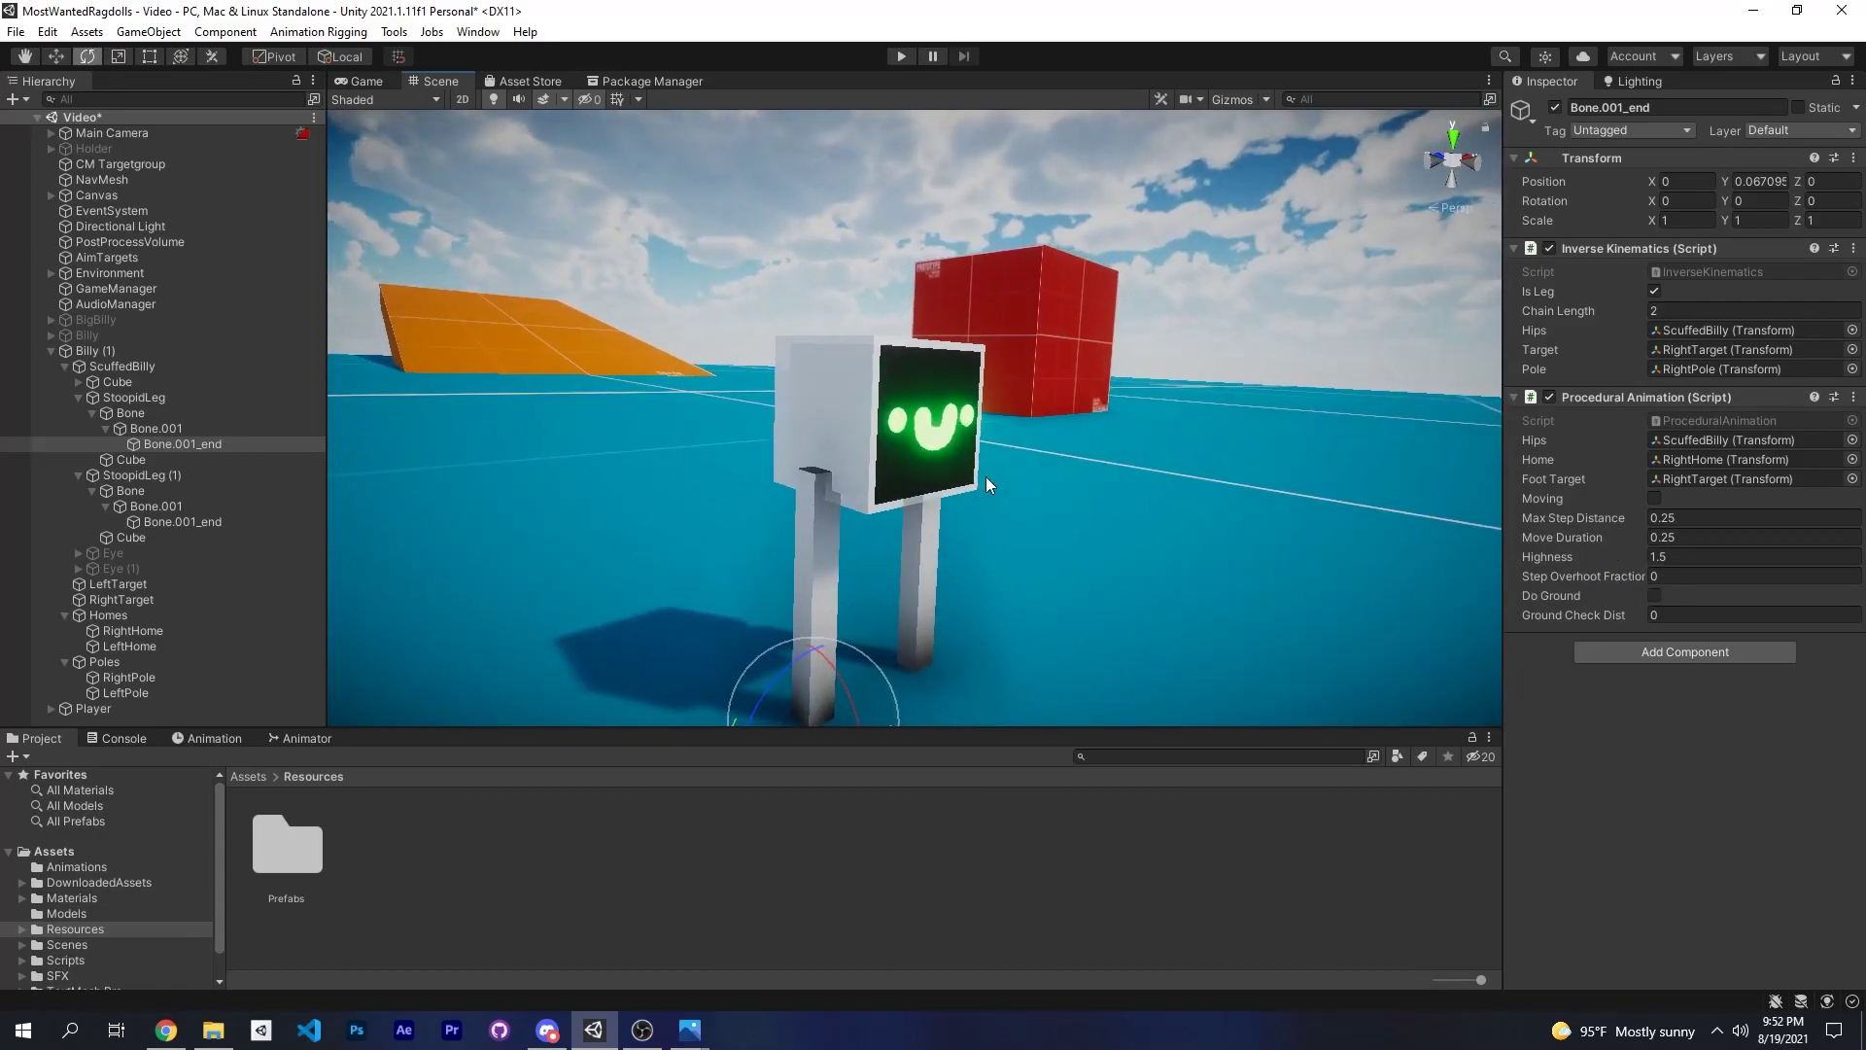
left_click(1697, 577)
Enable Do Ground in the Procedural Animation script of StoopidLeg's Bone.001_end.
right_click_drag(758, 359, 1047, 548)
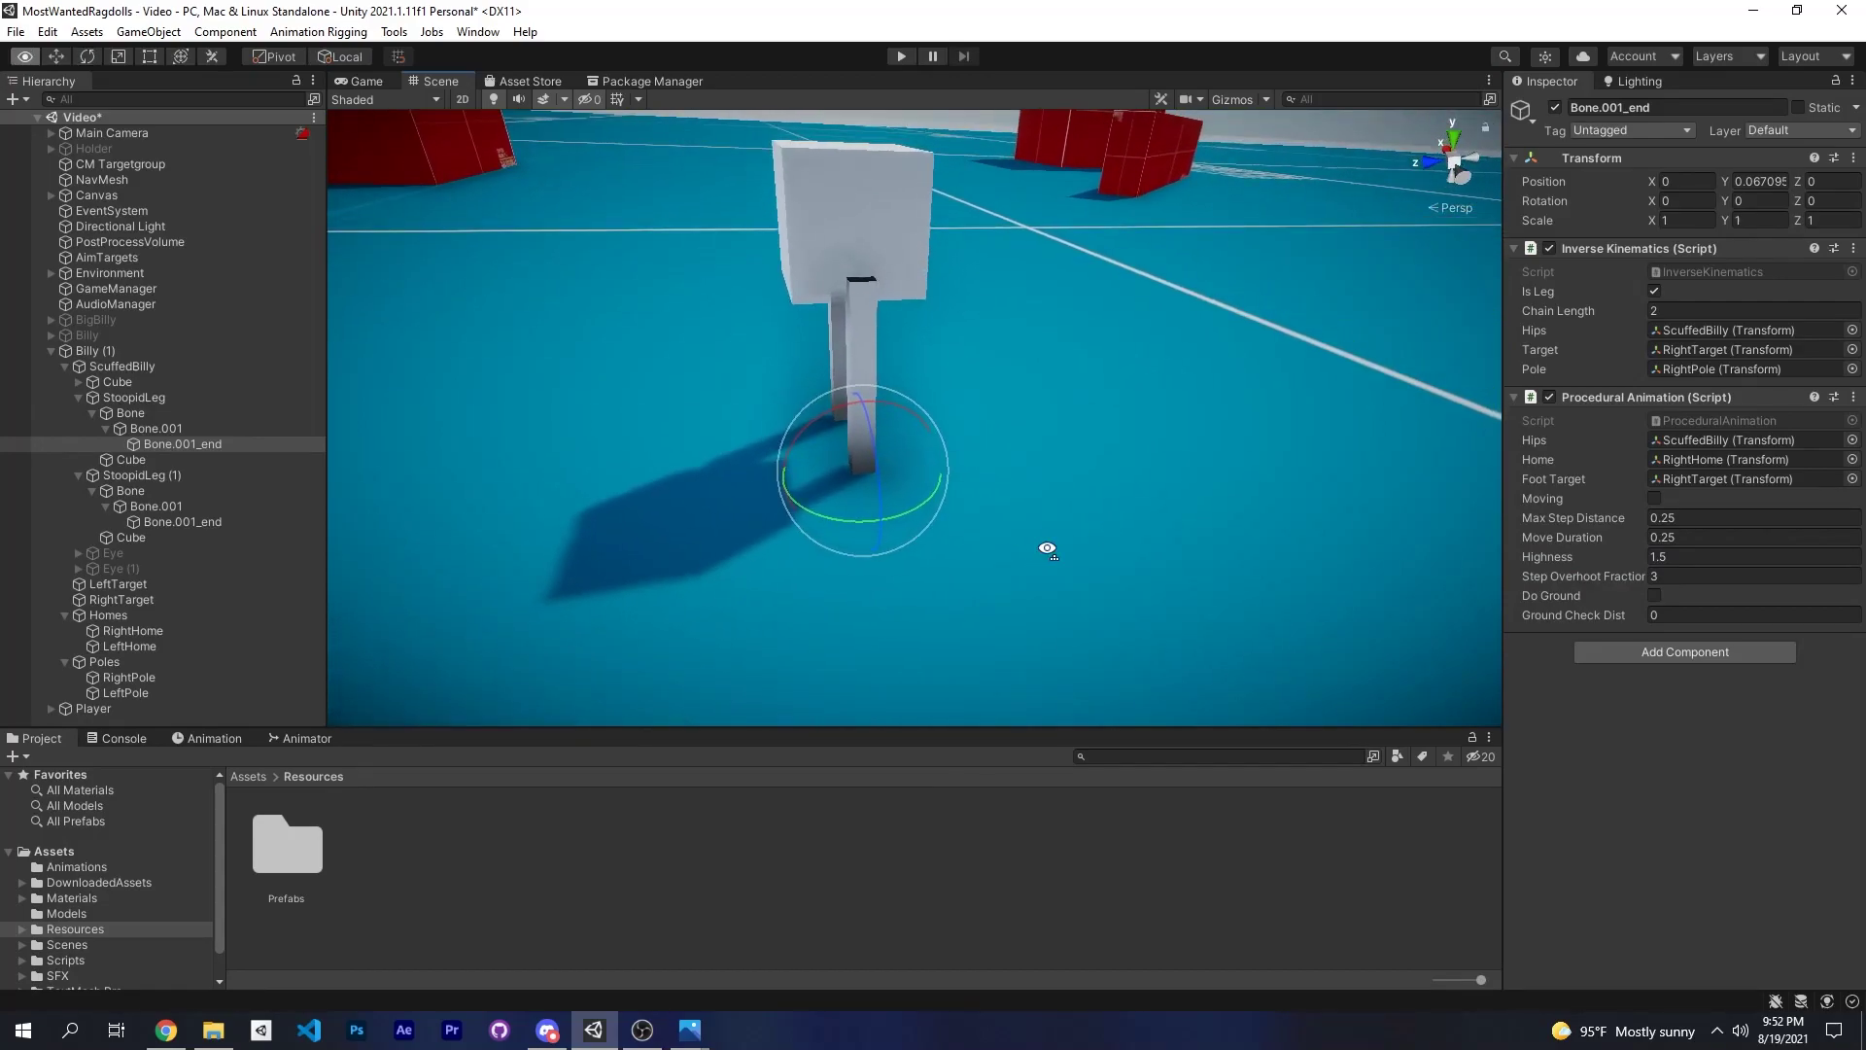
left_click_drag(1047, 549, 698, 510, "alt")
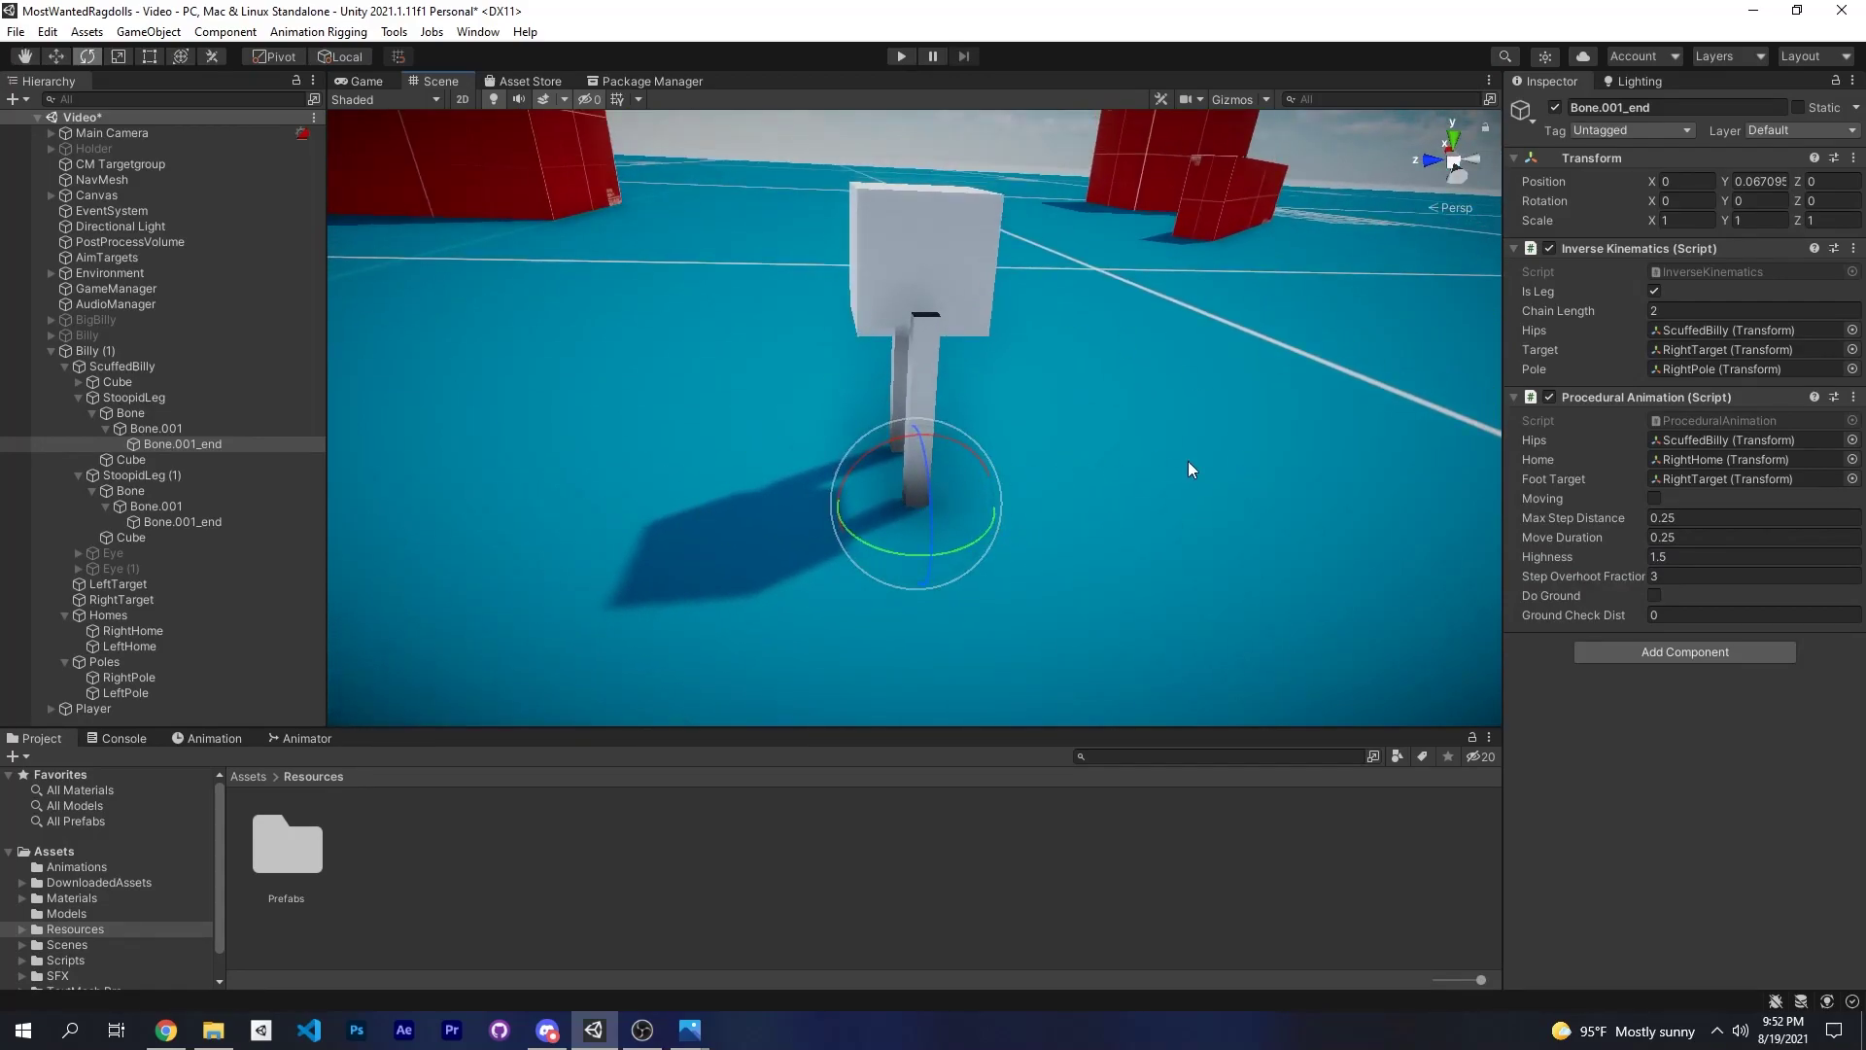
left_click_drag(1288, 443, 1201, 420, "alt")
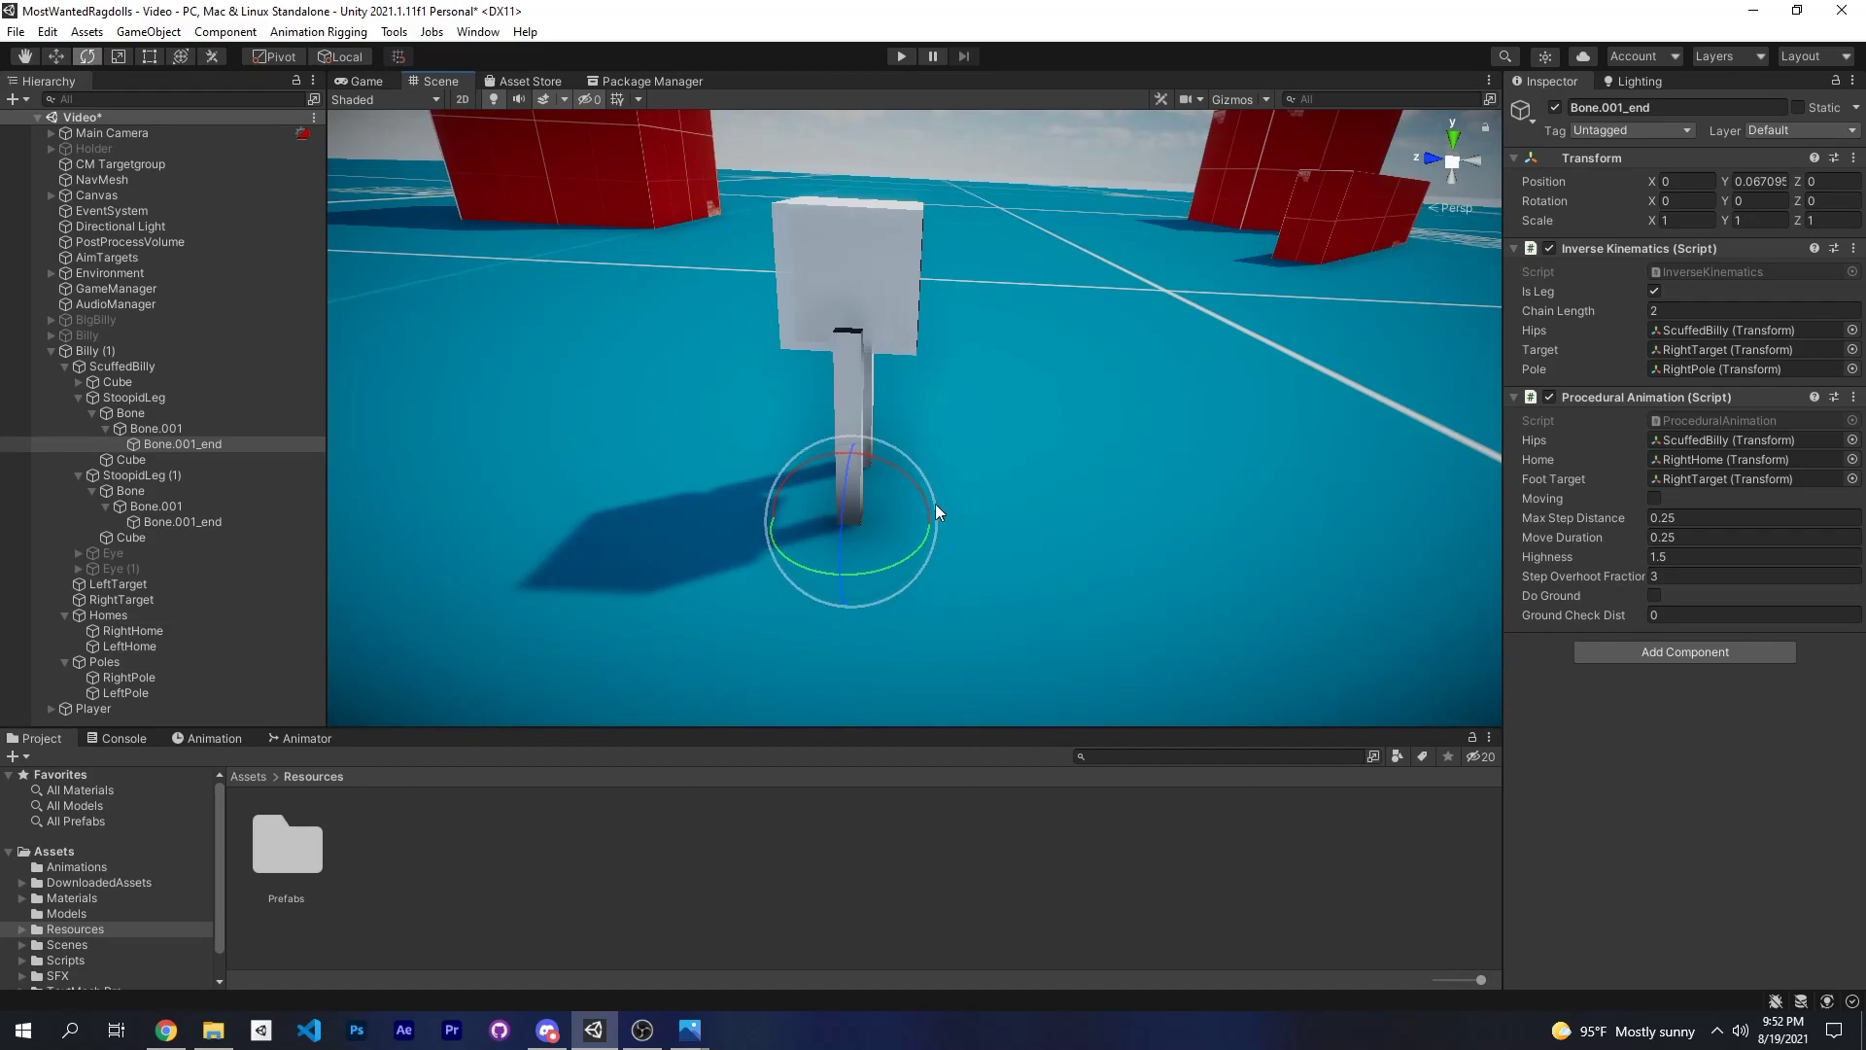
left_click_drag(1164, 540, 879, 472, "alt")
left_click(1654, 595)
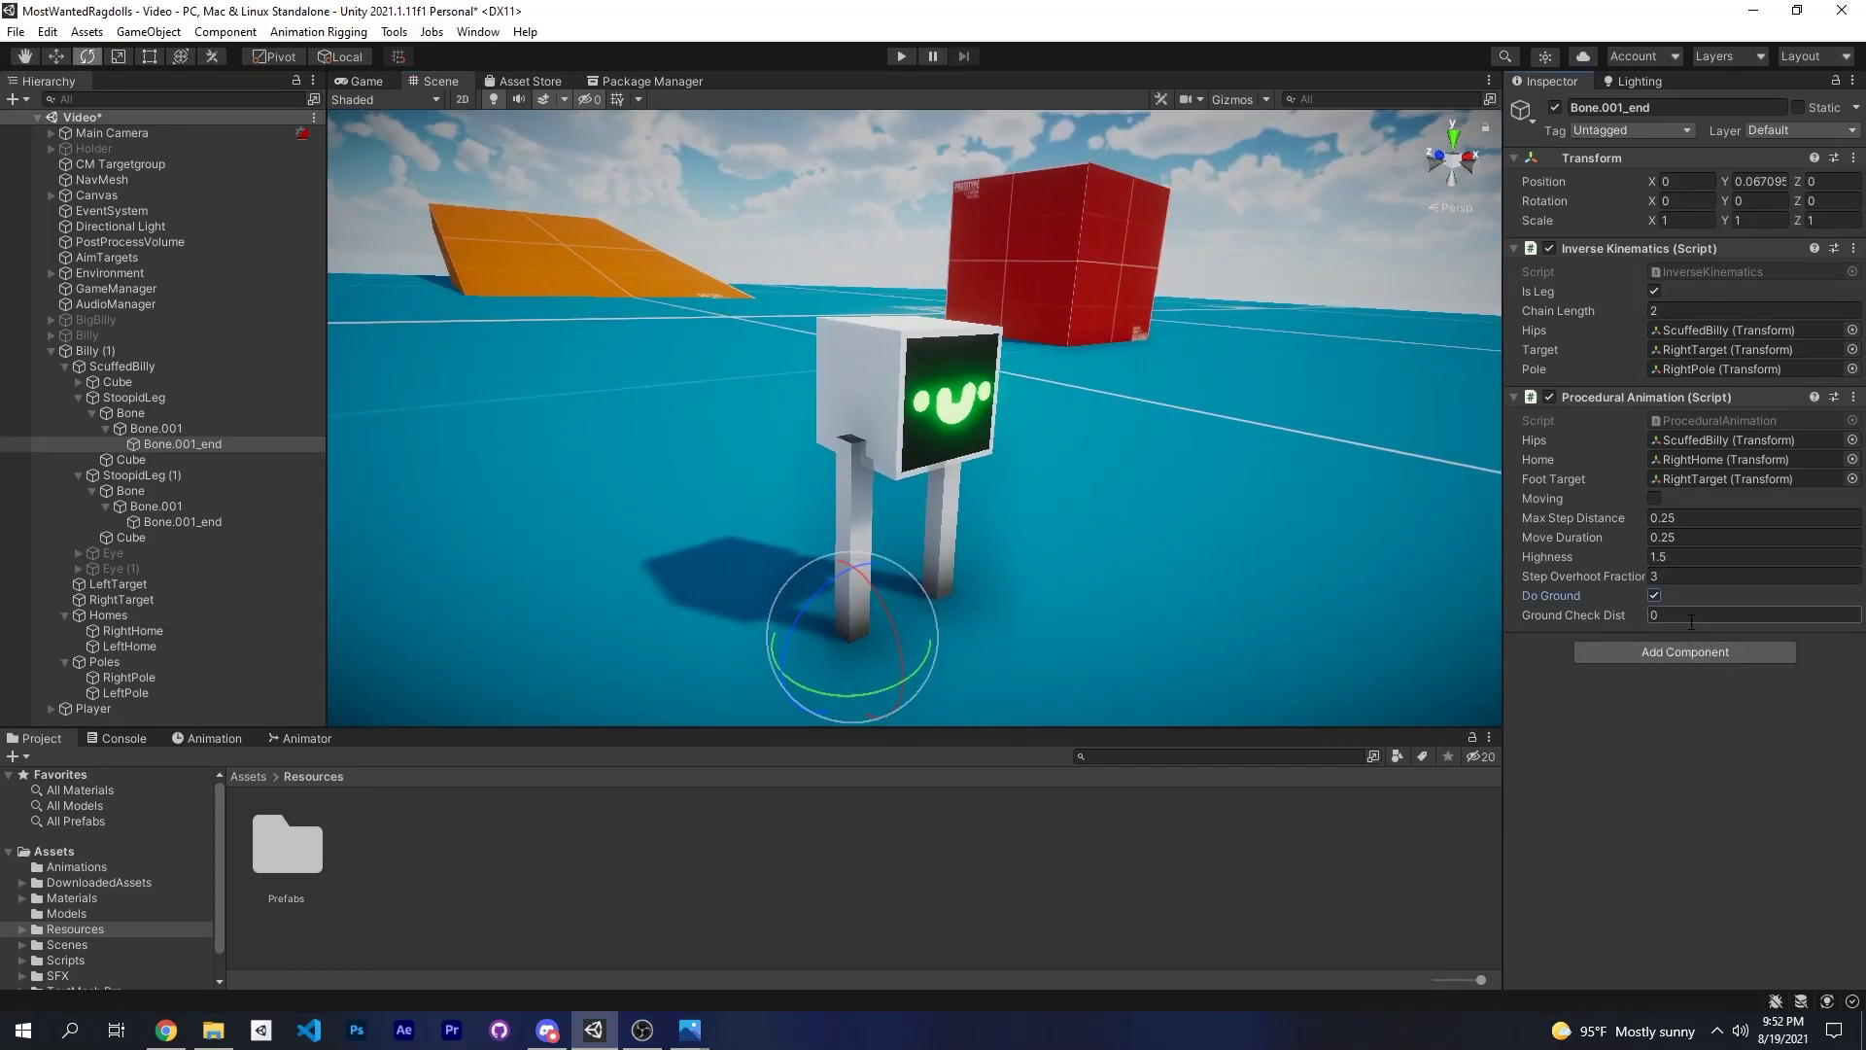
Set the Procedural Animation script's Ground Check Dist to 2.
right_click_drag(1052, 585, 1056, 671, "alt")
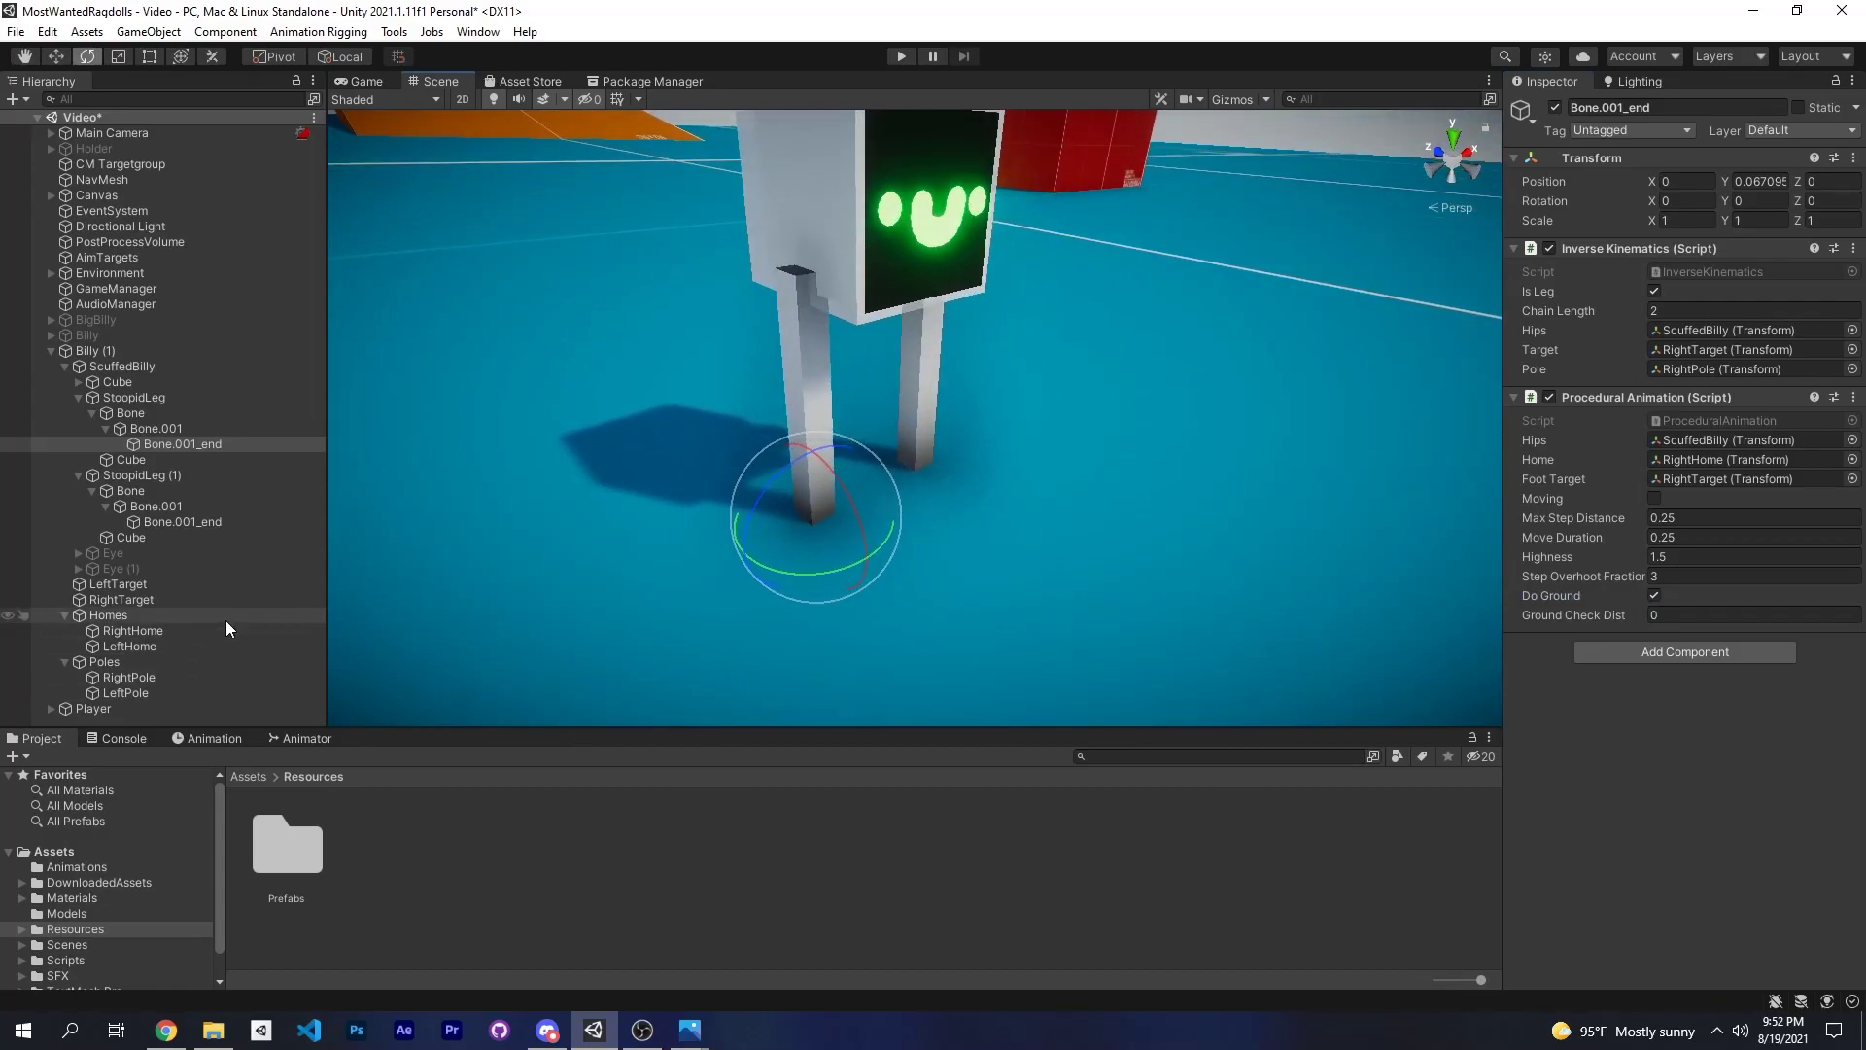
mouse_move(1079, 500)
left_mouse_down("alt")
mouse_move(1181, 496)
mouse_move(1085, 469)
left_mouse_up("alt")
right_click_drag(1083, 469, 694, 587)
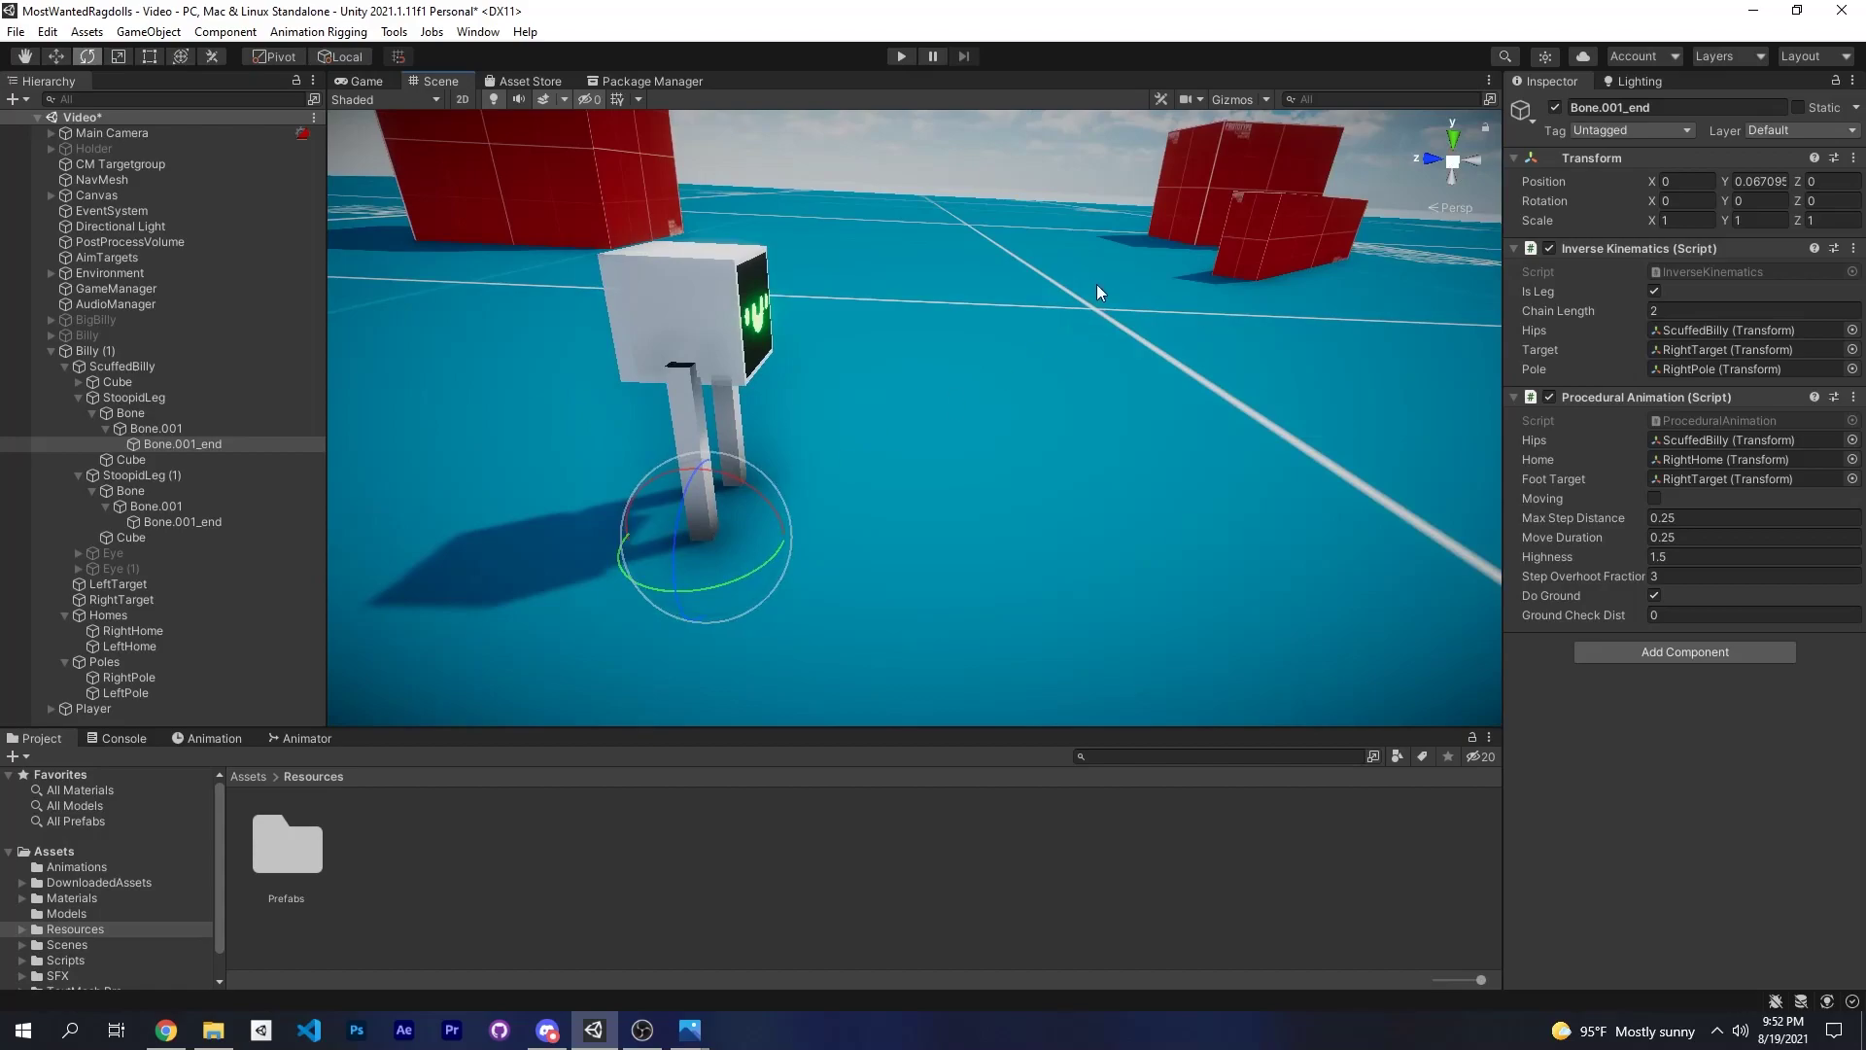
right_click_drag(1226, 464, 1104, 420)
left_click_drag(1105, 420, 938, 604, "alt")
right_click_drag(939, 602, 758, 605)
right_click_drag(1233, 542, 1202, 467)
left_click(1717, 615)
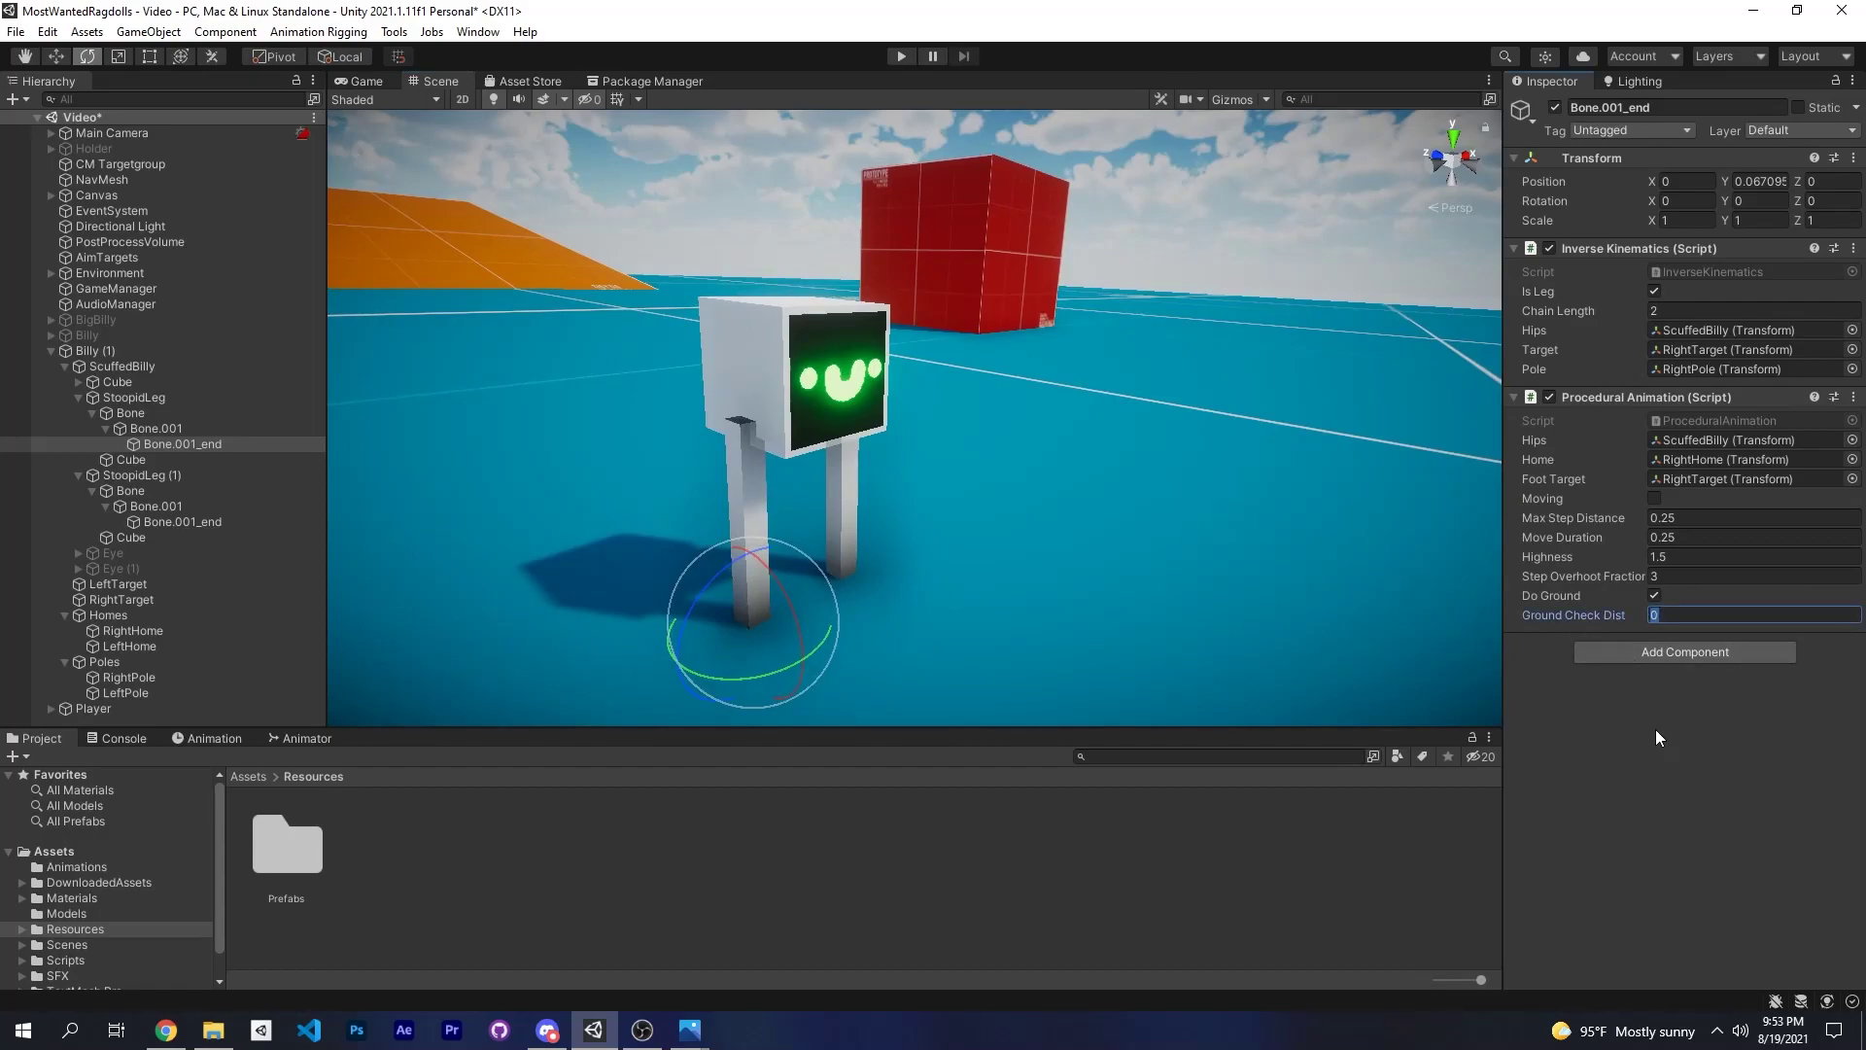
type("2")
left_click_drag(1030, 564, 792, 376, "alt")
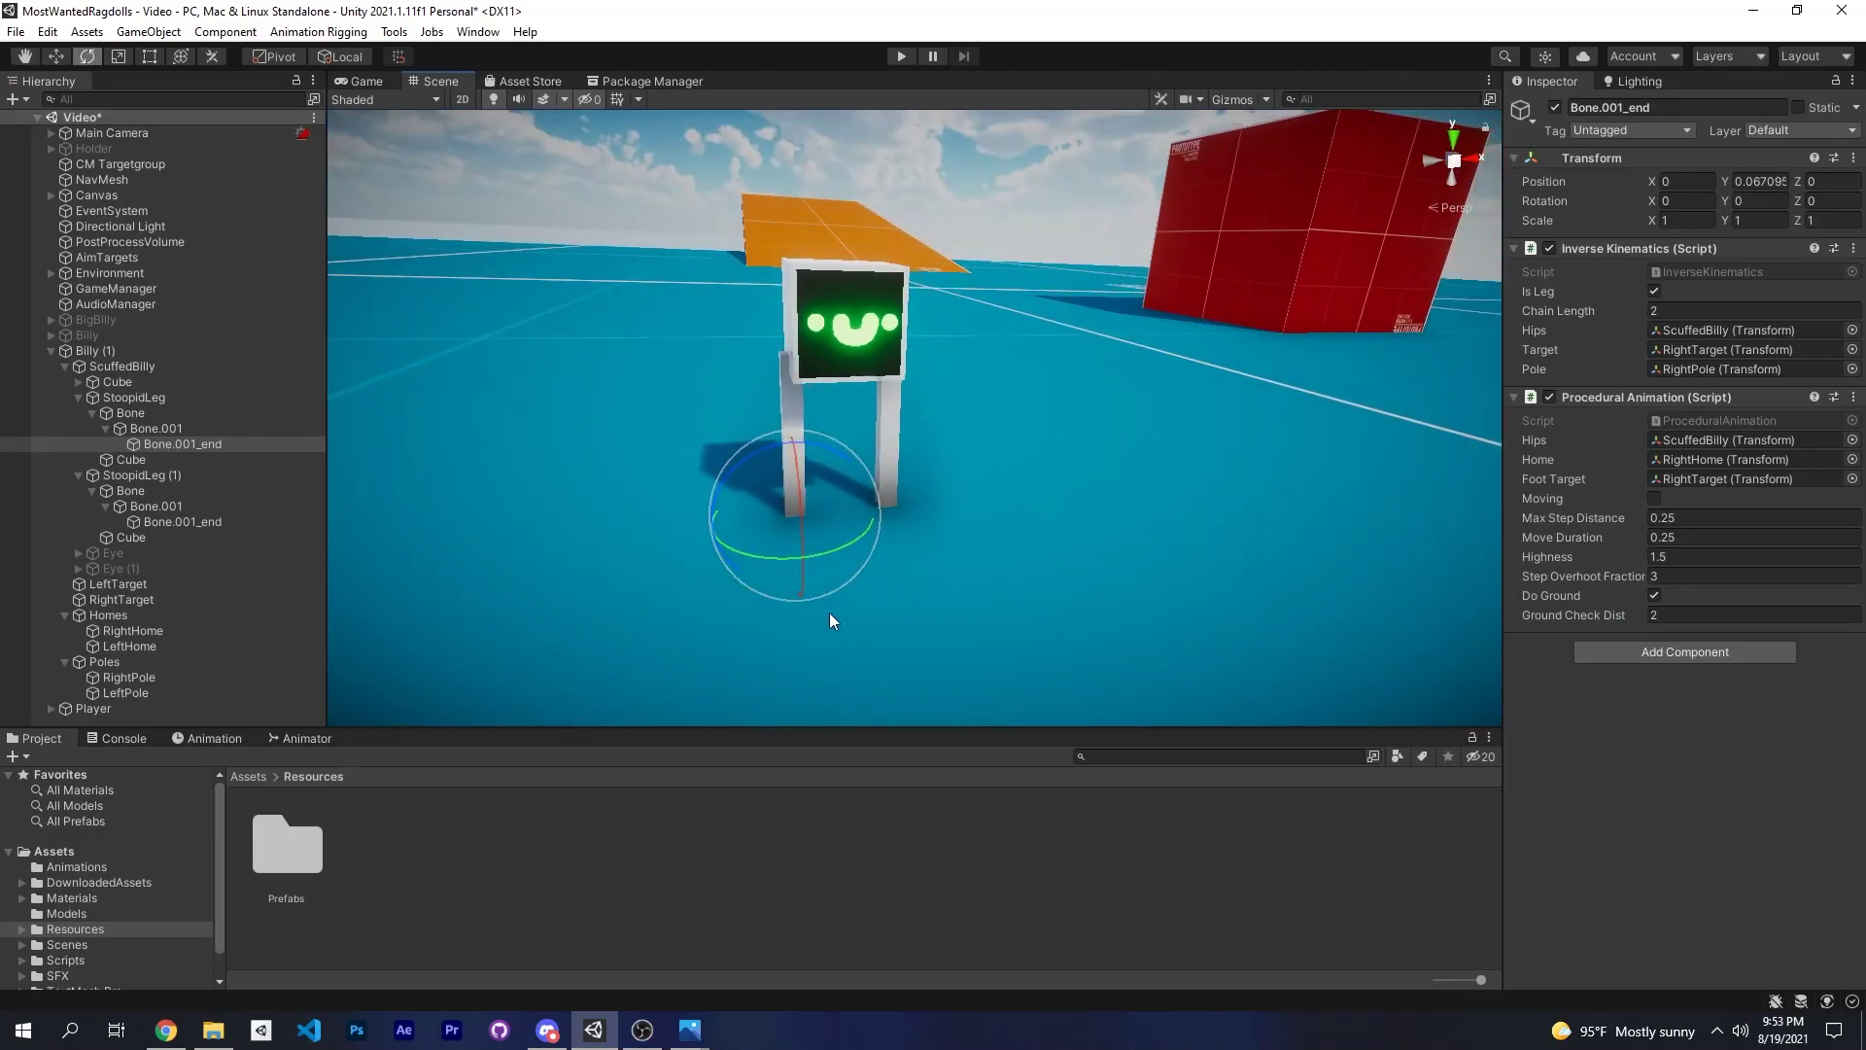
left_click_drag(1094, 486, 1314, 424, "alt")
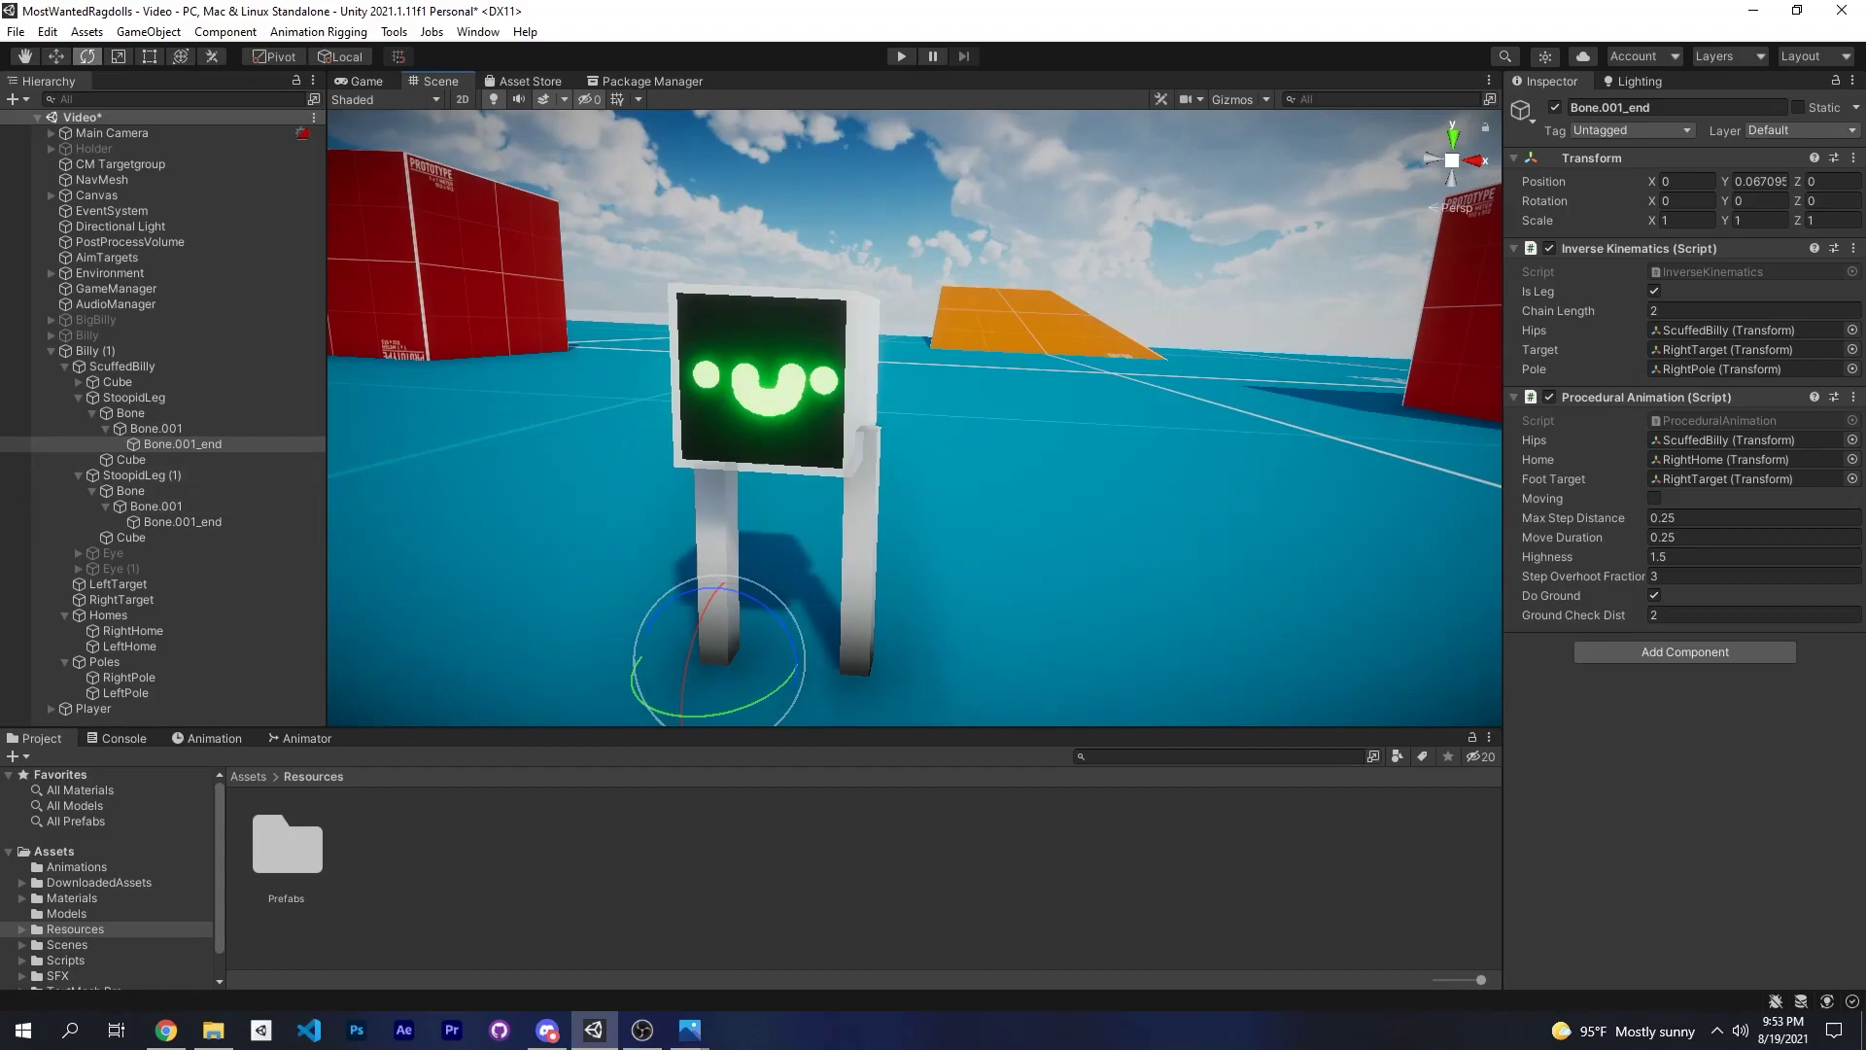
left_click_drag(1162, 562, 1329, 484, "alt")
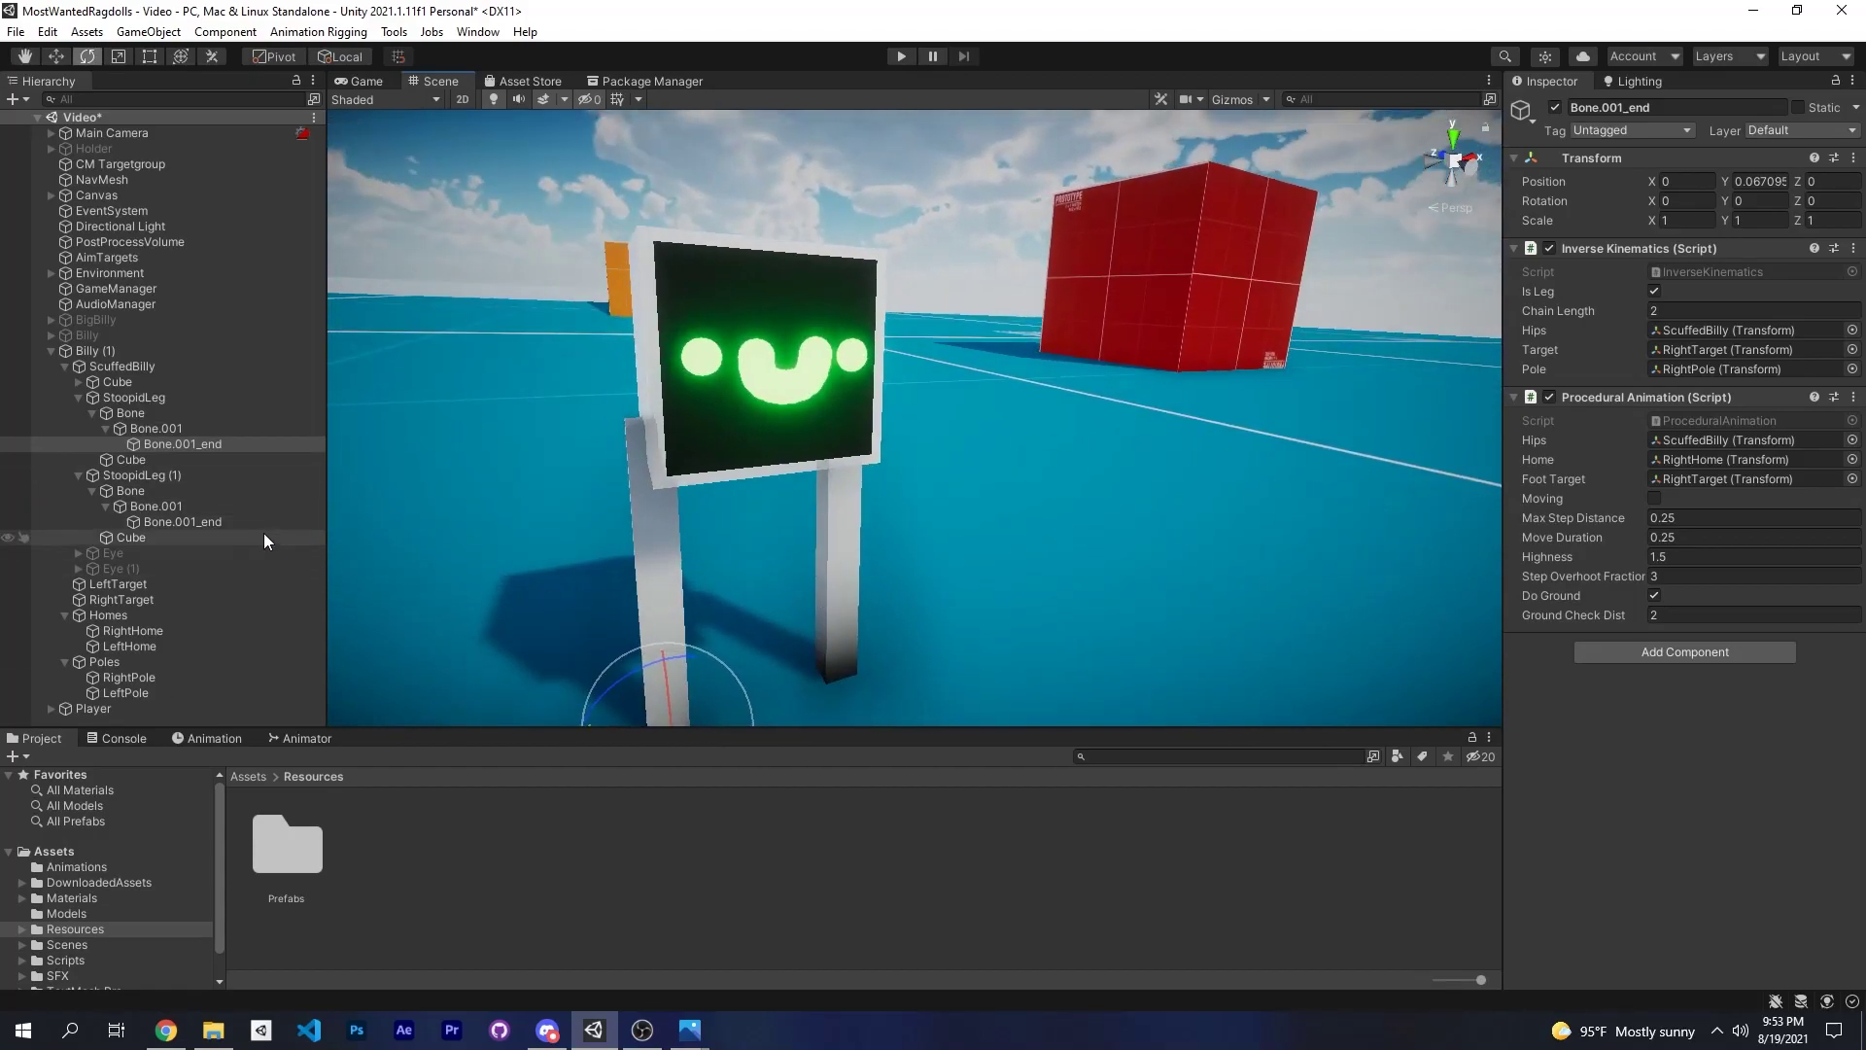
Add the Billy Controller script to ScuffedBilly.
left_click(214, 522)
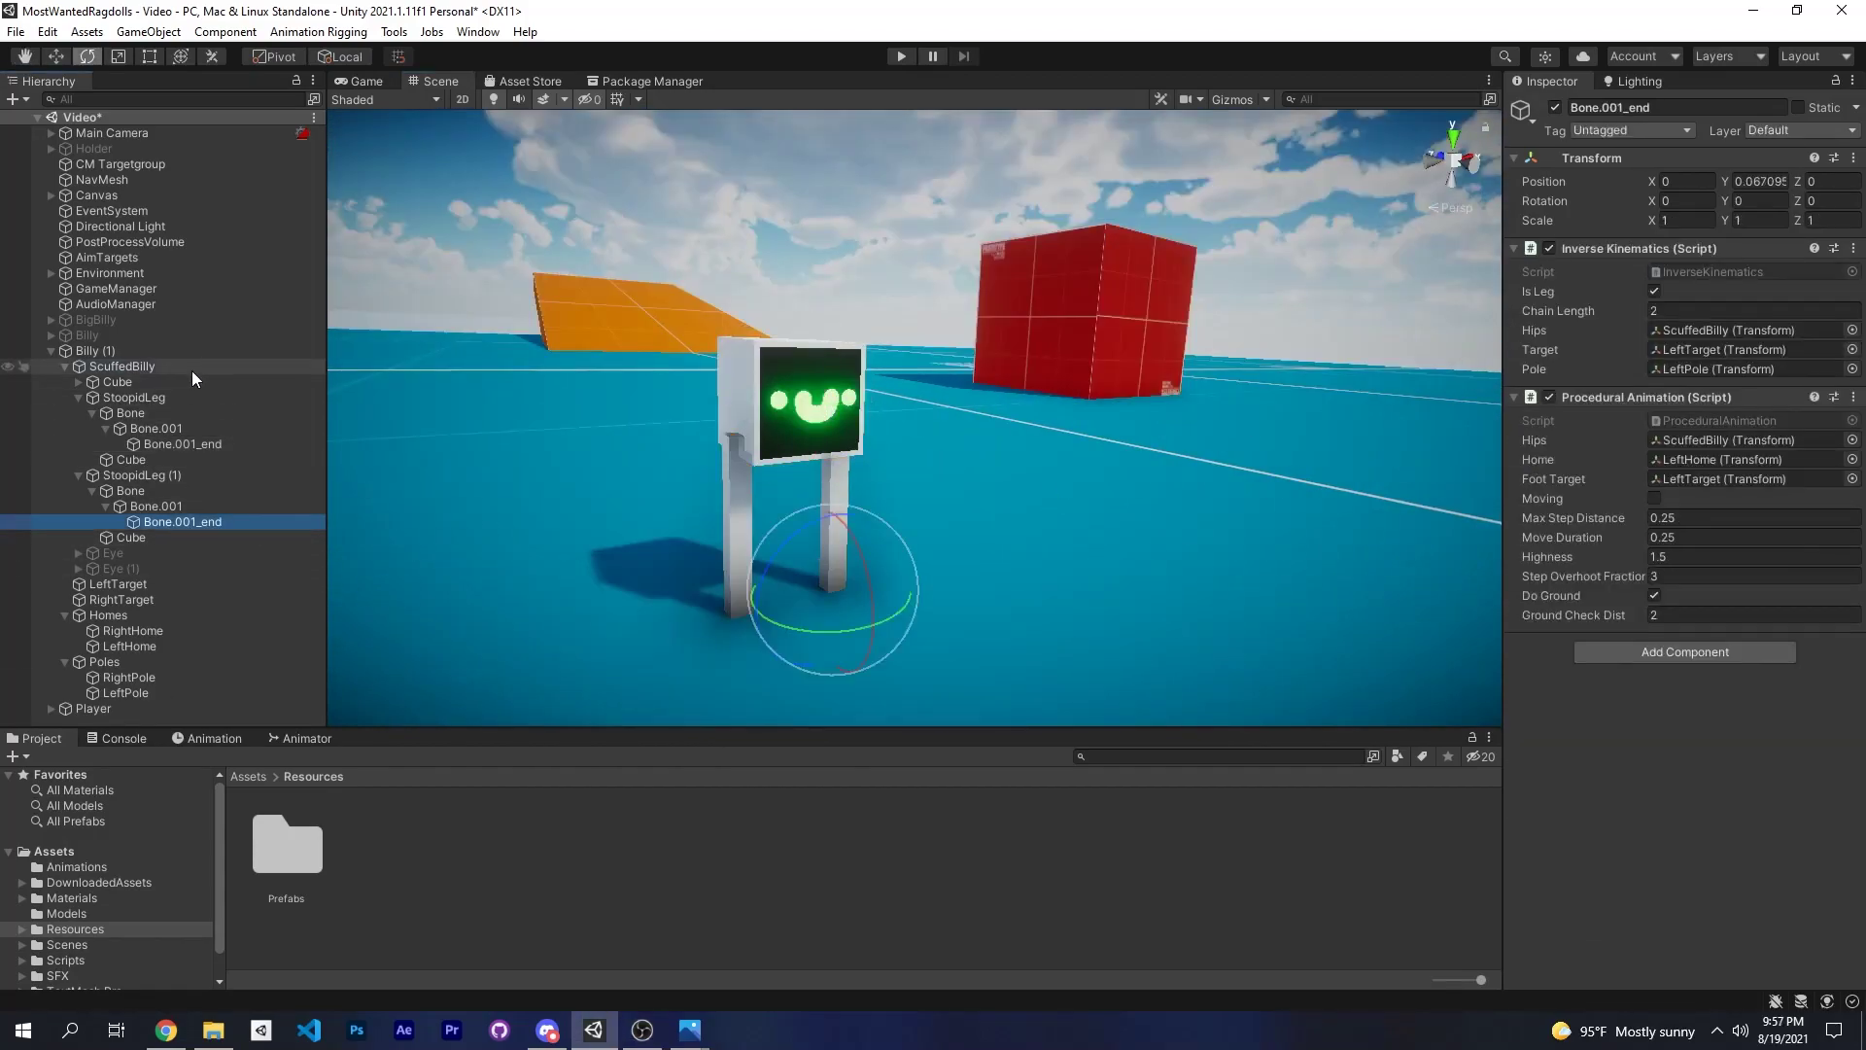
left_click(191, 366)
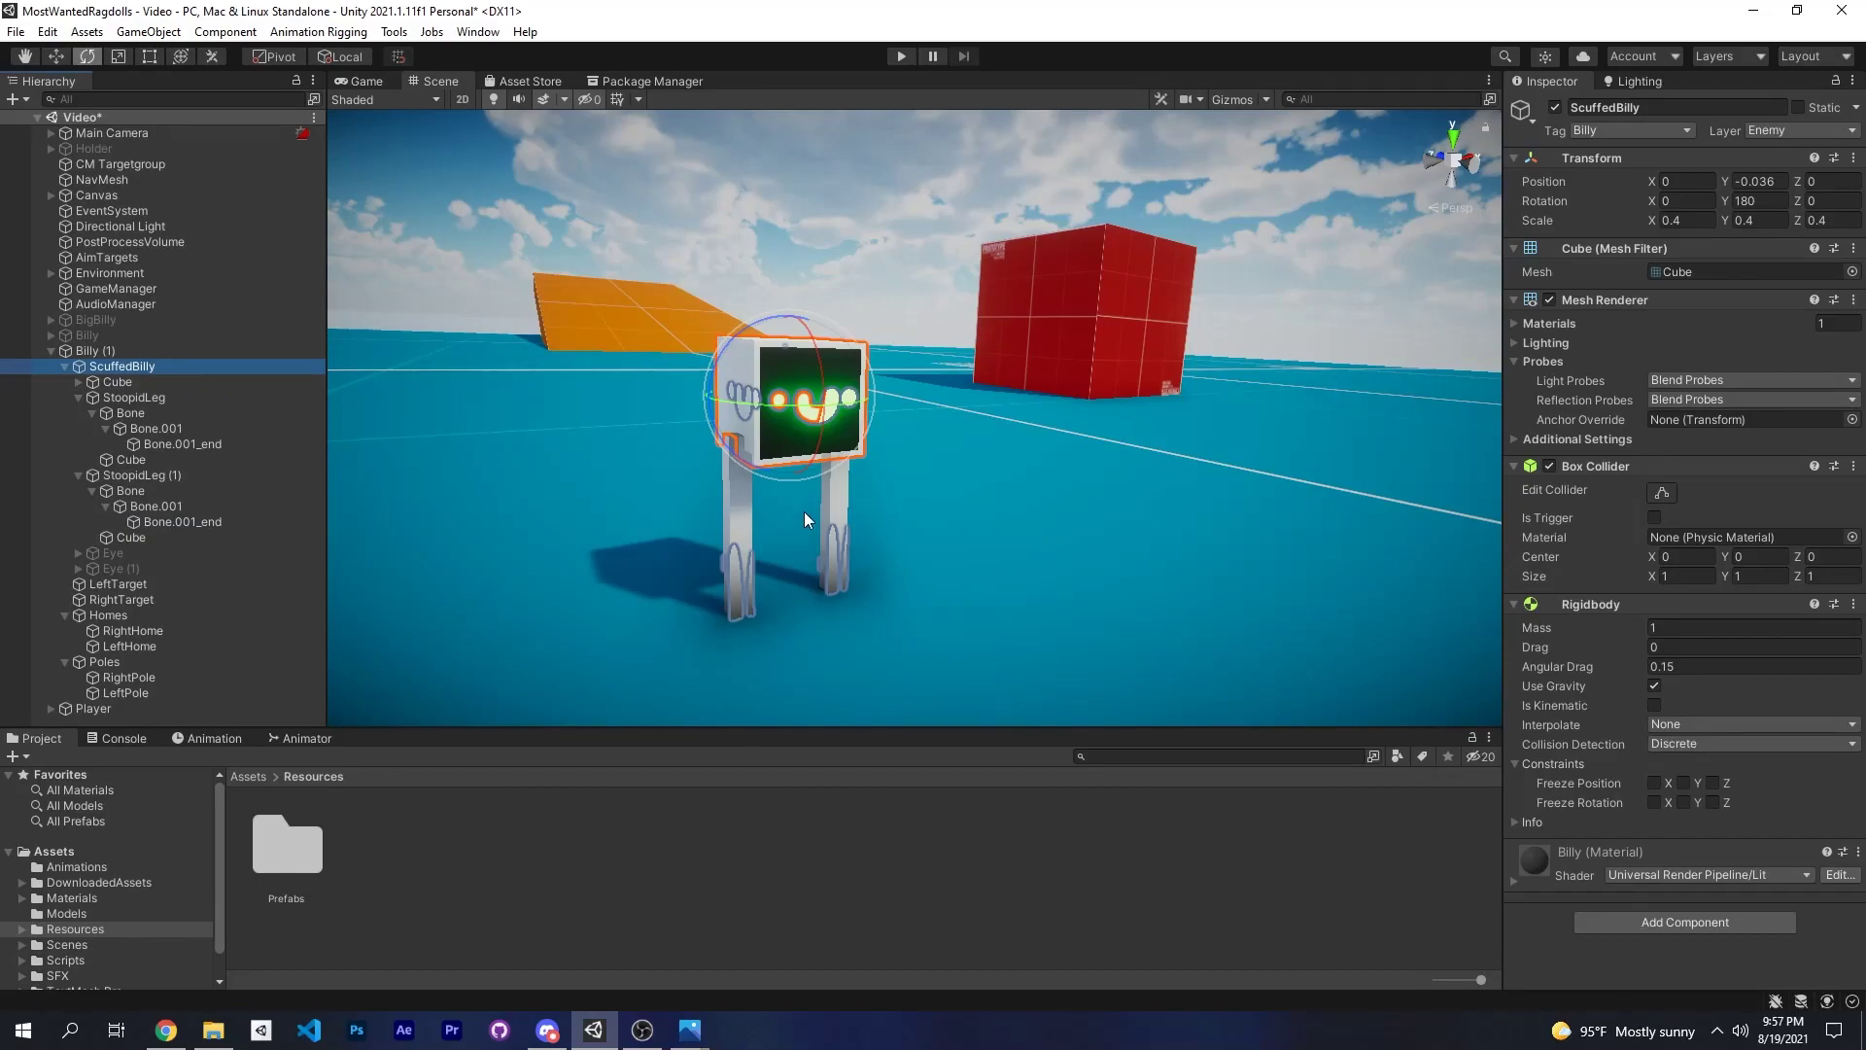
left_click(1703, 923)
type("bi")
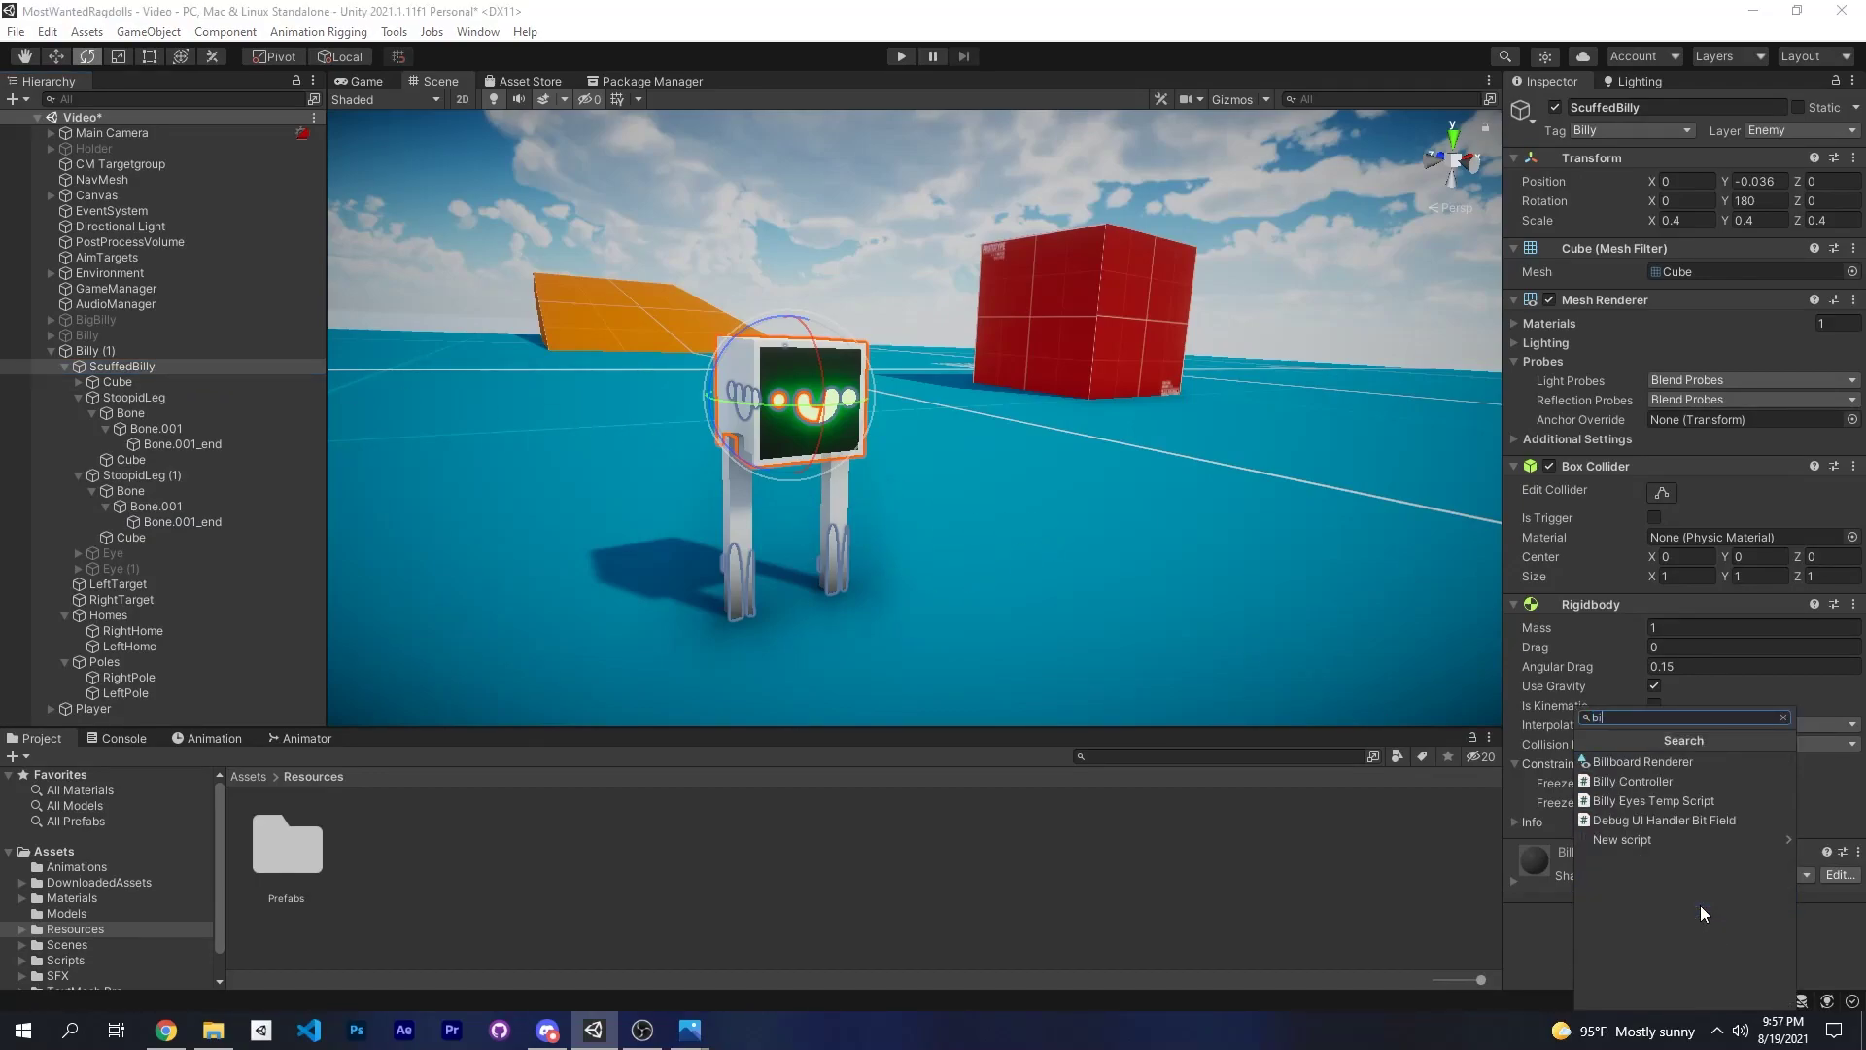
type("lly")
left_click(1720, 761)
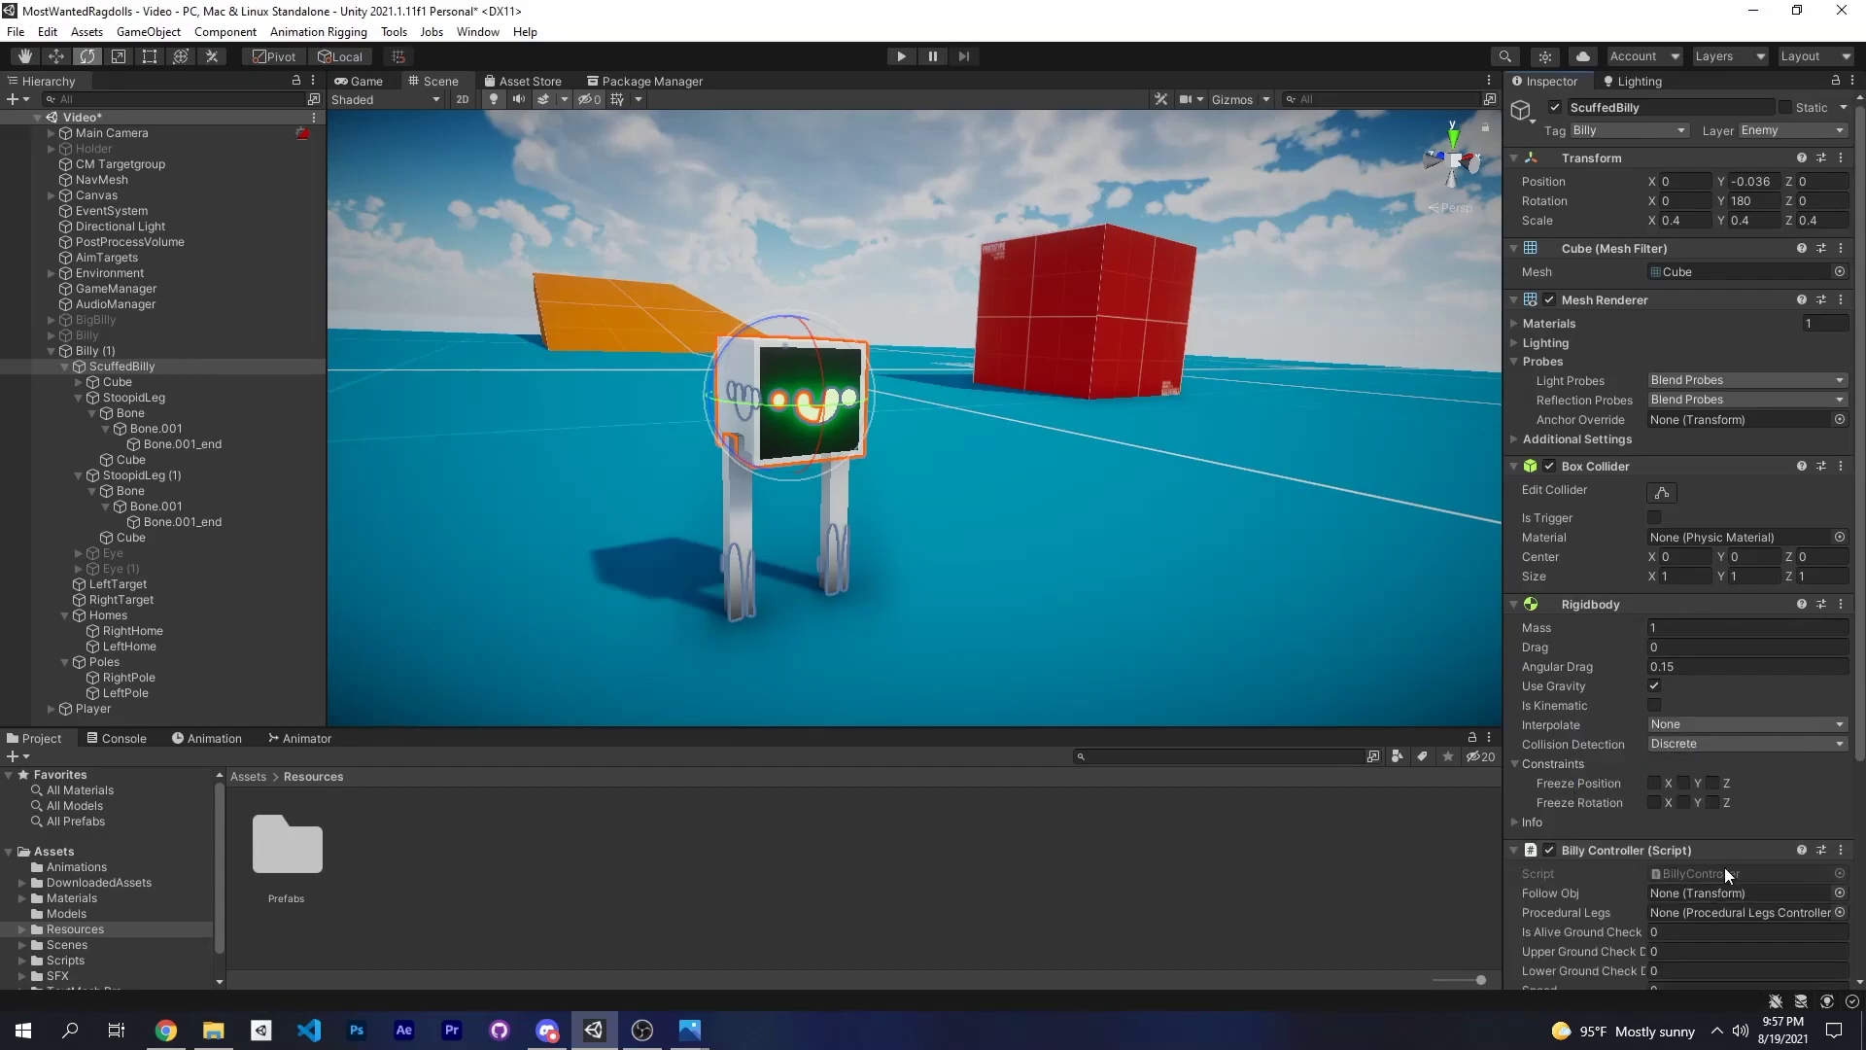
Add the Procedural Legs Controller script to ScuffedBilly.
scroll(1725, 872, "down", 5)
left_click(1672, 964)
type("pro")
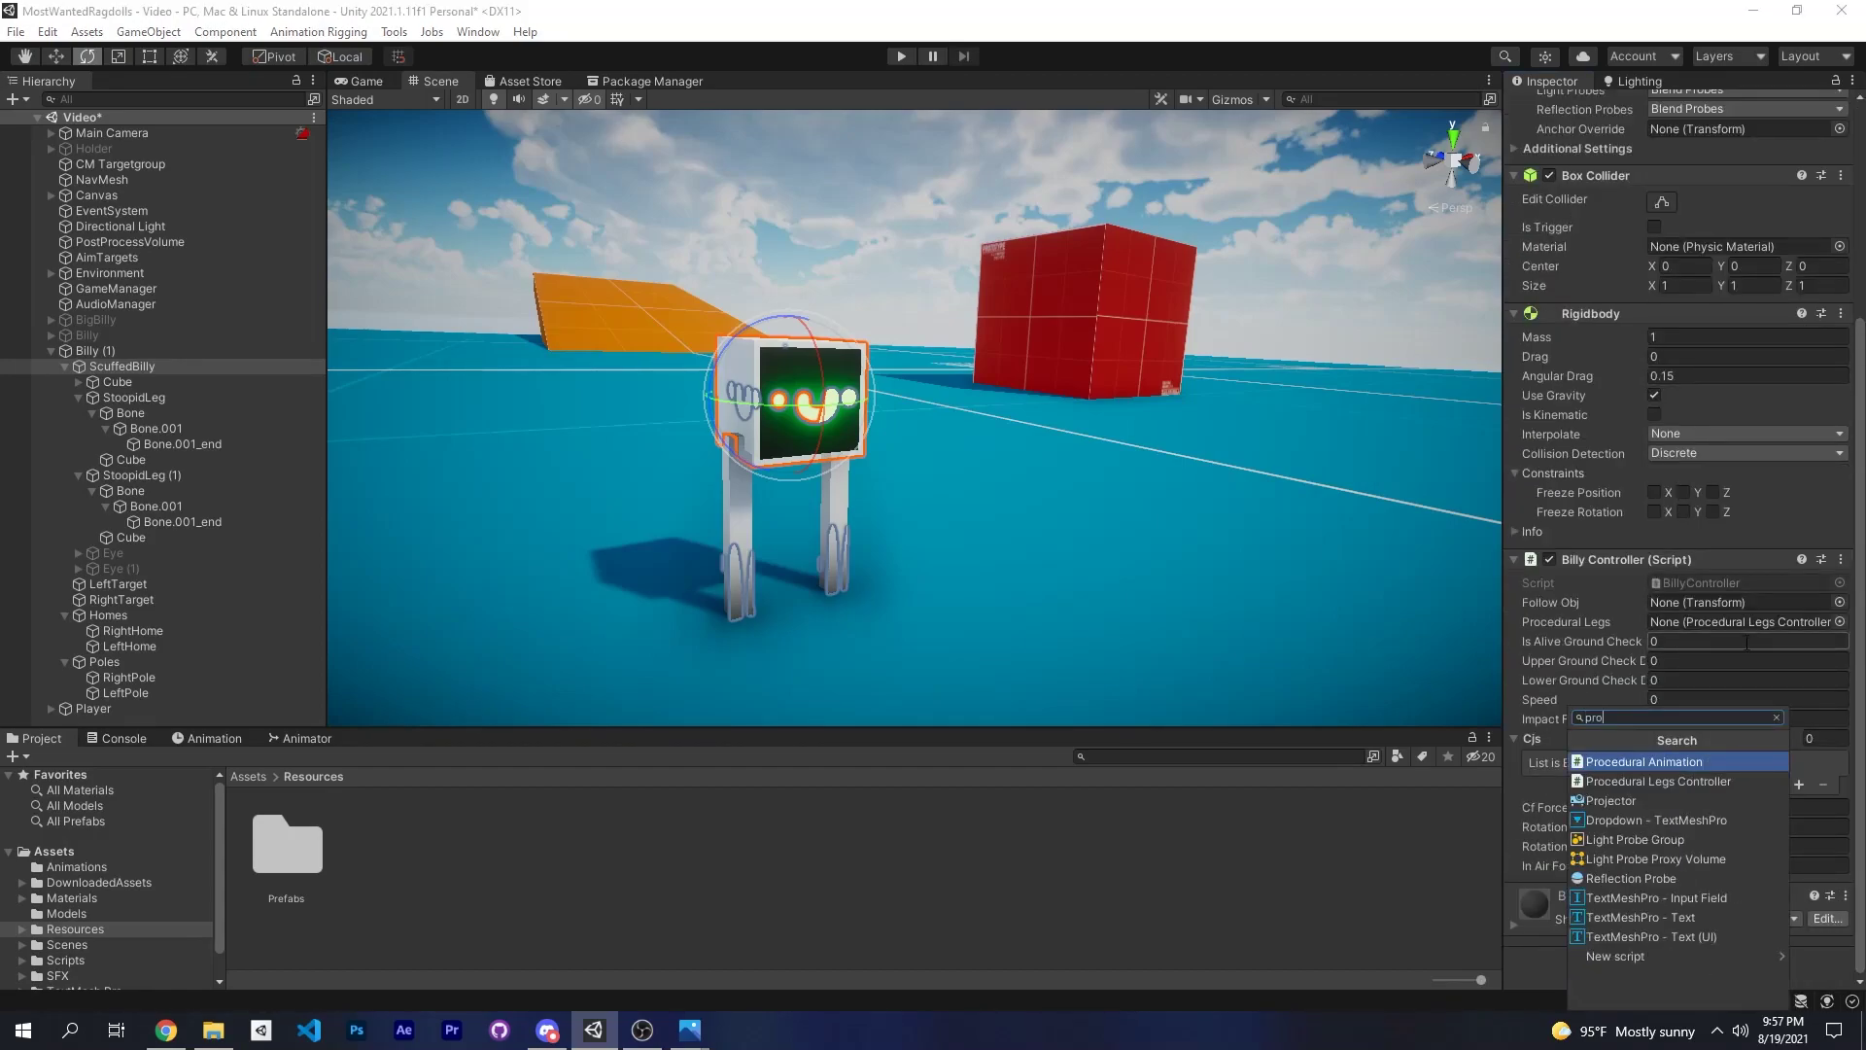
left_click(1677, 780)
scroll(1670, 486, "down", 4)
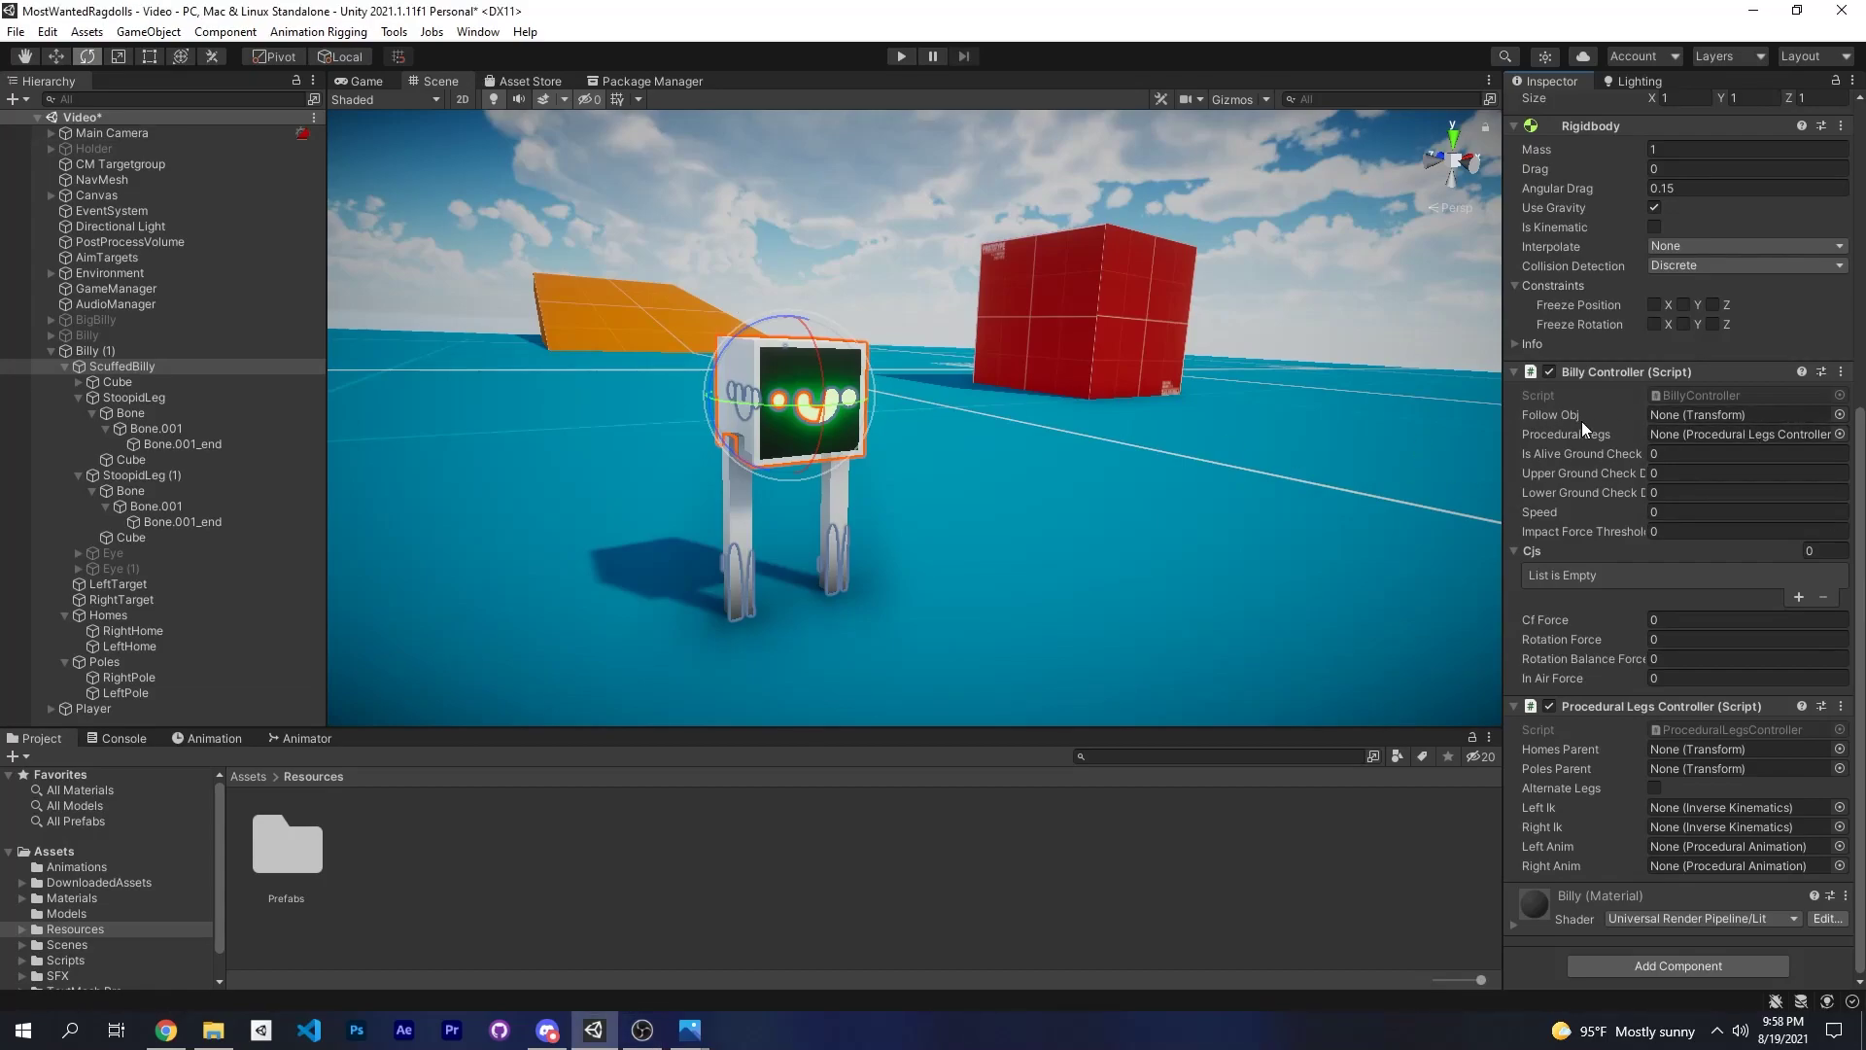
Assign the Player's Hips object as the Follow Obj of ScuffedBilly's Billy Controller.
right_click_drag(914, 408, 1123, 325)
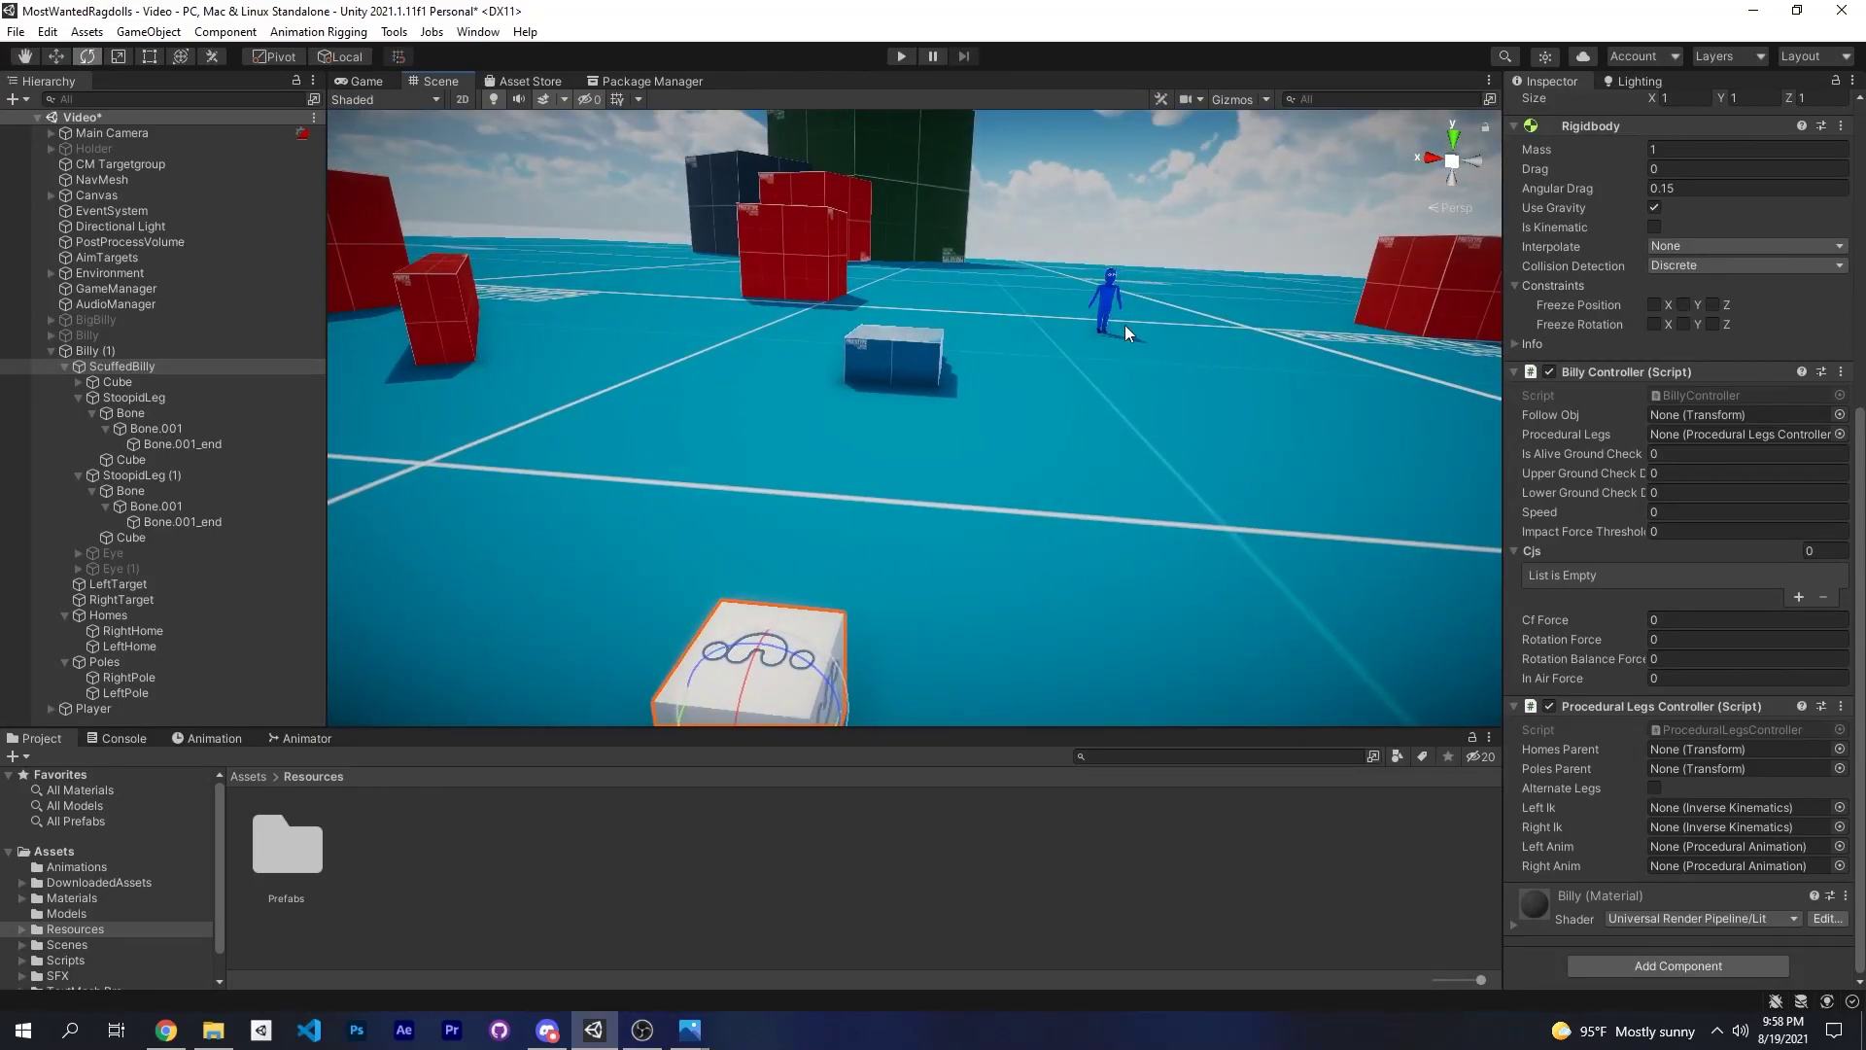
left_click(50, 351)
left_click(48, 369)
left_click(50, 367)
left_click(89, 351)
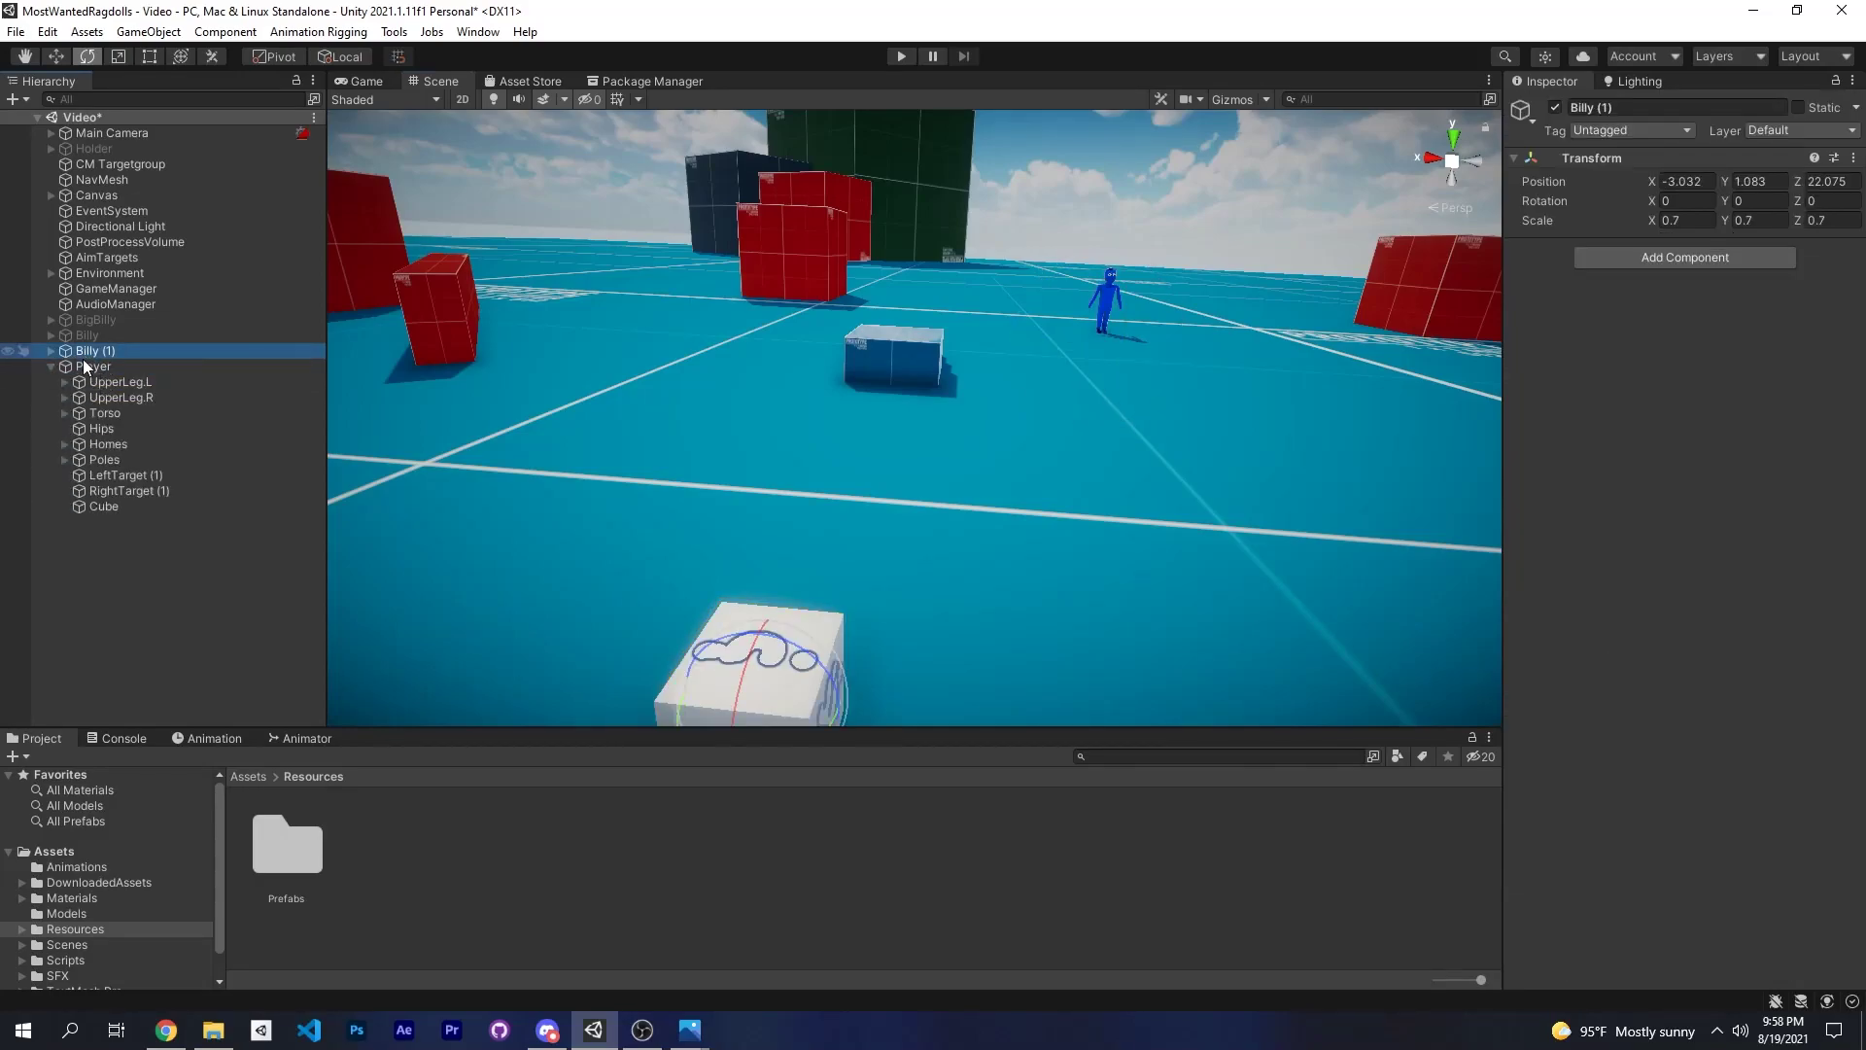
left_click(51, 350)
scroll(160, 477, "down", 3)
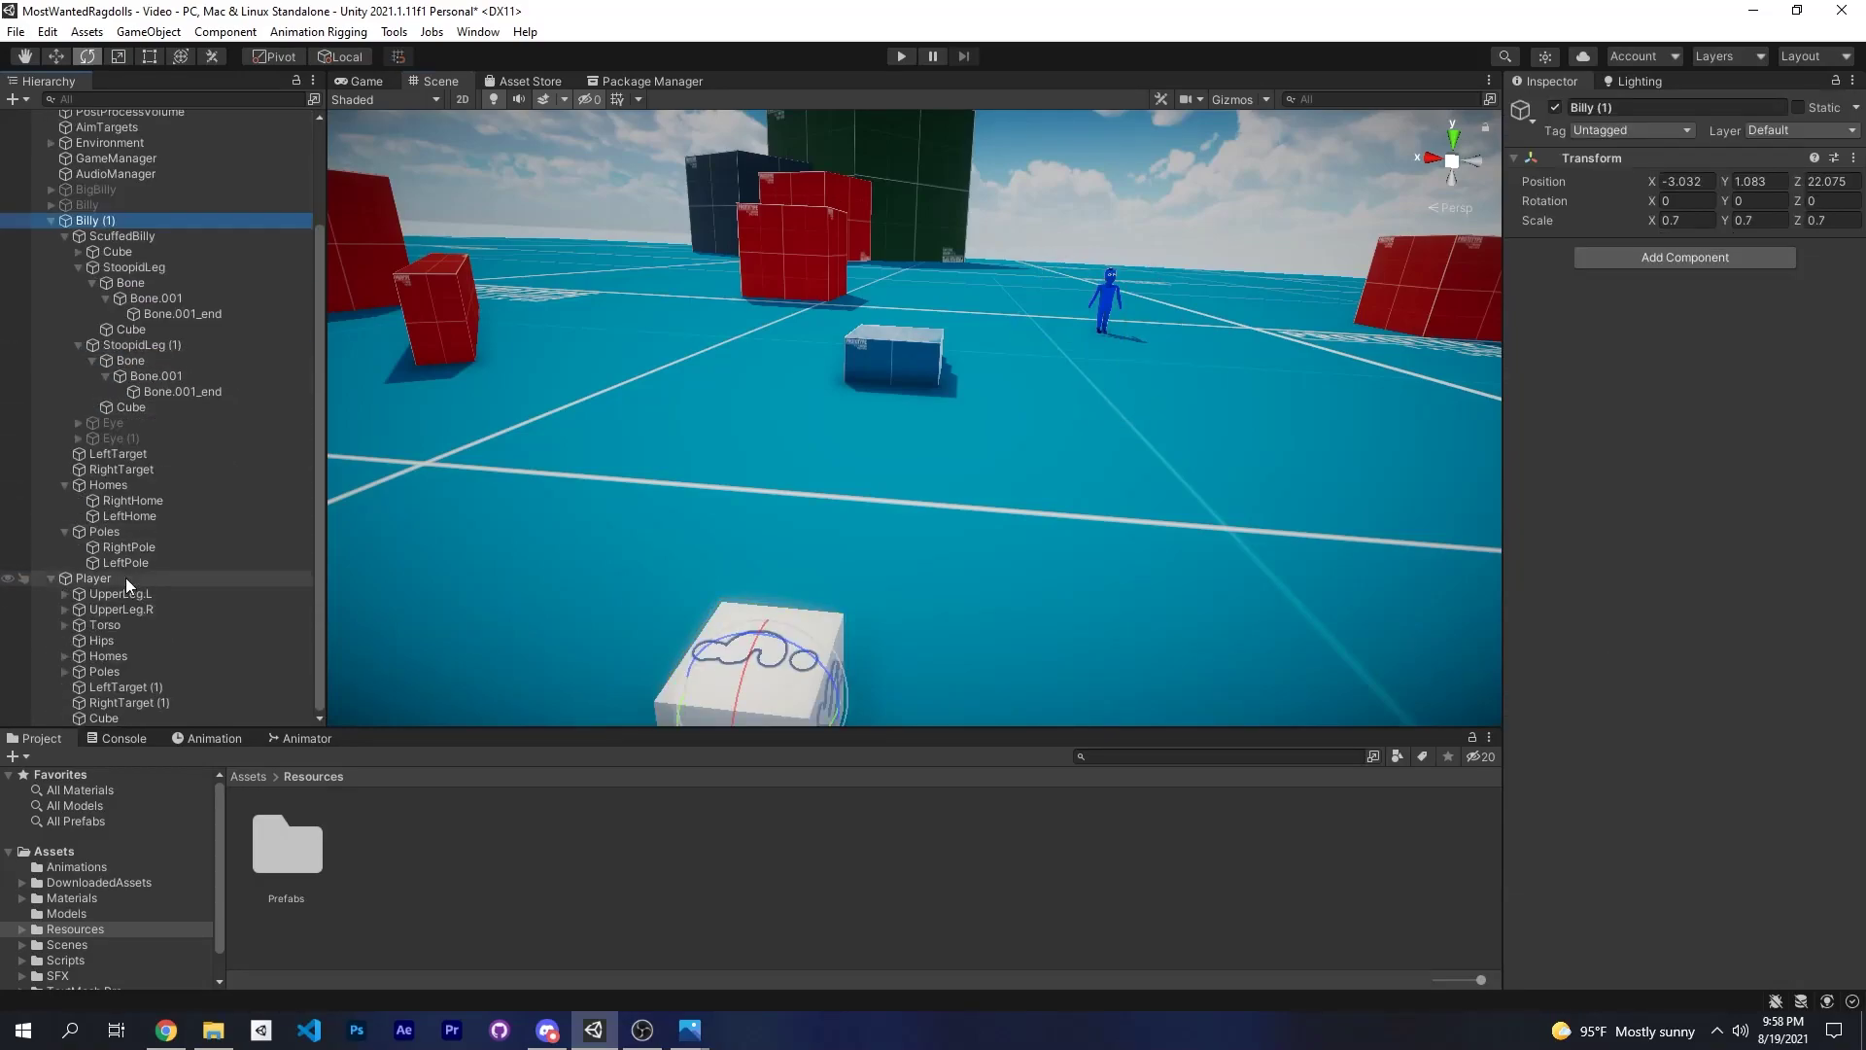
left_click(136, 235)
left_click_drag(116, 632, 1732, 888)
Assign ScuffedBilly's own Procedural Legs Controller to the Billy Controller's Procedural Legs reference.
key("f")
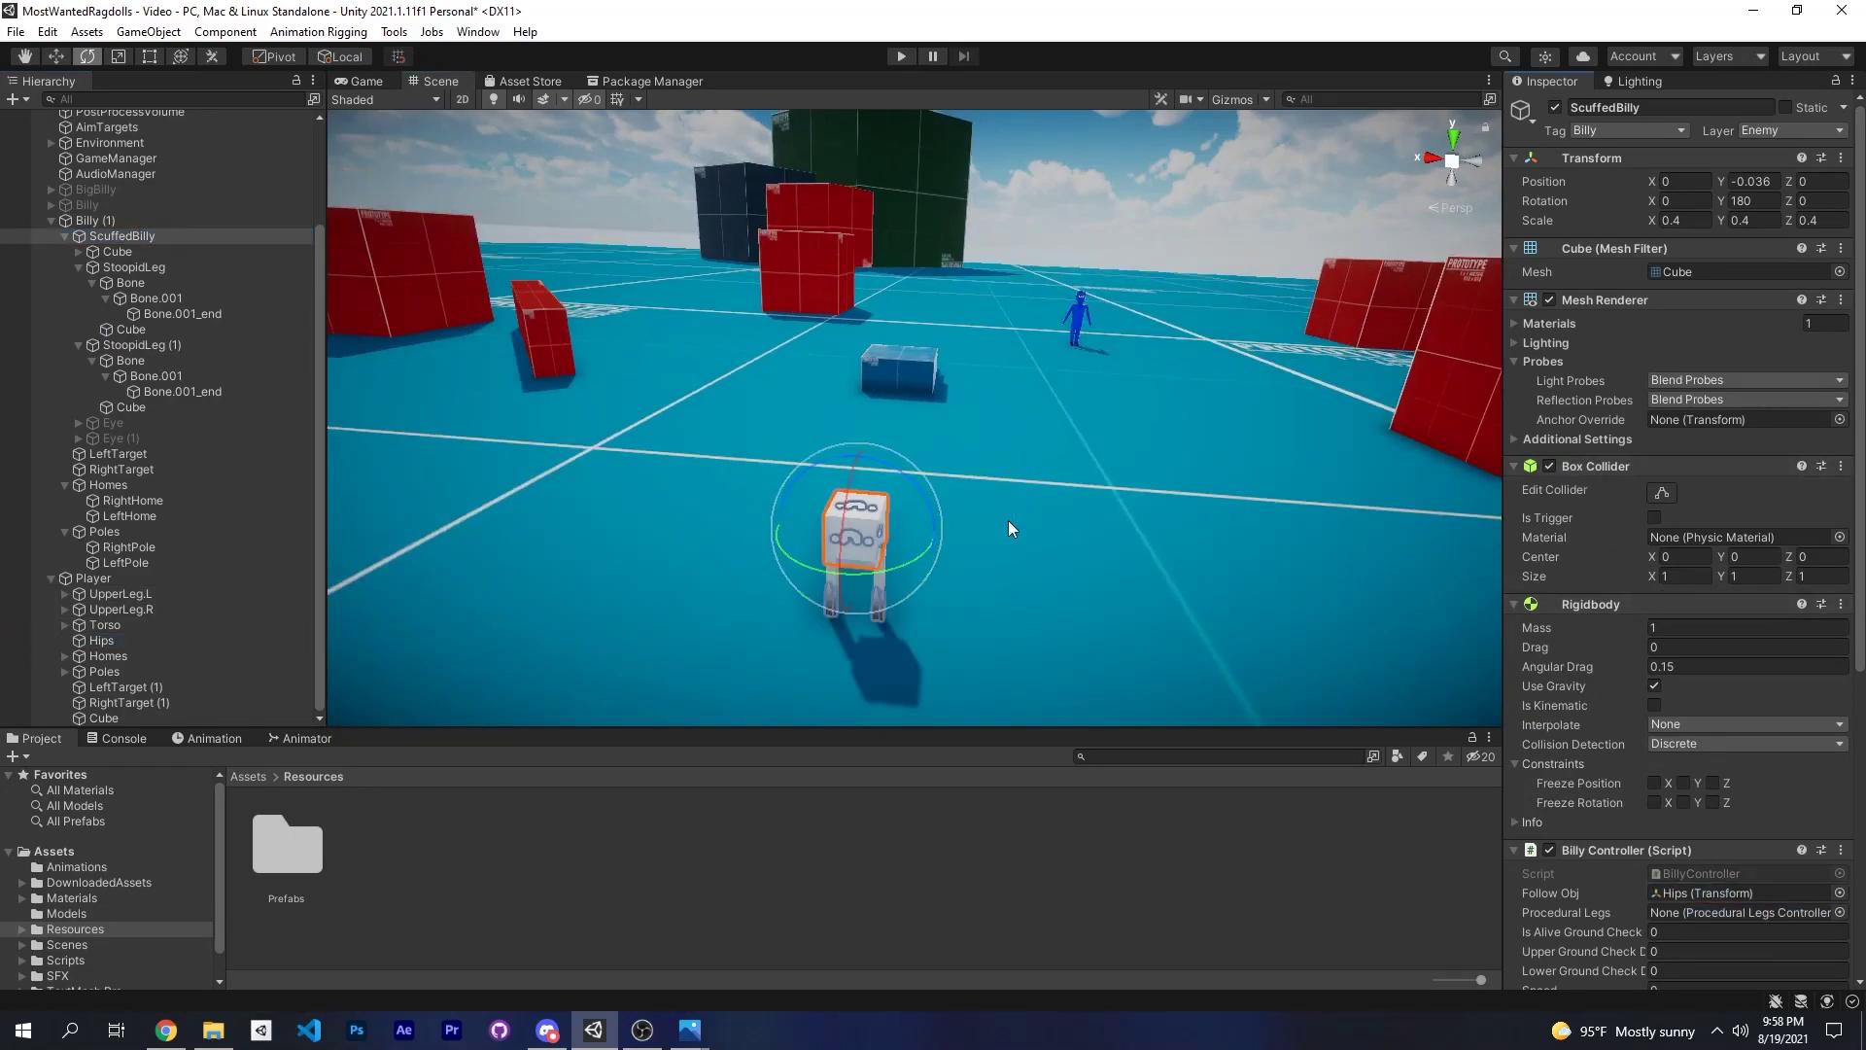
scroll(1682, 675, "down", 5)
left_click_drag(1676, 710, 1759, 435)
Set the Billy Controller's Is Alive Ground Check to 1, Upper Ground Check to 0.4 and Lower Ground Check to 0.3.
left_click(1715, 453)
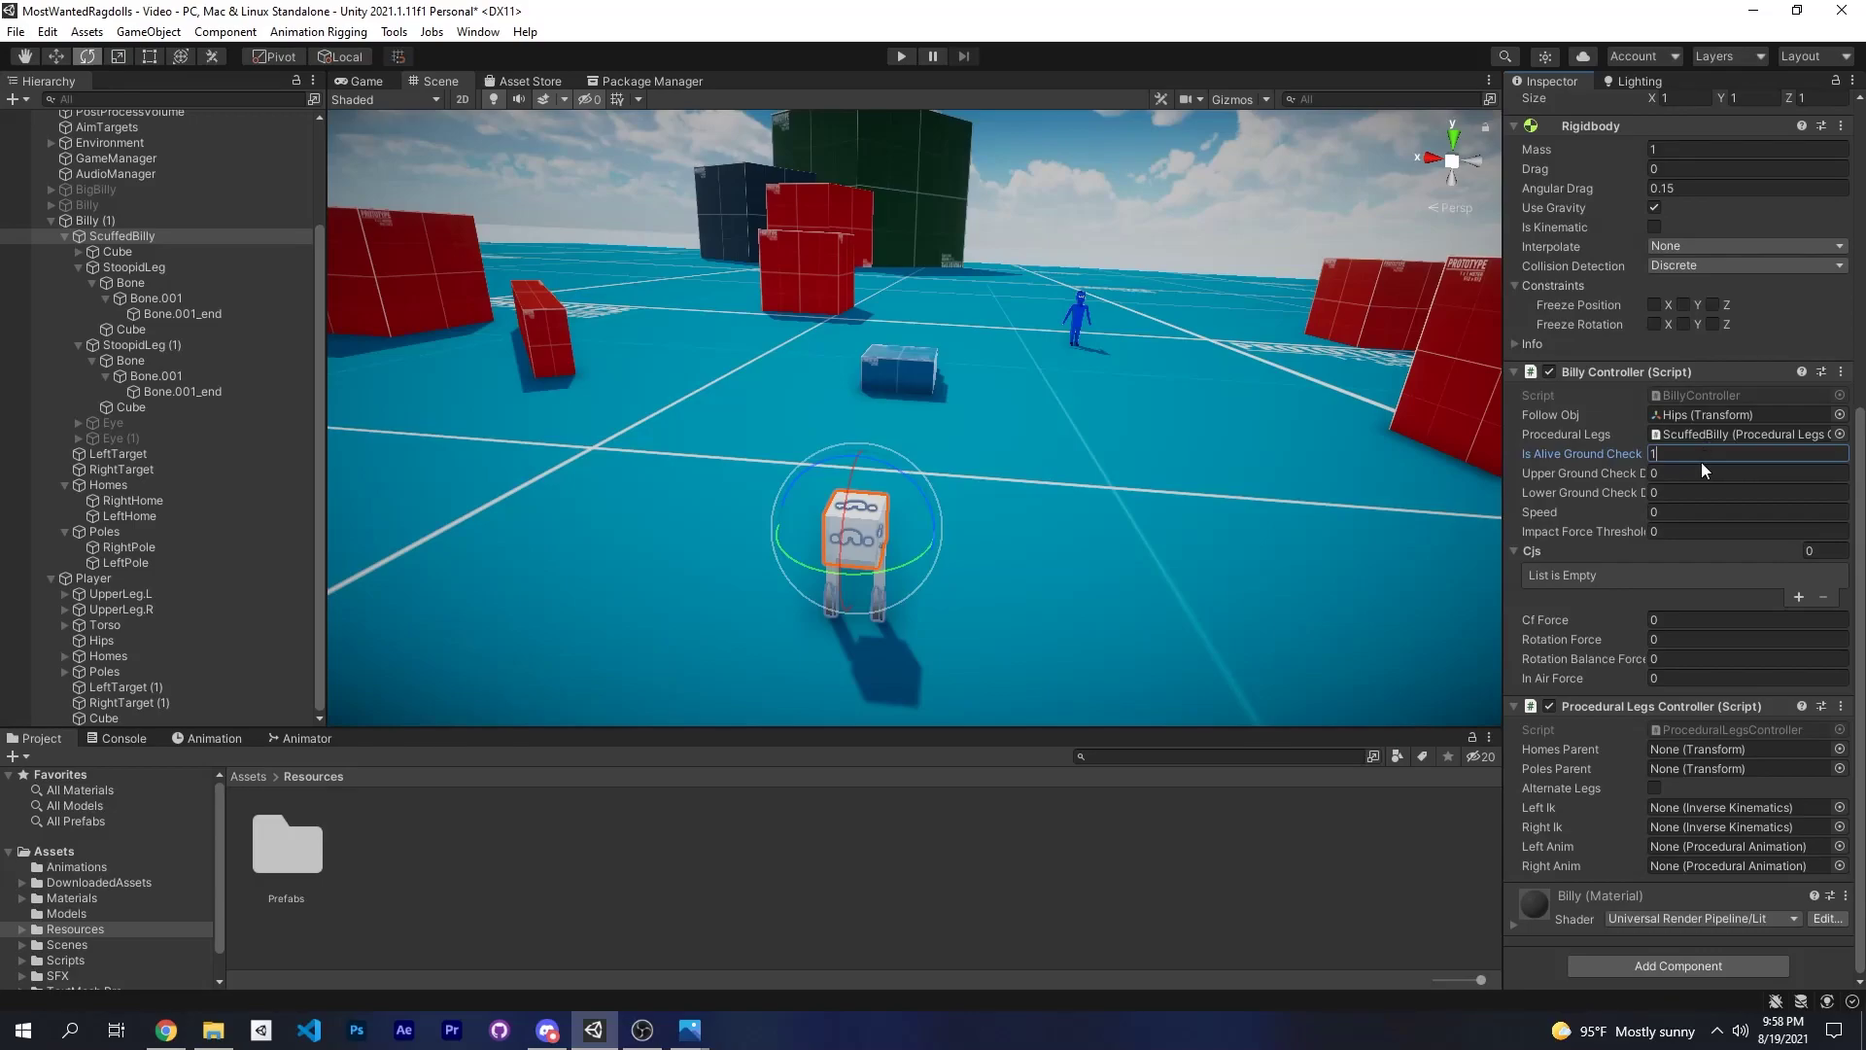
left_click(1688, 473)
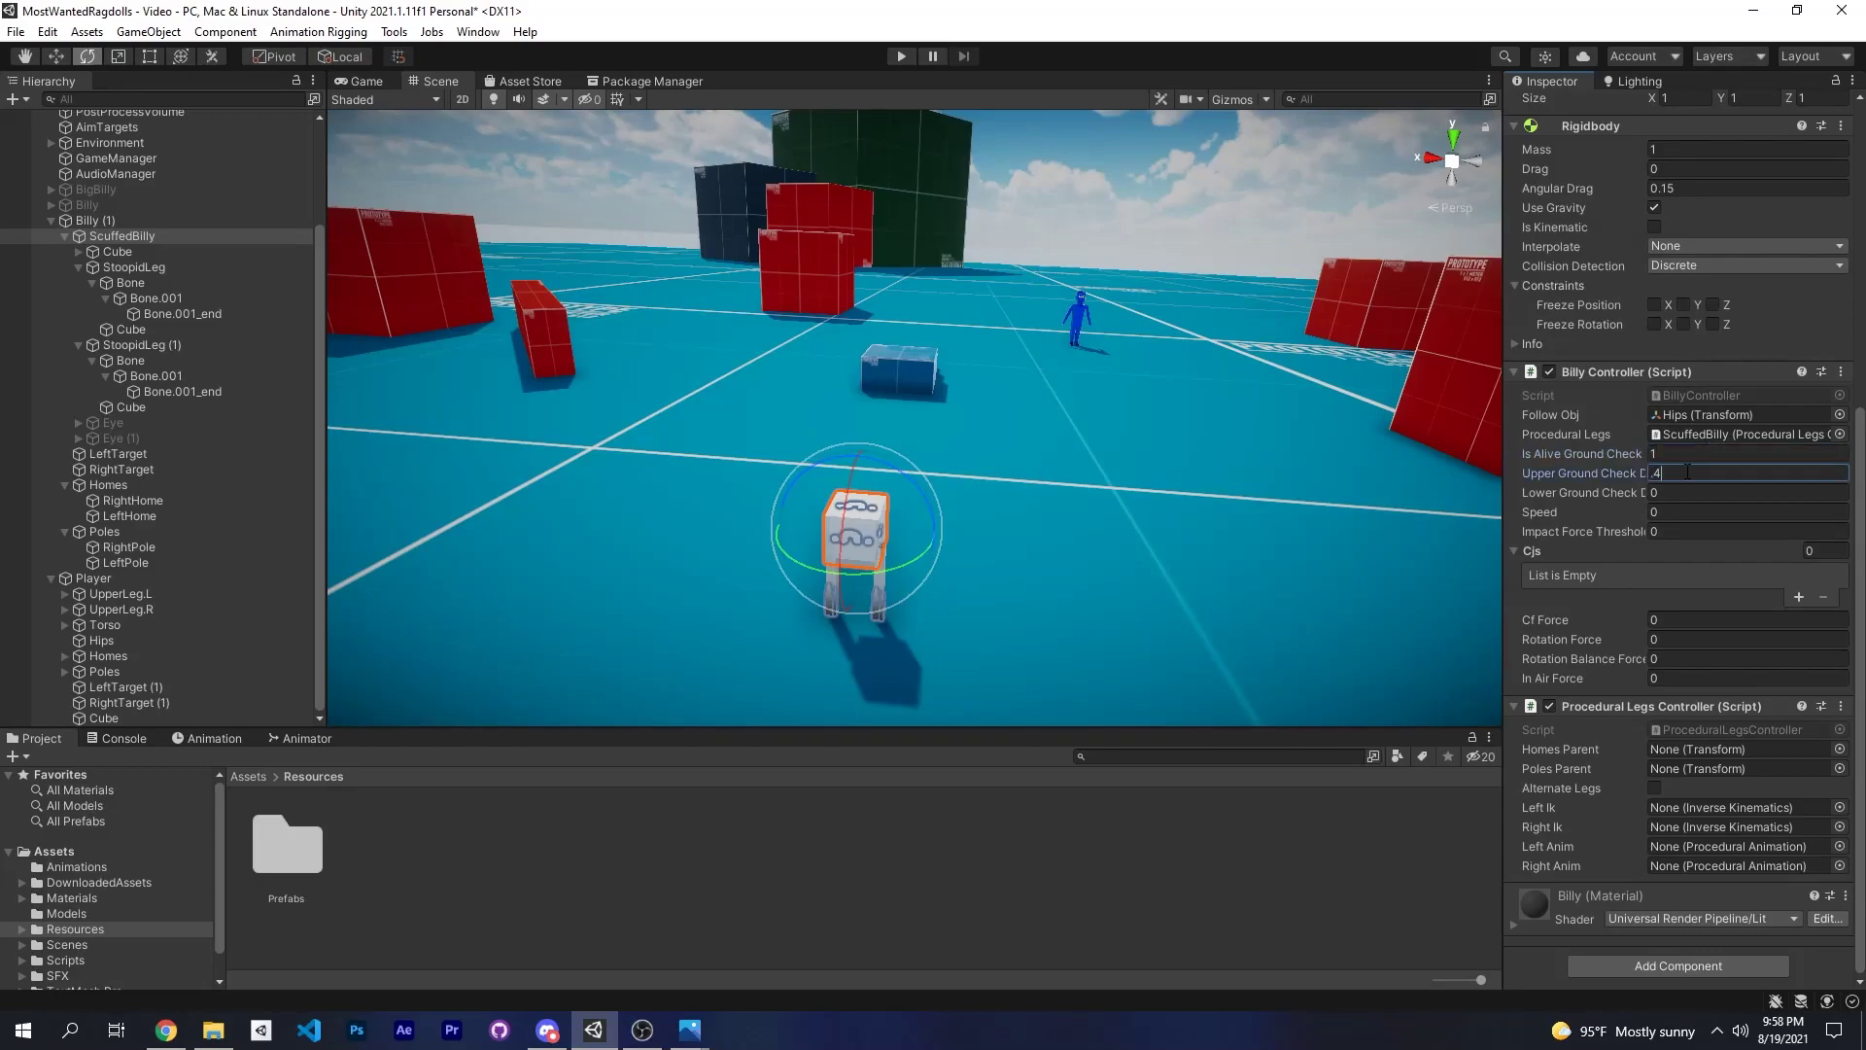
left_click(1674, 493)
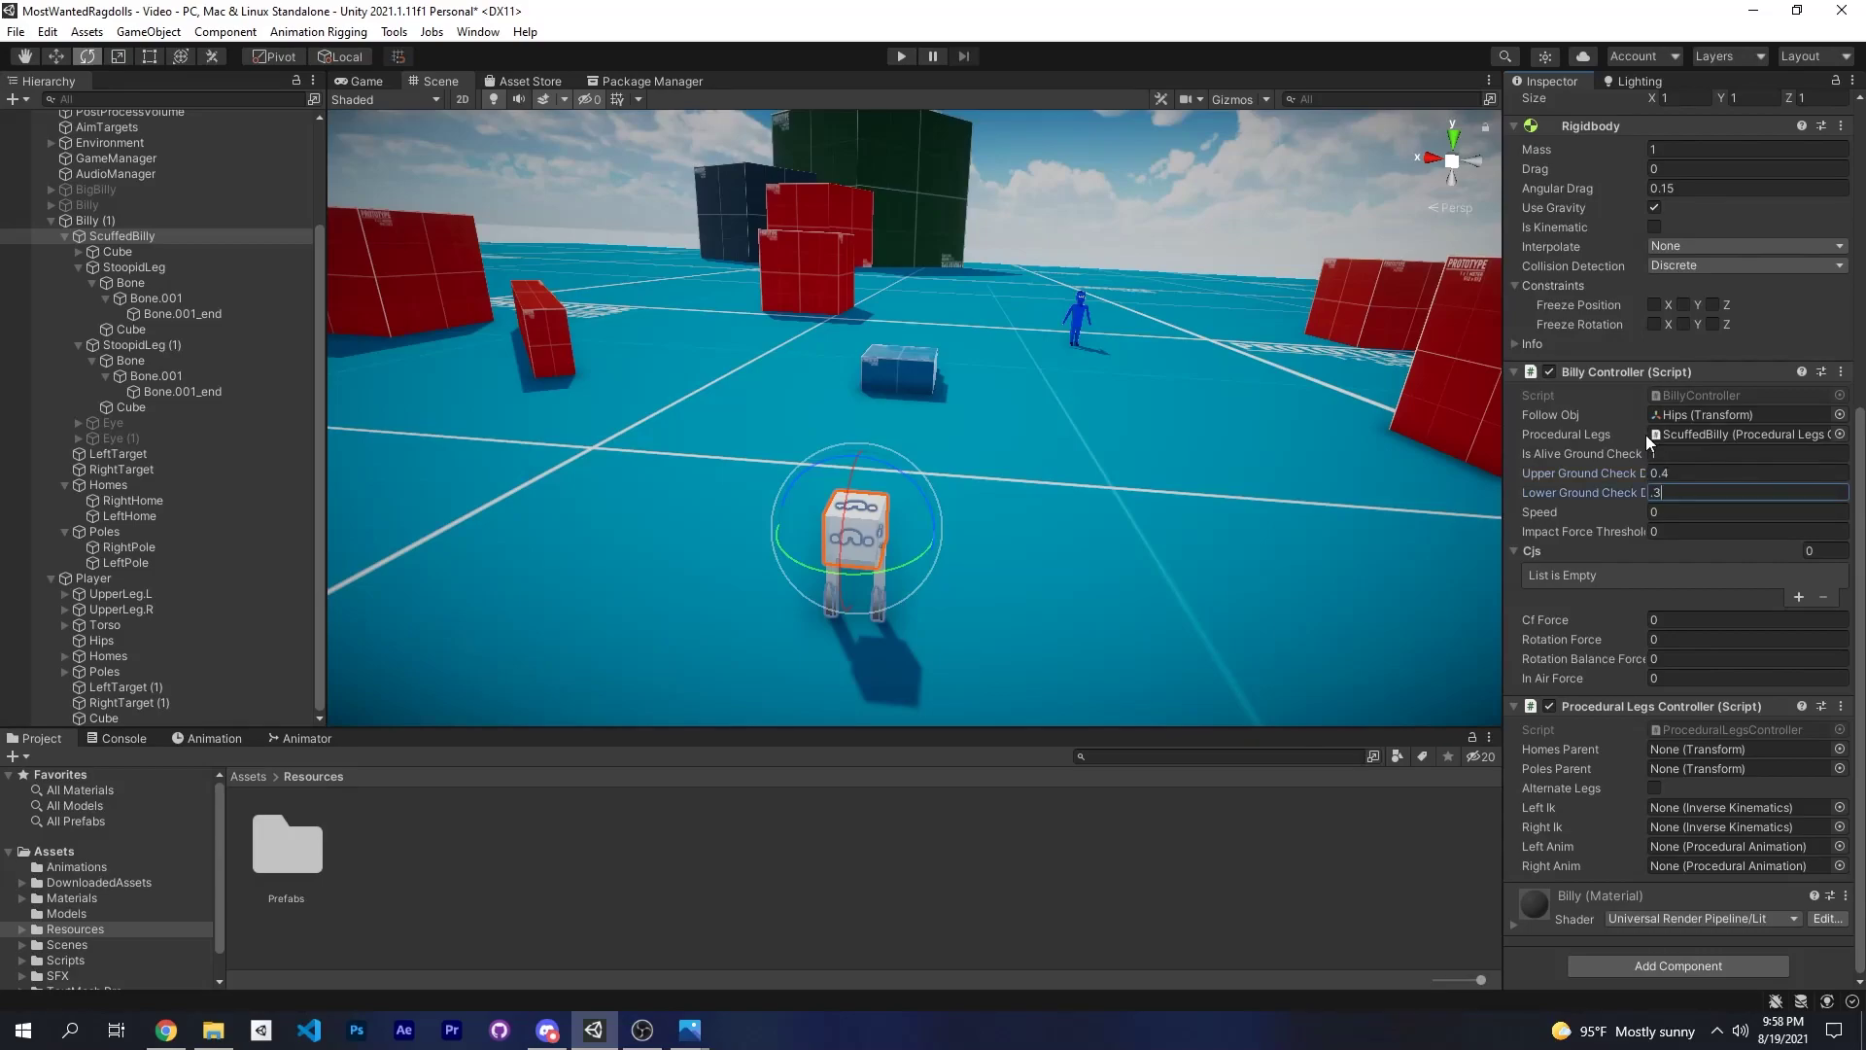
left_click_drag(1206, 489, 307, 433, "alt")
right_click_drag(307, 432, 103, 406)
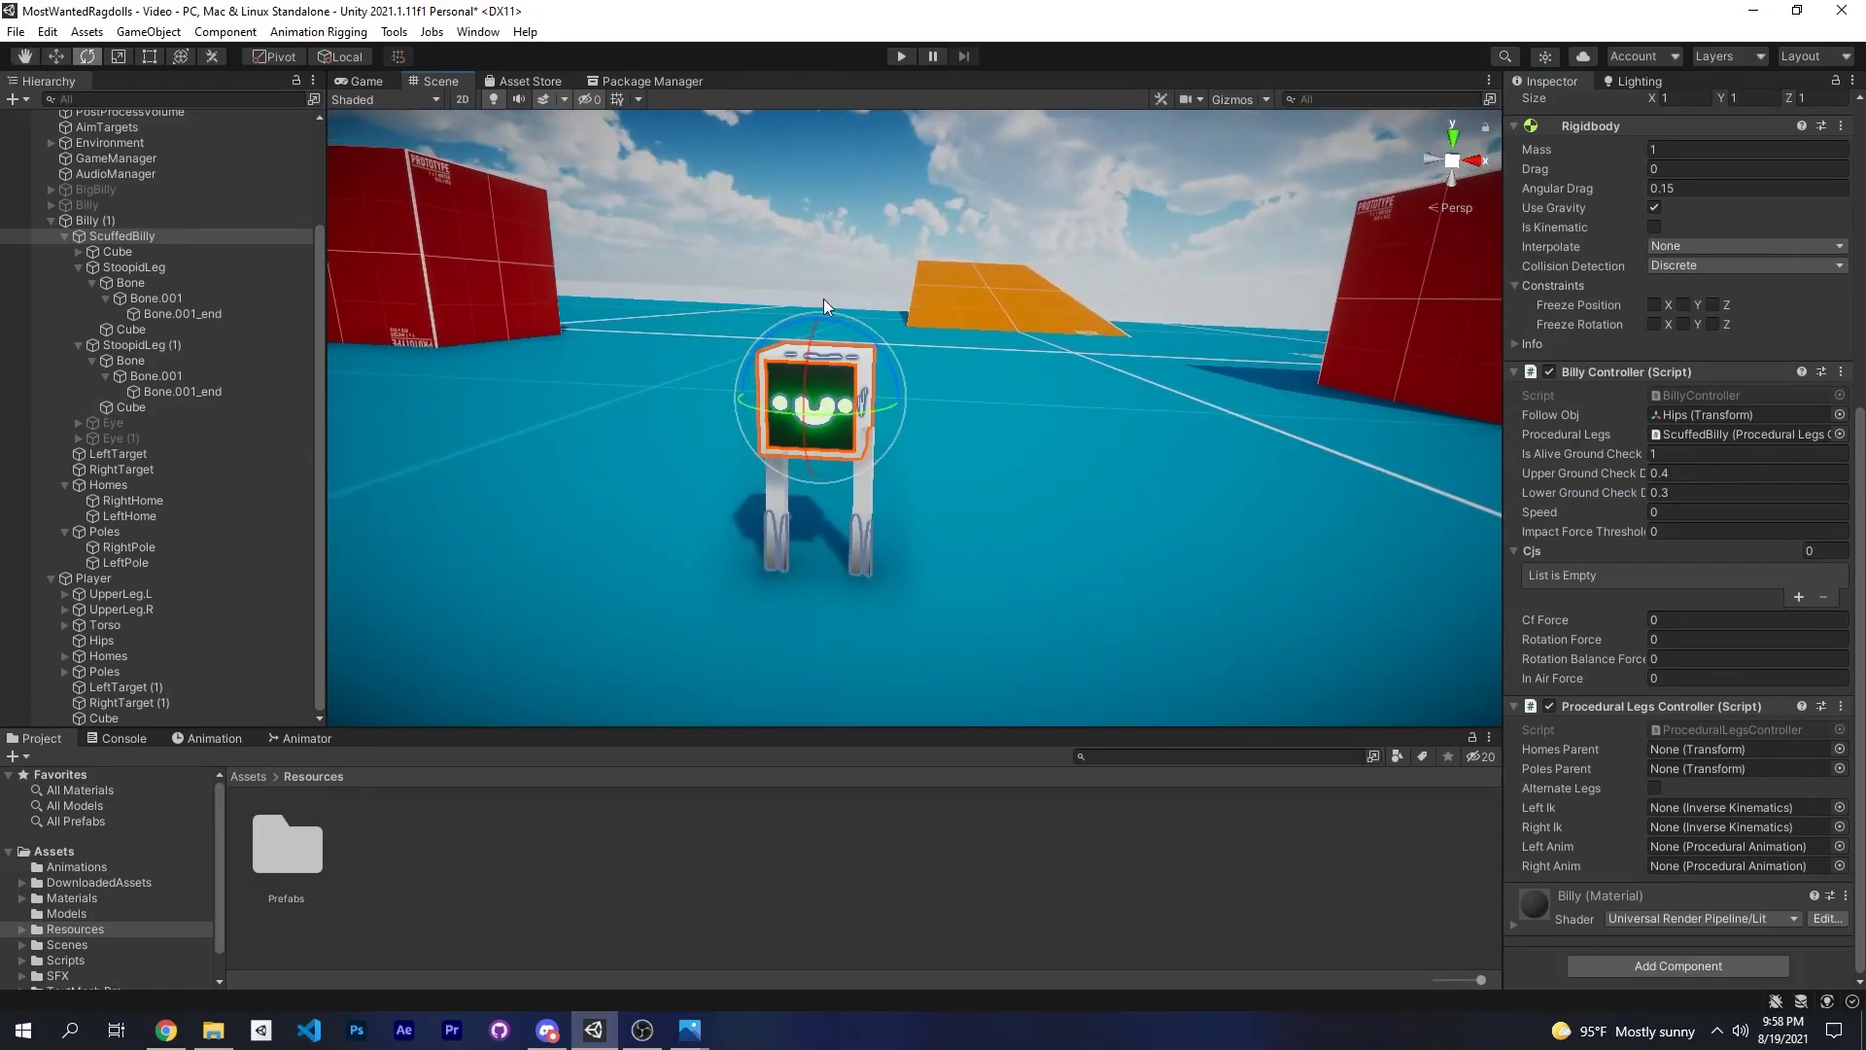
right_click_drag(824, 304, 1075, 395)
key("w")
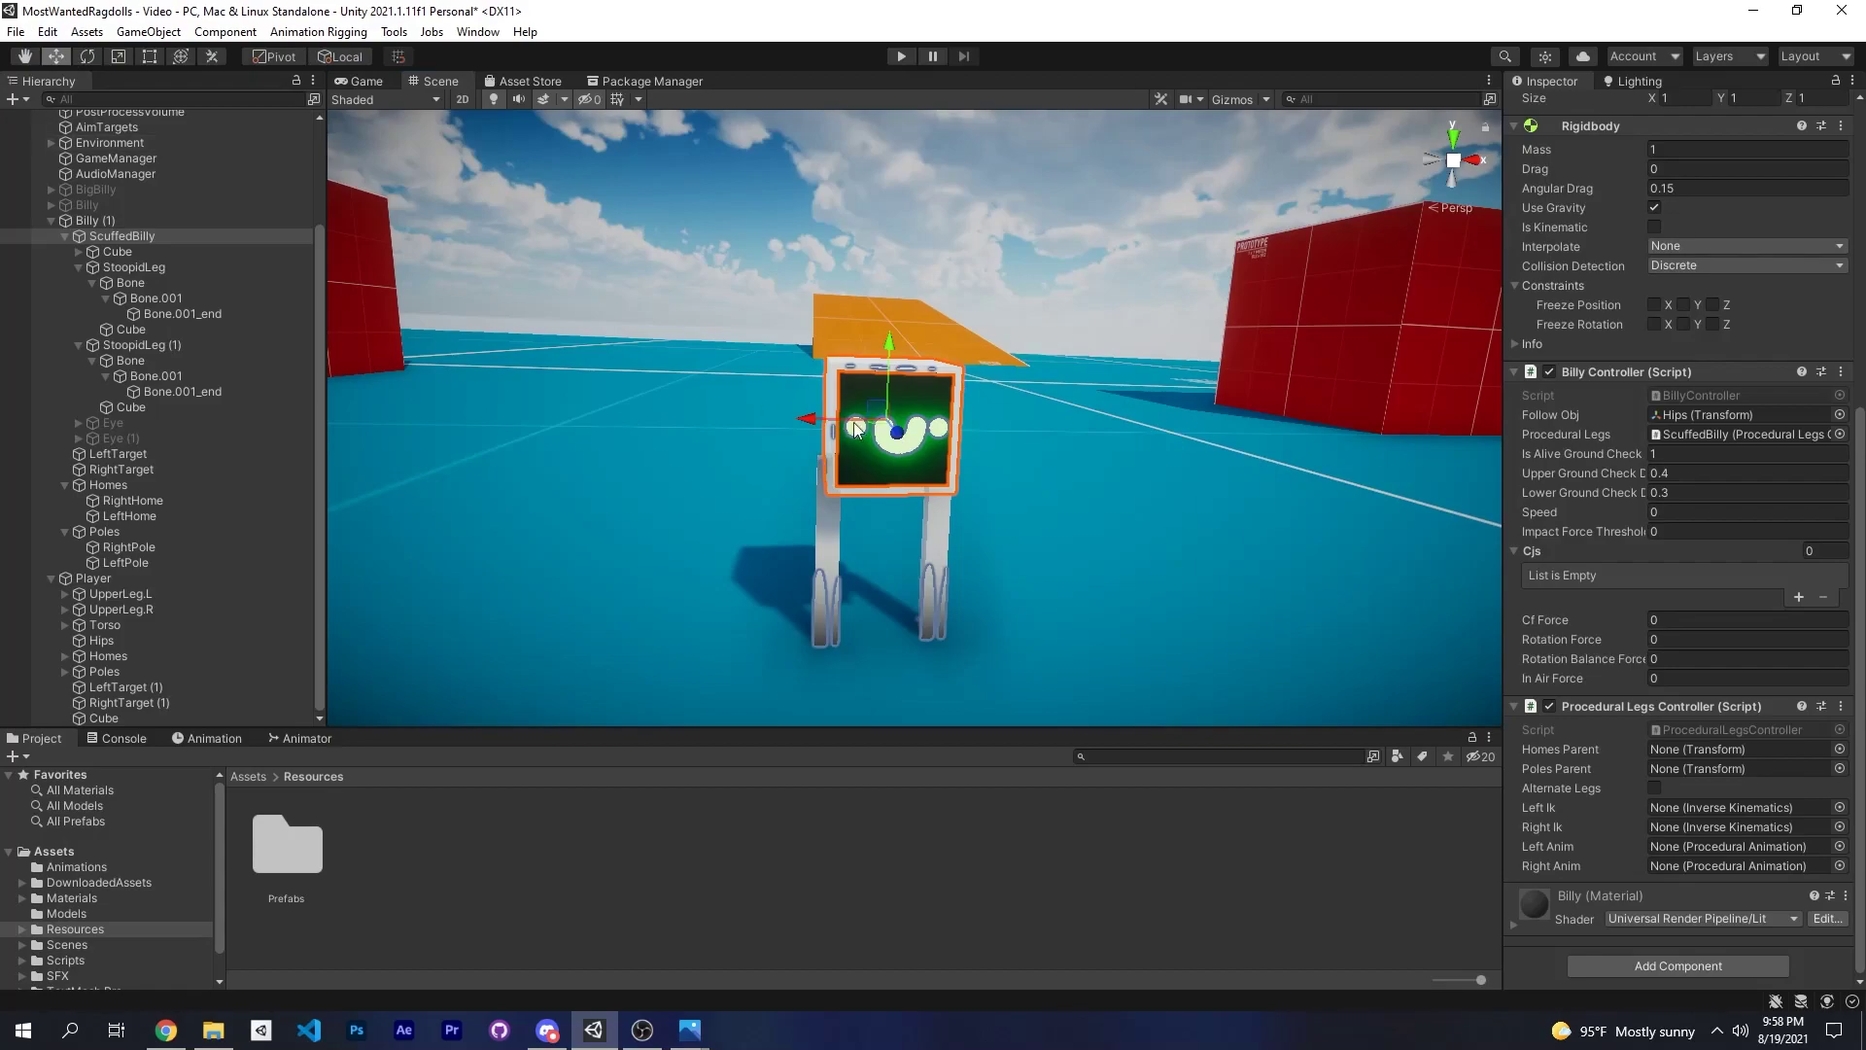
left_click_drag(889, 340, 948, 304)
right_click_drag(948, 303, 1053, 387)
Set the Billy Controller's Speed to 0.45 and Impact Force Threshold to 7.
left_click(1694, 511)
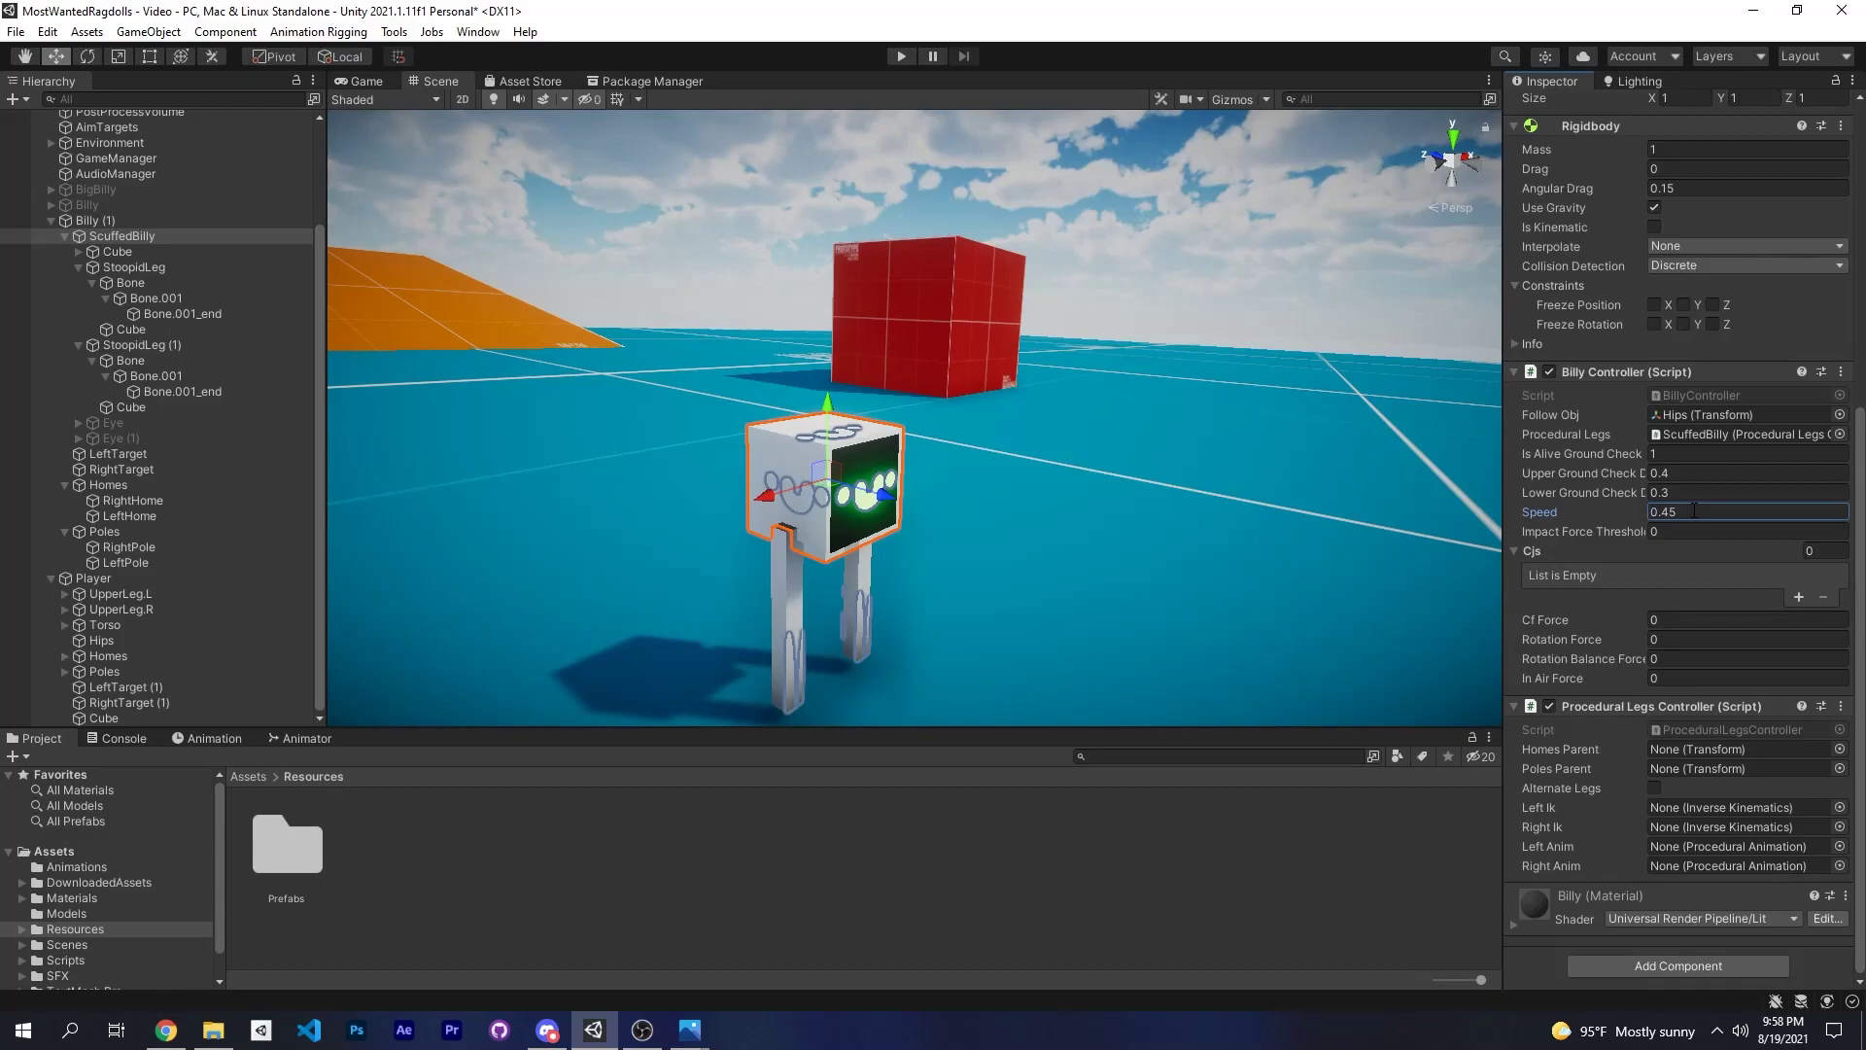
left_click(1683, 529)
Expand the Billy Controller's Cjs list to 4 elements.
left_click(1799, 596)
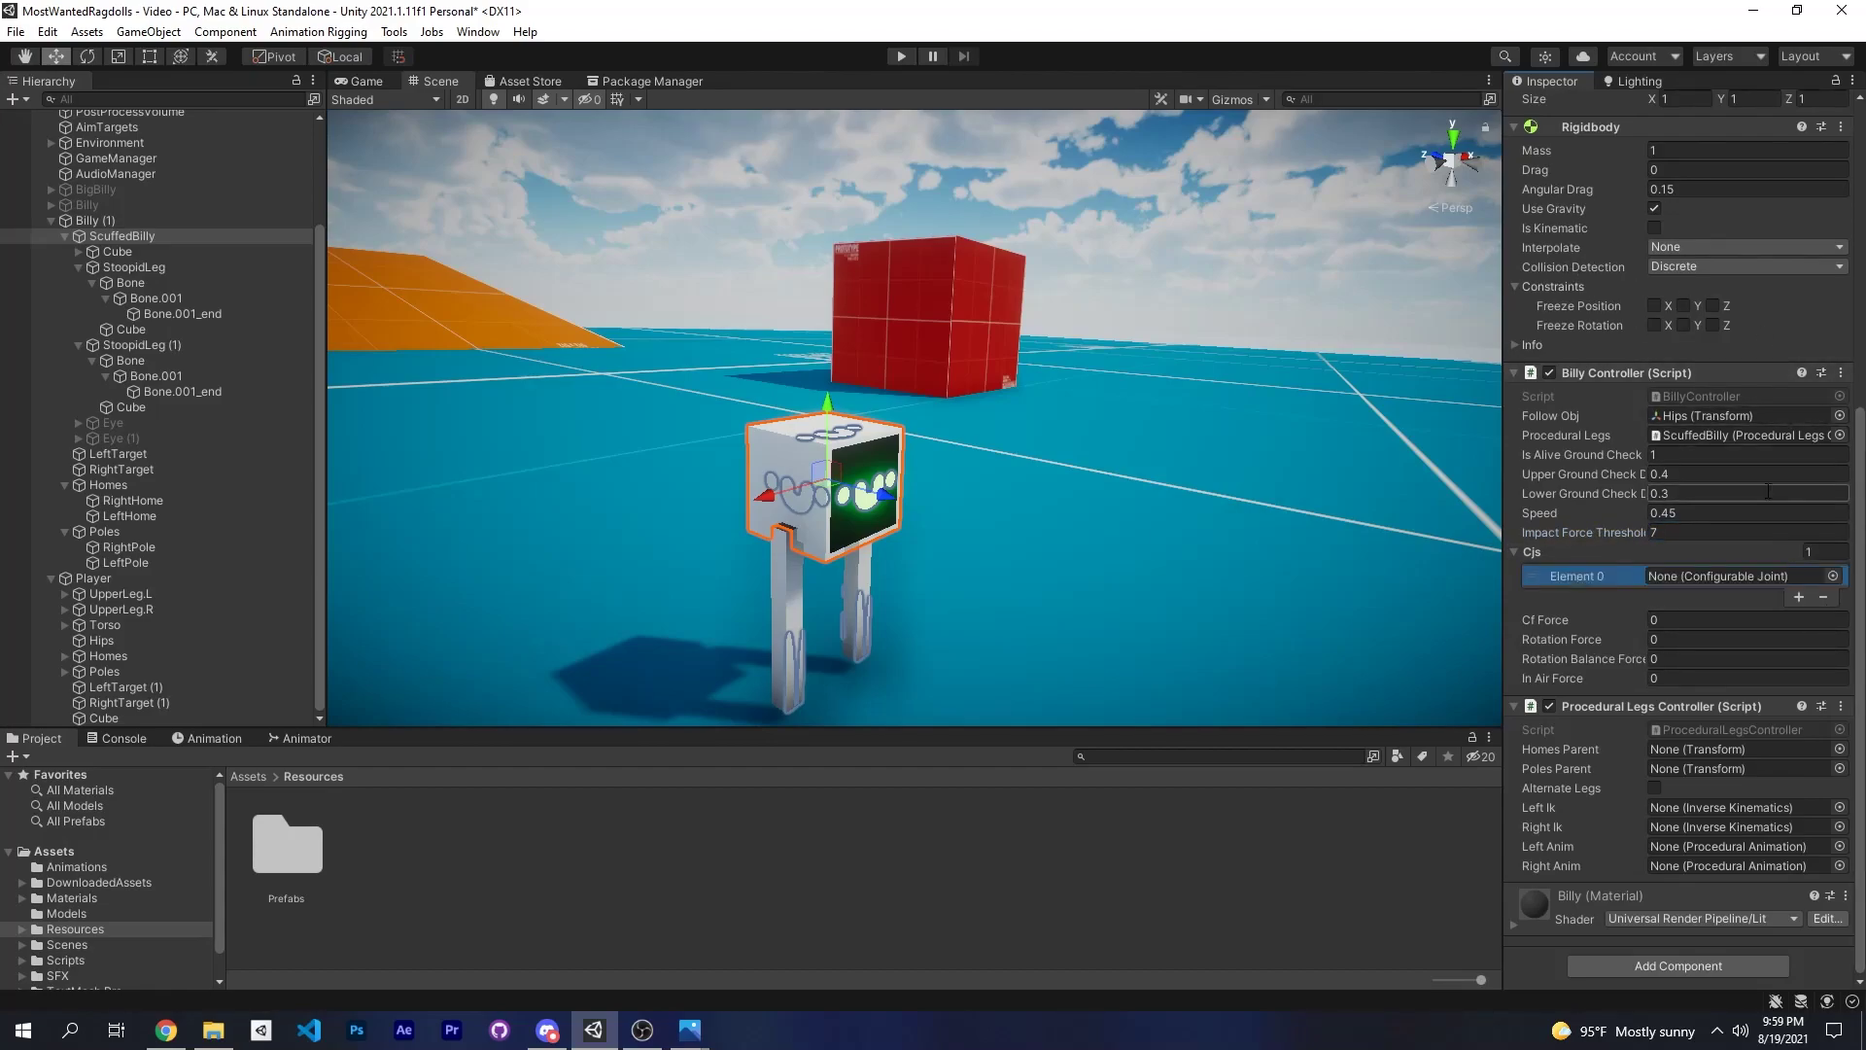
left_click(1825, 551)
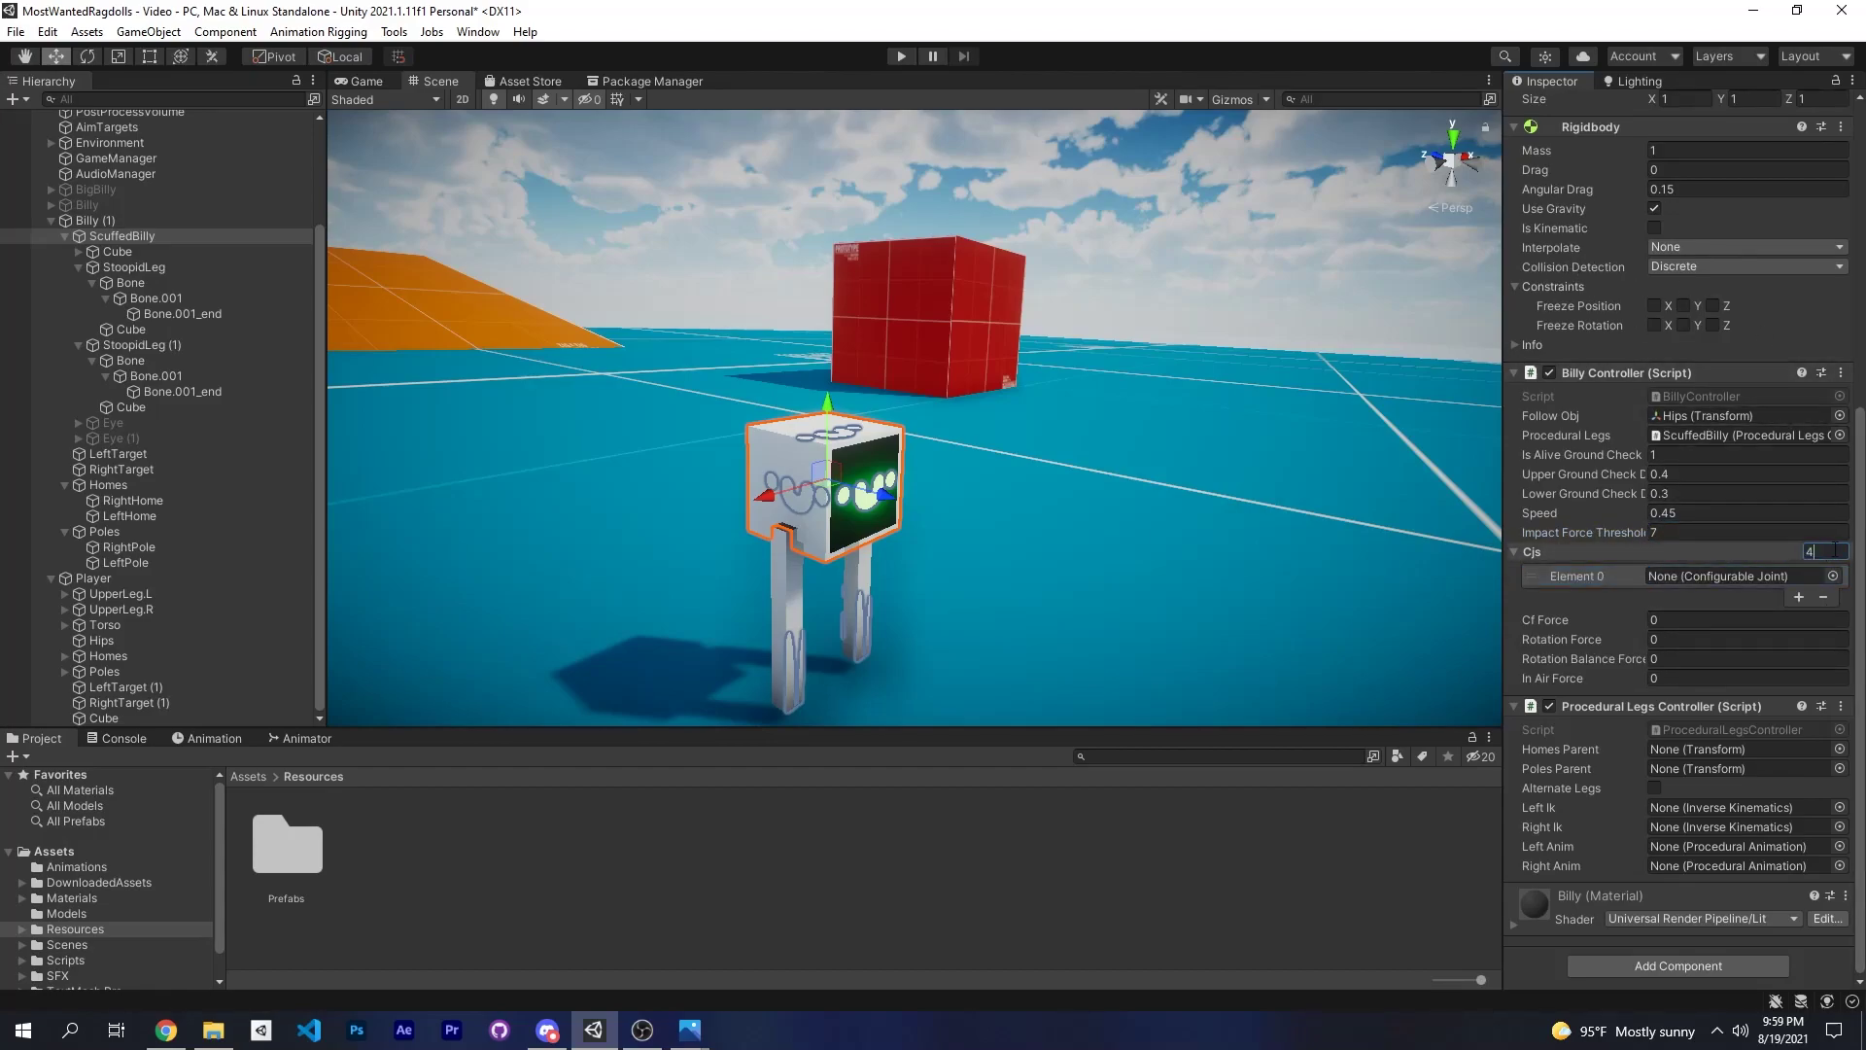
type("4")
key("Return")
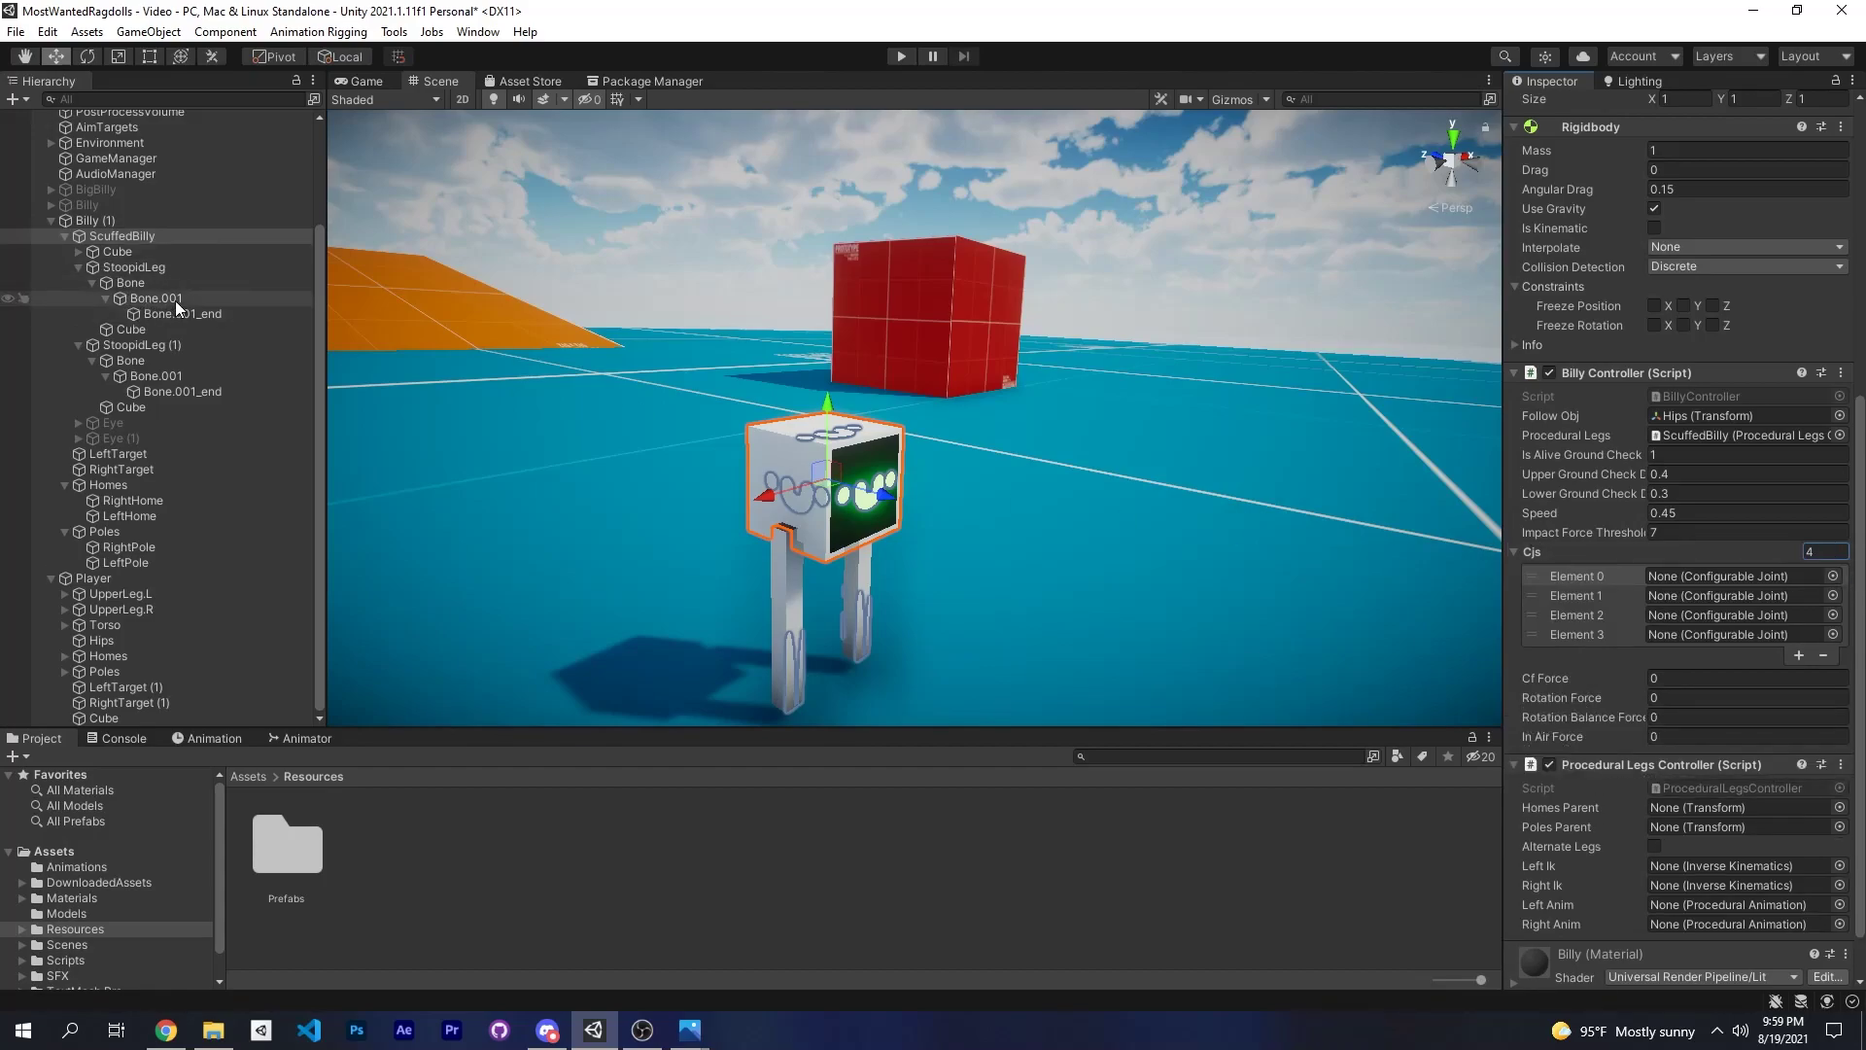
Fill the Cjs list with the configurable joints of Bone and Bone.001 from StoopidLeg and StoopidLeg (1).
left_click(128, 281)
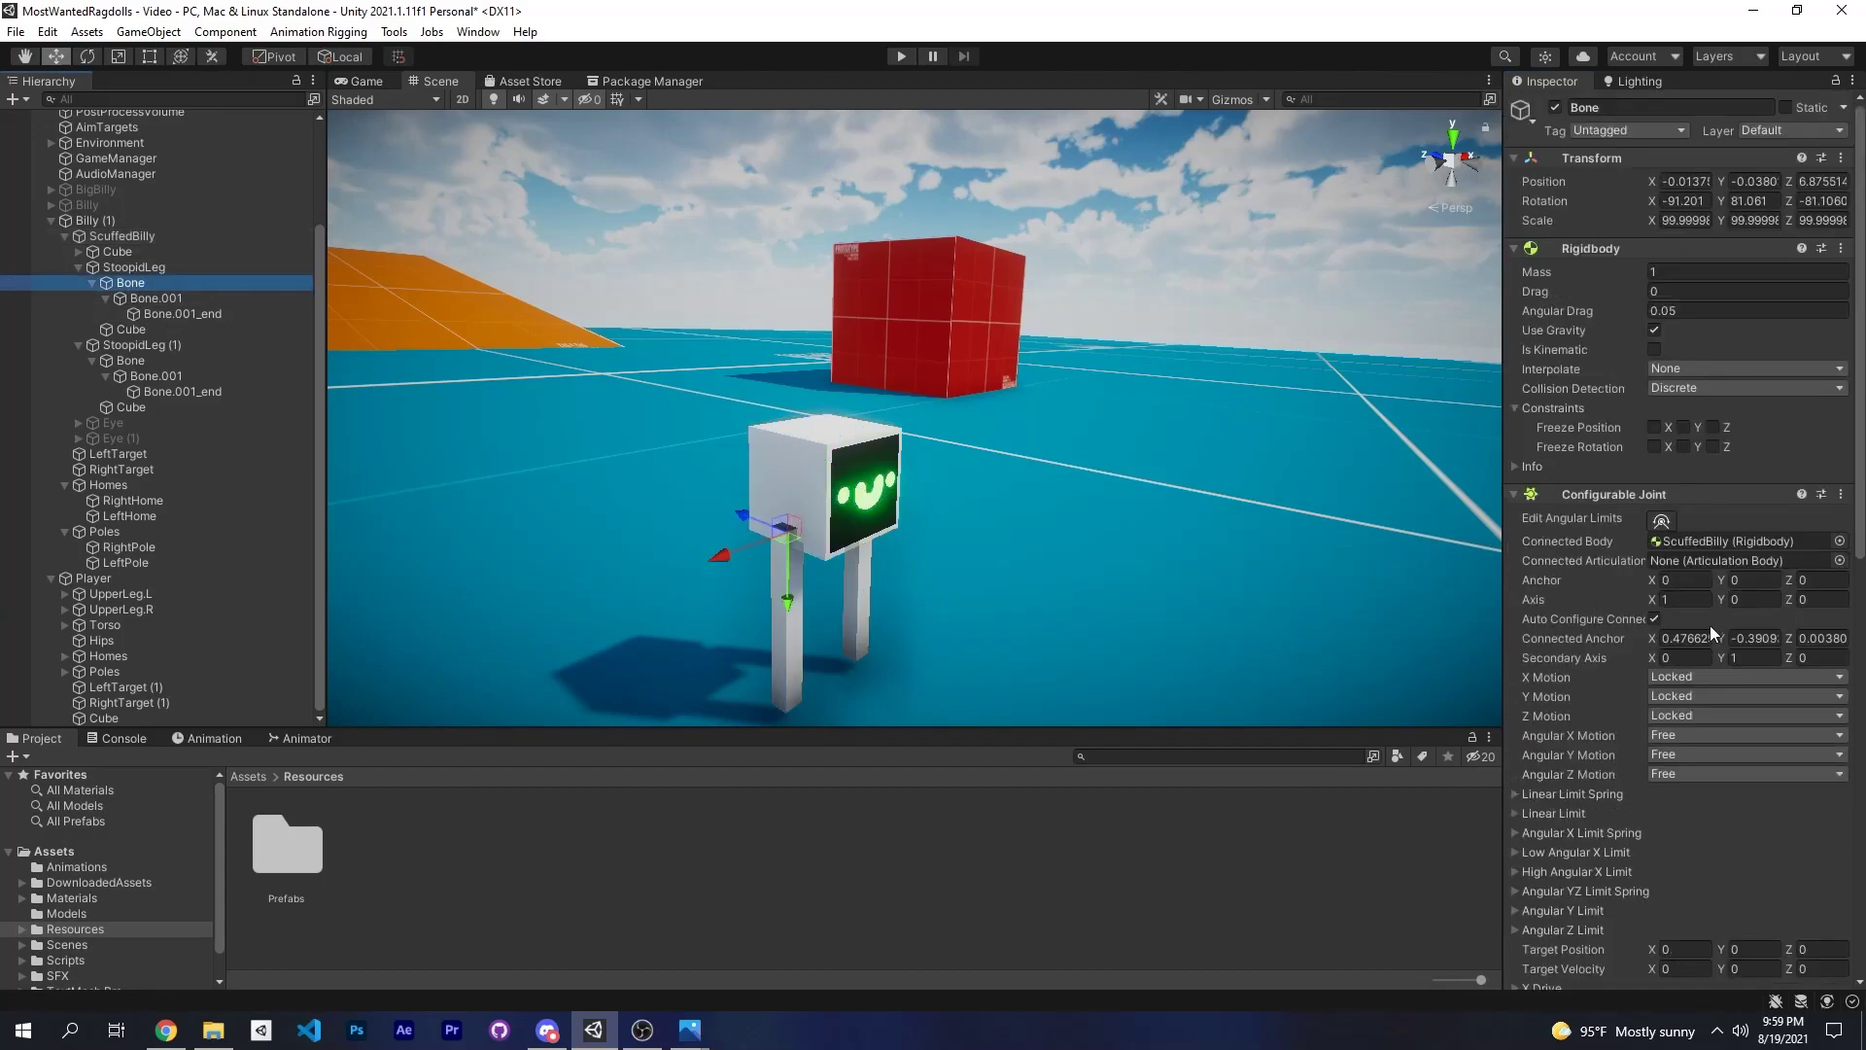
left_click(122, 237)
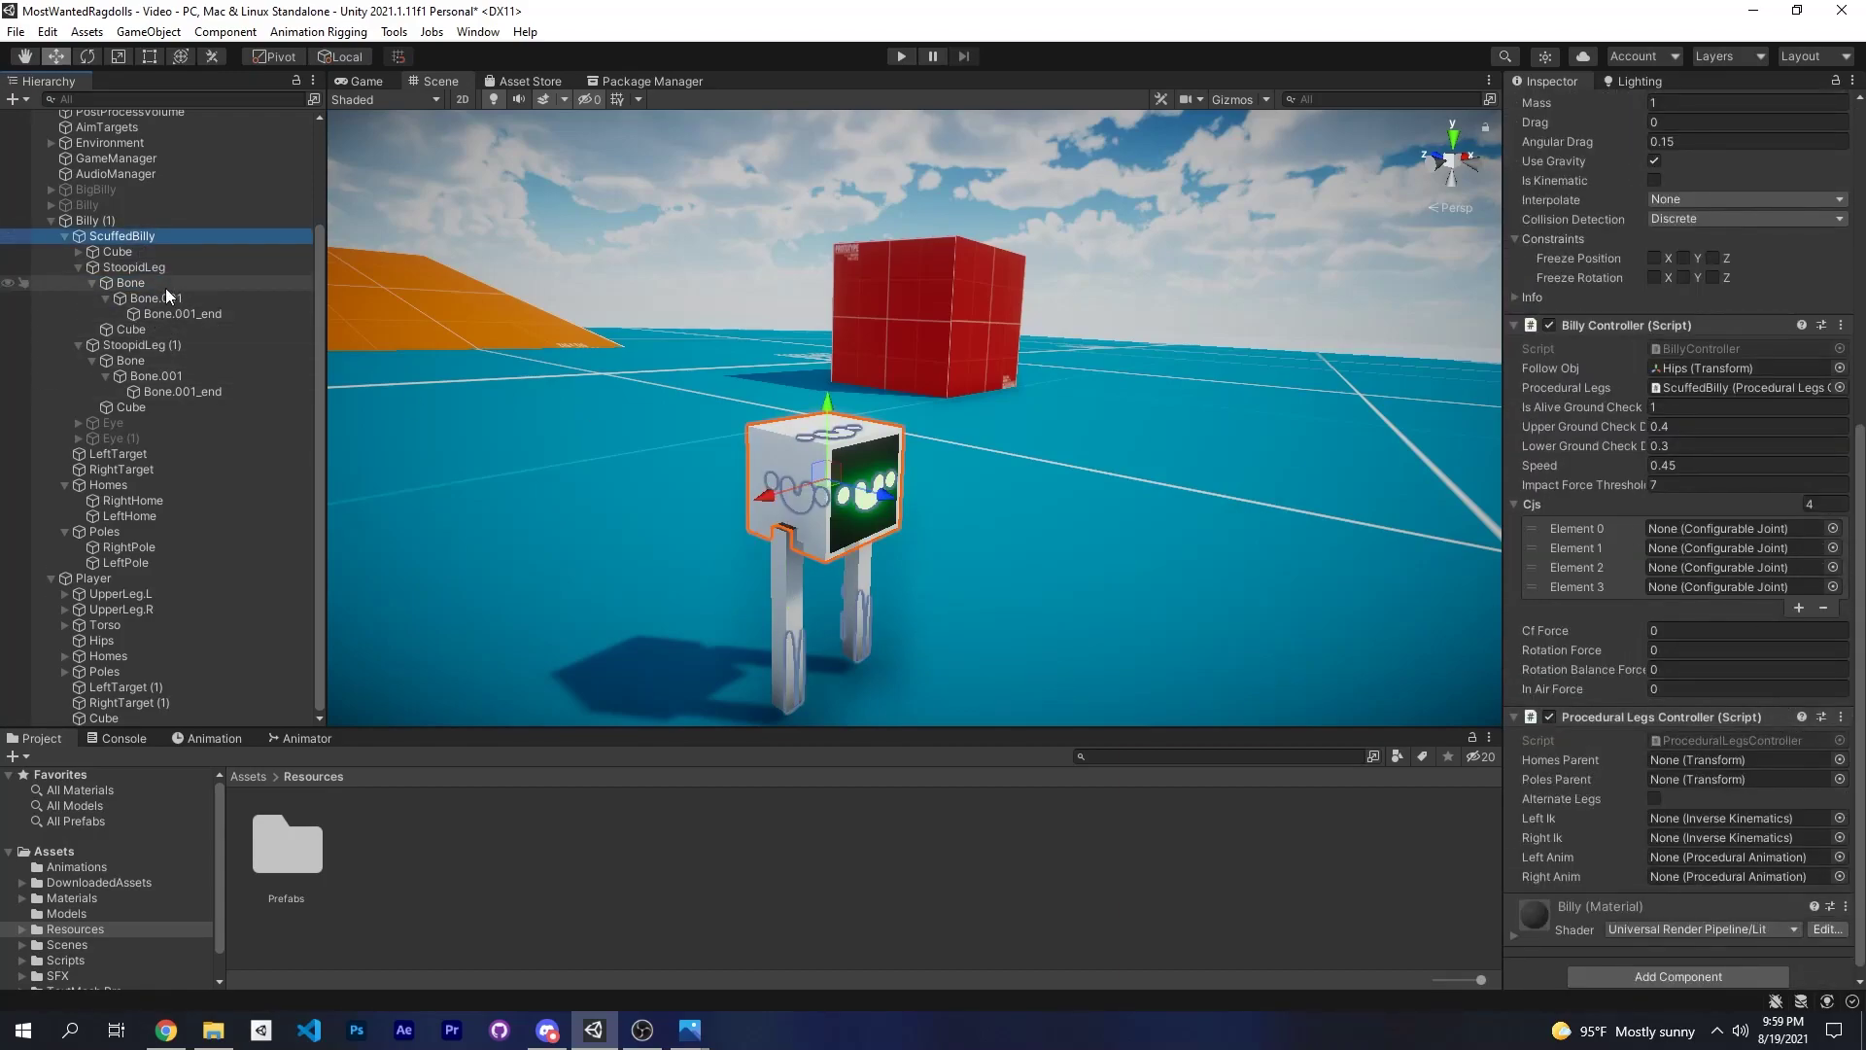
left_click_drag(165, 288, 1730, 528)
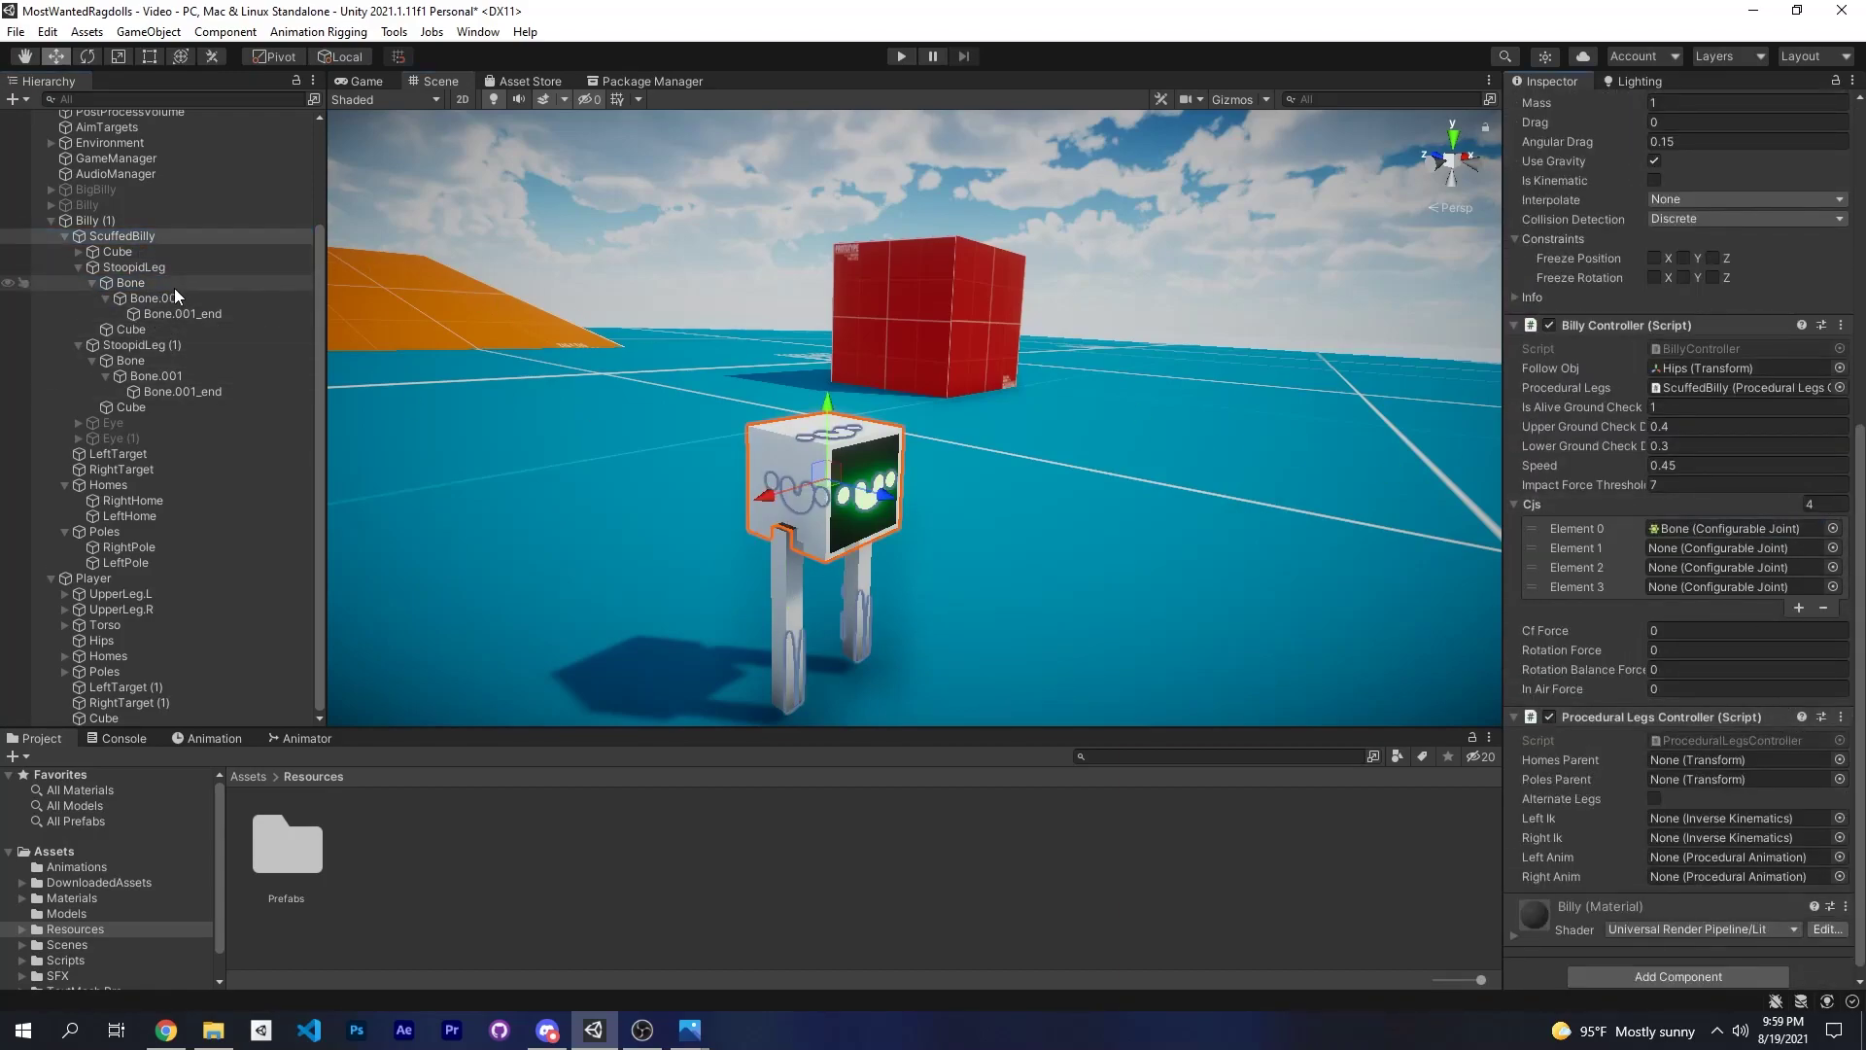
left_click_drag(175, 288, 1730, 547)
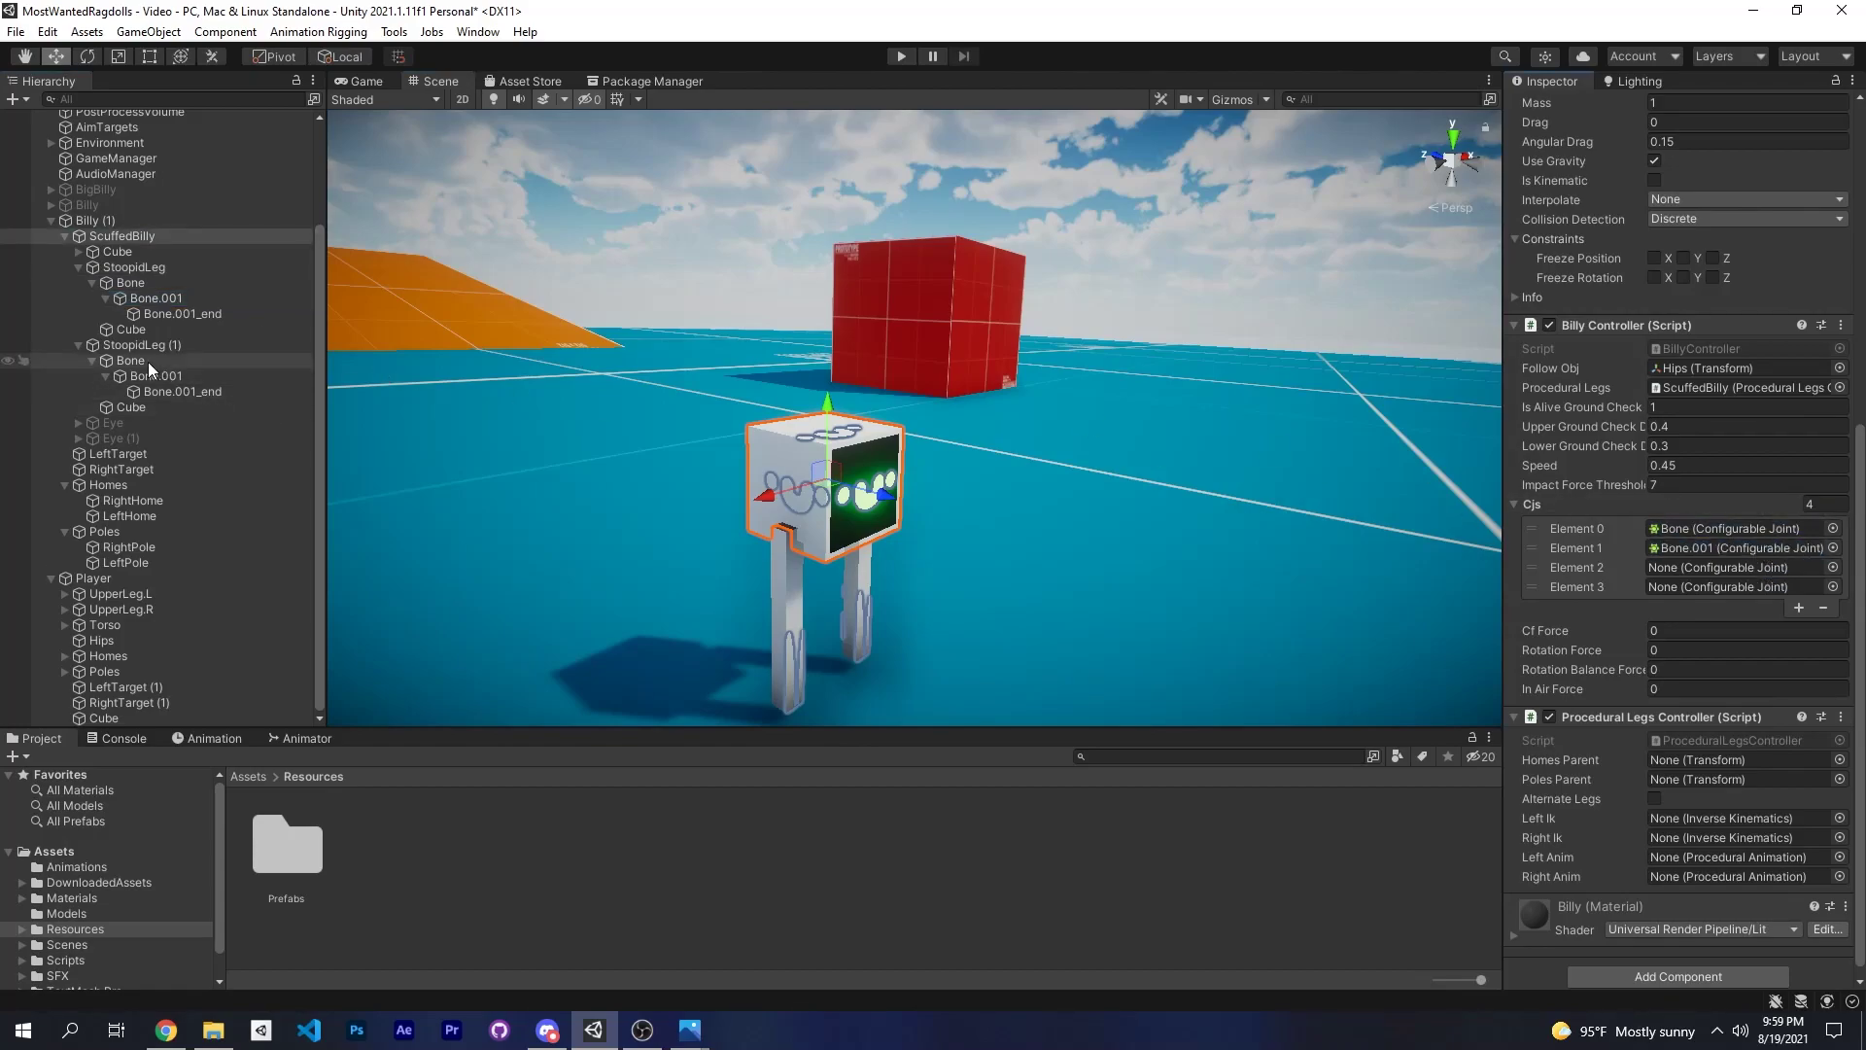
left_click_drag(150, 367, 1730, 567)
left_click_drag(155, 376, 1771, 593)
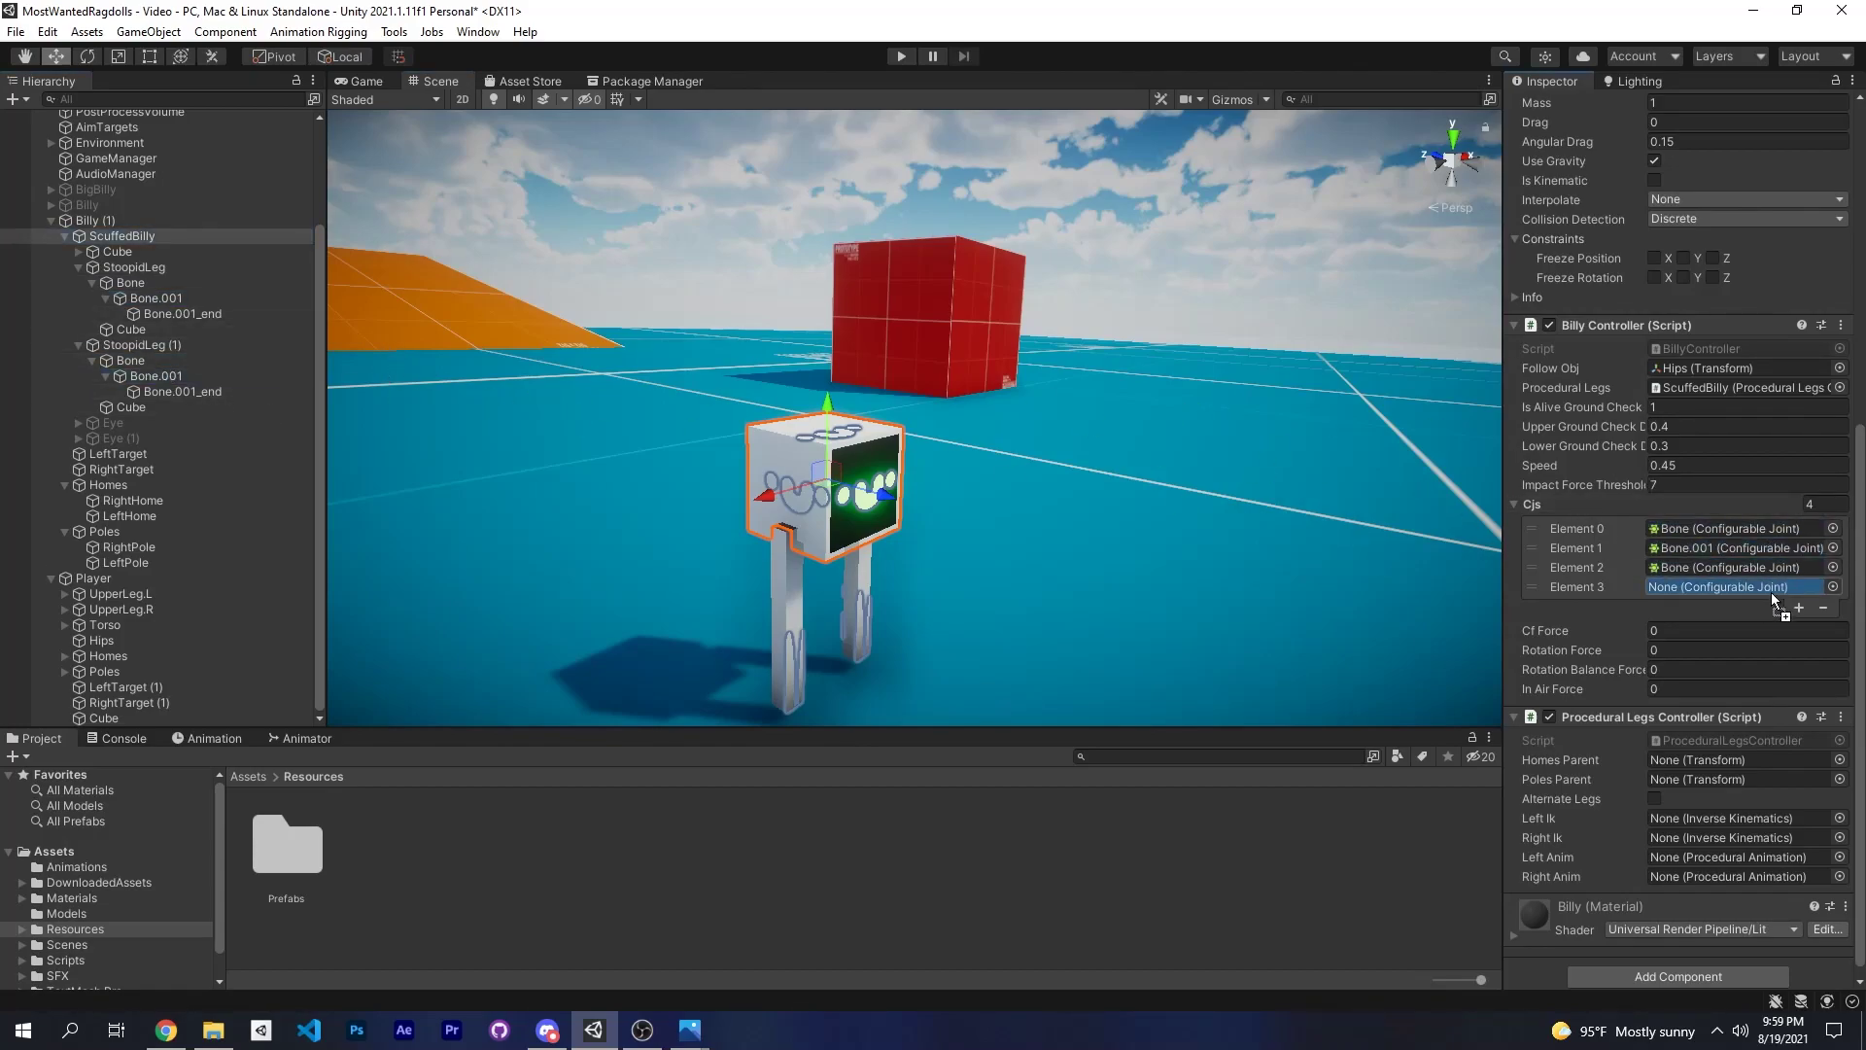
Set the Billy Controller's Cf Force to 45 and Rotation Force to 25.
left_click(1696, 633)
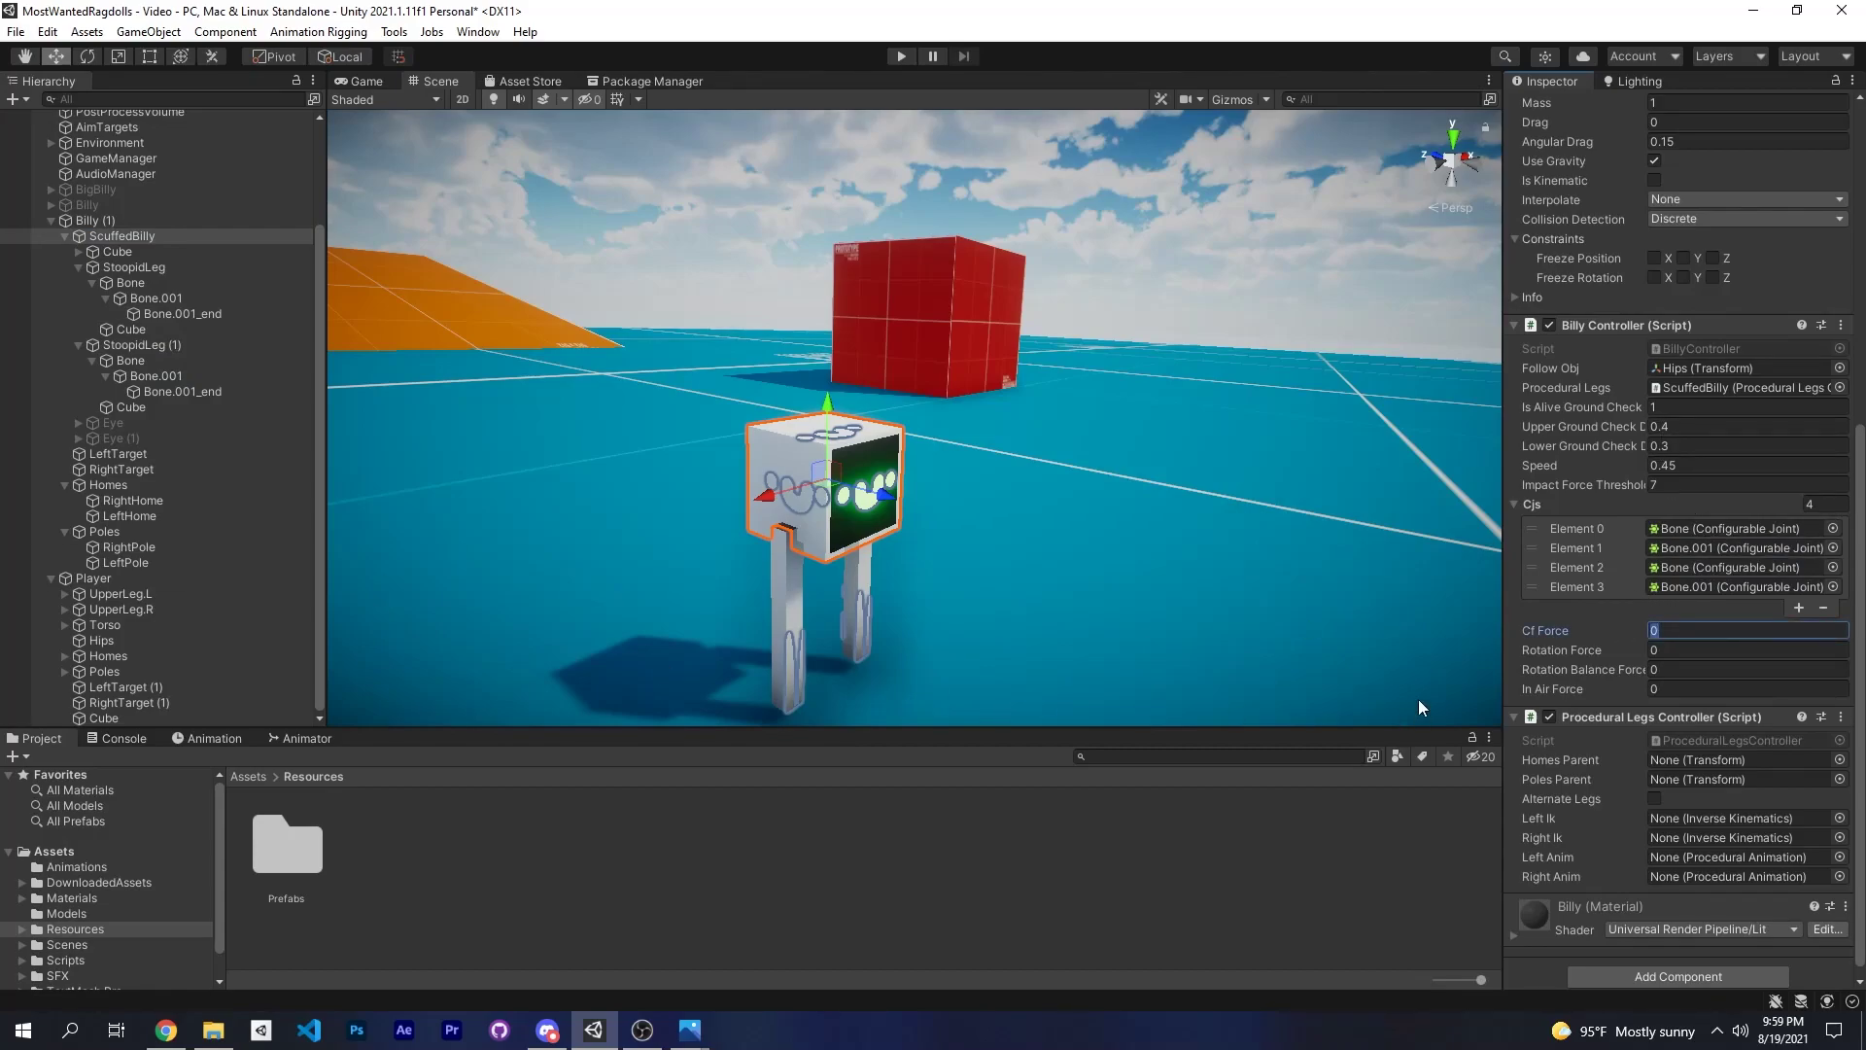
type("45")
right_click_drag(787, 457, 754, 520)
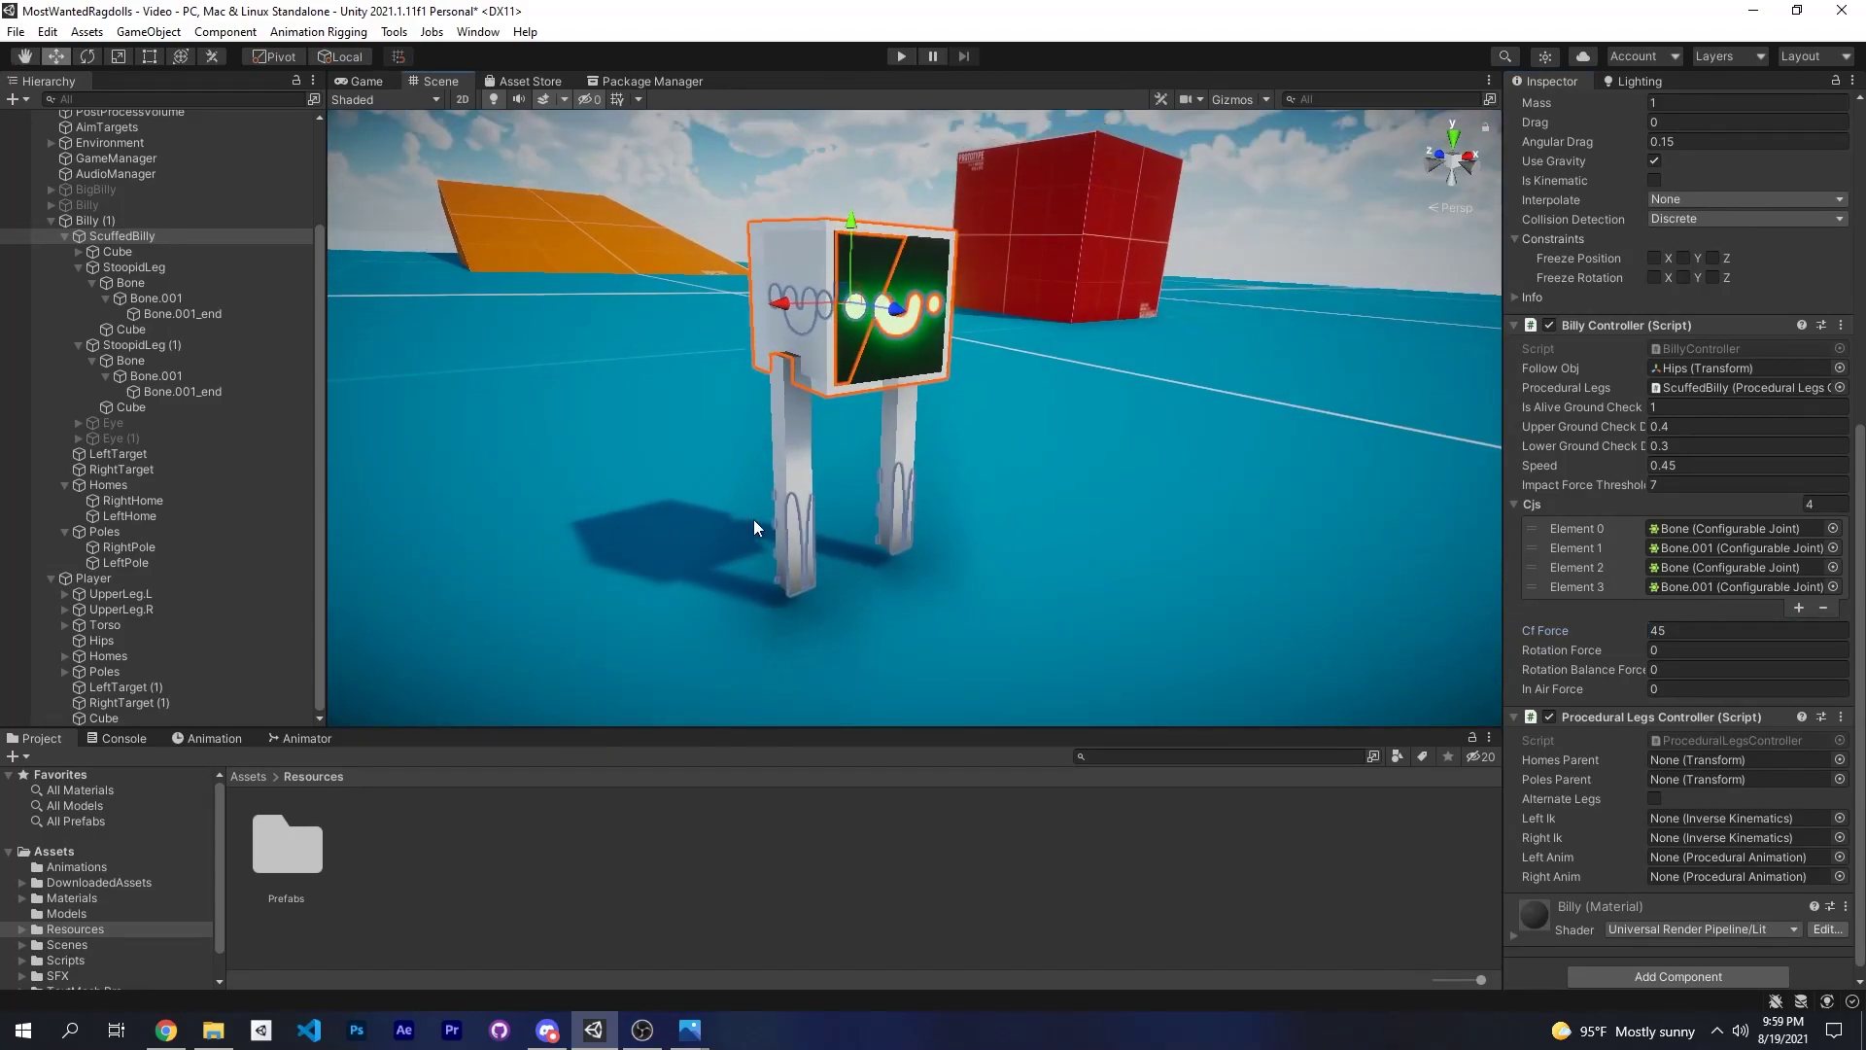
right_click_drag(988, 417, 972, 472)
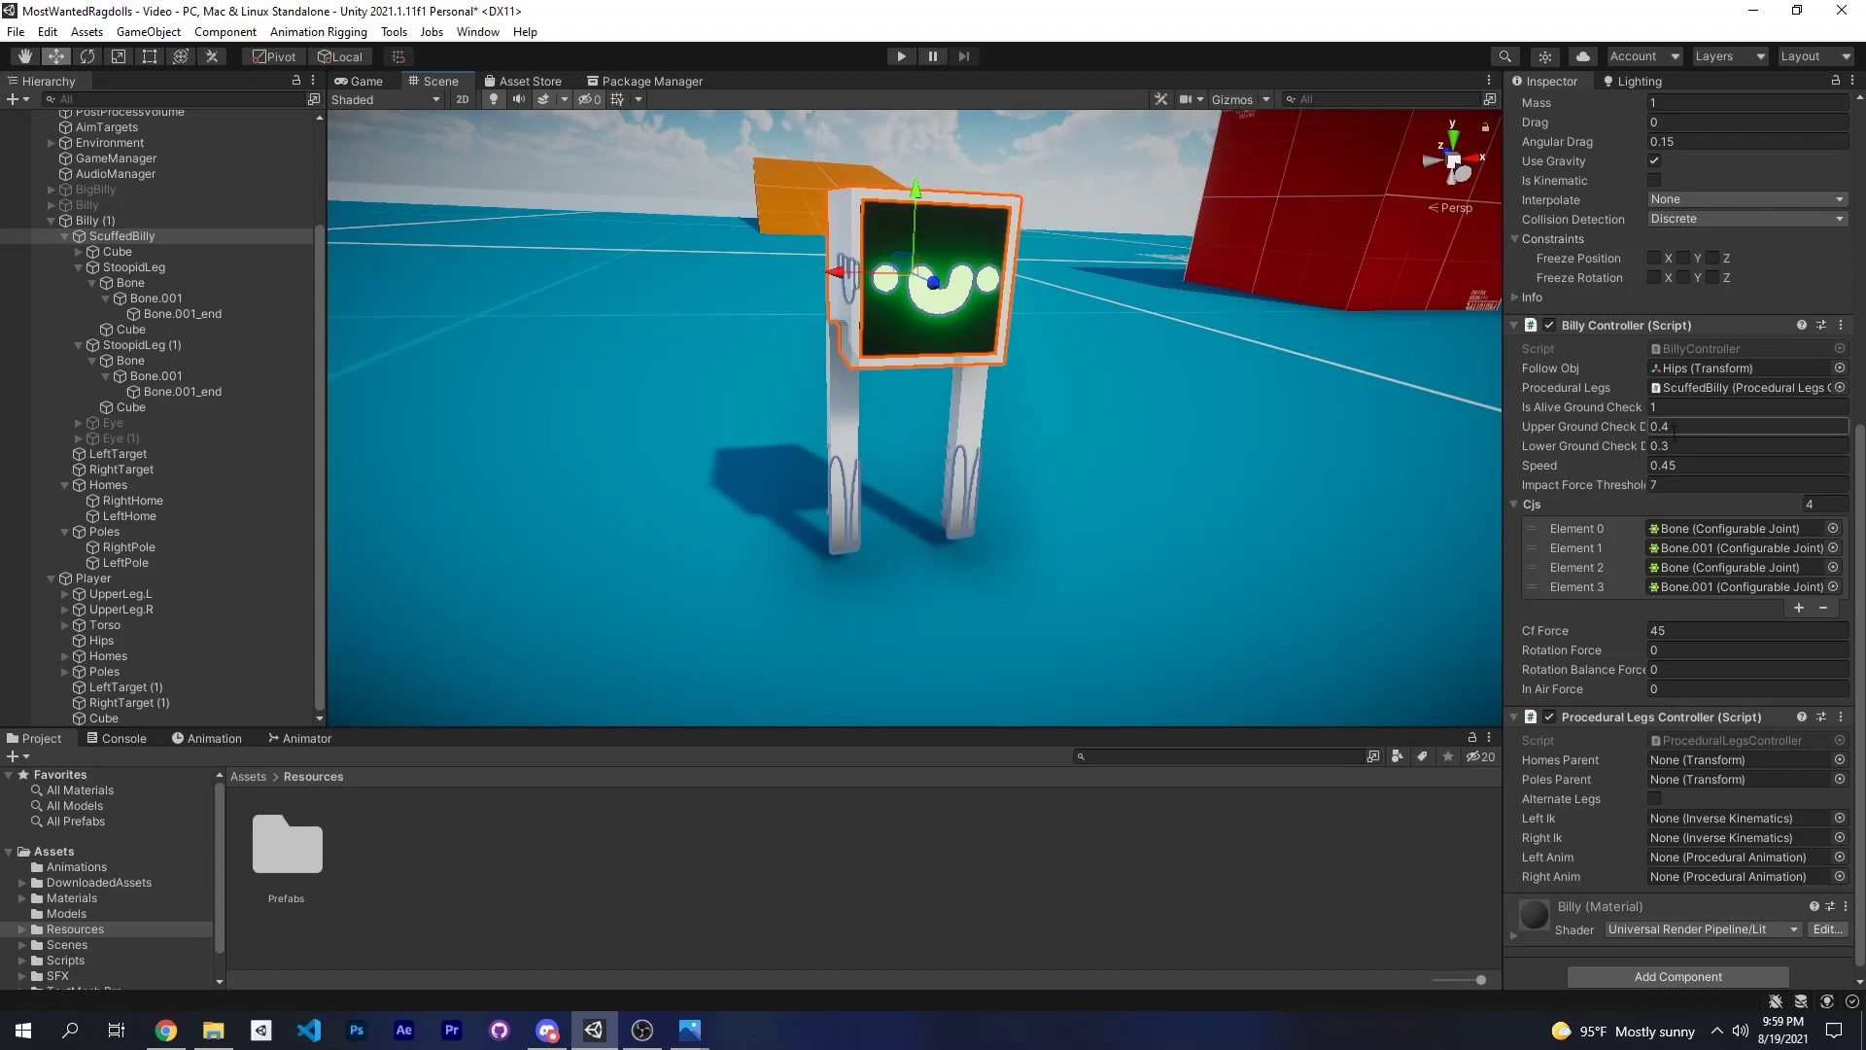
left_click(1689, 648)
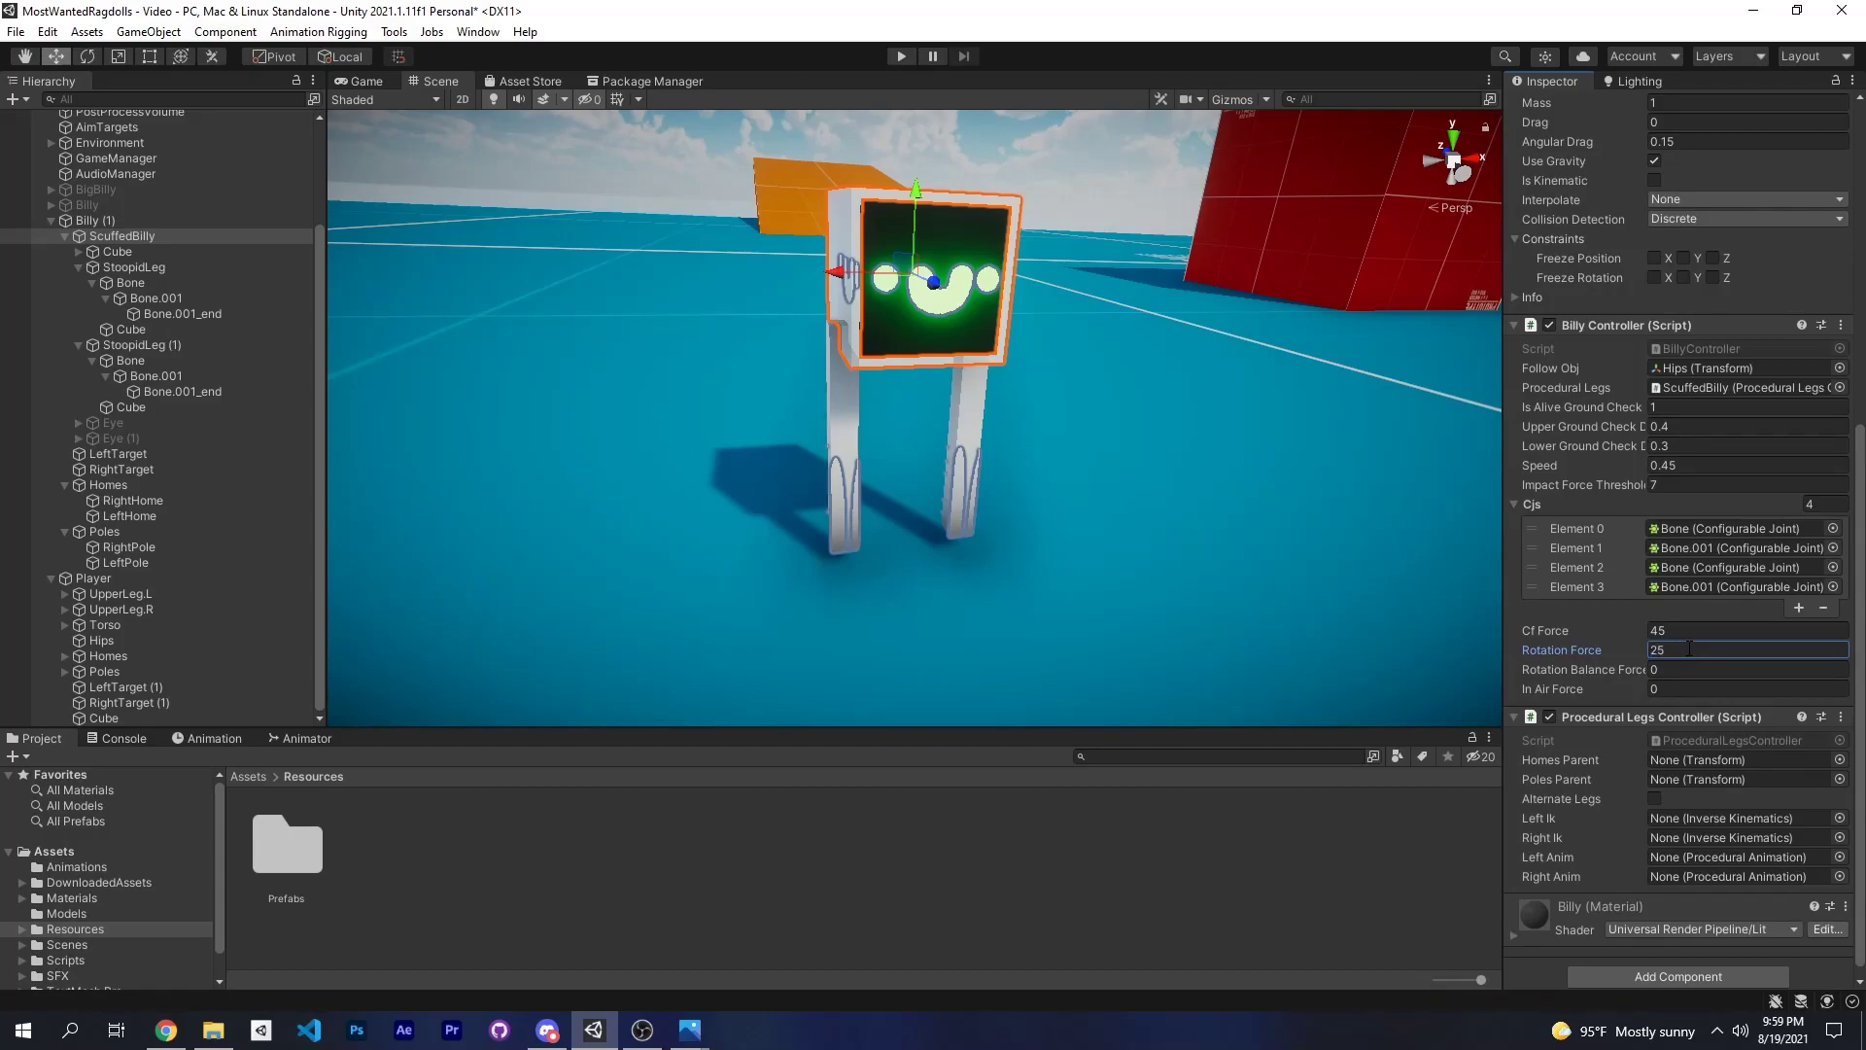
Set the Billy Controller's Rotation Balance Force to 15 and In Air Force to 15.
right_click_drag(1196, 460, 1054, 467)
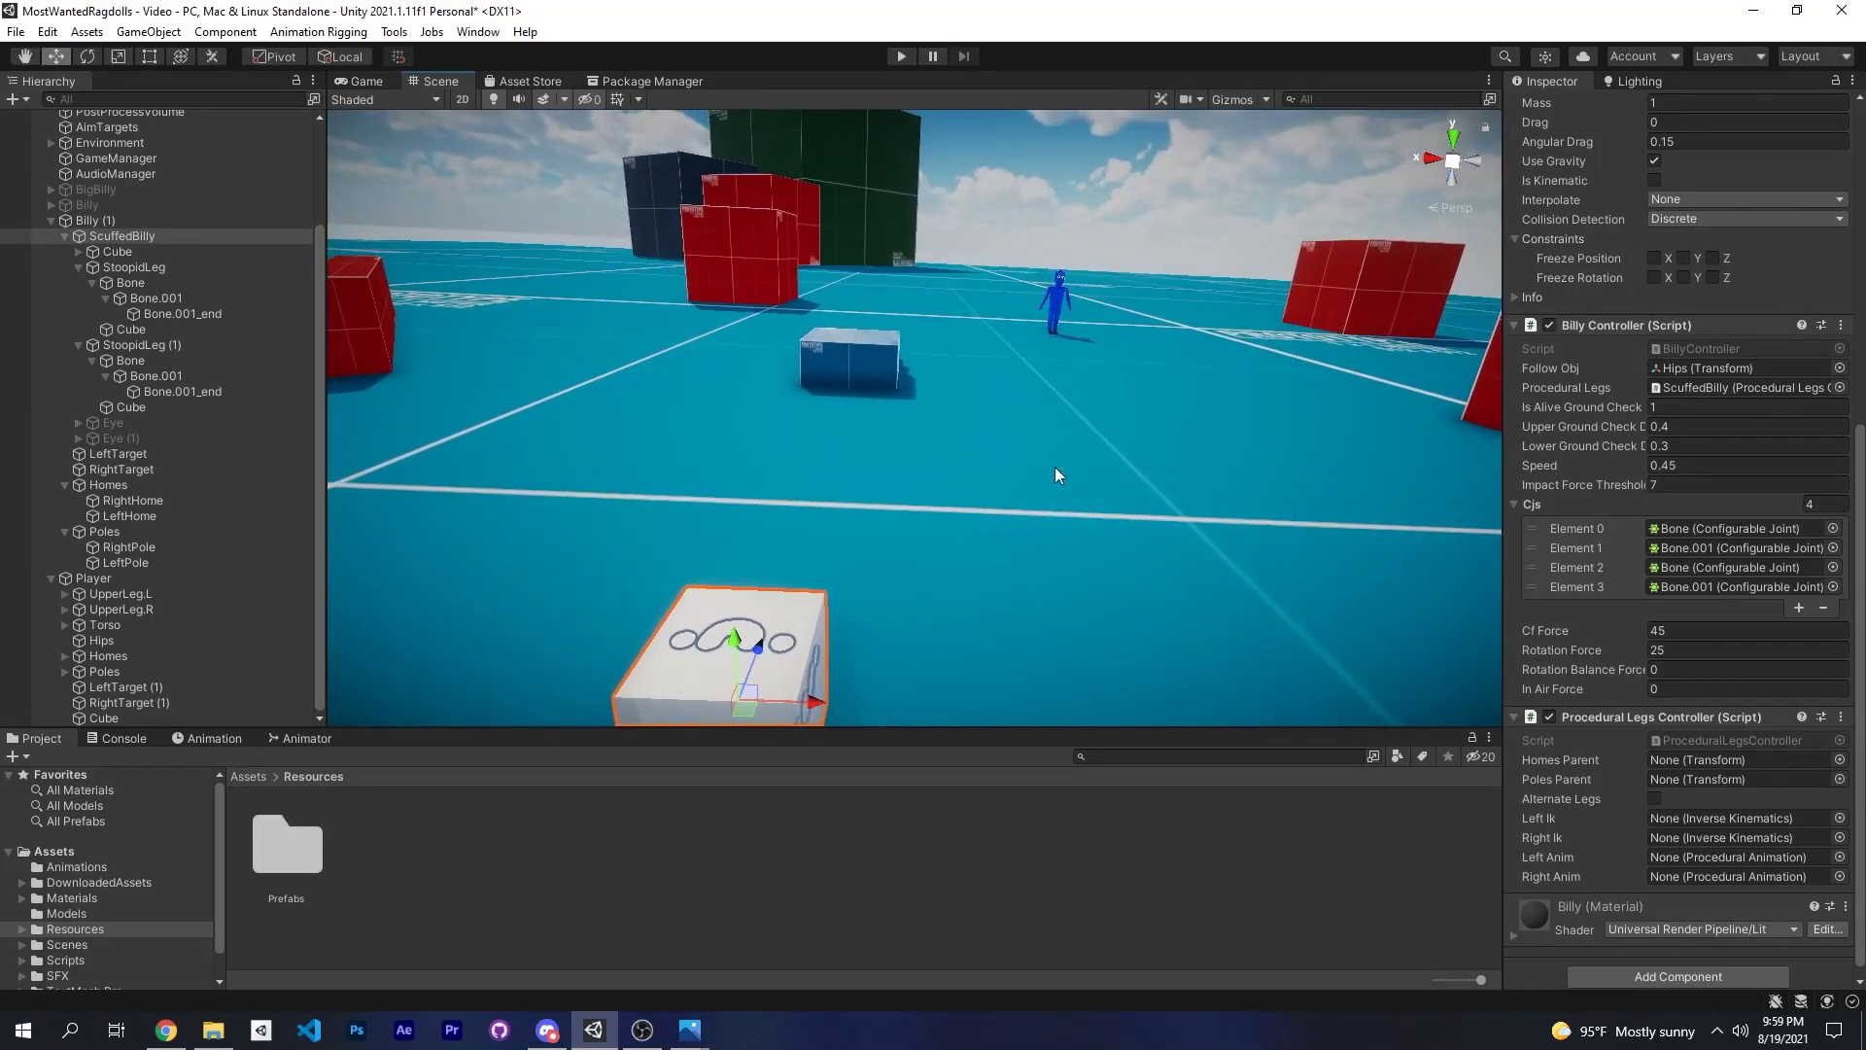
right_click_drag(1205, 437, 1610, 863)
left_click(1672, 670)
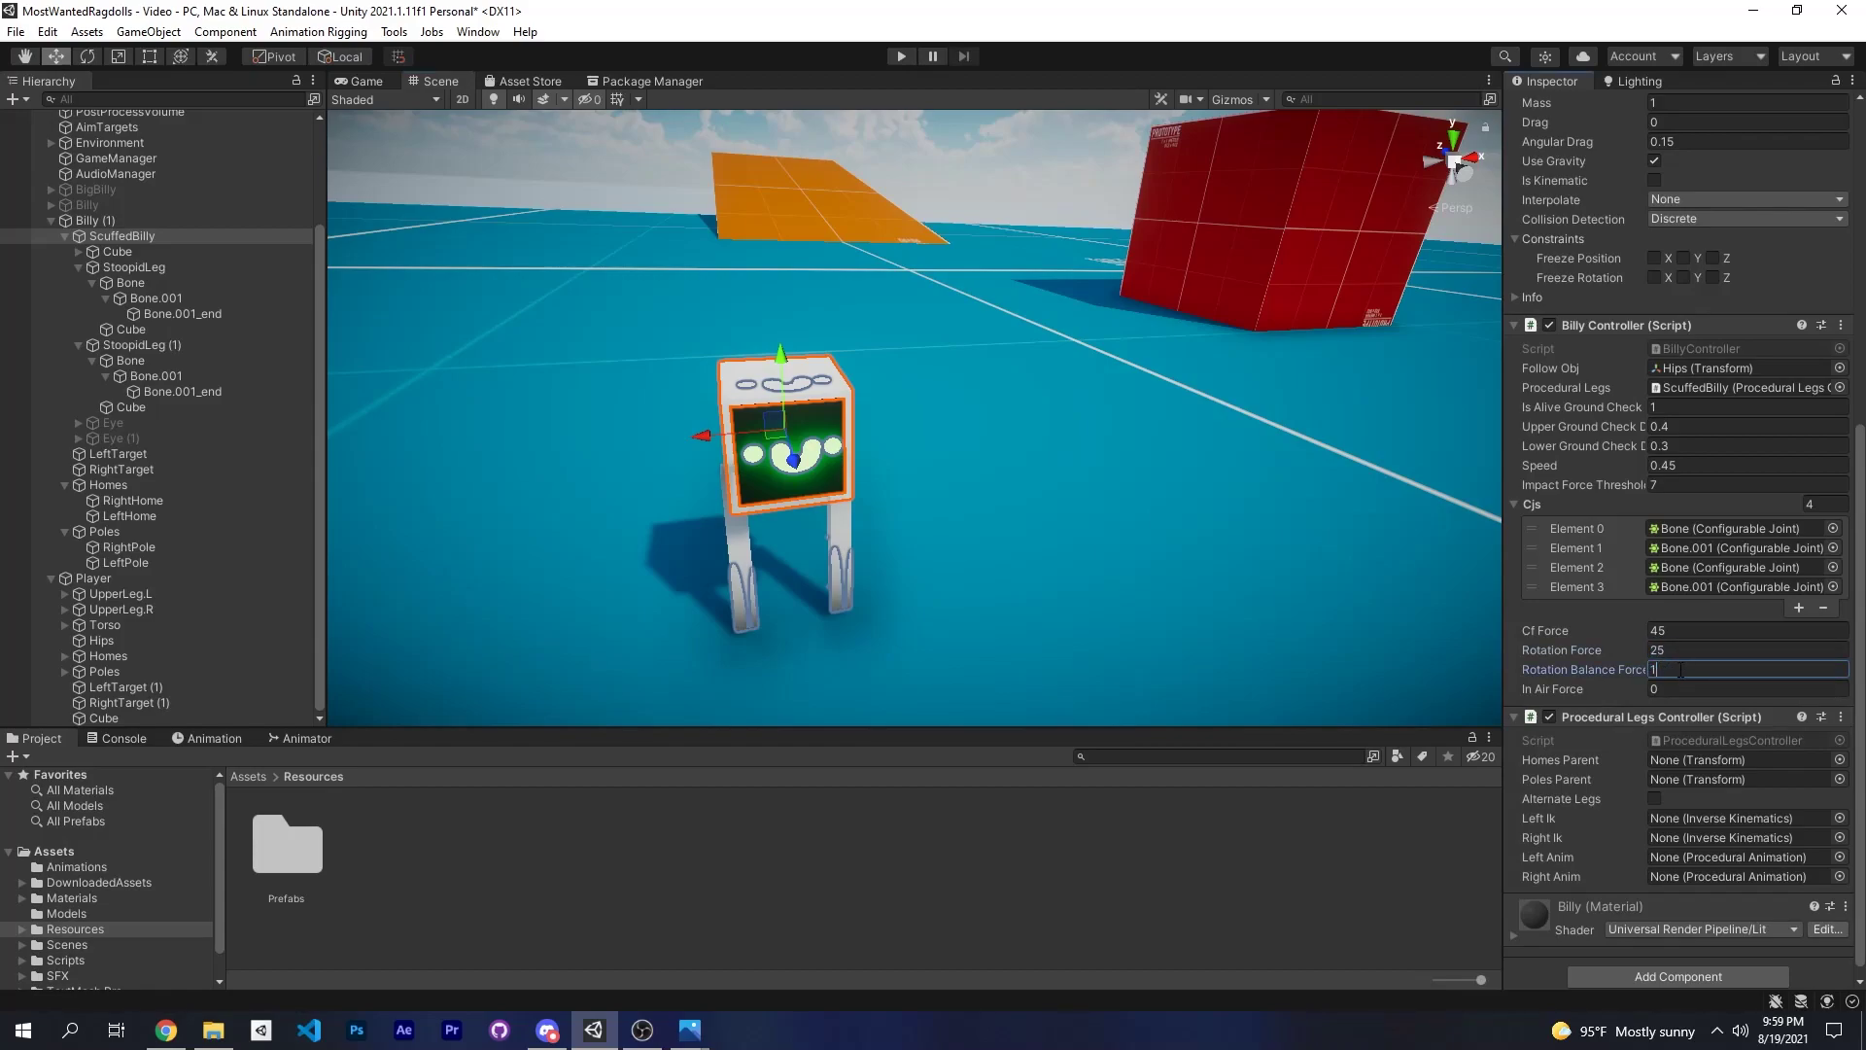
key("f")
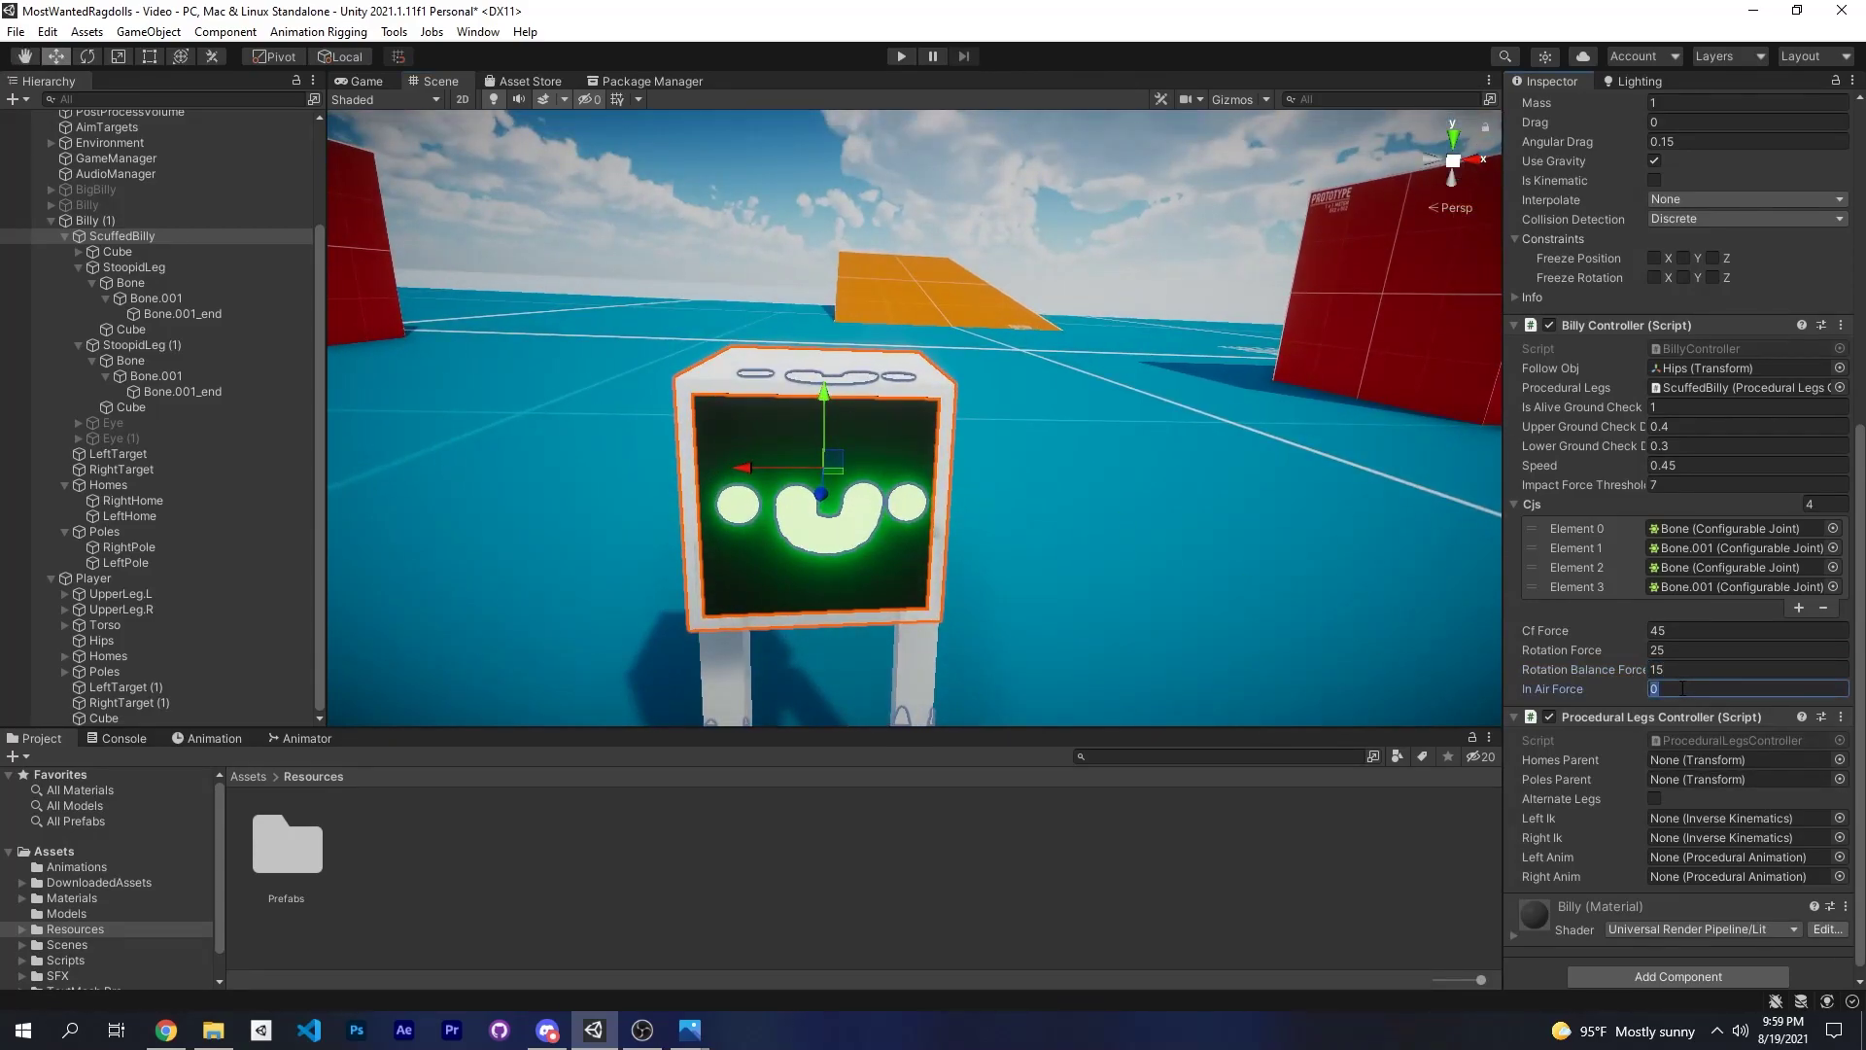
key("s")
key("a")
right_click_drag(1064, 446, 1285, 477)
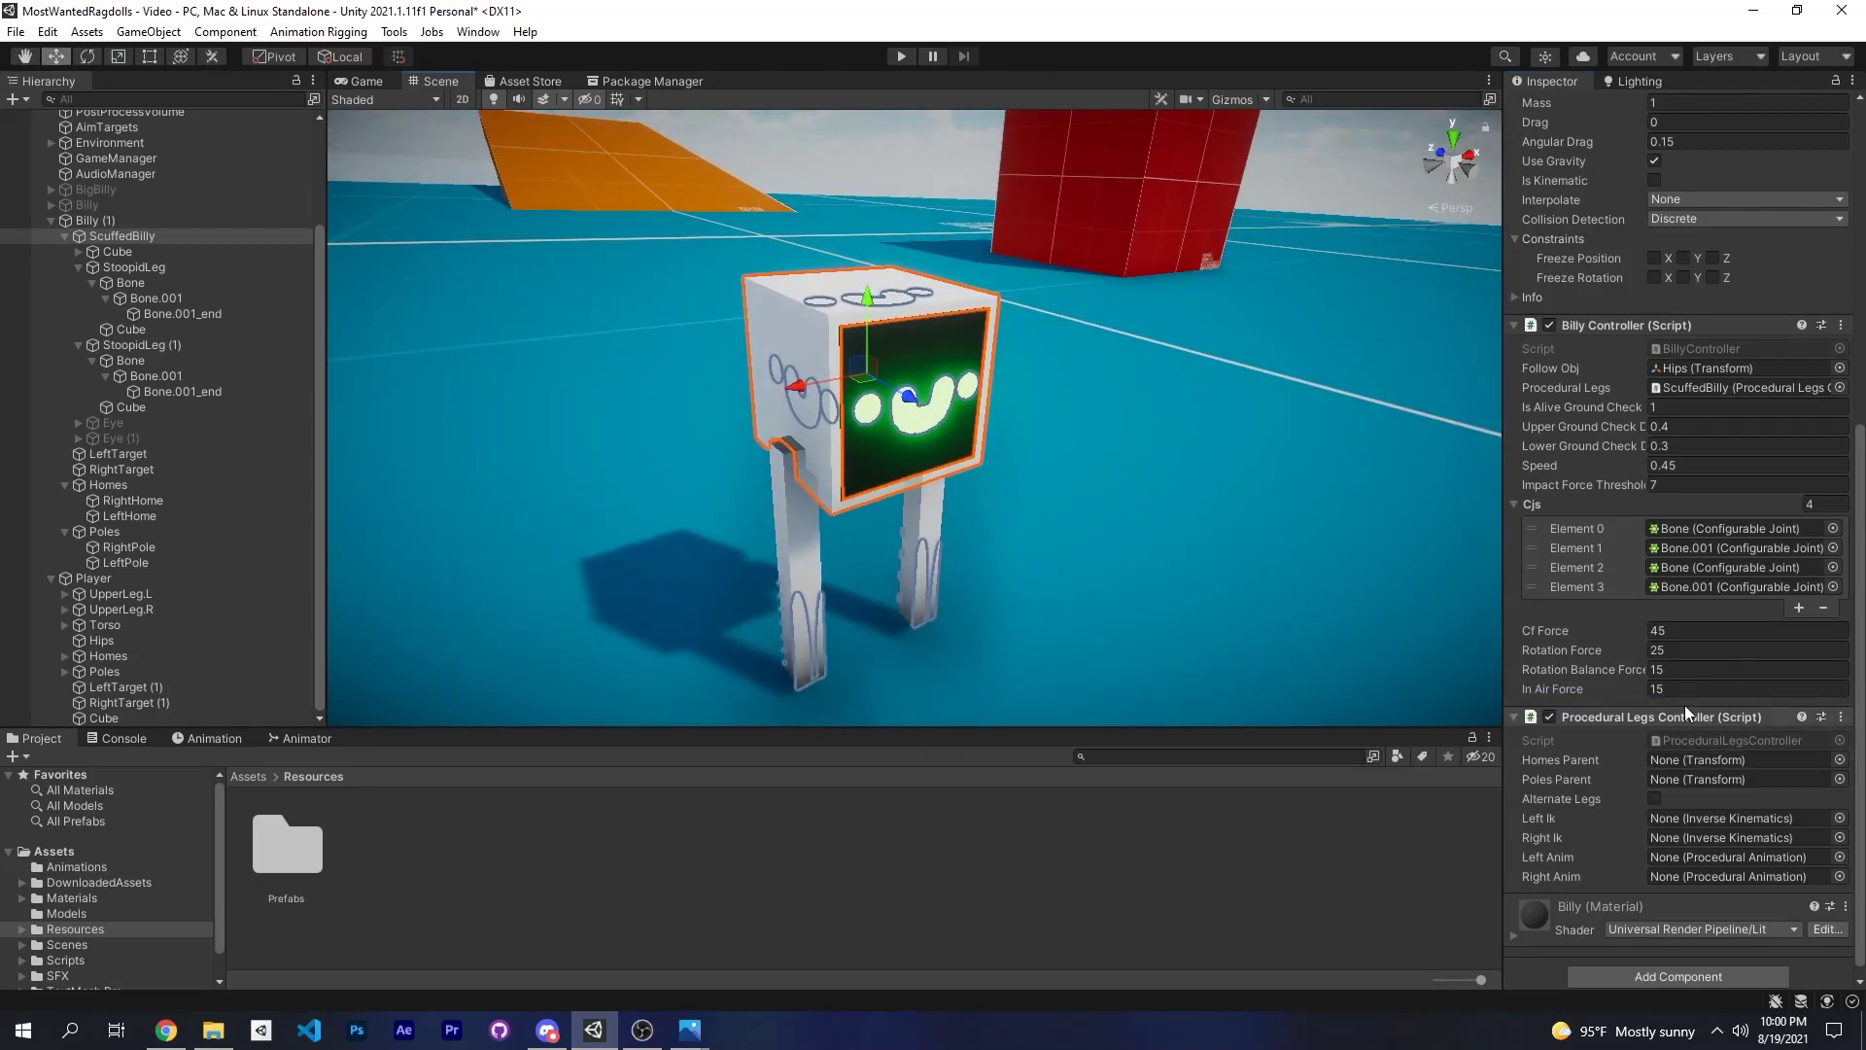
Assign Billy (1)'s Homes object as the Homes Parent of the Procedural Legs Controller.
left_click_drag(1134, 449, 1009, 539, "alt")
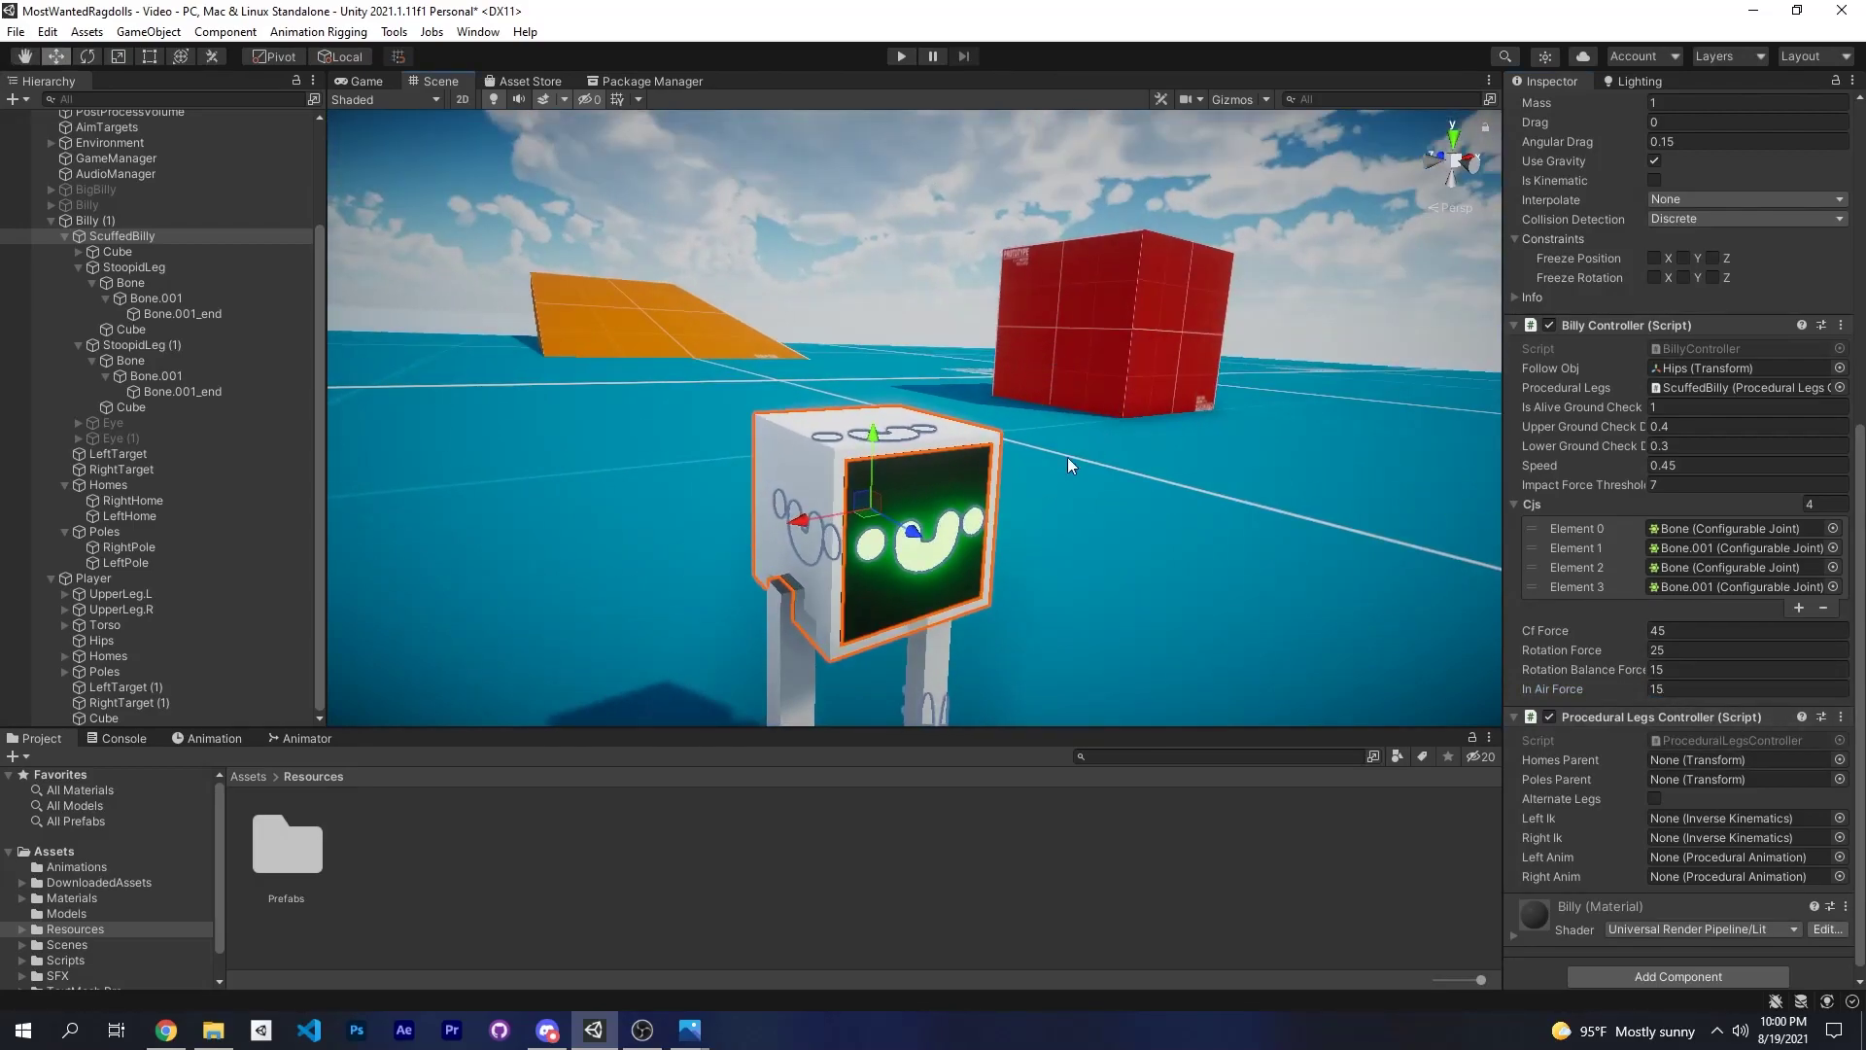
key("w")
right_click_drag(1067, 465, 1112, 516)
key("s")
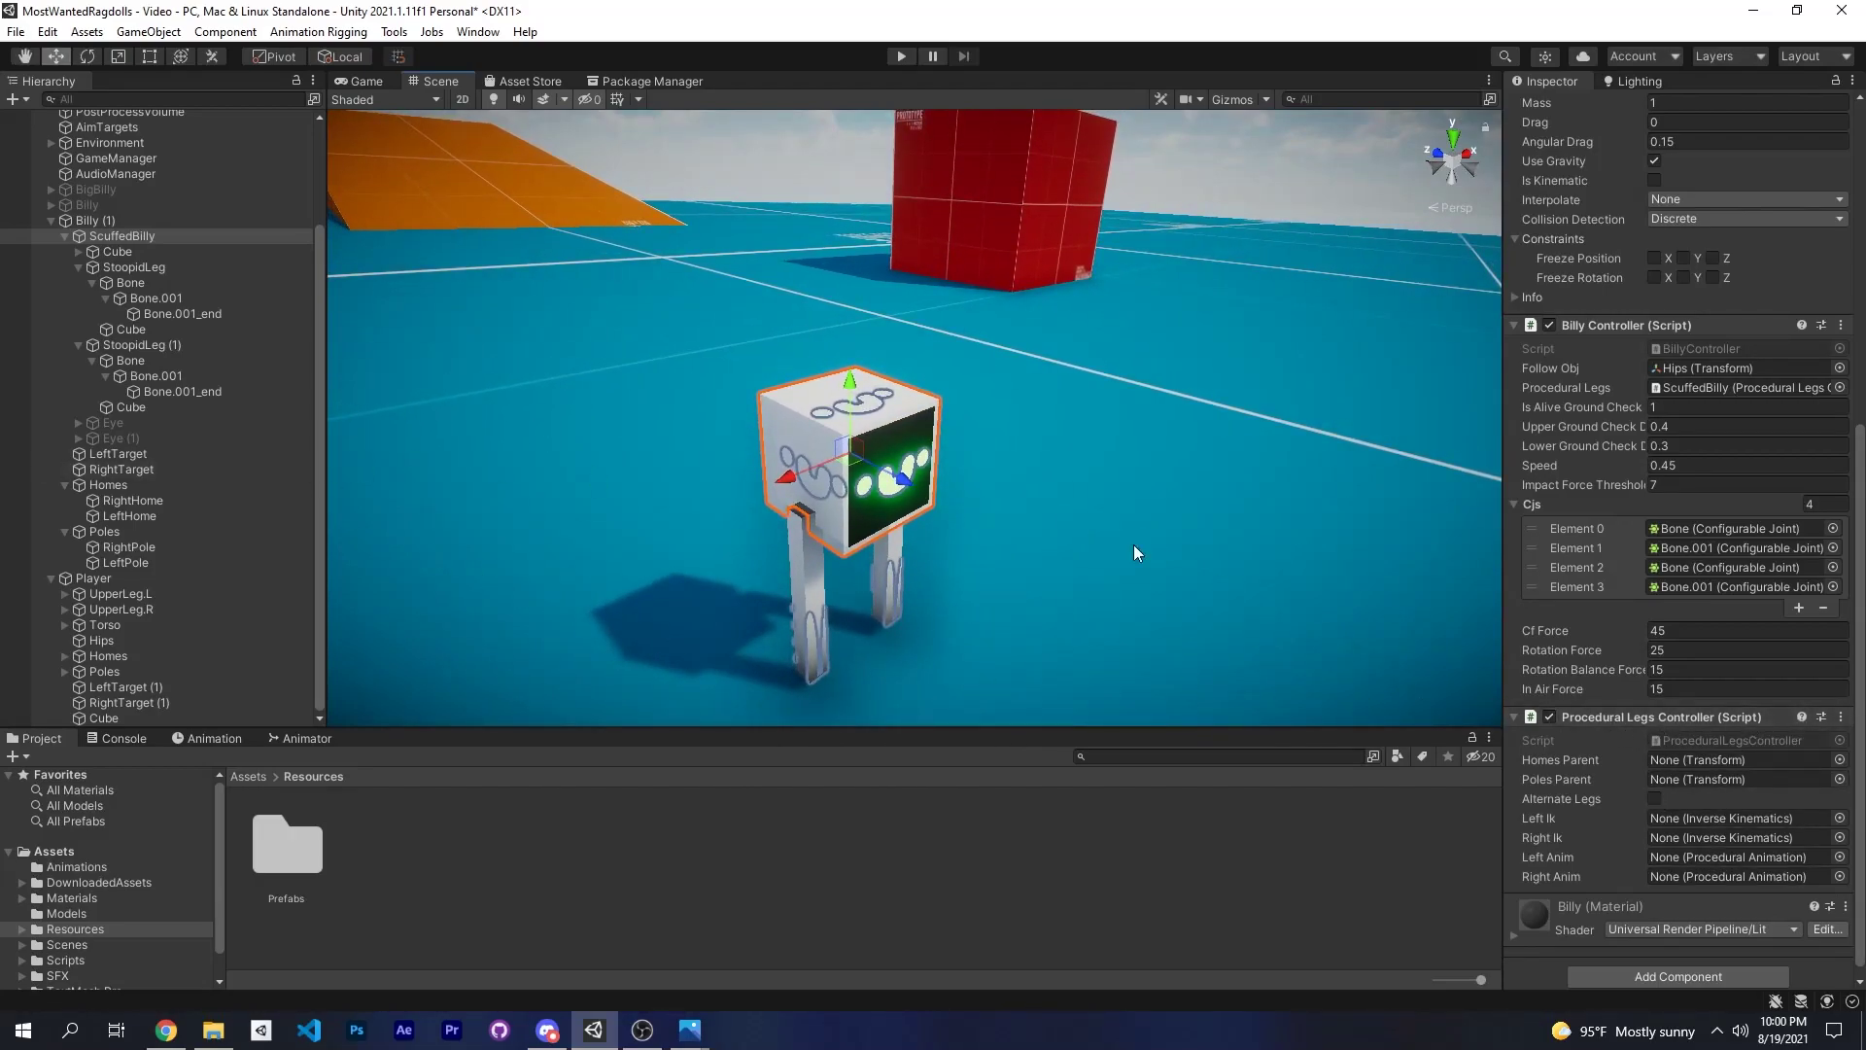
left_click_drag(109, 484, 1696, 760)
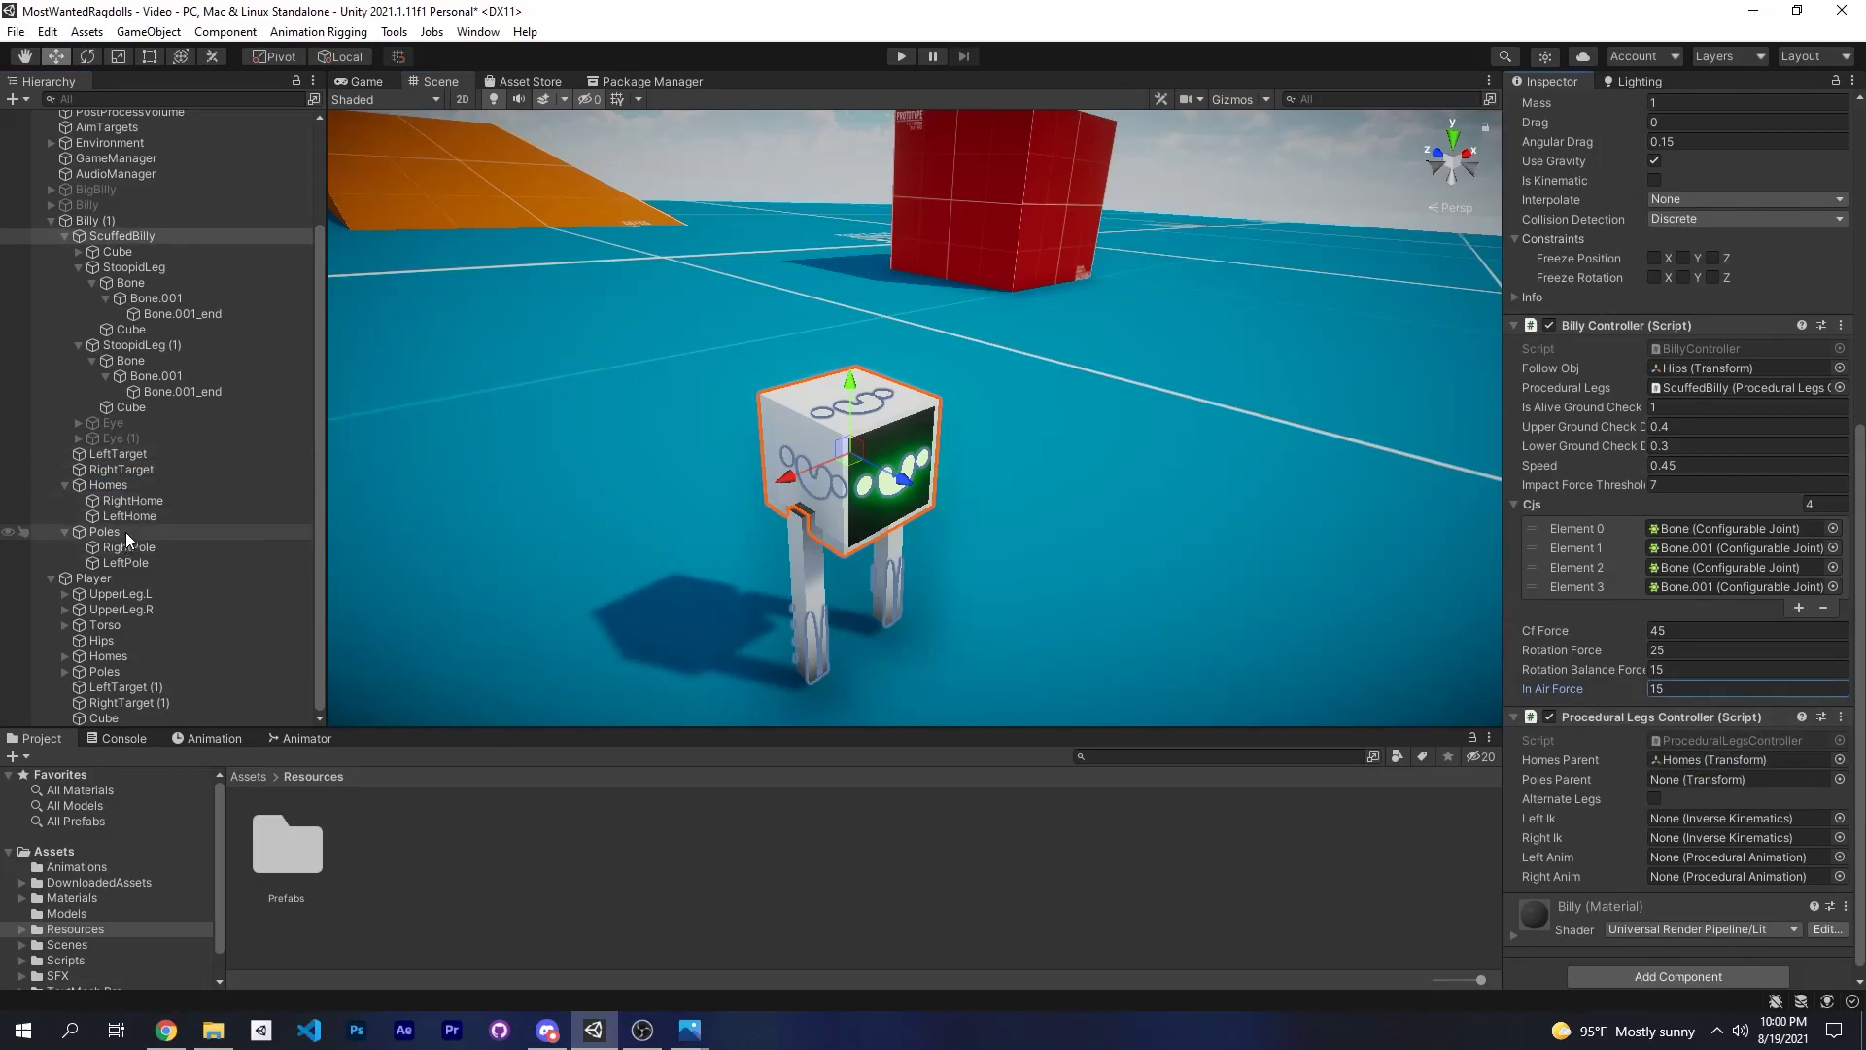
Assign Billy (1)'s Poles object as Poles Parent and both legs' Bone.001_end objects as the left and right Ik and Anim references.
left_click_drag(126, 533, 1696, 780)
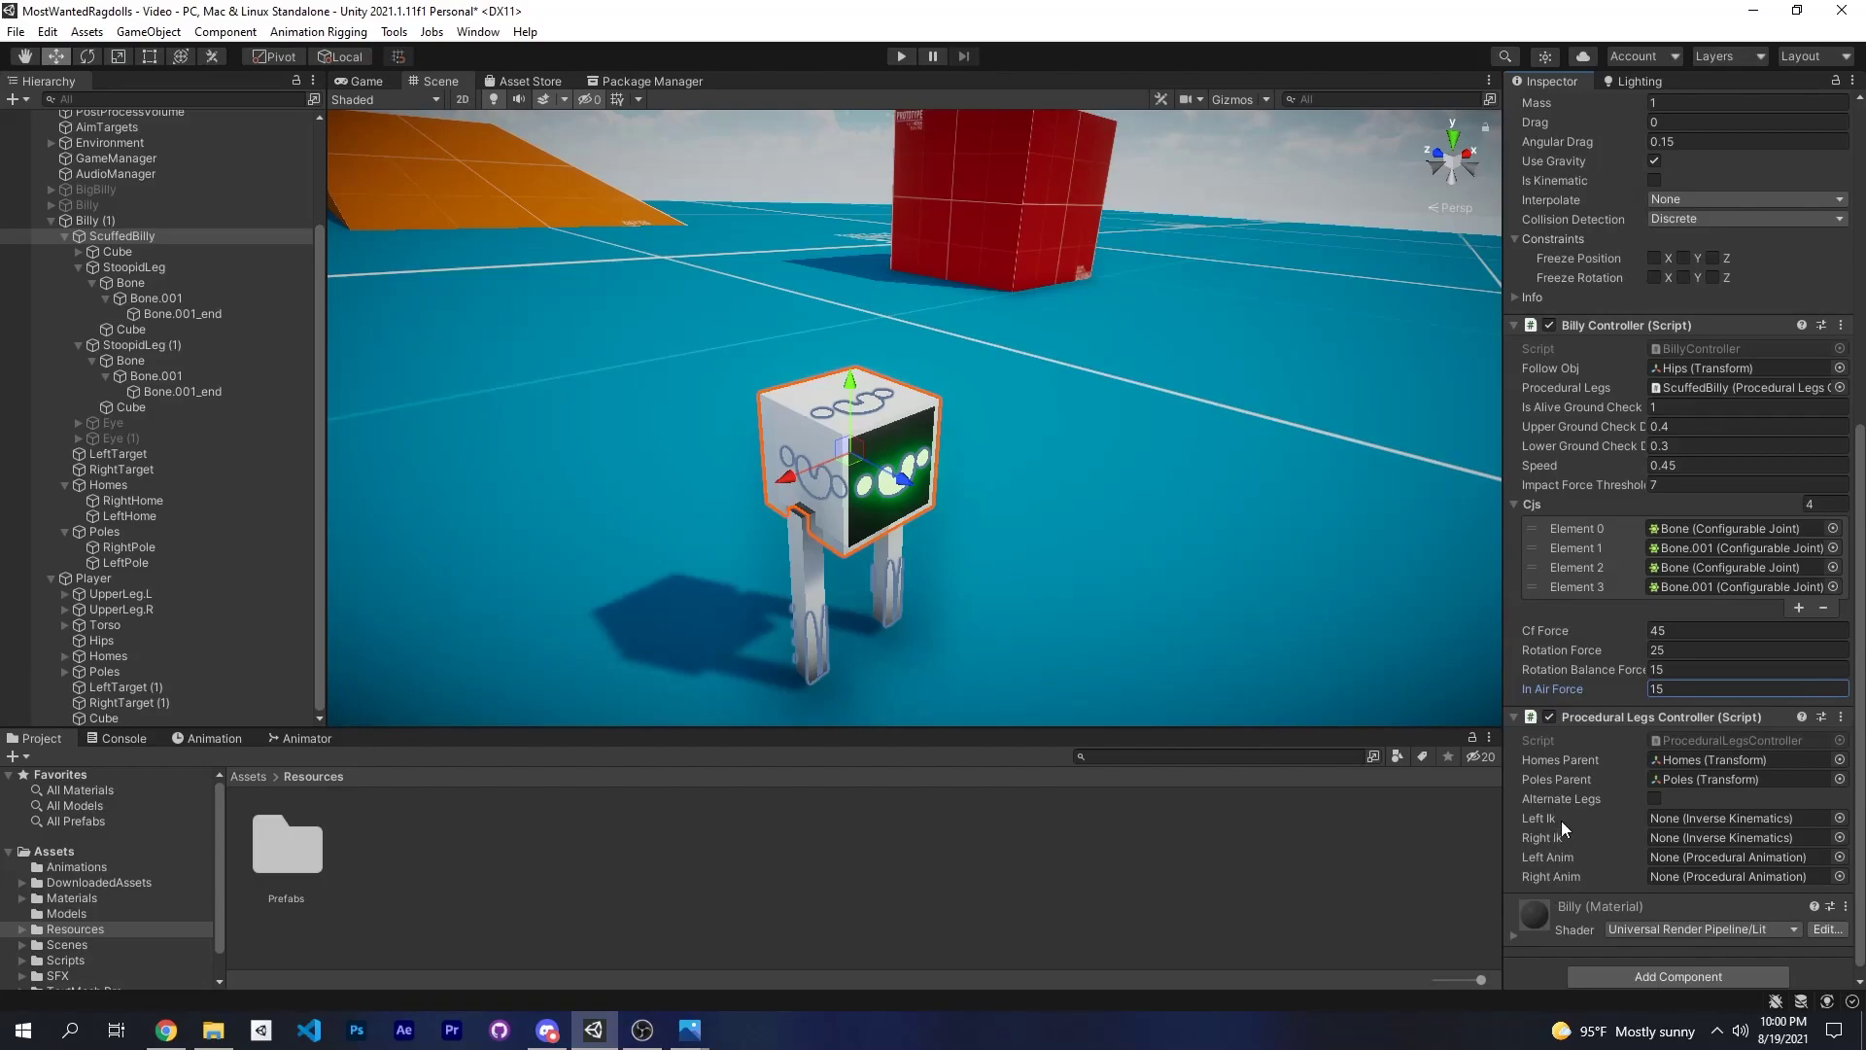
left_click_drag(208, 311, 1739, 817)
left_click_drag(182, 313, 1672, 858)
left_click_drag(177, 391, 1671, 877)
Play-test the scene in a maximized game view, moving the player character to check how Billy (1) walks, and stop the run.
key("a")
right_click_drag(1061, 483, 1263, 468)
key("d")
key("s")
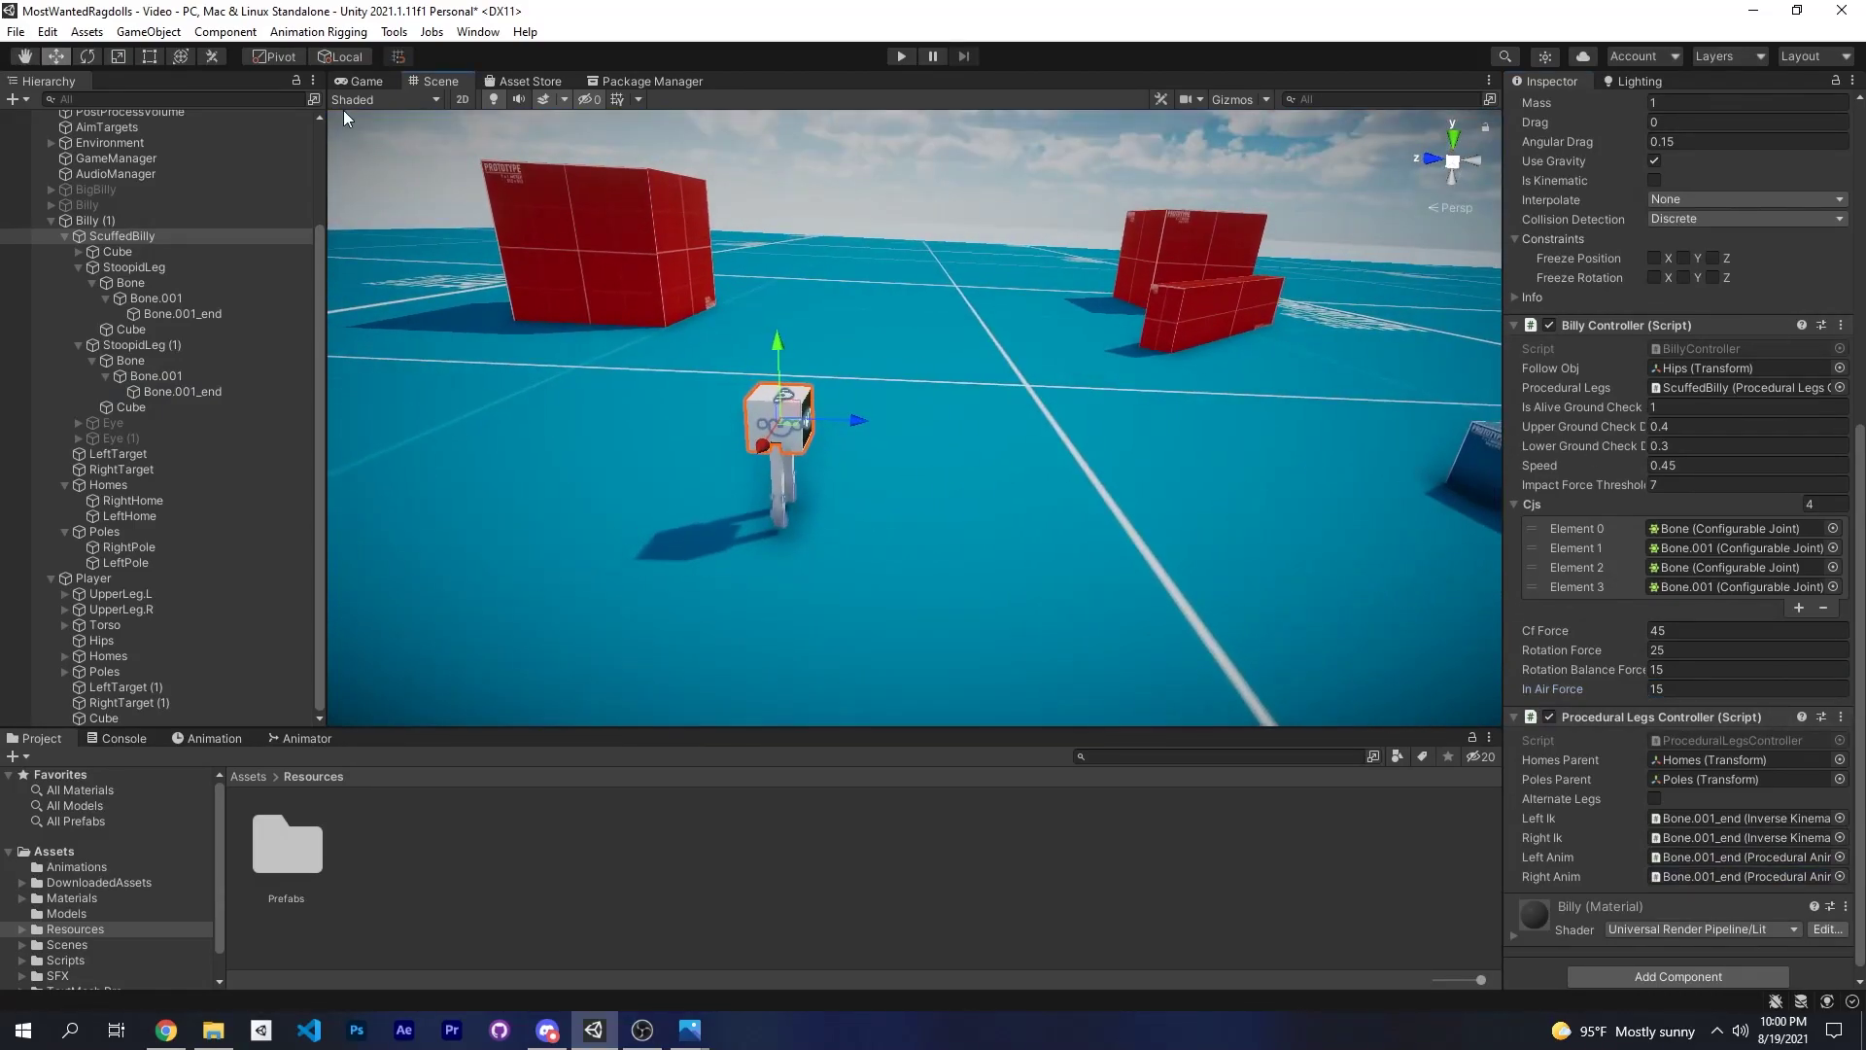
left_click(901, 55)
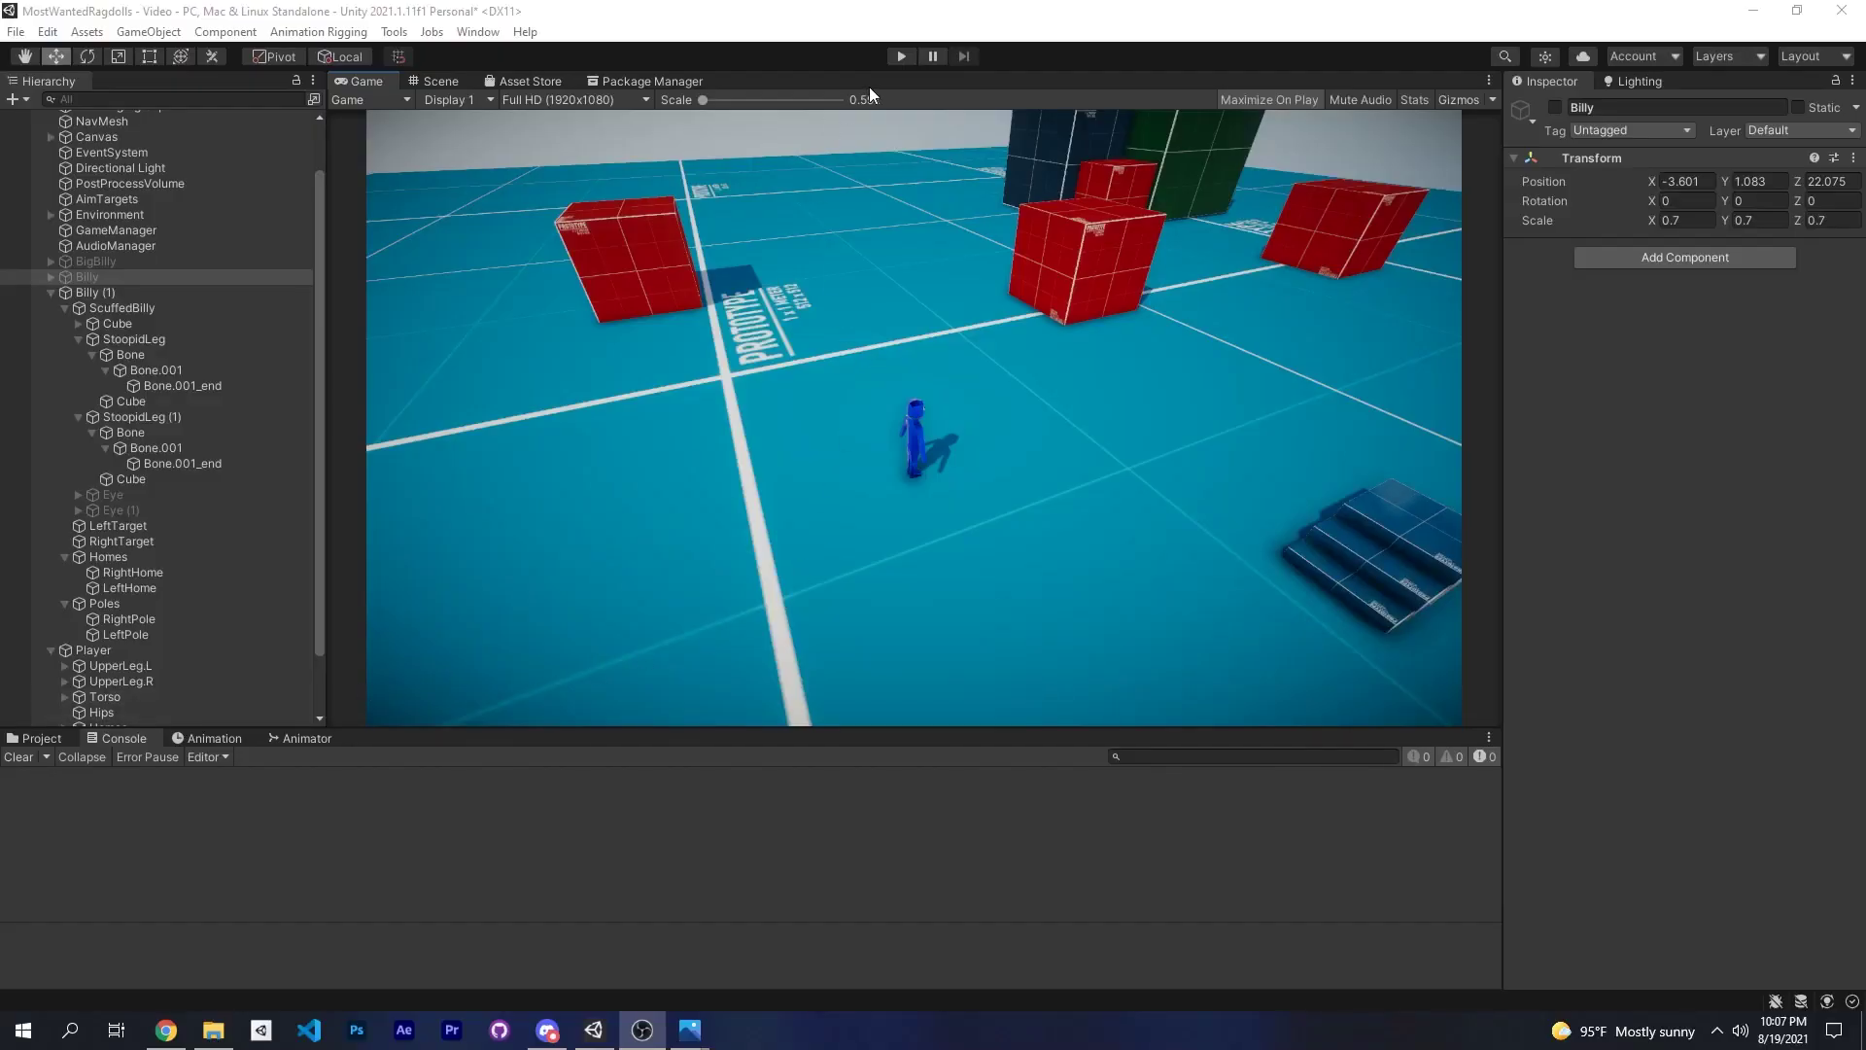
left_click(901, 55)
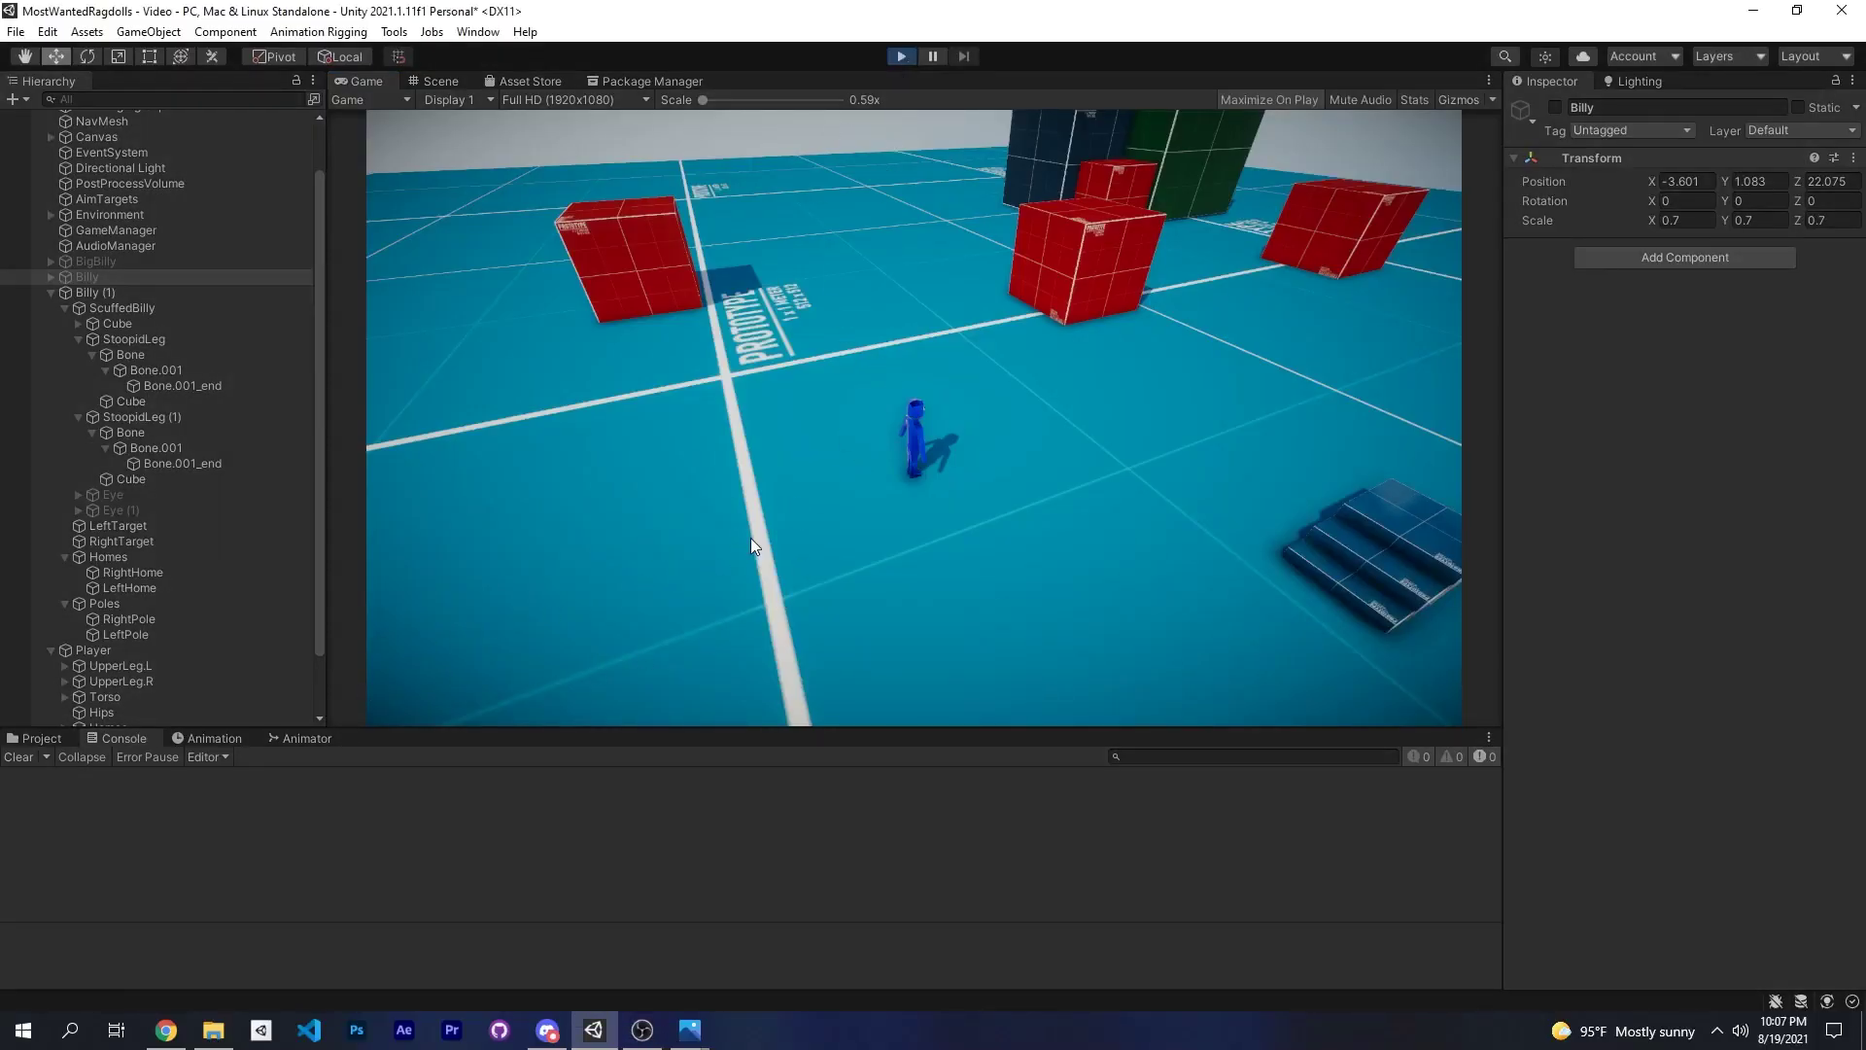
key("shift+space")
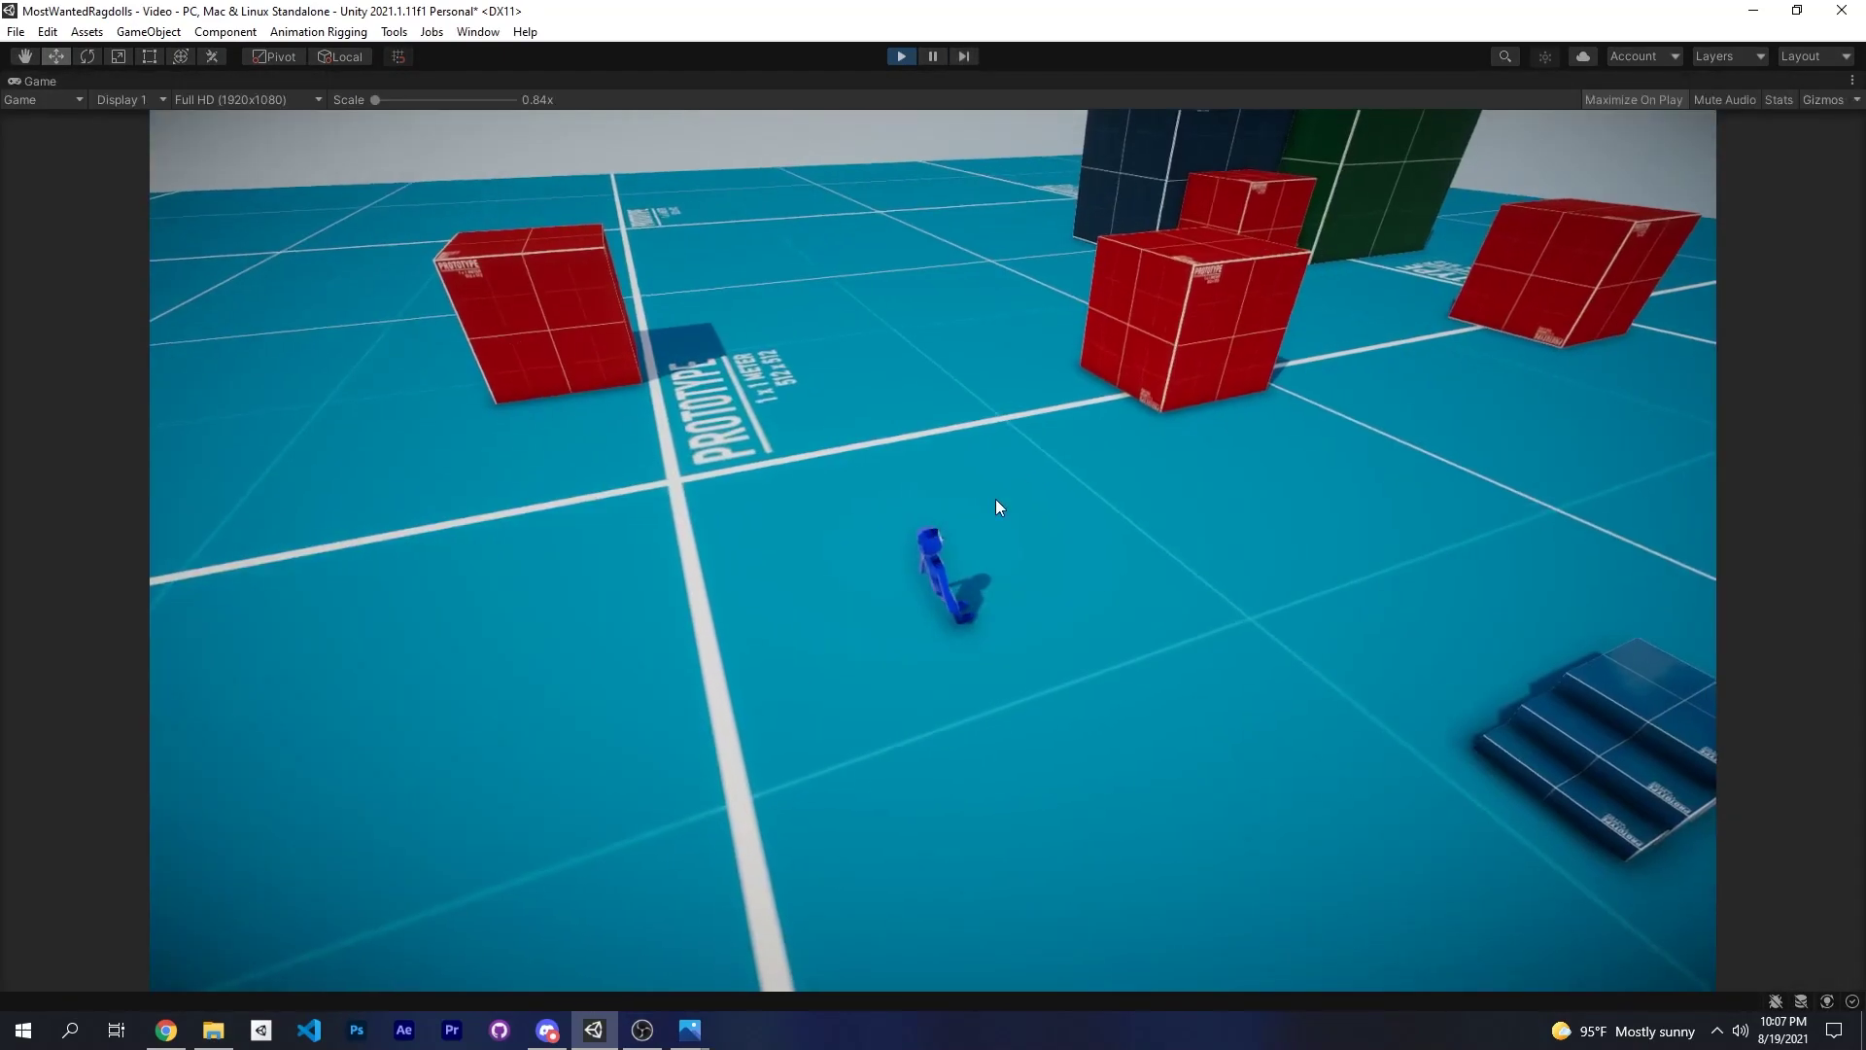
key("d")
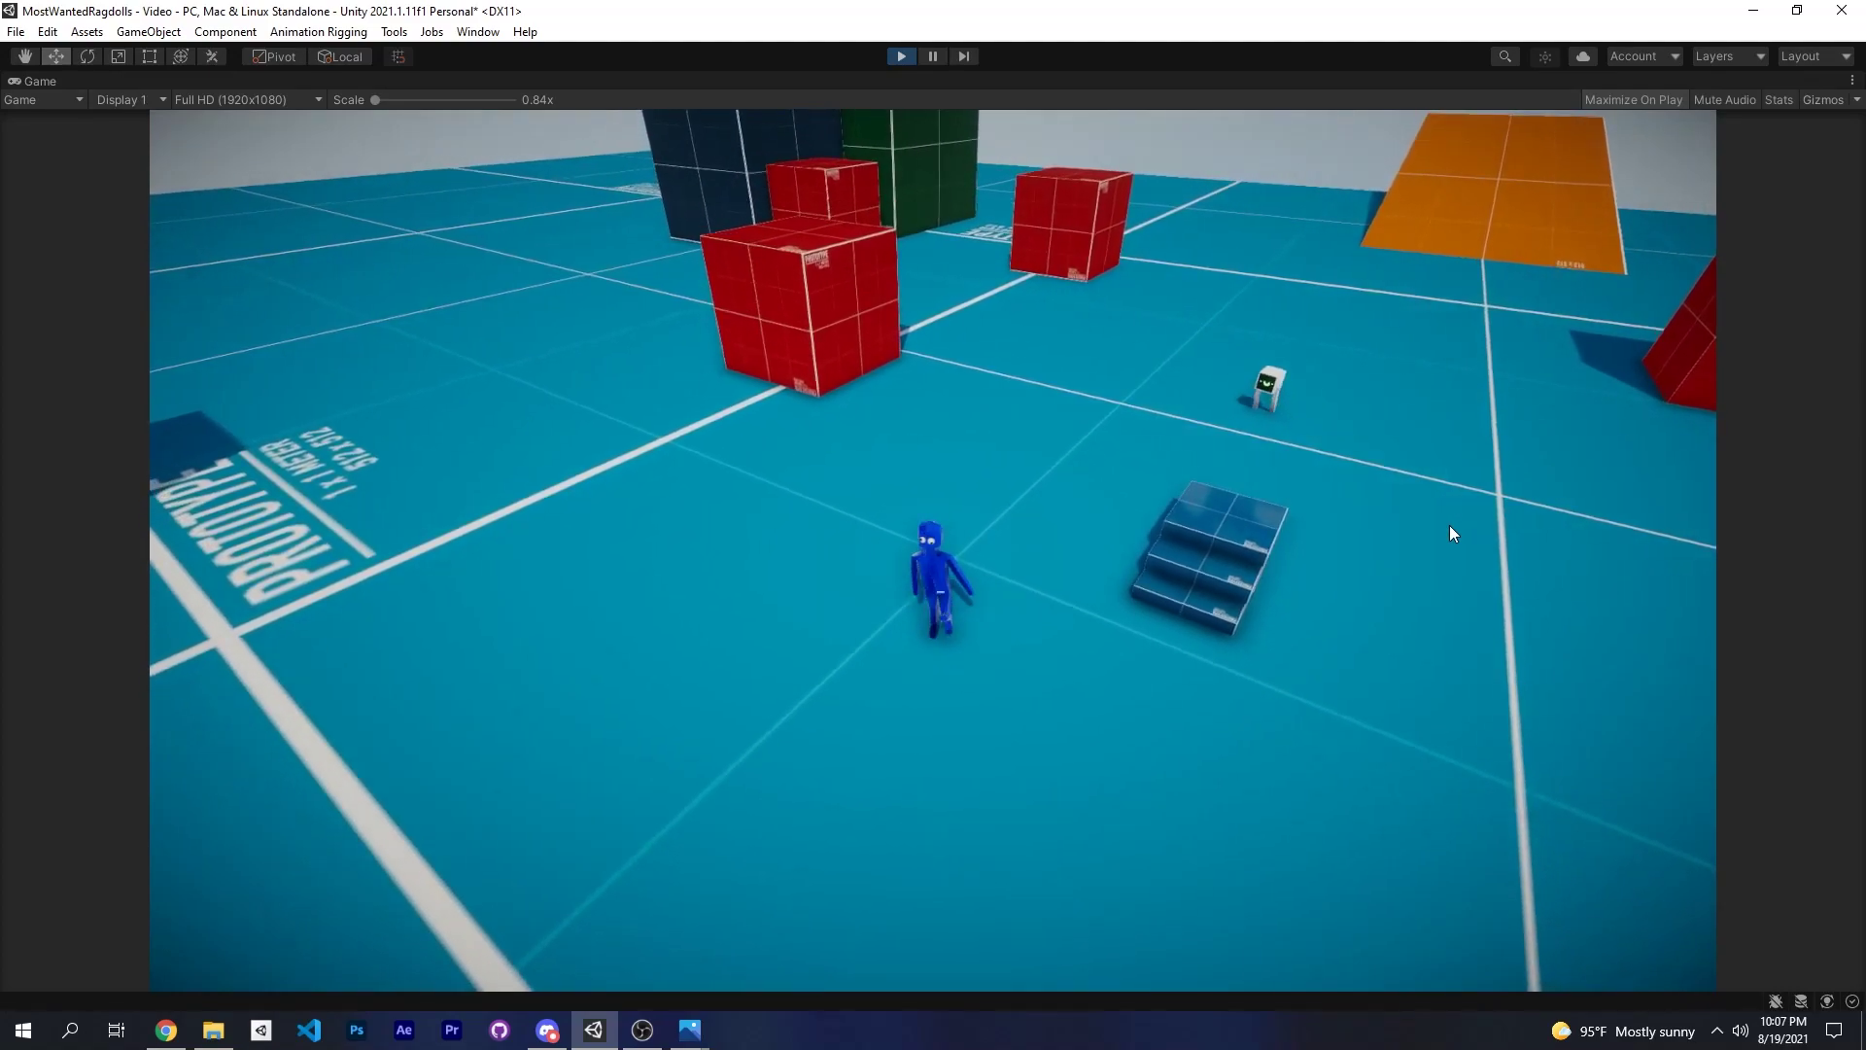
key("d")
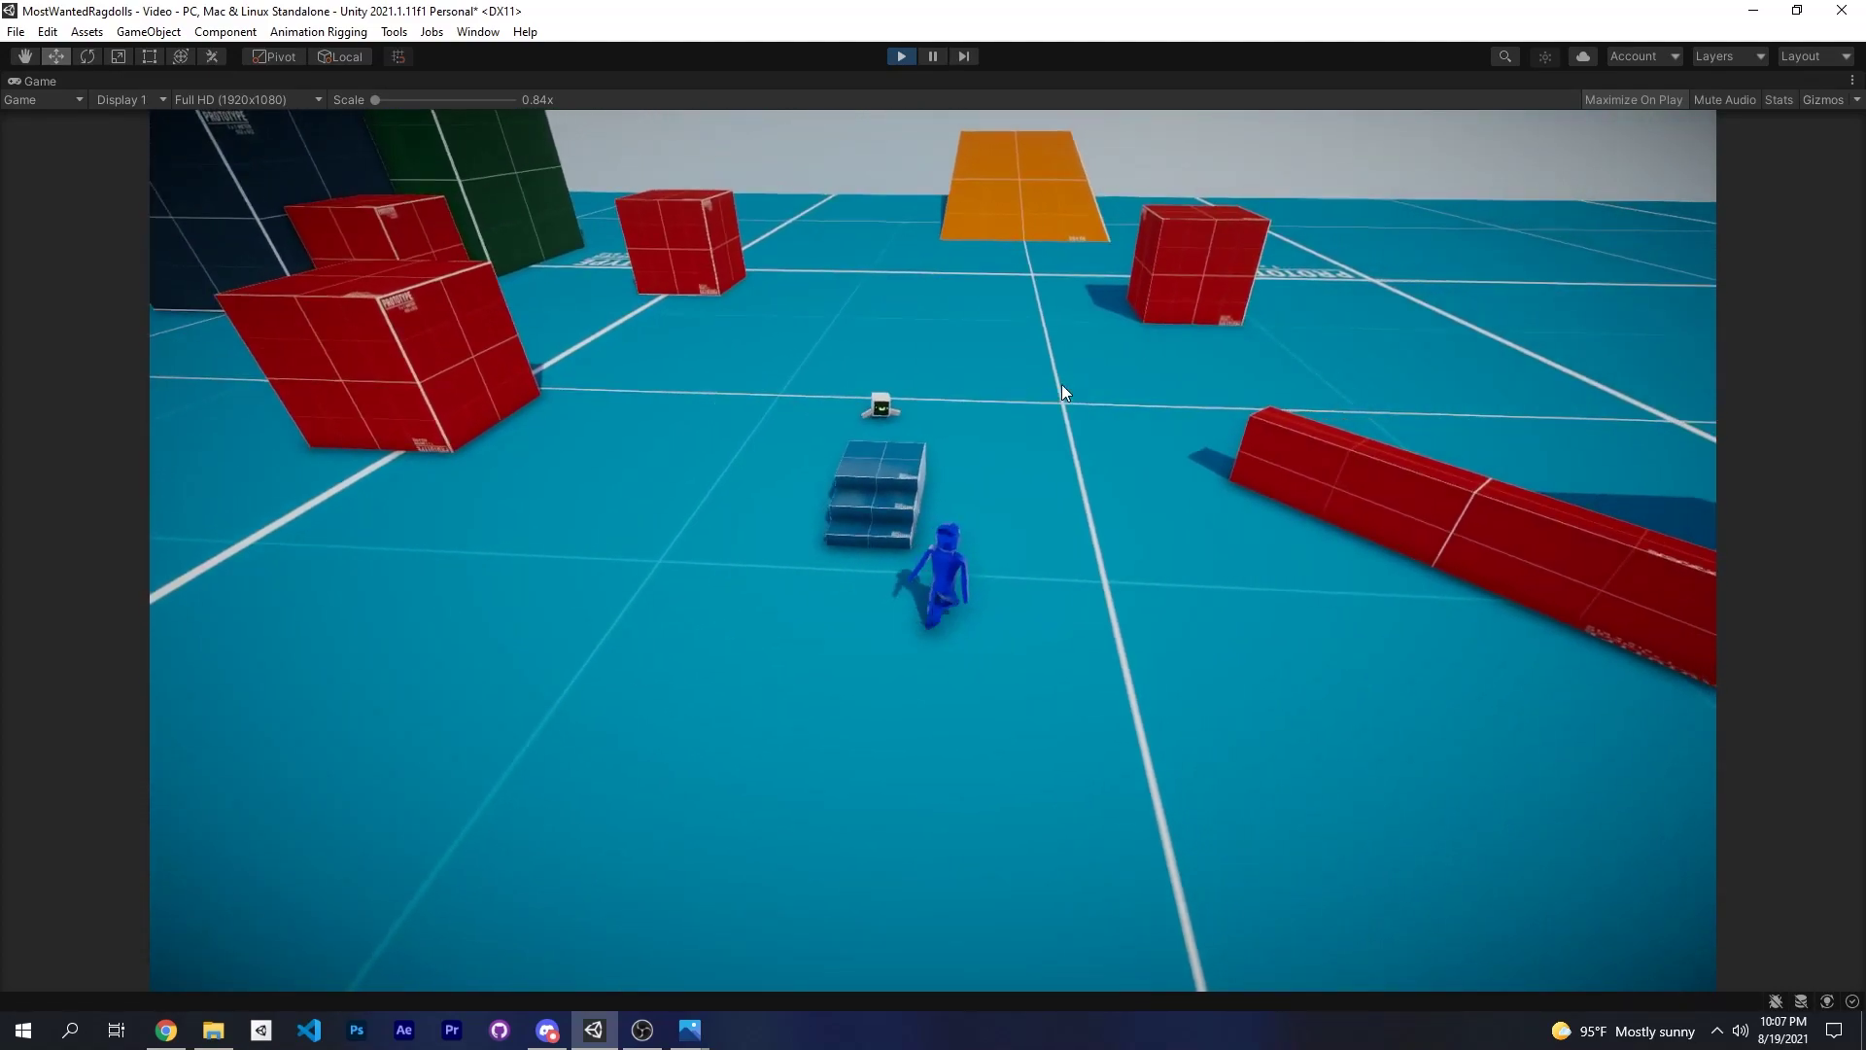
left_click(899, 57)
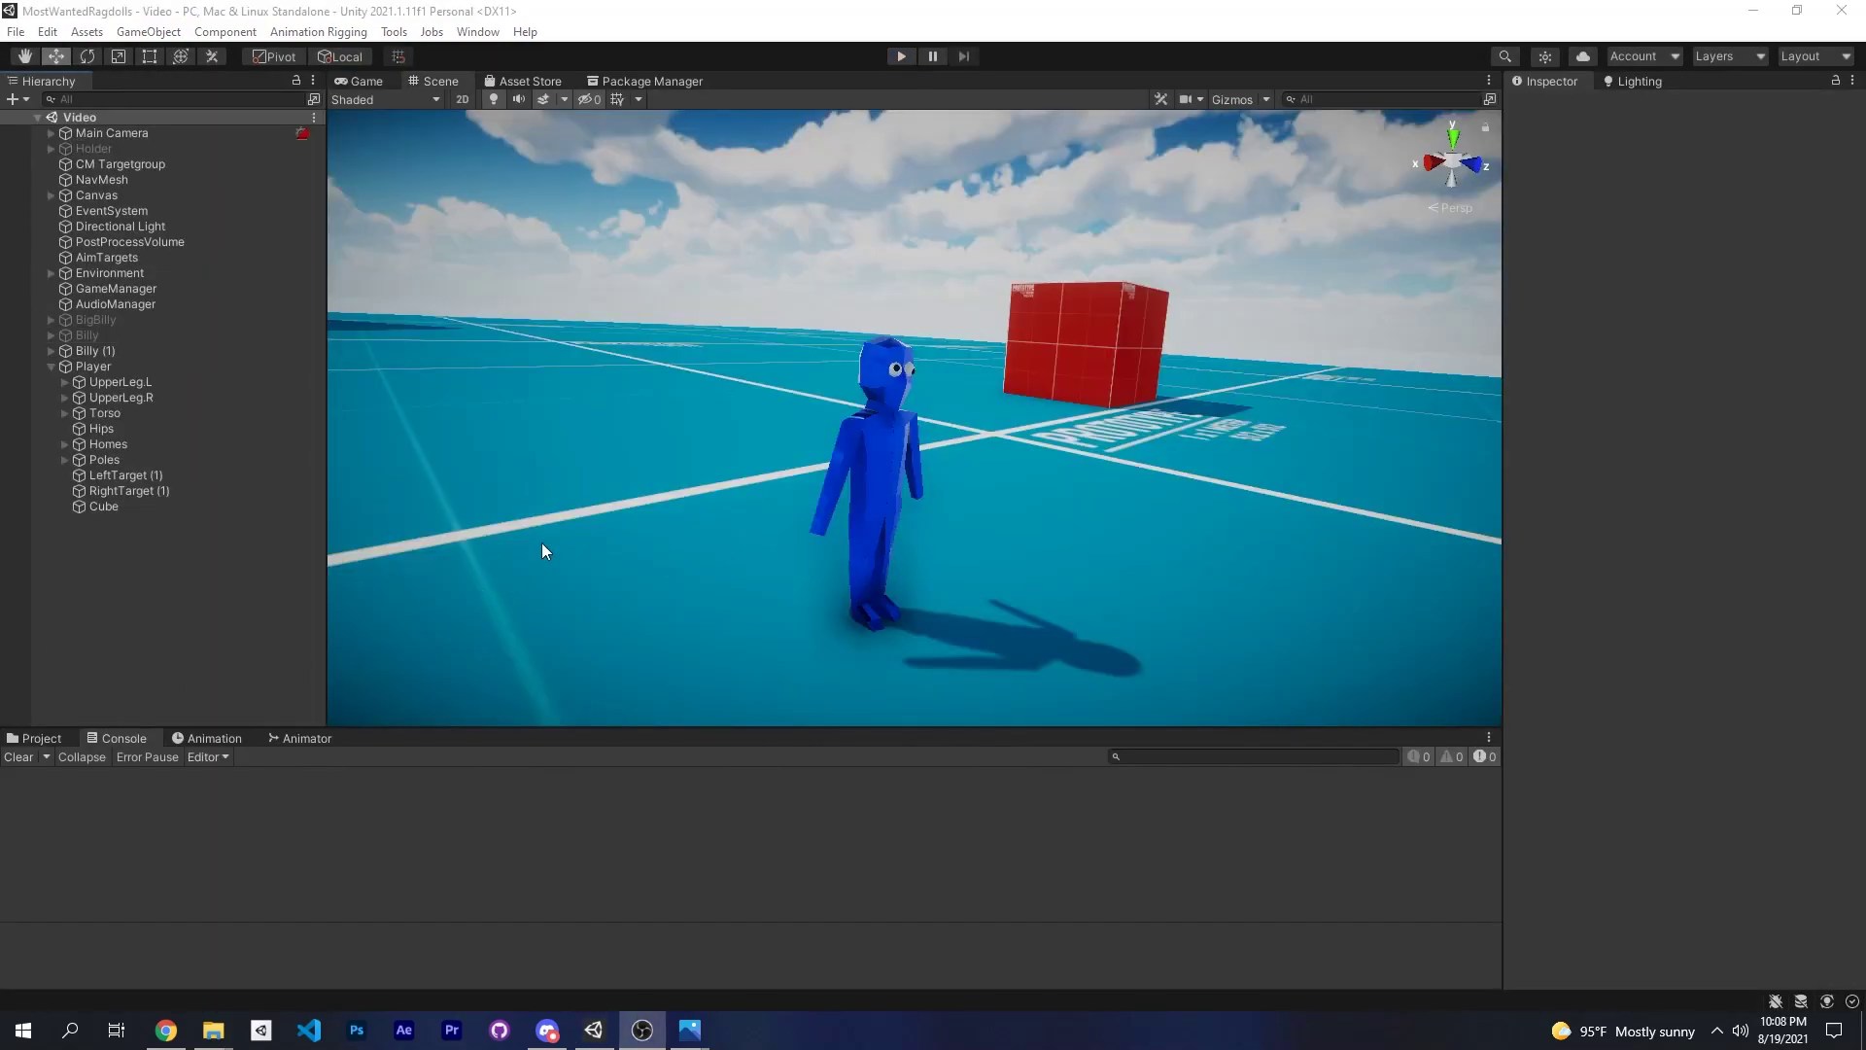
Examine the Player's Hips object, its Player Controller and Procedural Legs Controller settings, and the character and its surroundings from several angles.
left_click_drag(541, 542, 1011, 515, "alt")
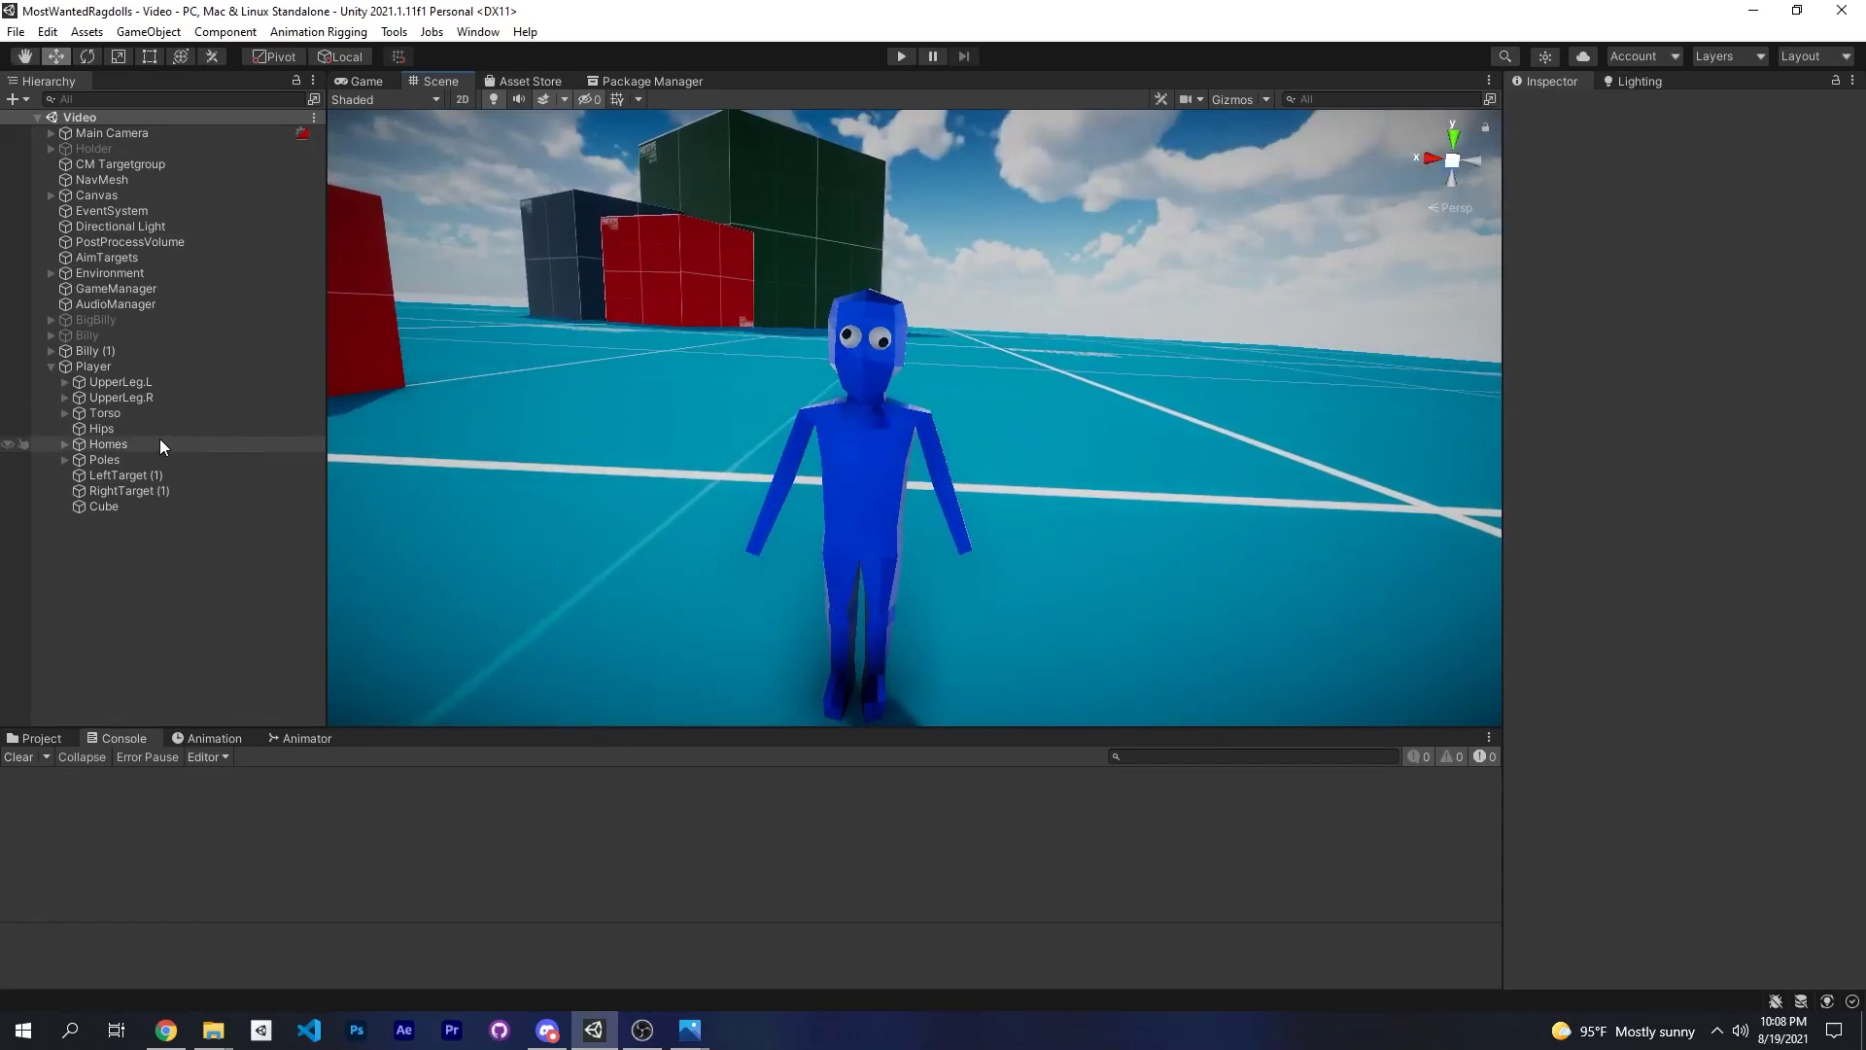
left_click(109, 429)
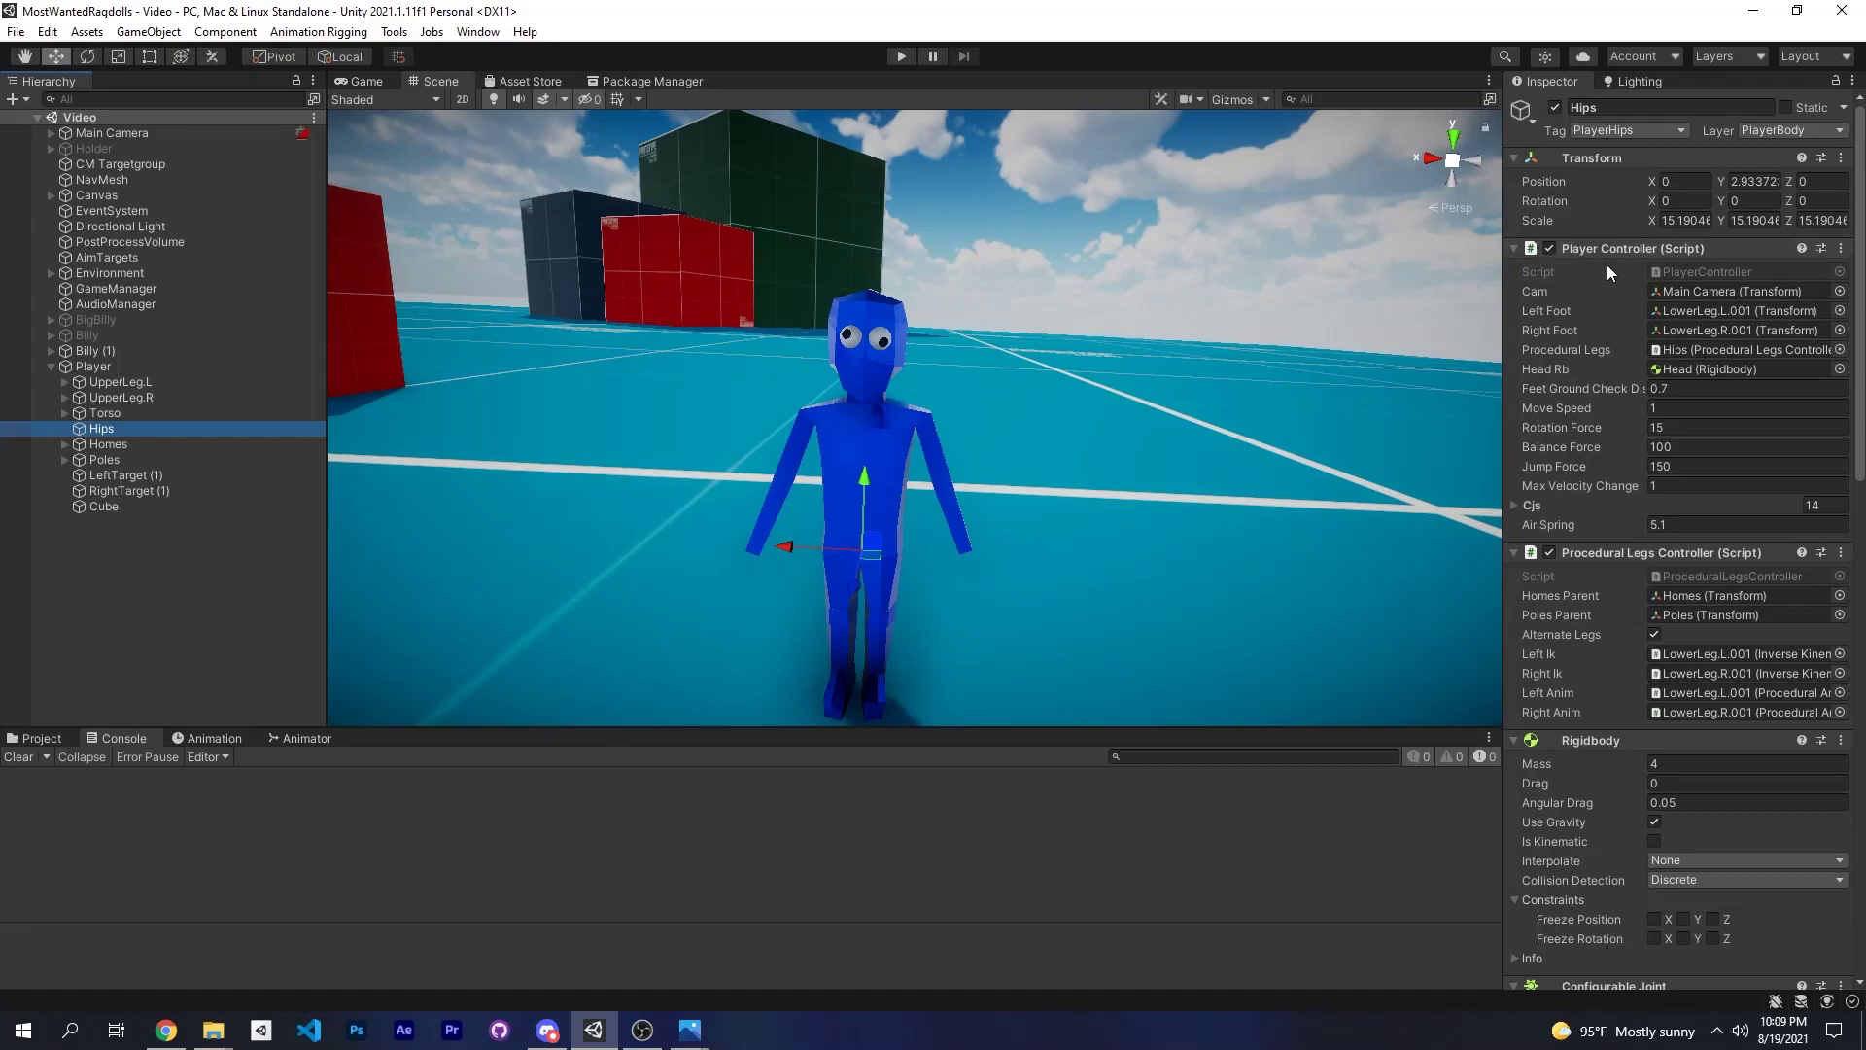
left_click_drag(904, 430, 1024, 379, "alt")
scroll(1024, 408, "up", 5)
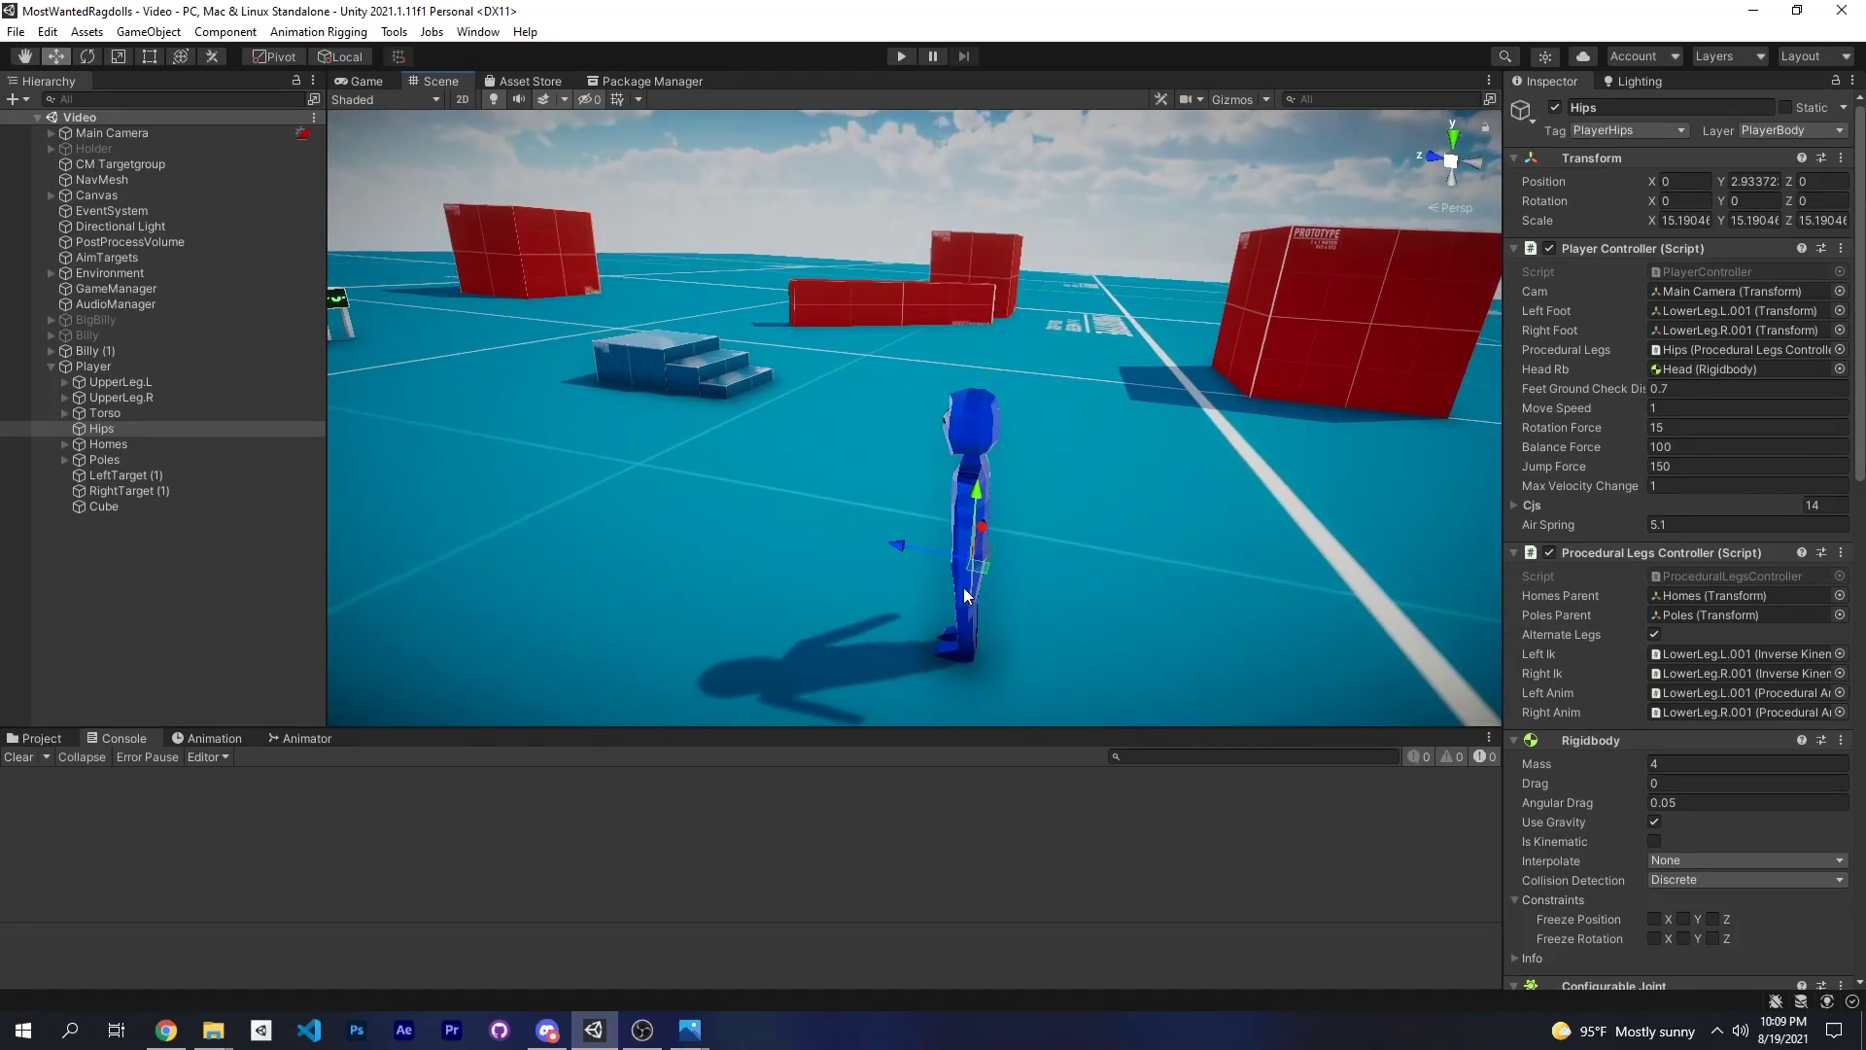
left_click_drag(821, 372, 895, 246, "alt")
right_click_drag(1047, 421, 714, 515)
left_click_drag(713, 515, 789, 537, "alt")
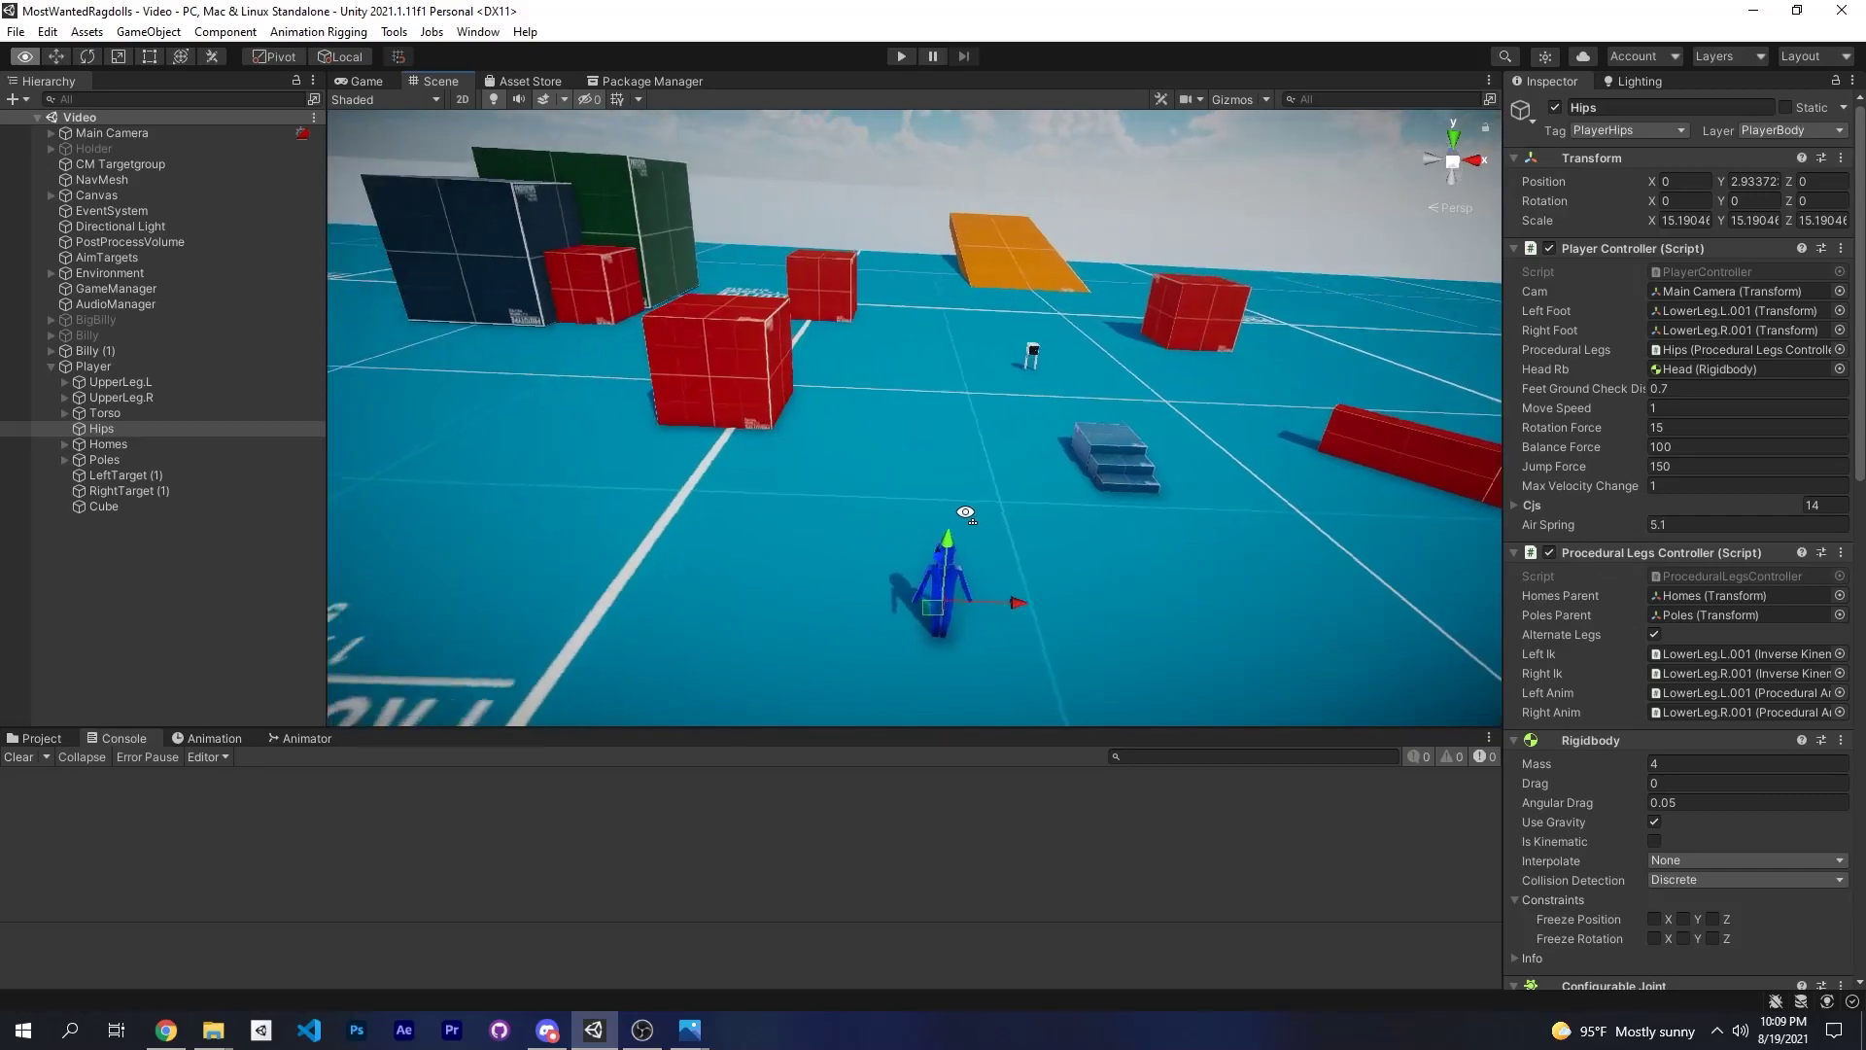
key("w")
key("s")
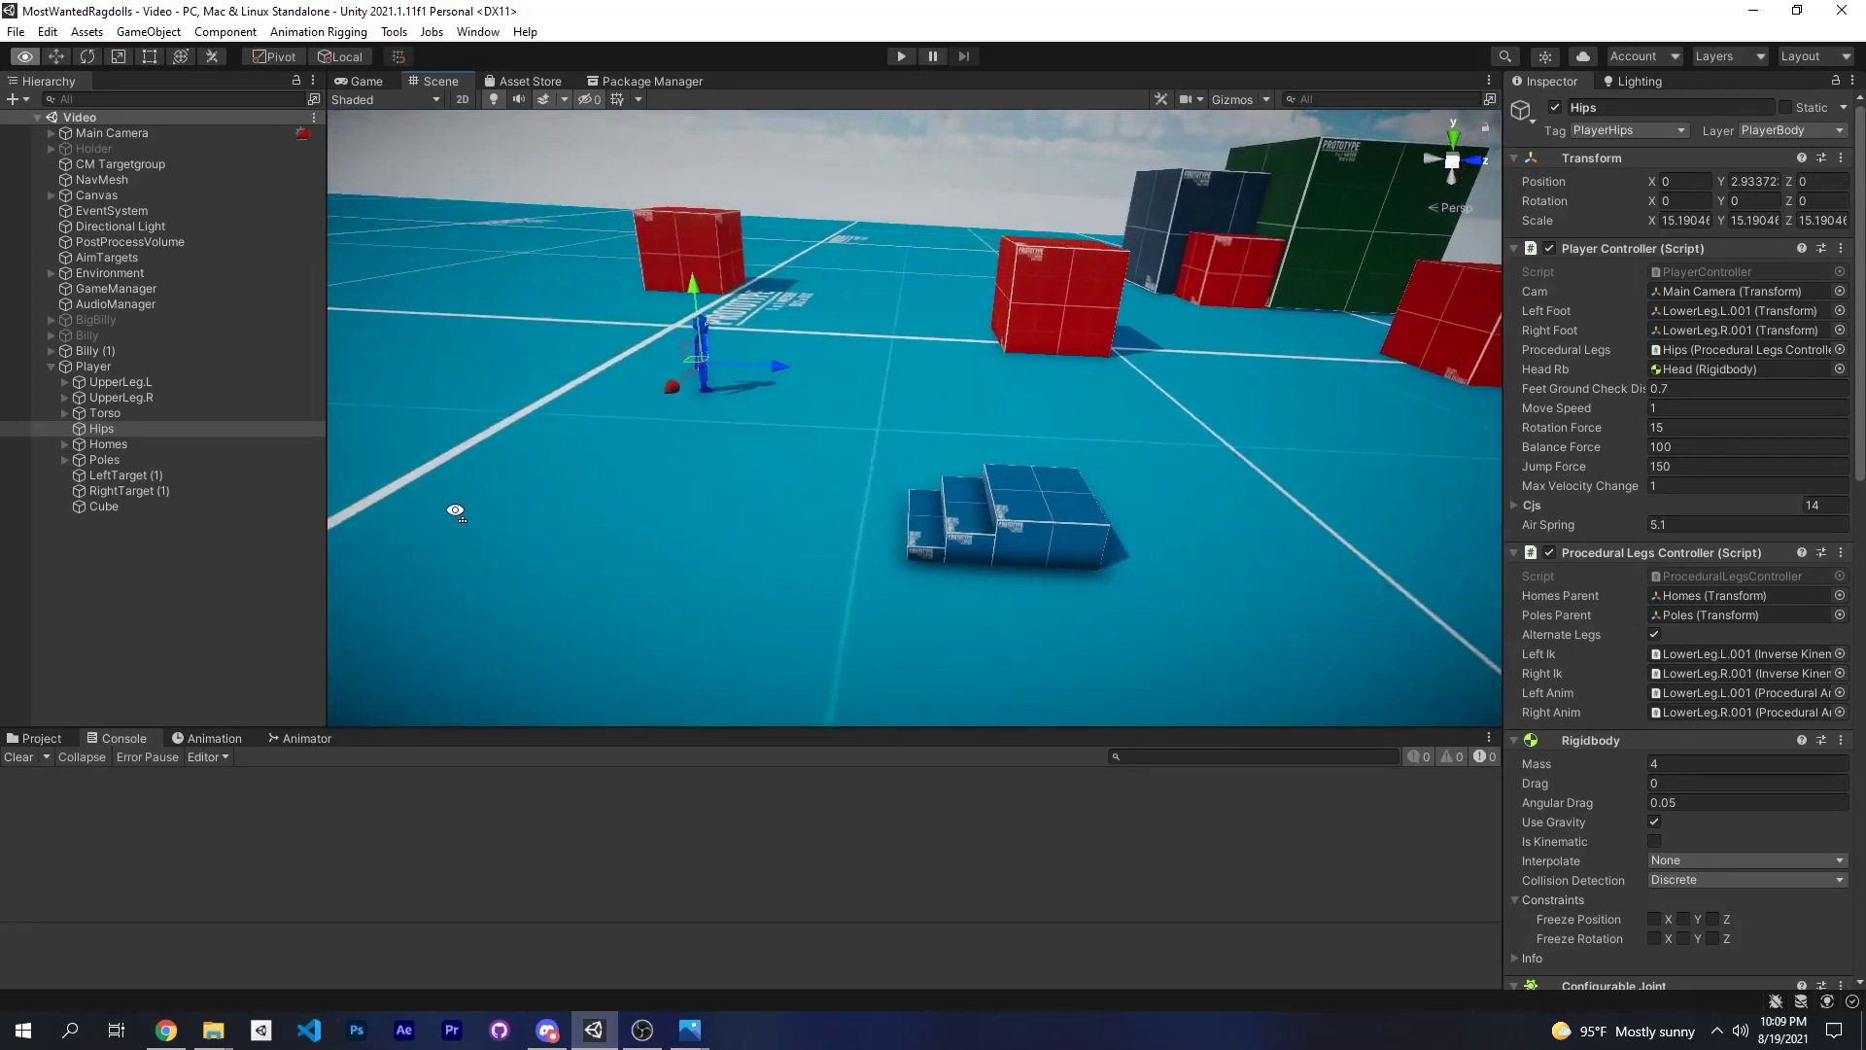